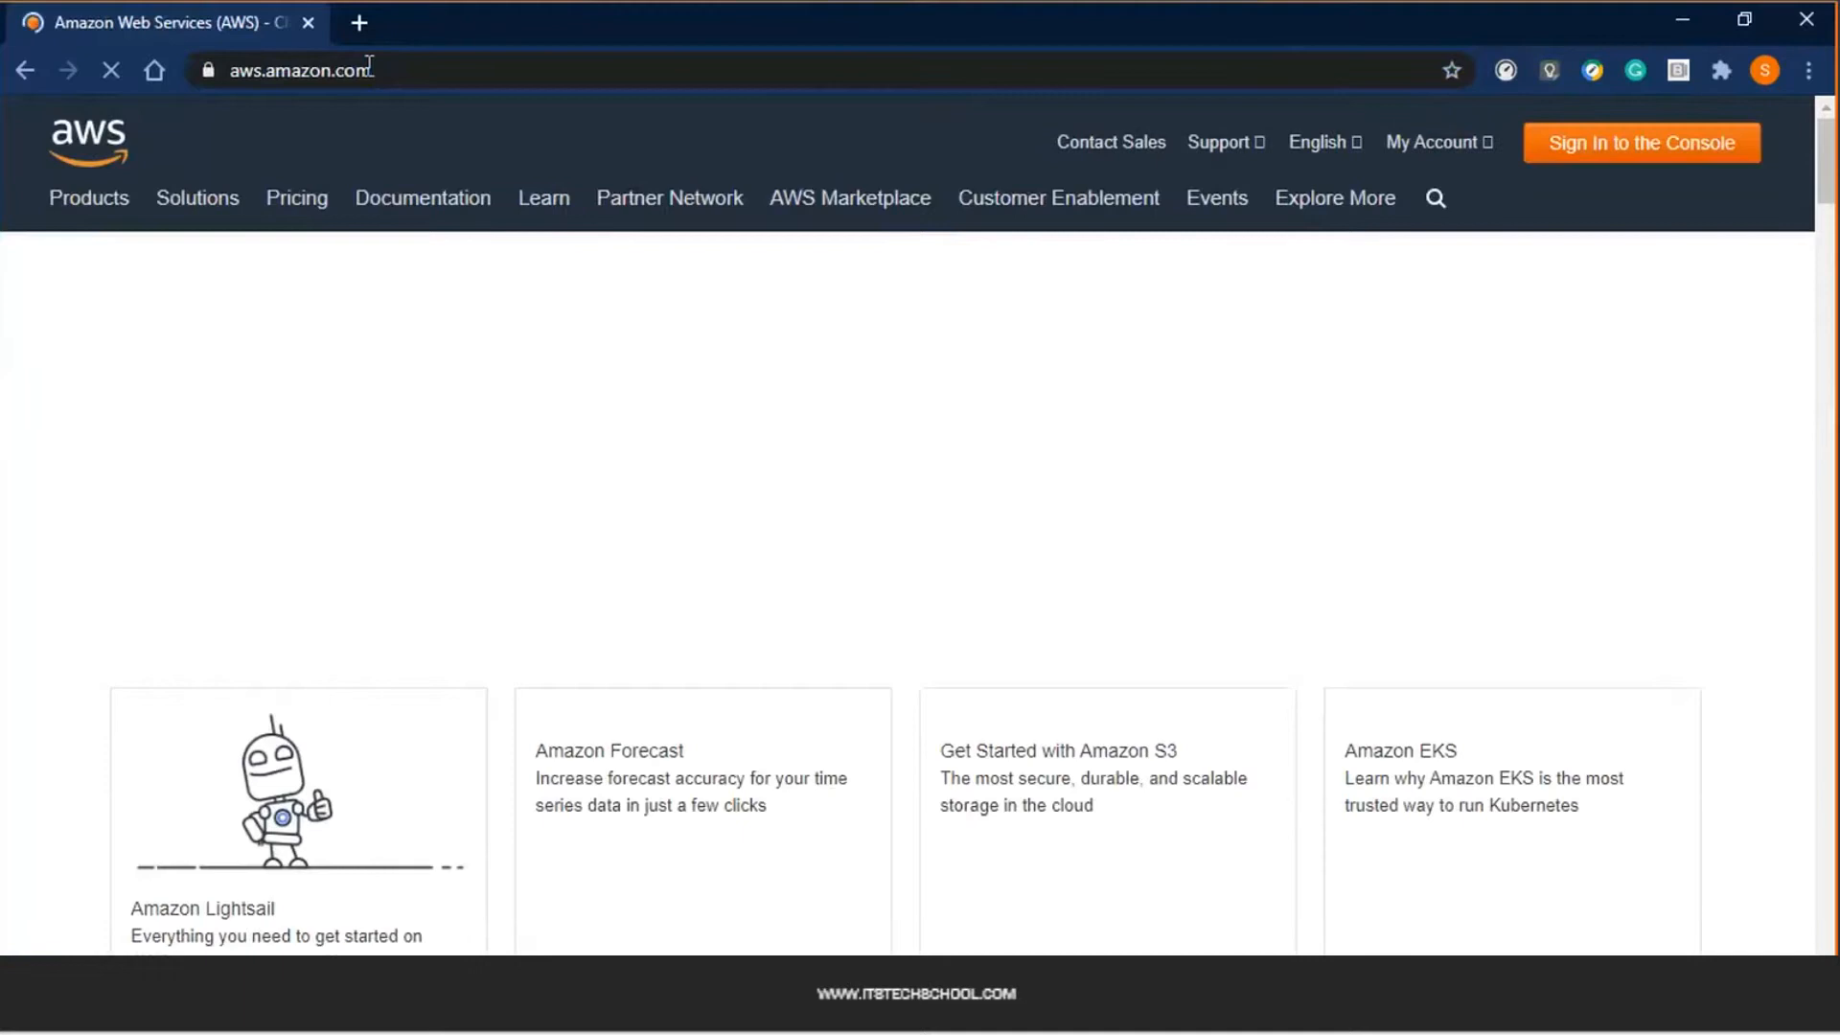
# Sign in to the console with the account password and the MFA code.
pyautogui.click(1664, 167)
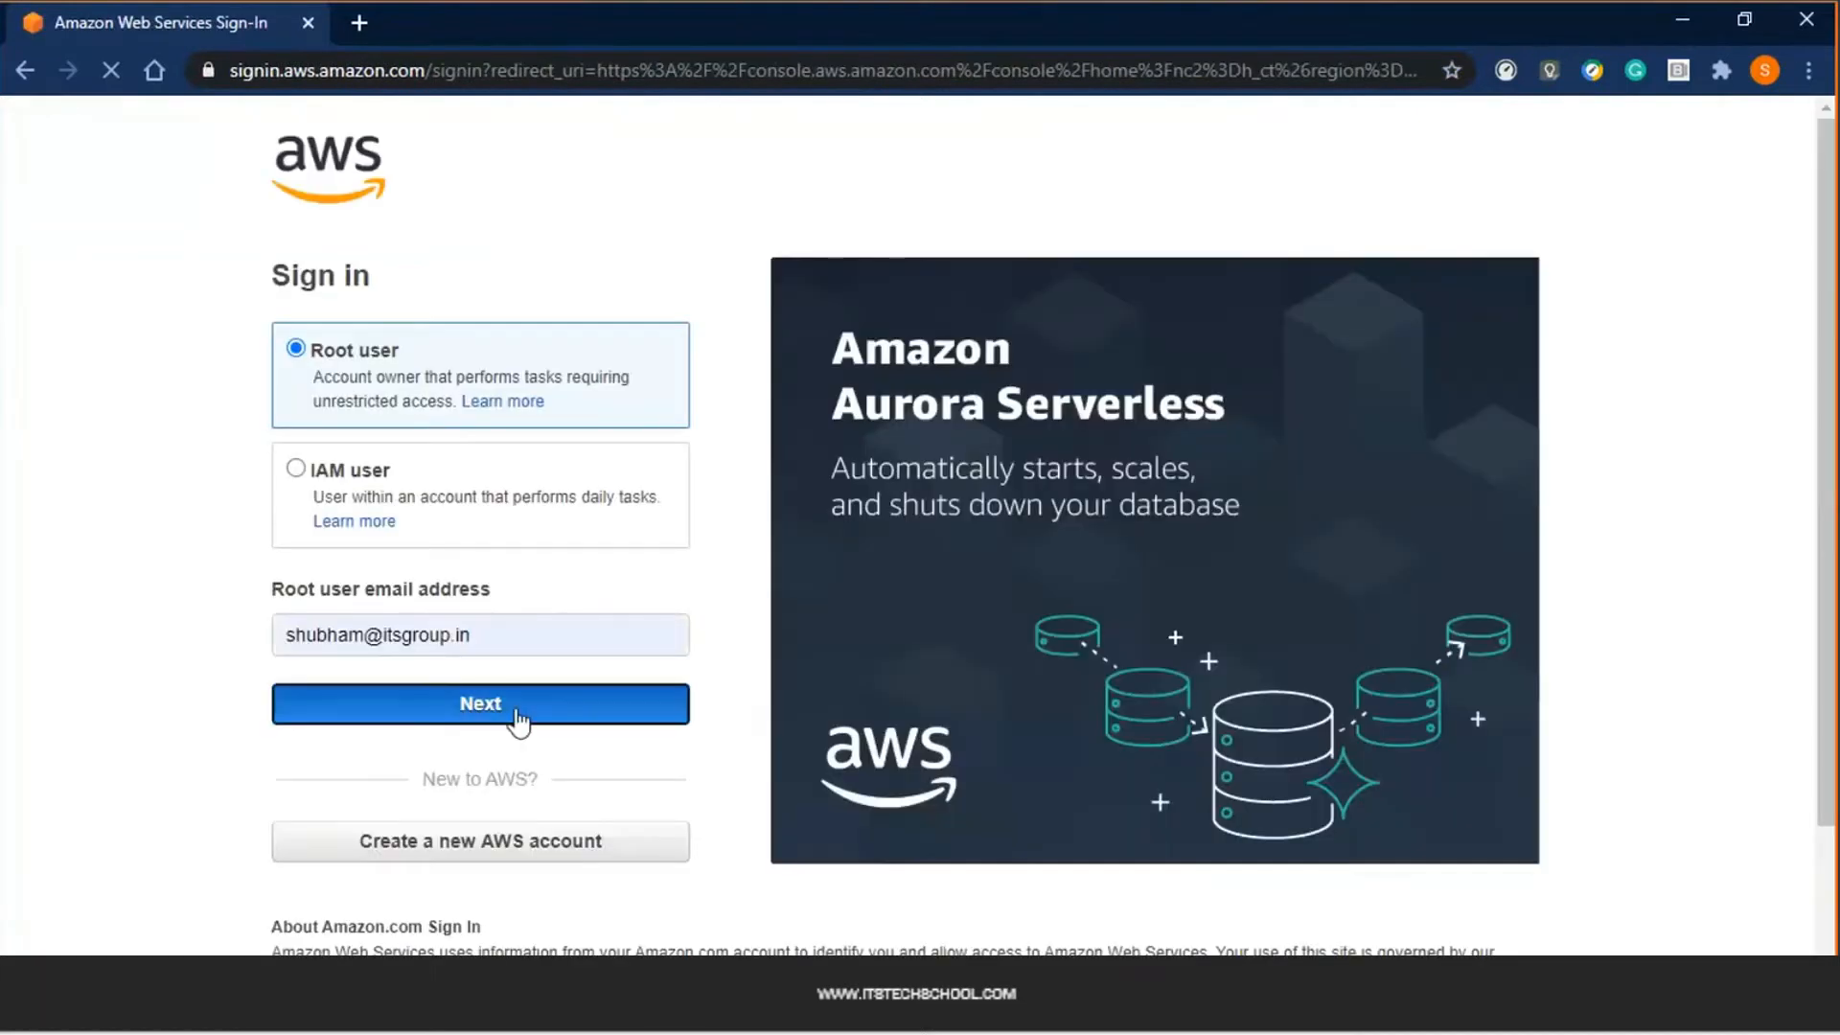
pyautogui.click(513, 717)
pyautogui.click(514, 508)
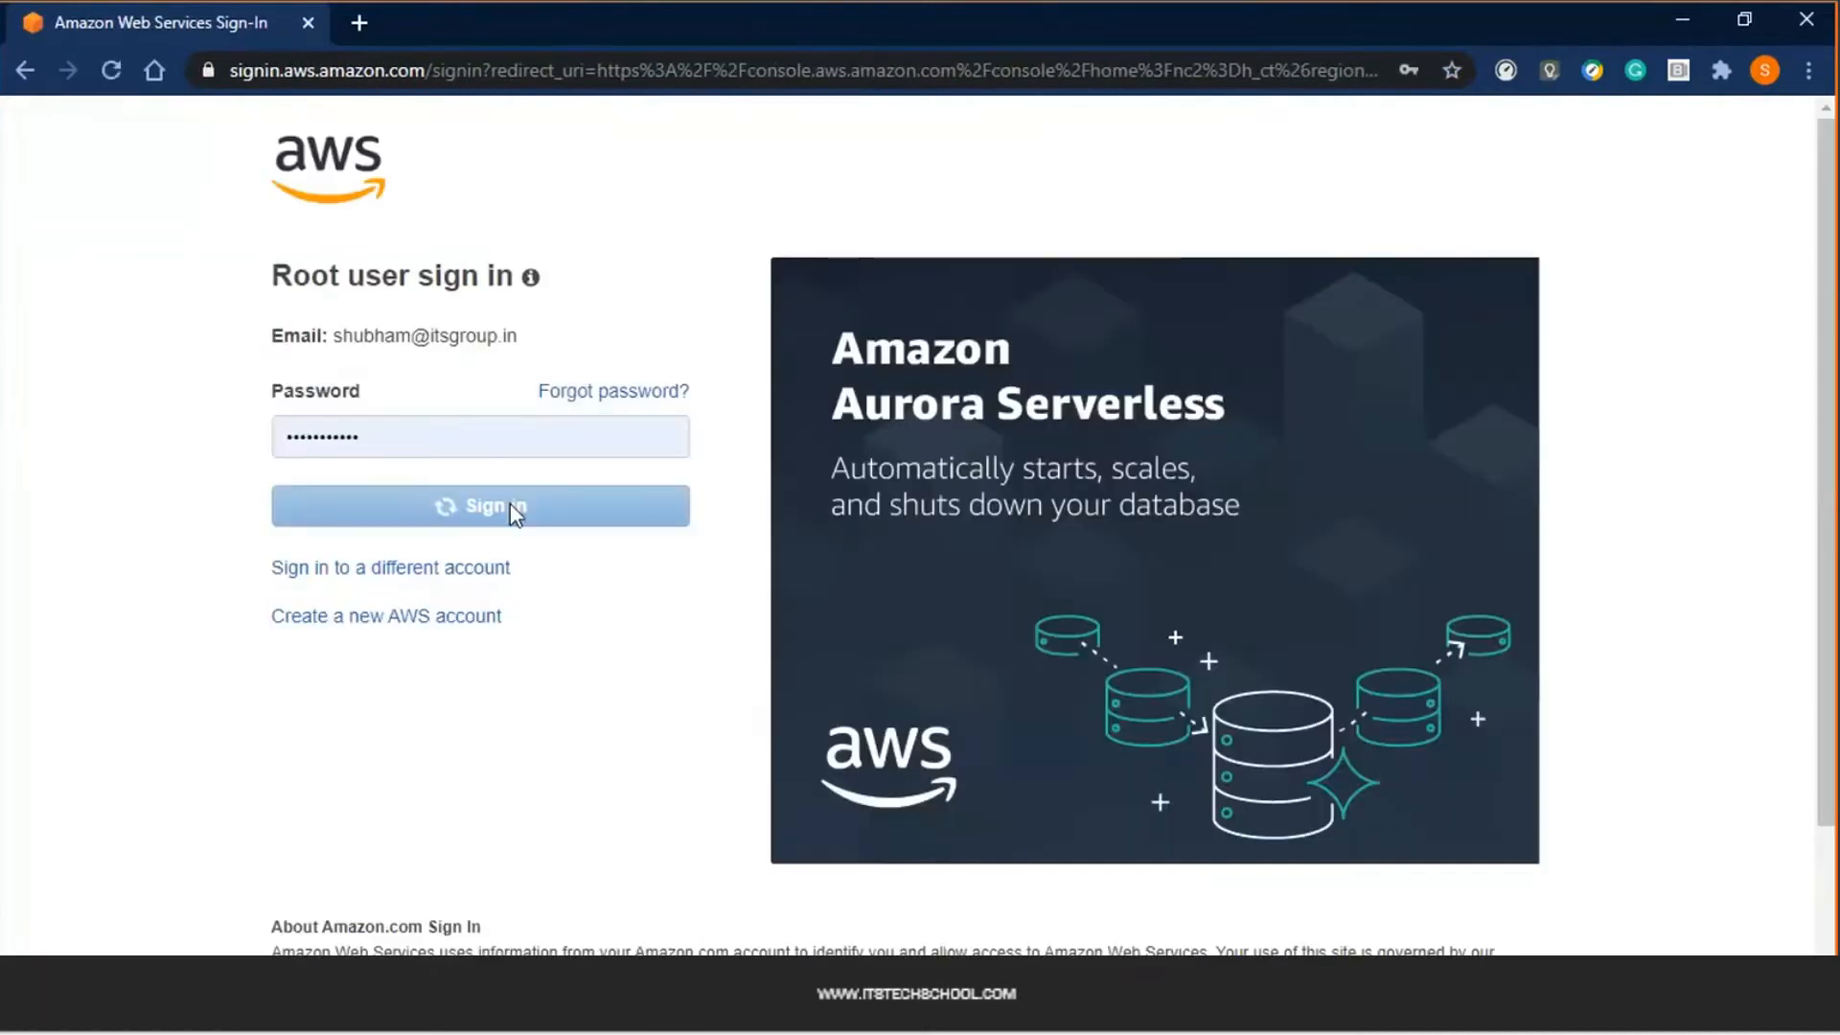
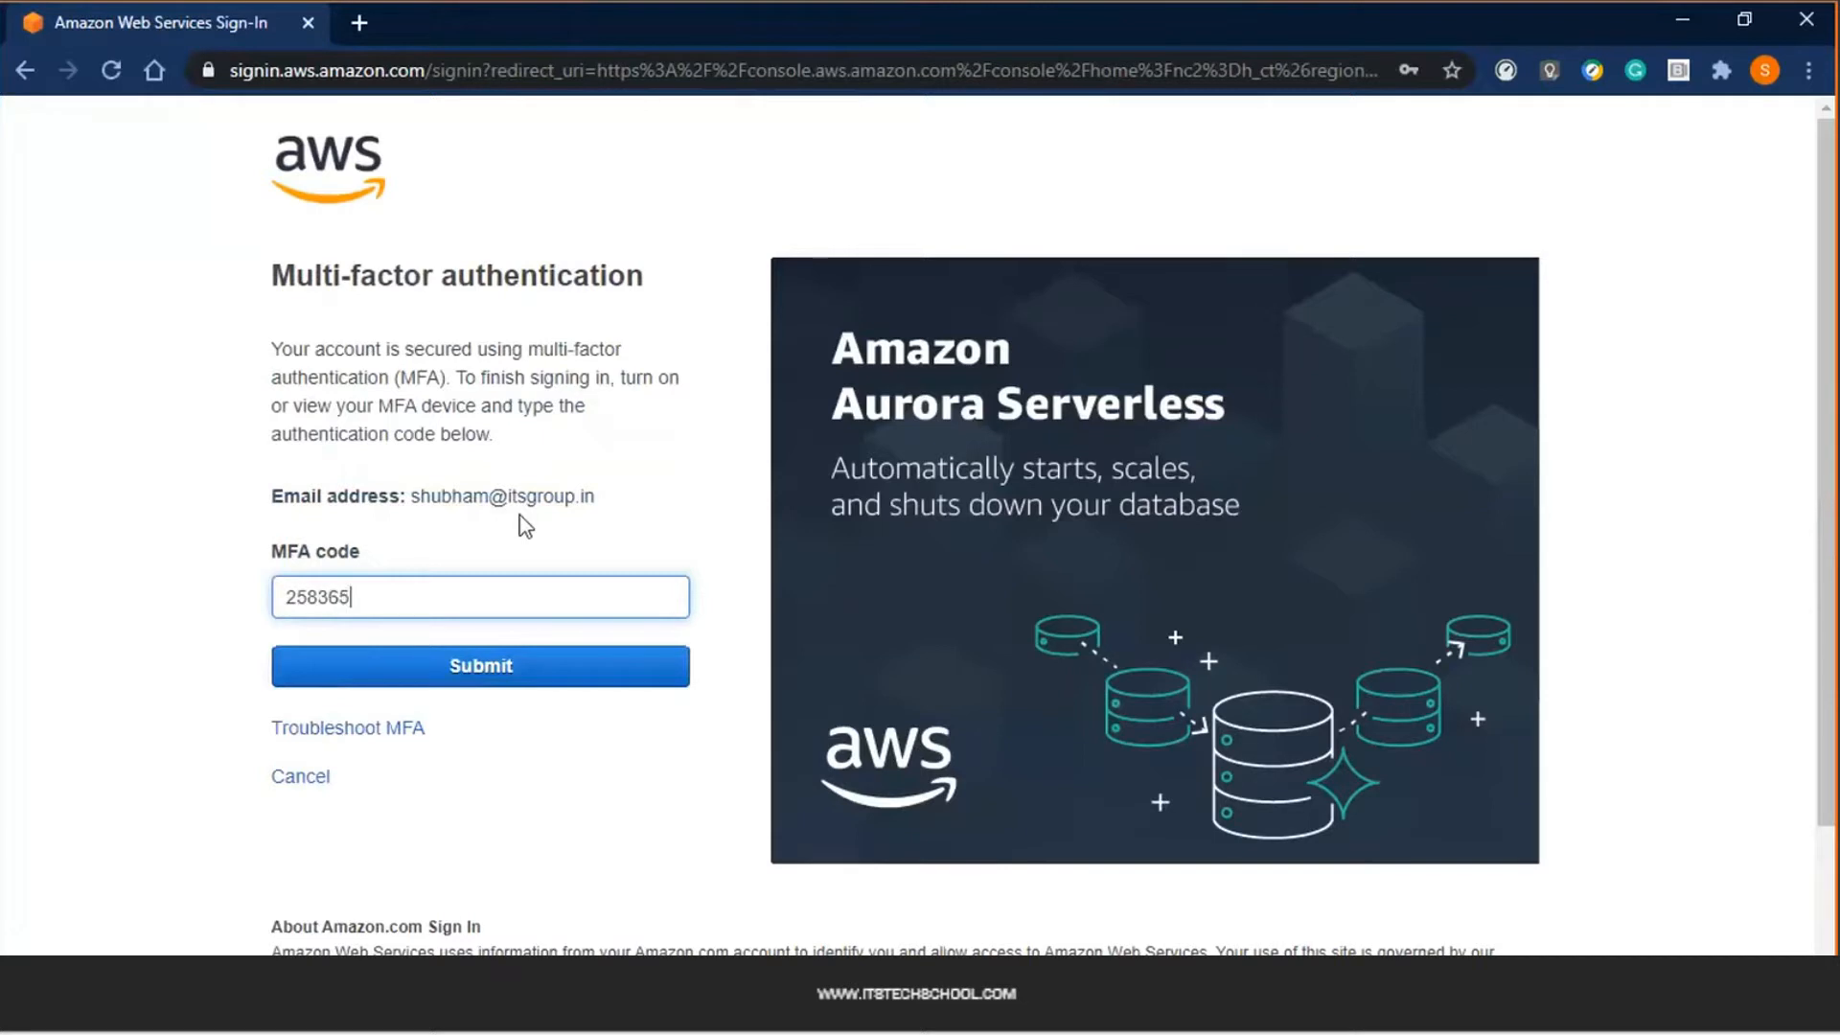
pyautogui.press('Return')
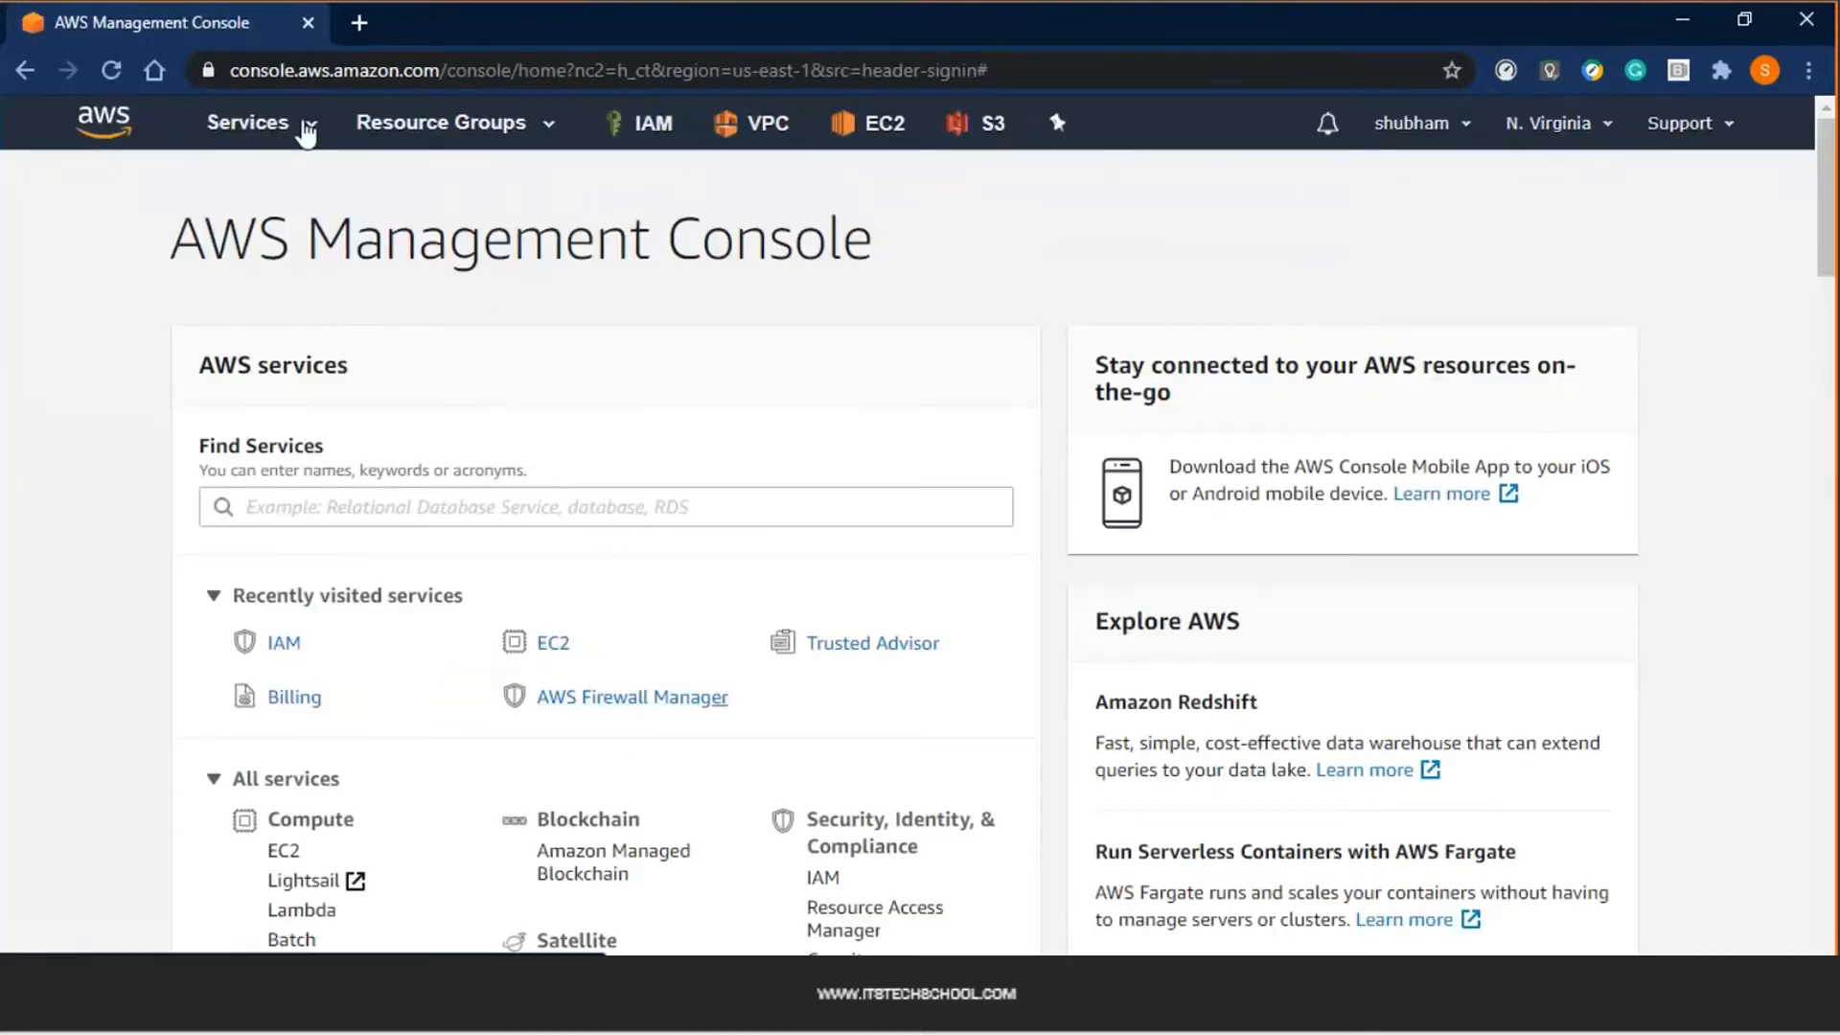
# Open the VPC service from the full list of AWS services.
pyautogui.click(306, 130)
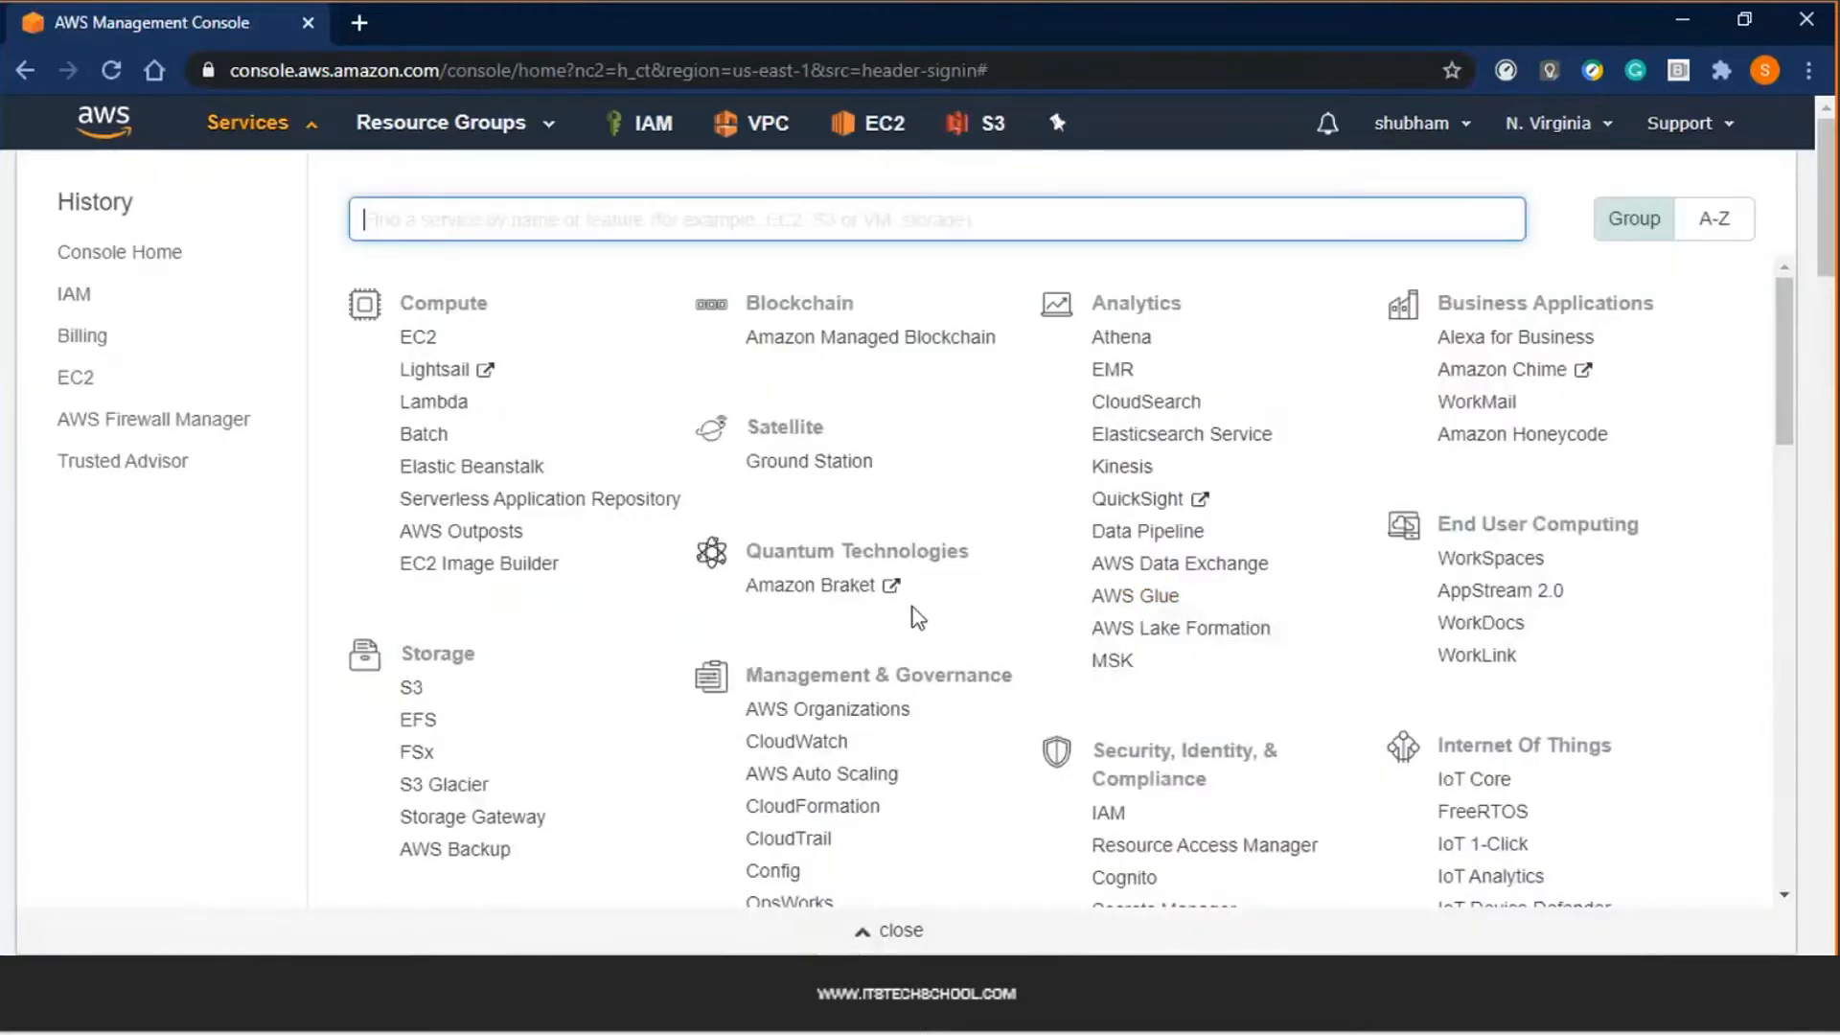
pyautogui.scroll(-3, 920, 613)
pyautogui.scroll(-3, 917, 616)
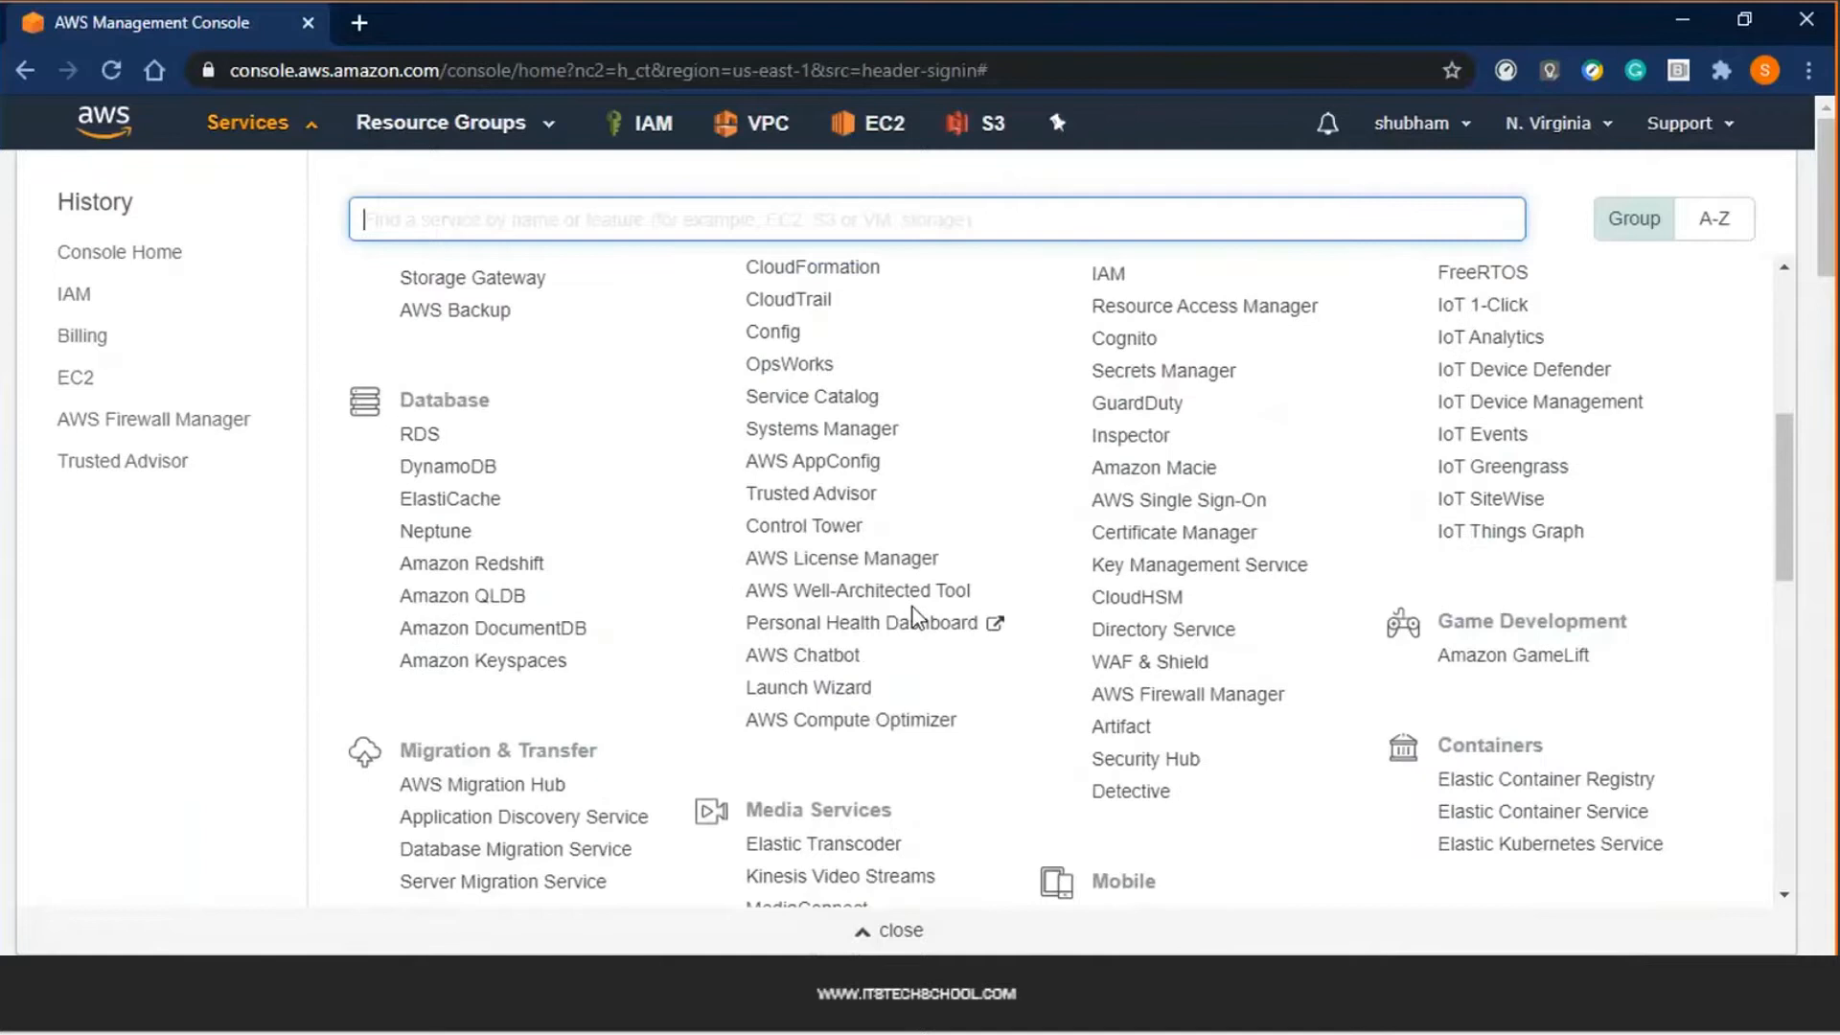
pyautogui.scroll(-6, 912, 616)
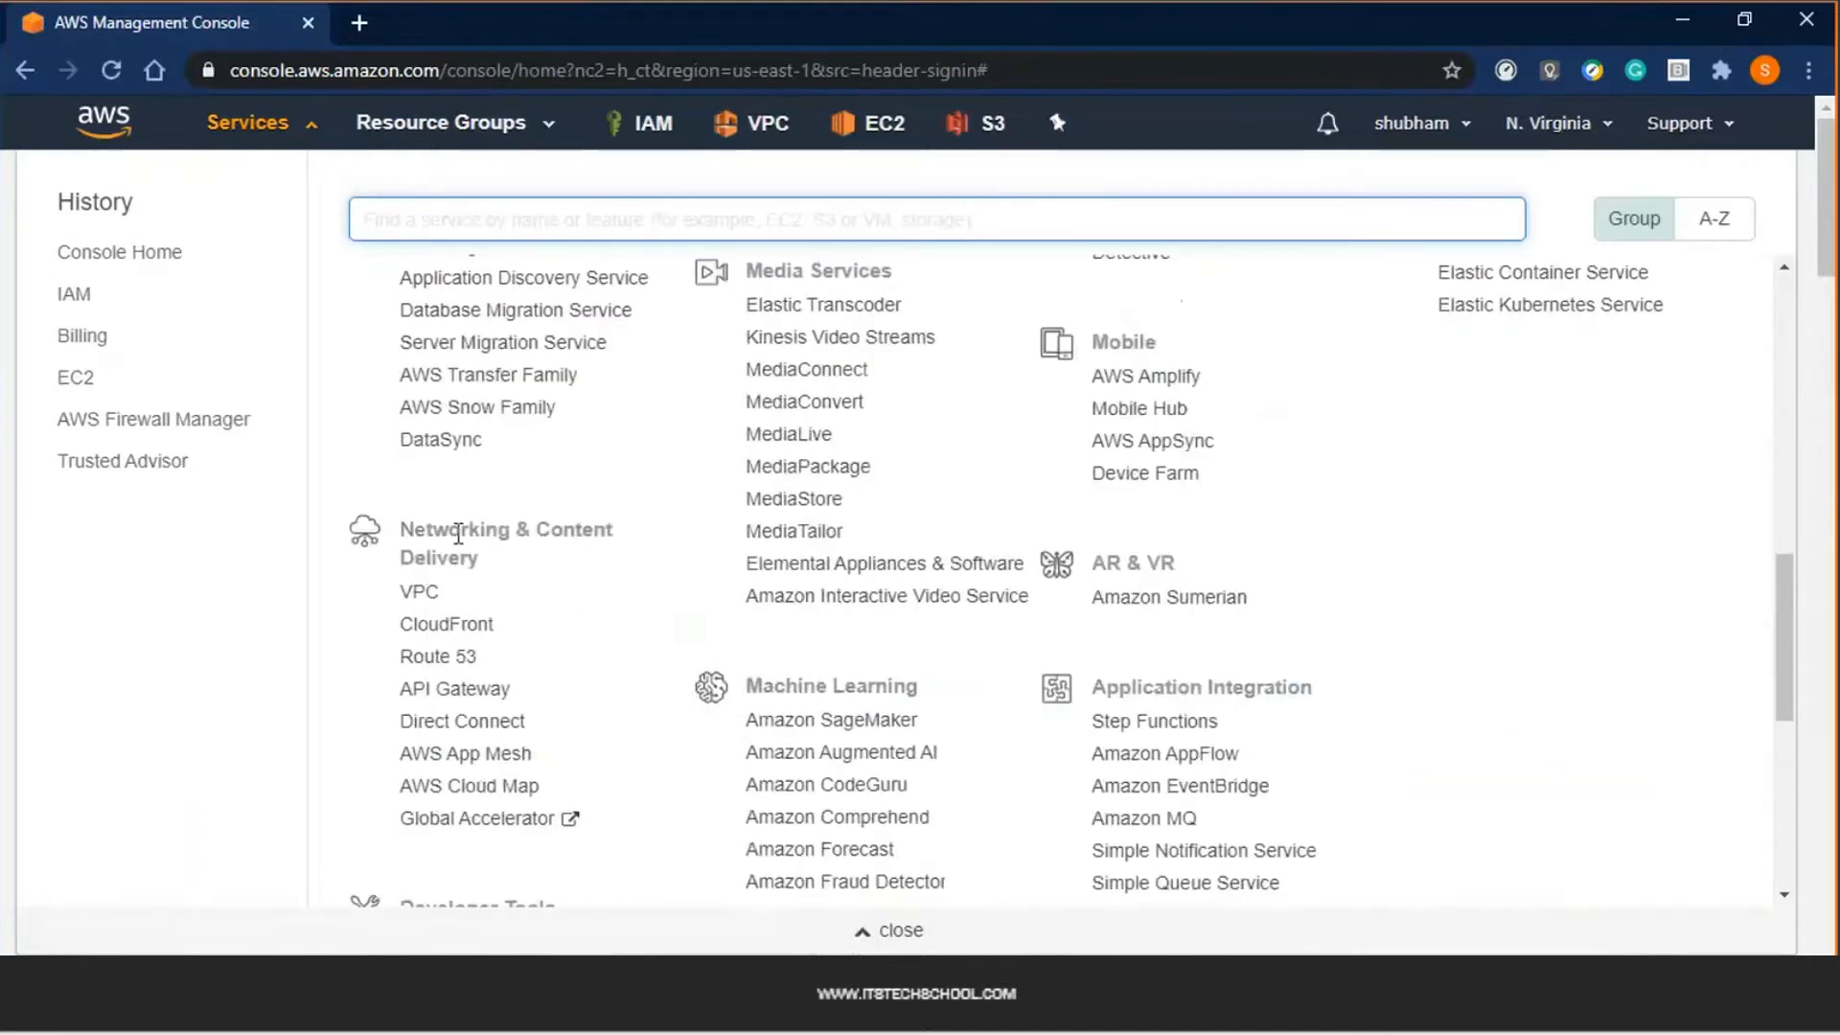
pyautogui.click(421, 594)
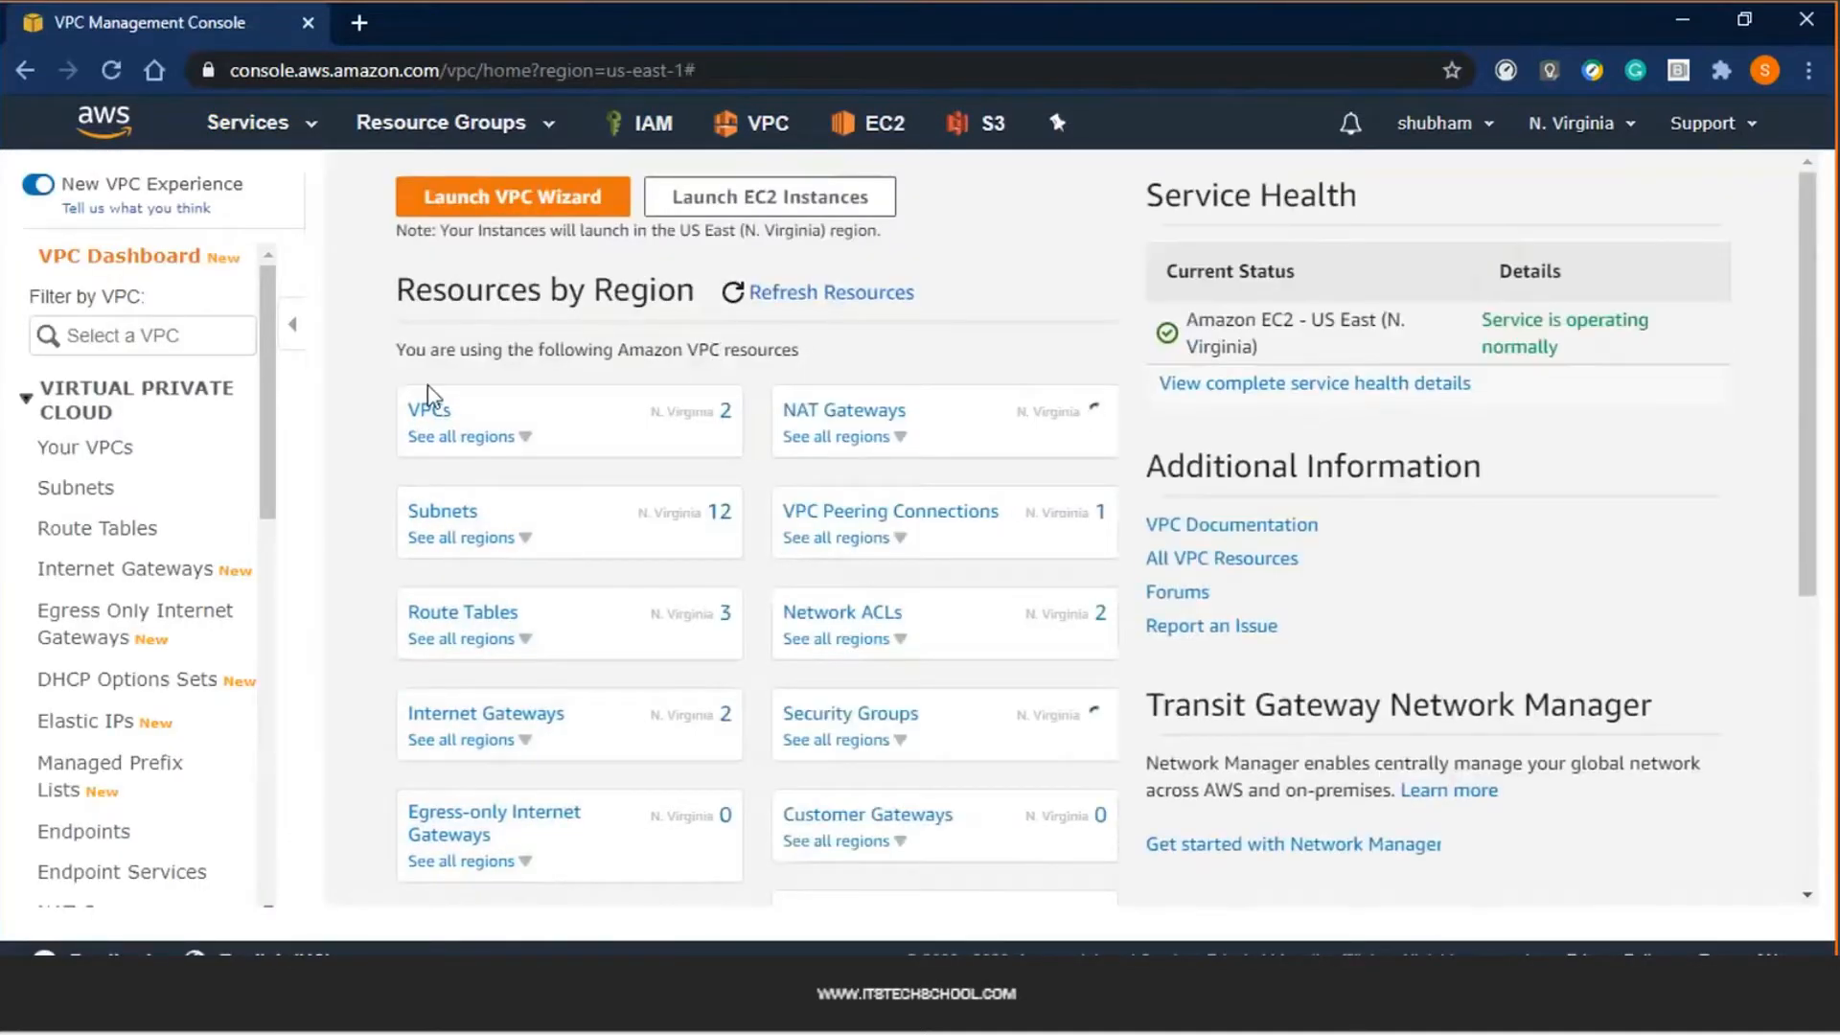
# In Your VPCs, clear the default VPC's Name tag and re-enter it as 'default'.
pyautogui.click(424, 415)
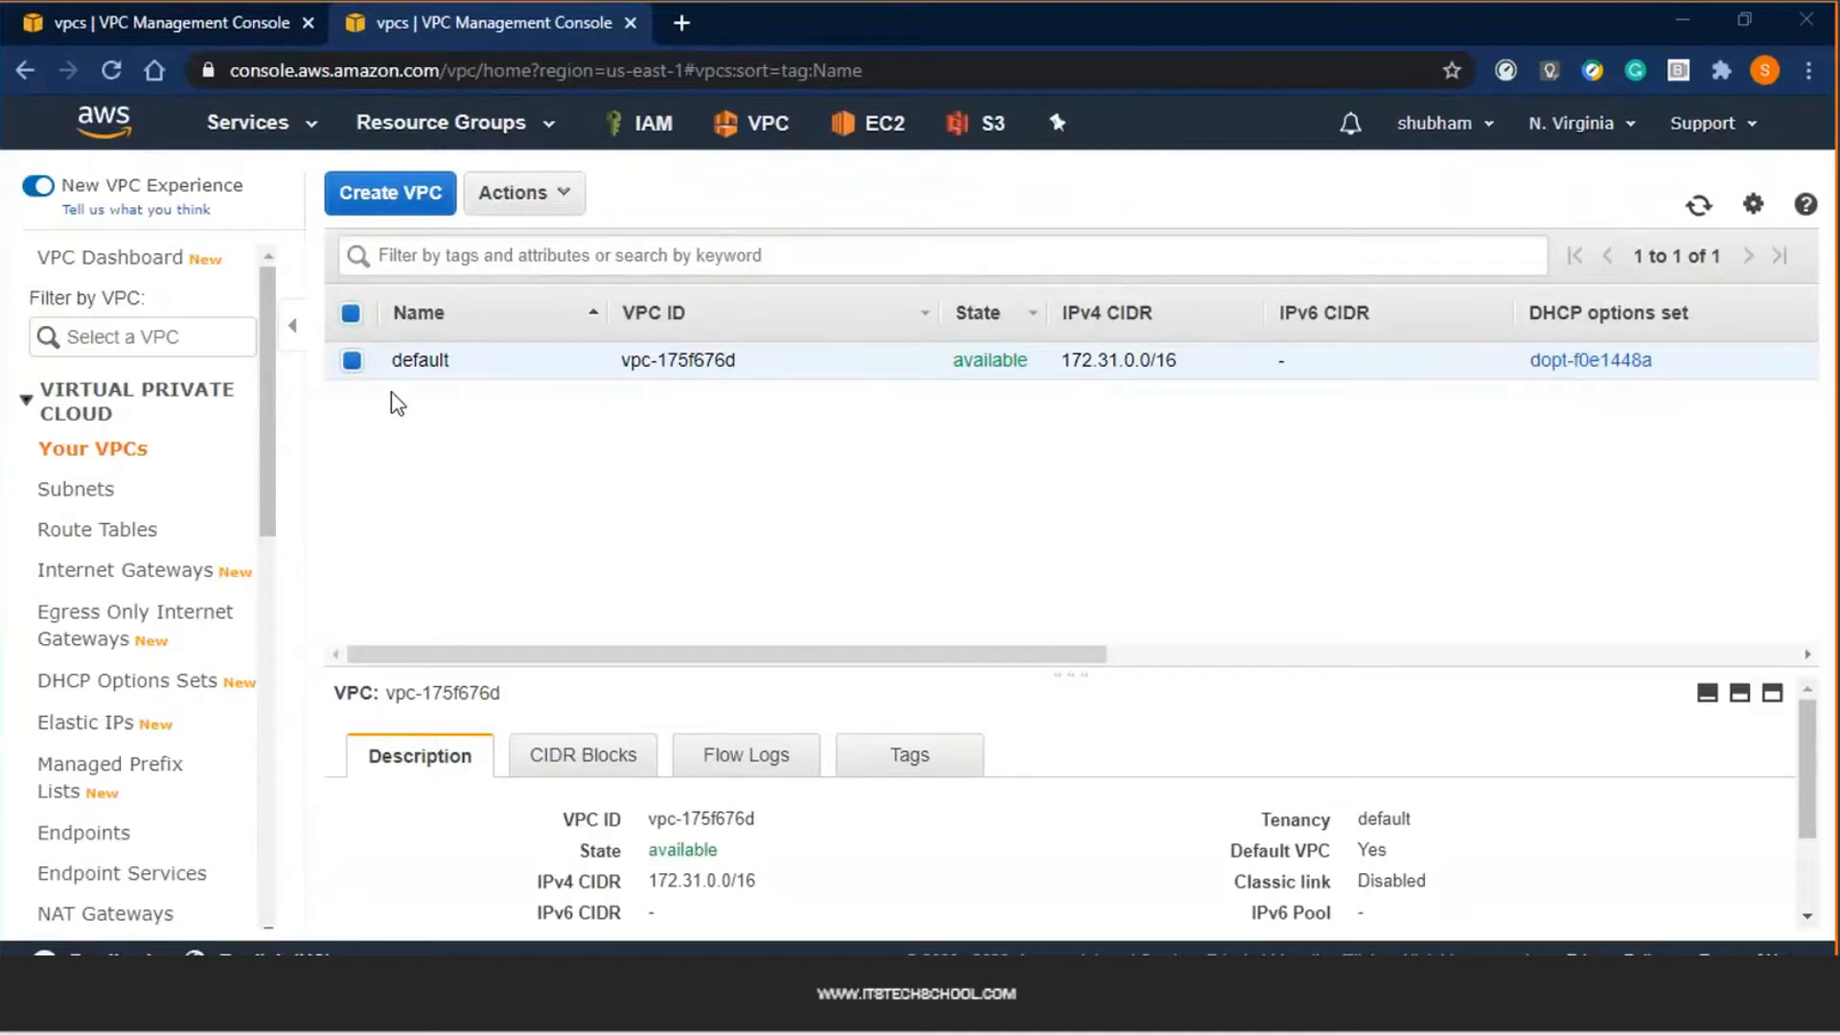
pyautogui.click(582, 363)
pyautogui.press('BackSpace')
pyautogui.press('Return')
pyautogui.click(582, 362)
pyautogui.write('default')
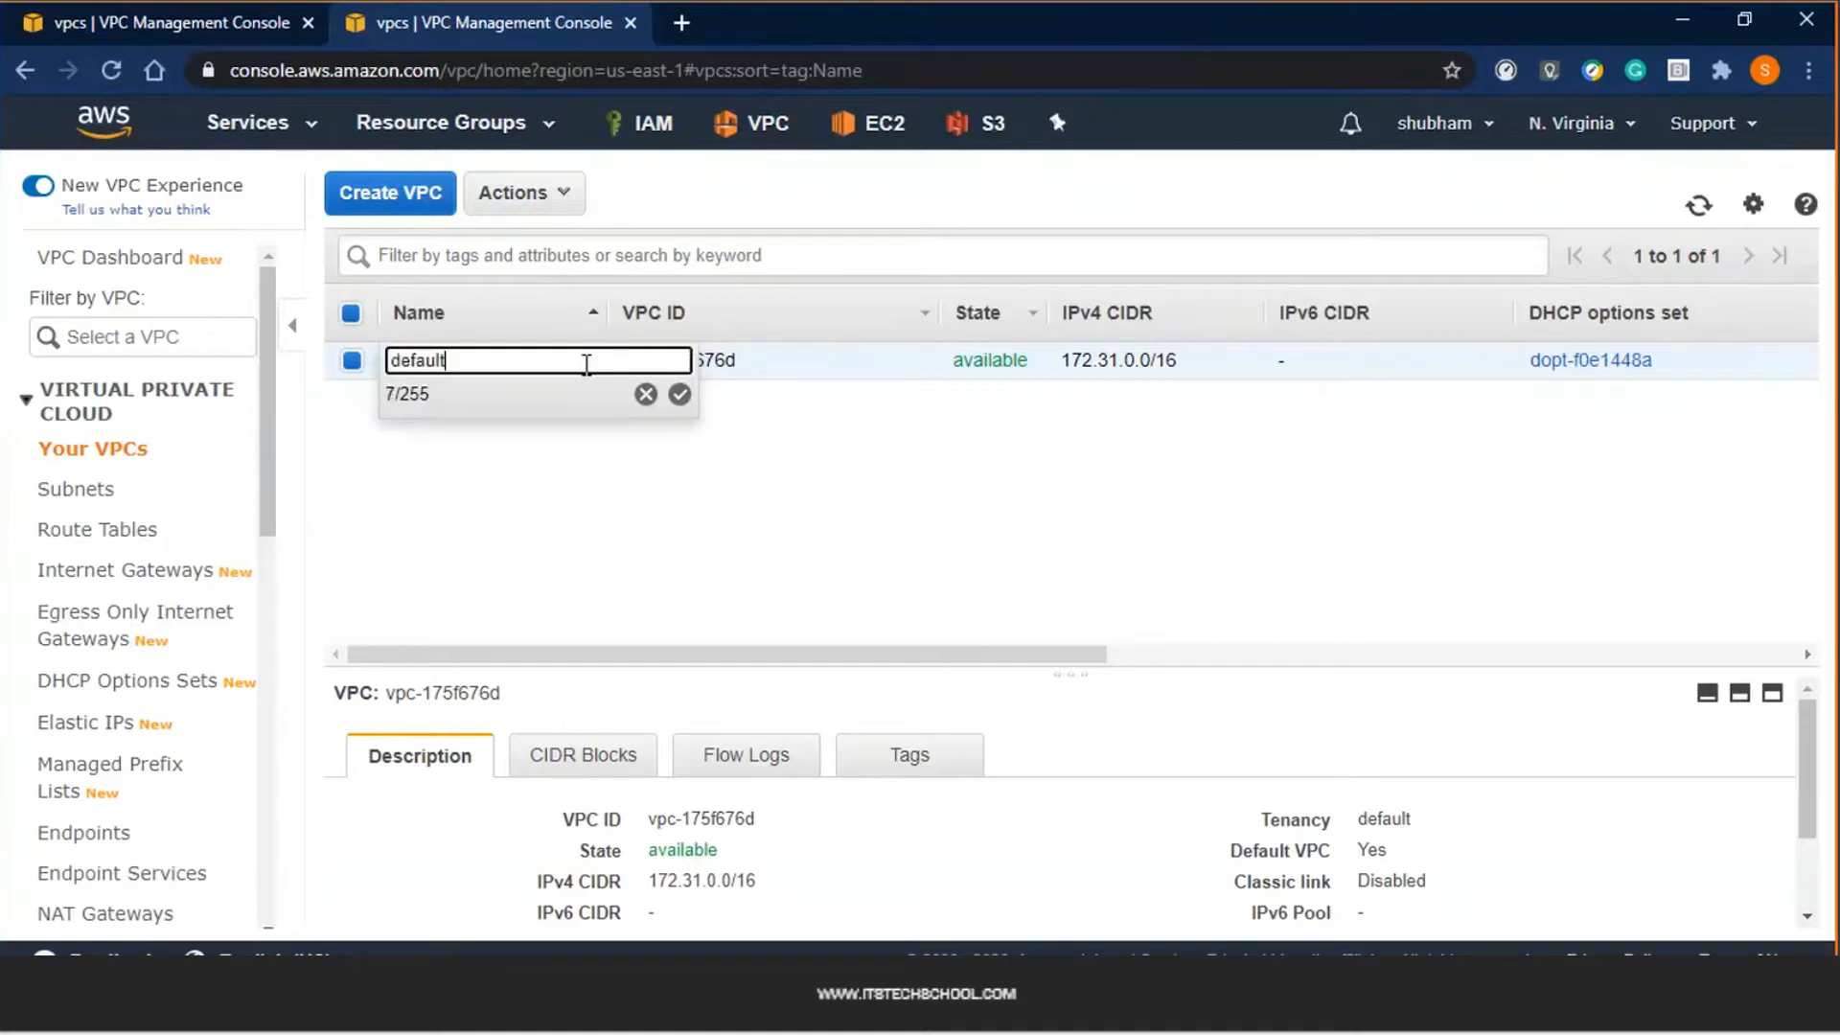
pyautogui.press('Return')
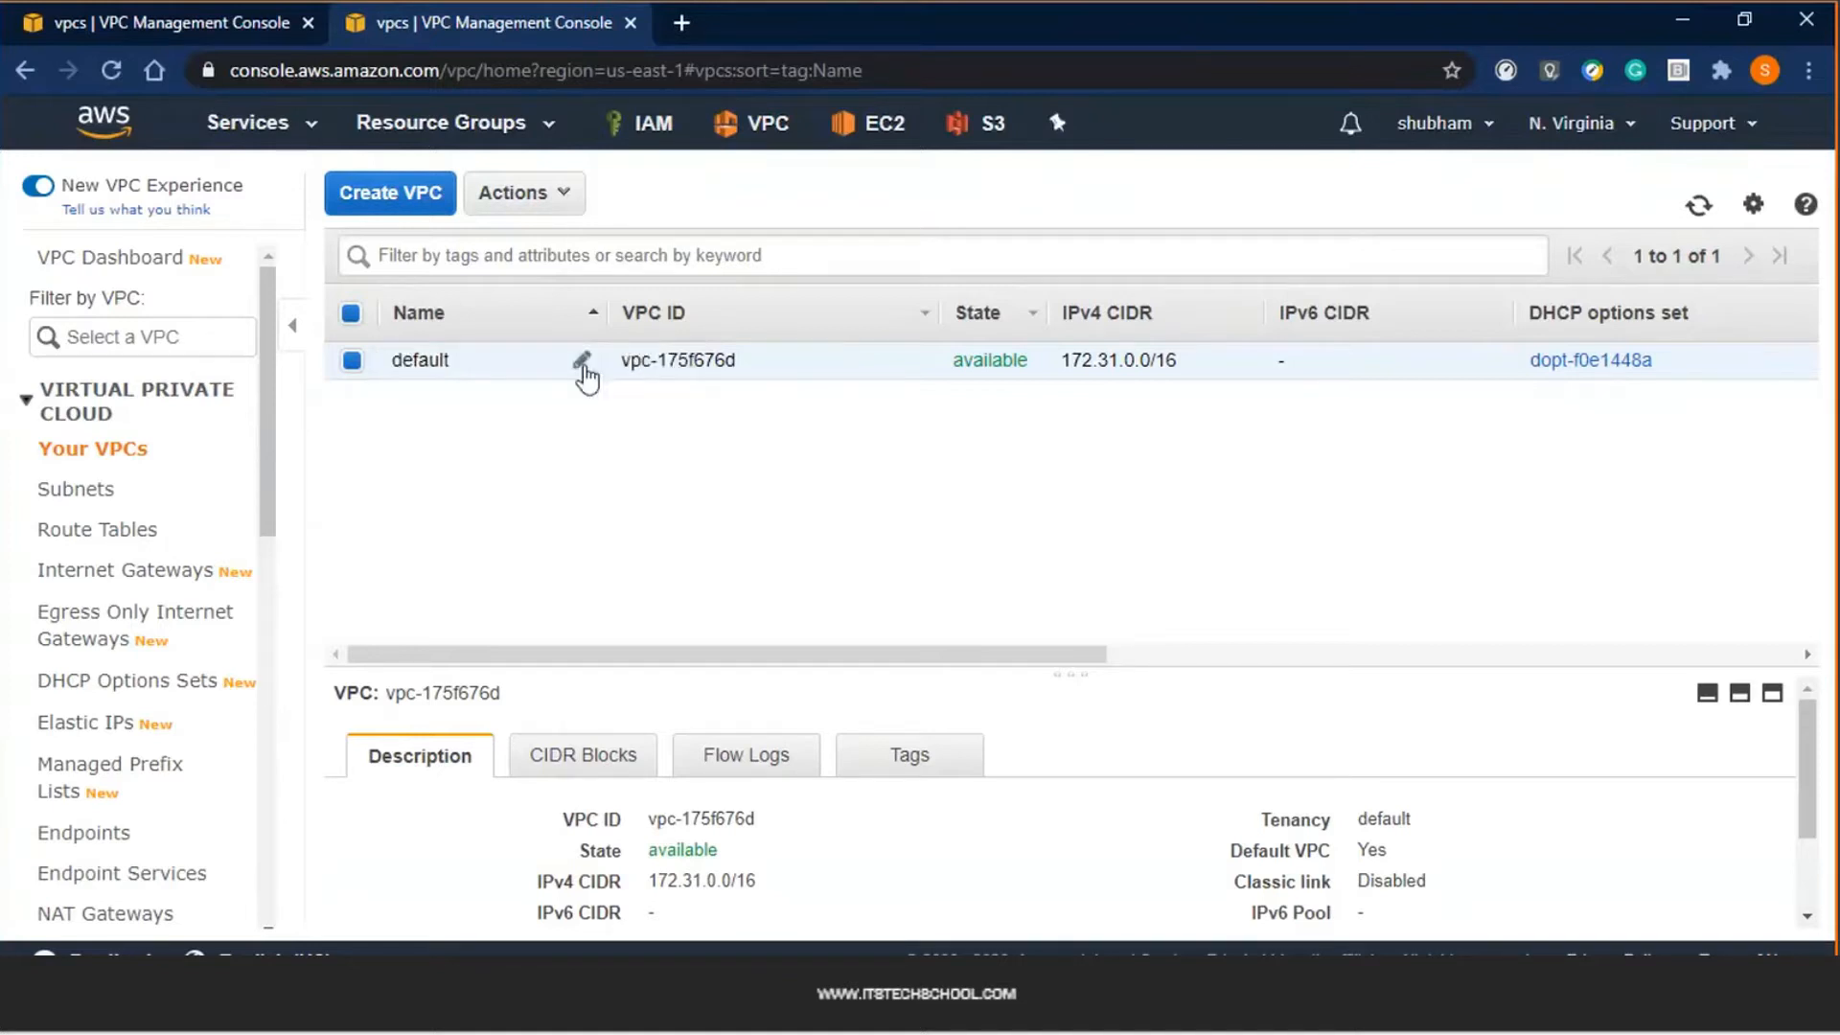
pyautogui.click(104, 493)
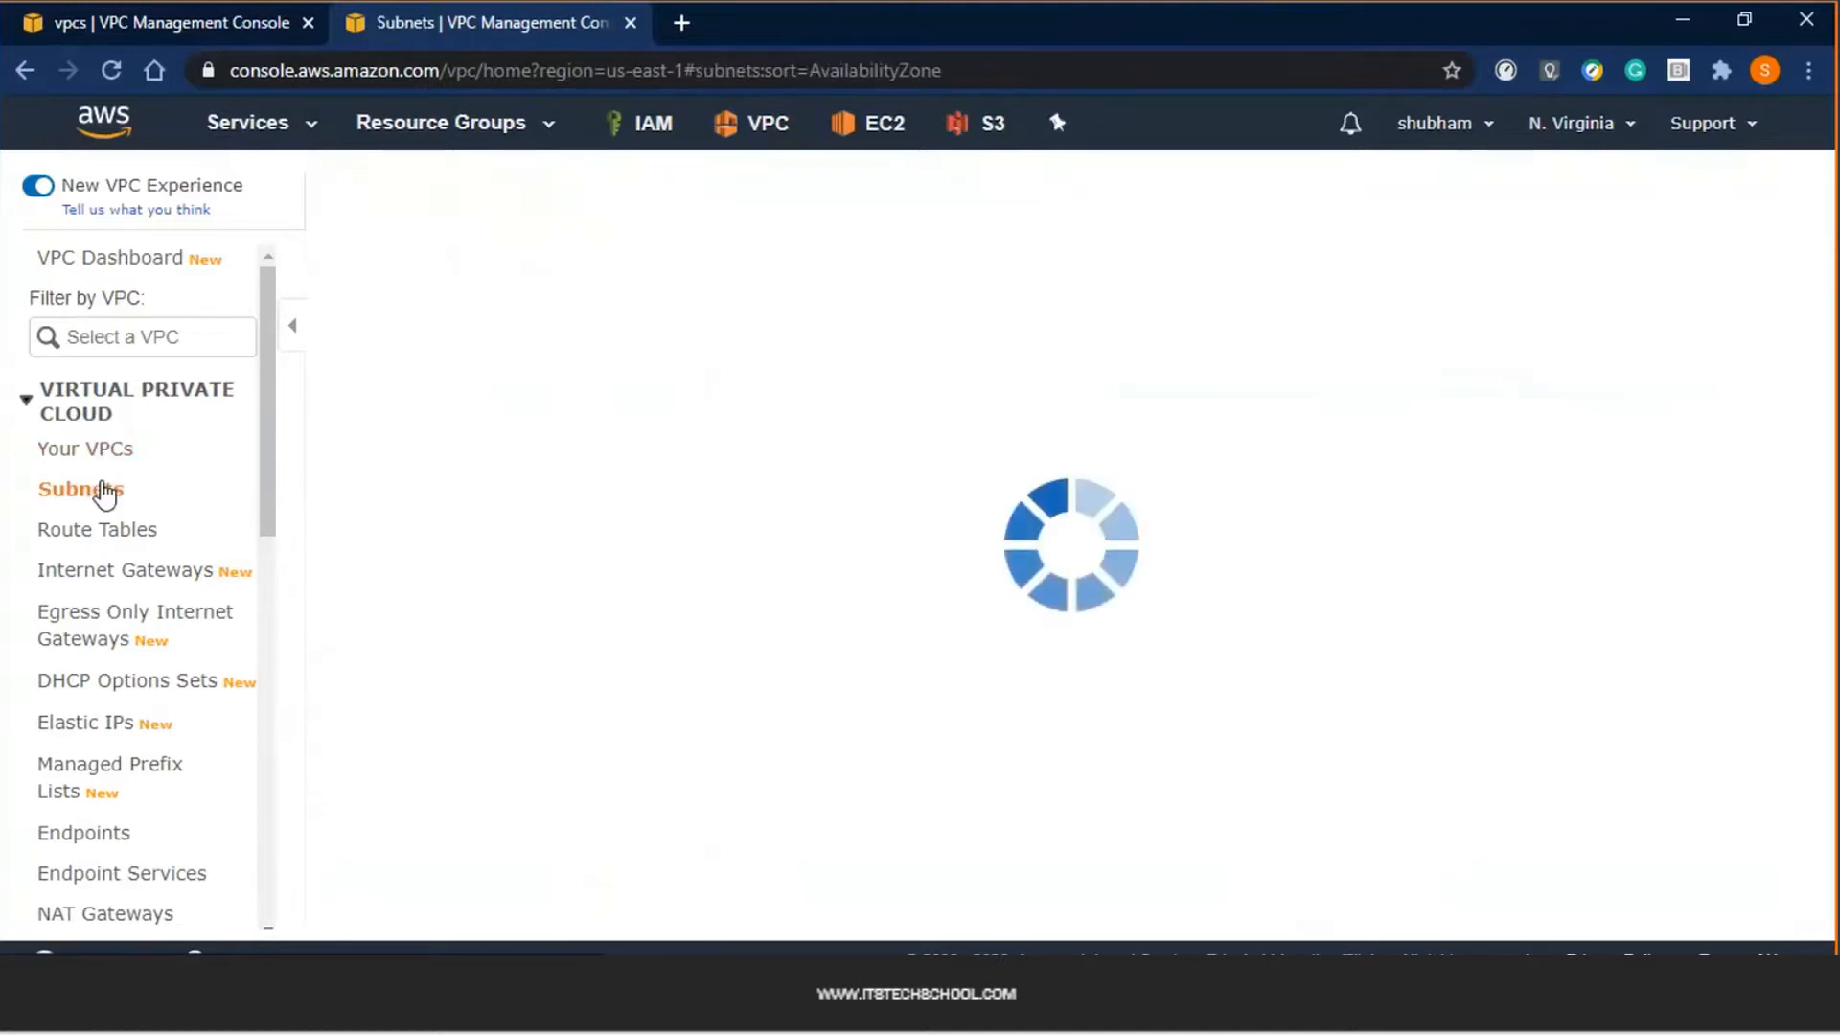
pyautogui.moveTo(566, 439); pyautogui.dragTo(550, 546)
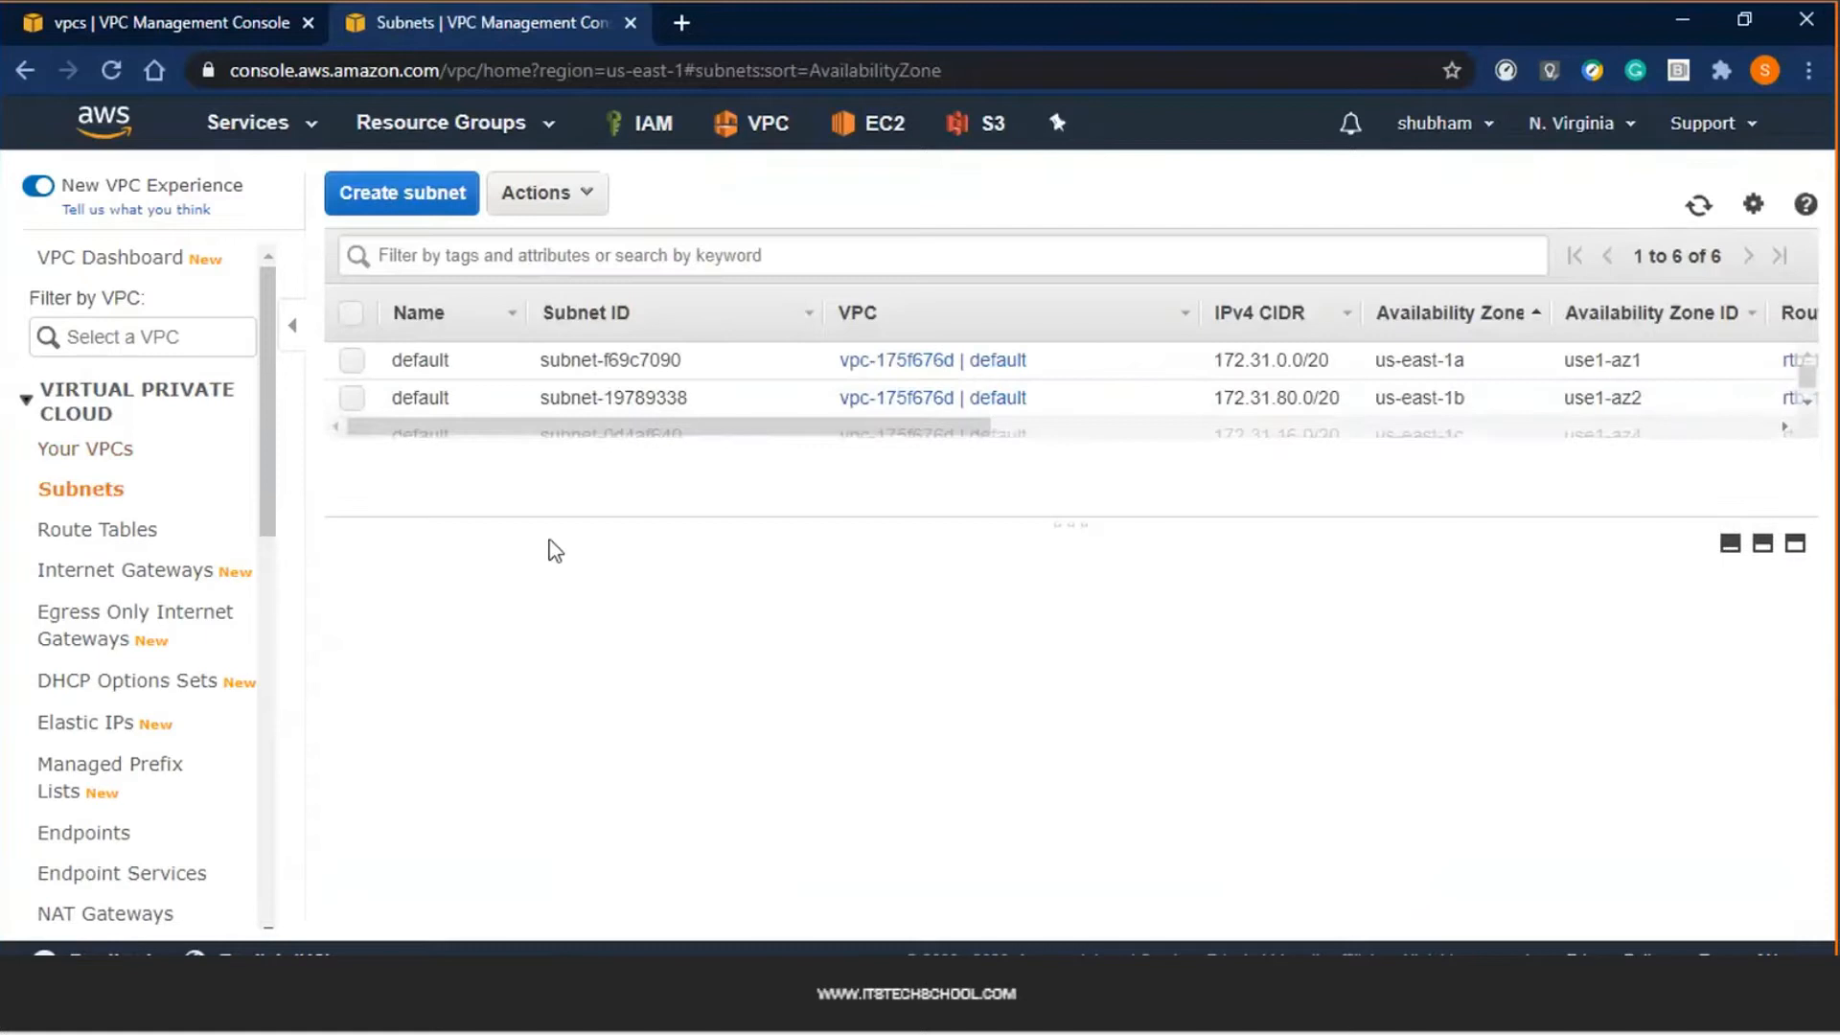
pyautogui.scroll(-2, 441, 402)
pyautogui.scroll(2, 448, 374)
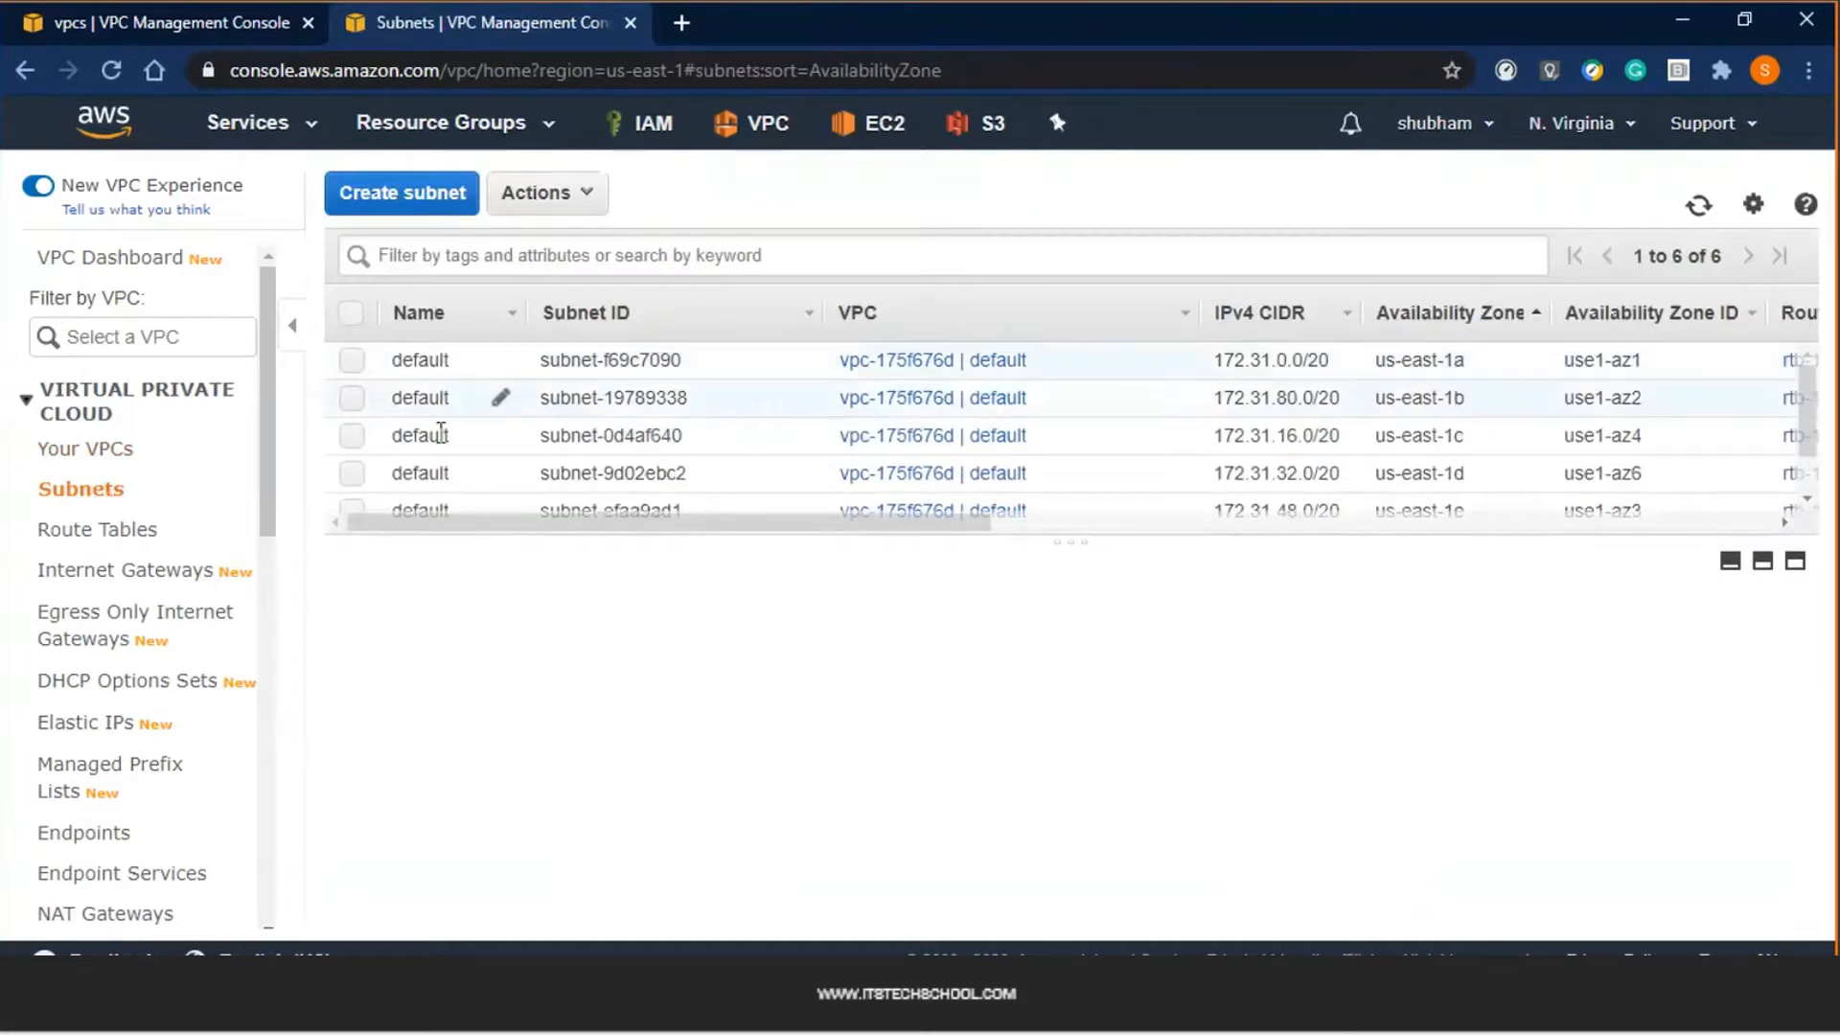
pyautogui.click(139, 536)
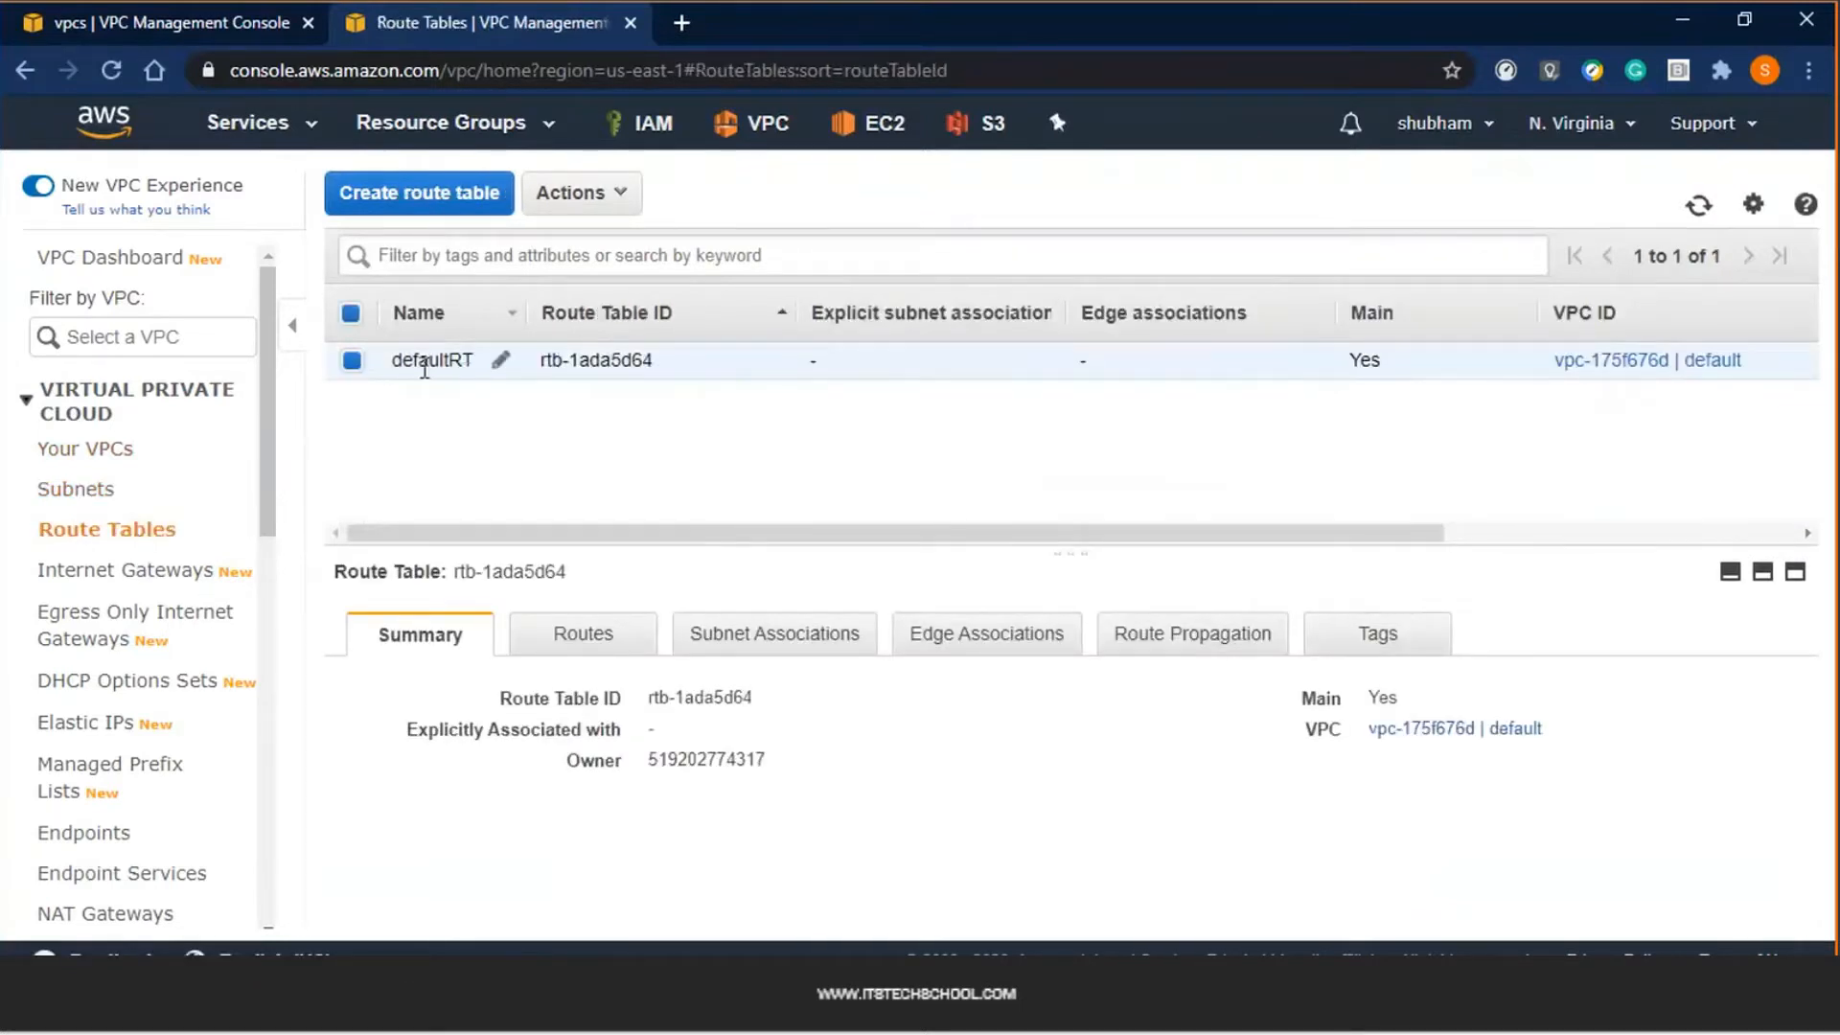
pyautogui.click(140, 575)
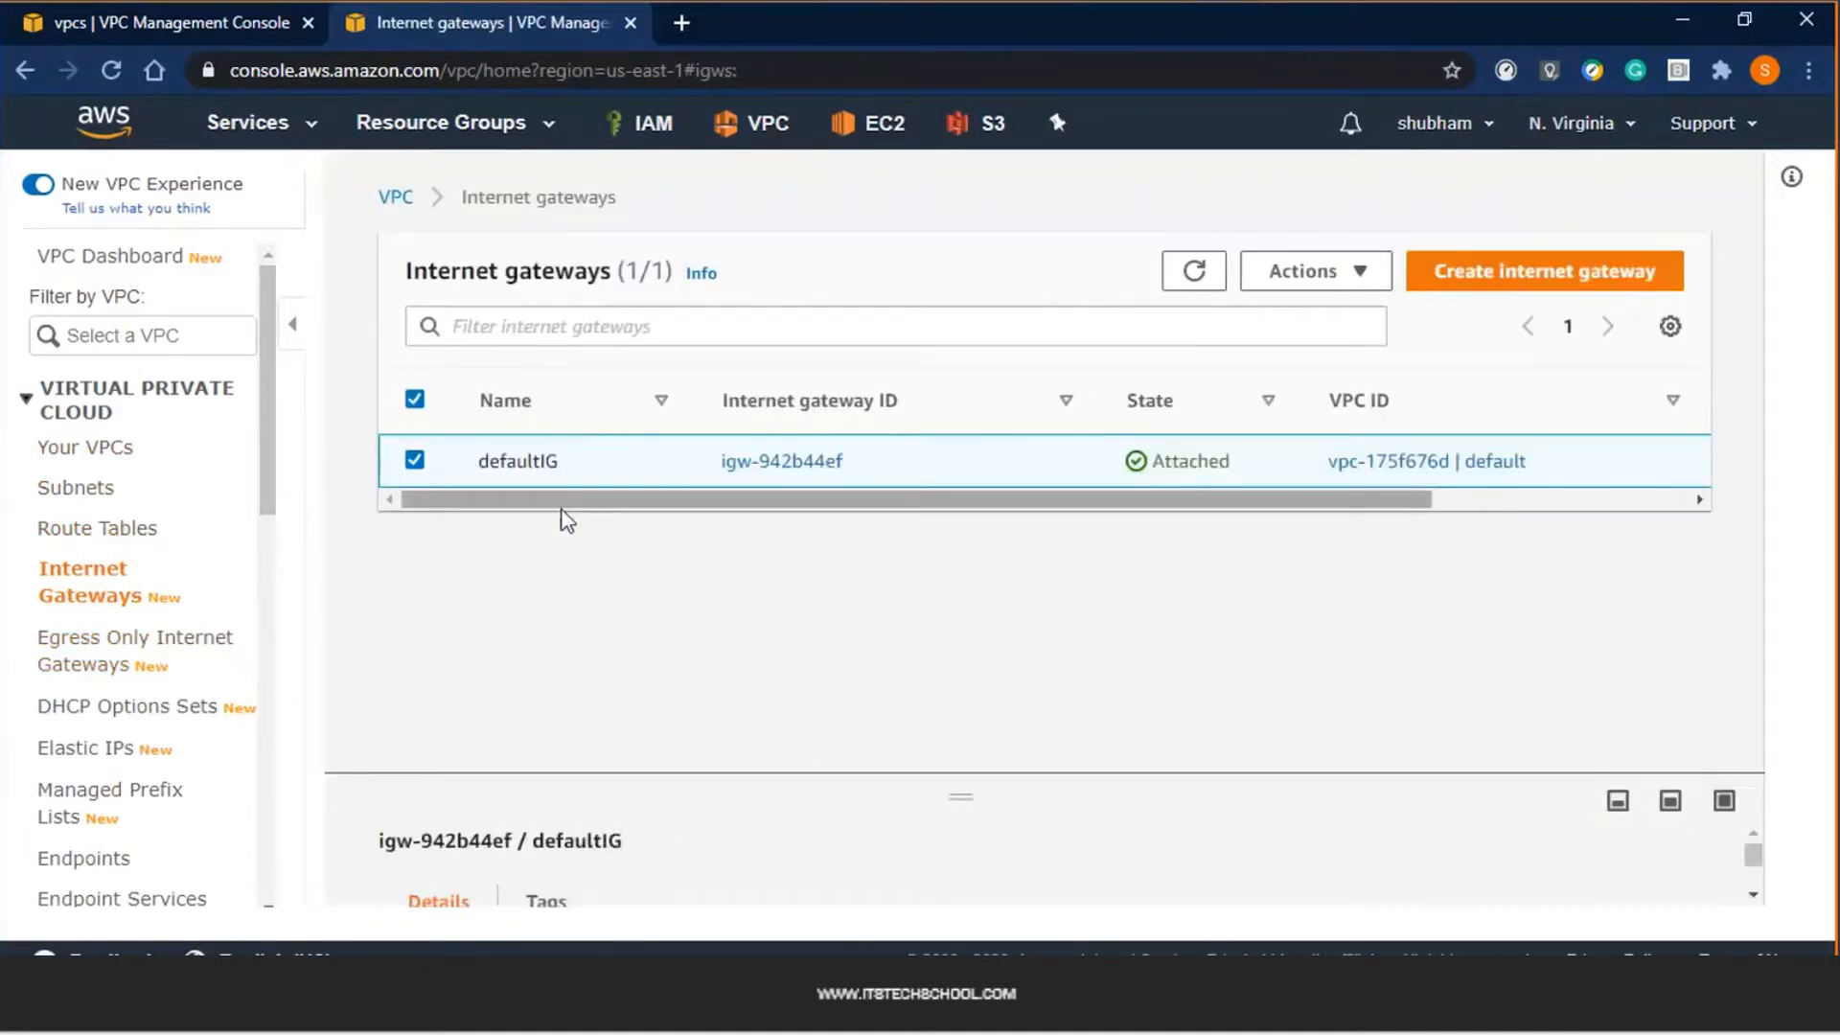
pyautogui.scroll(-3, 137, 711)
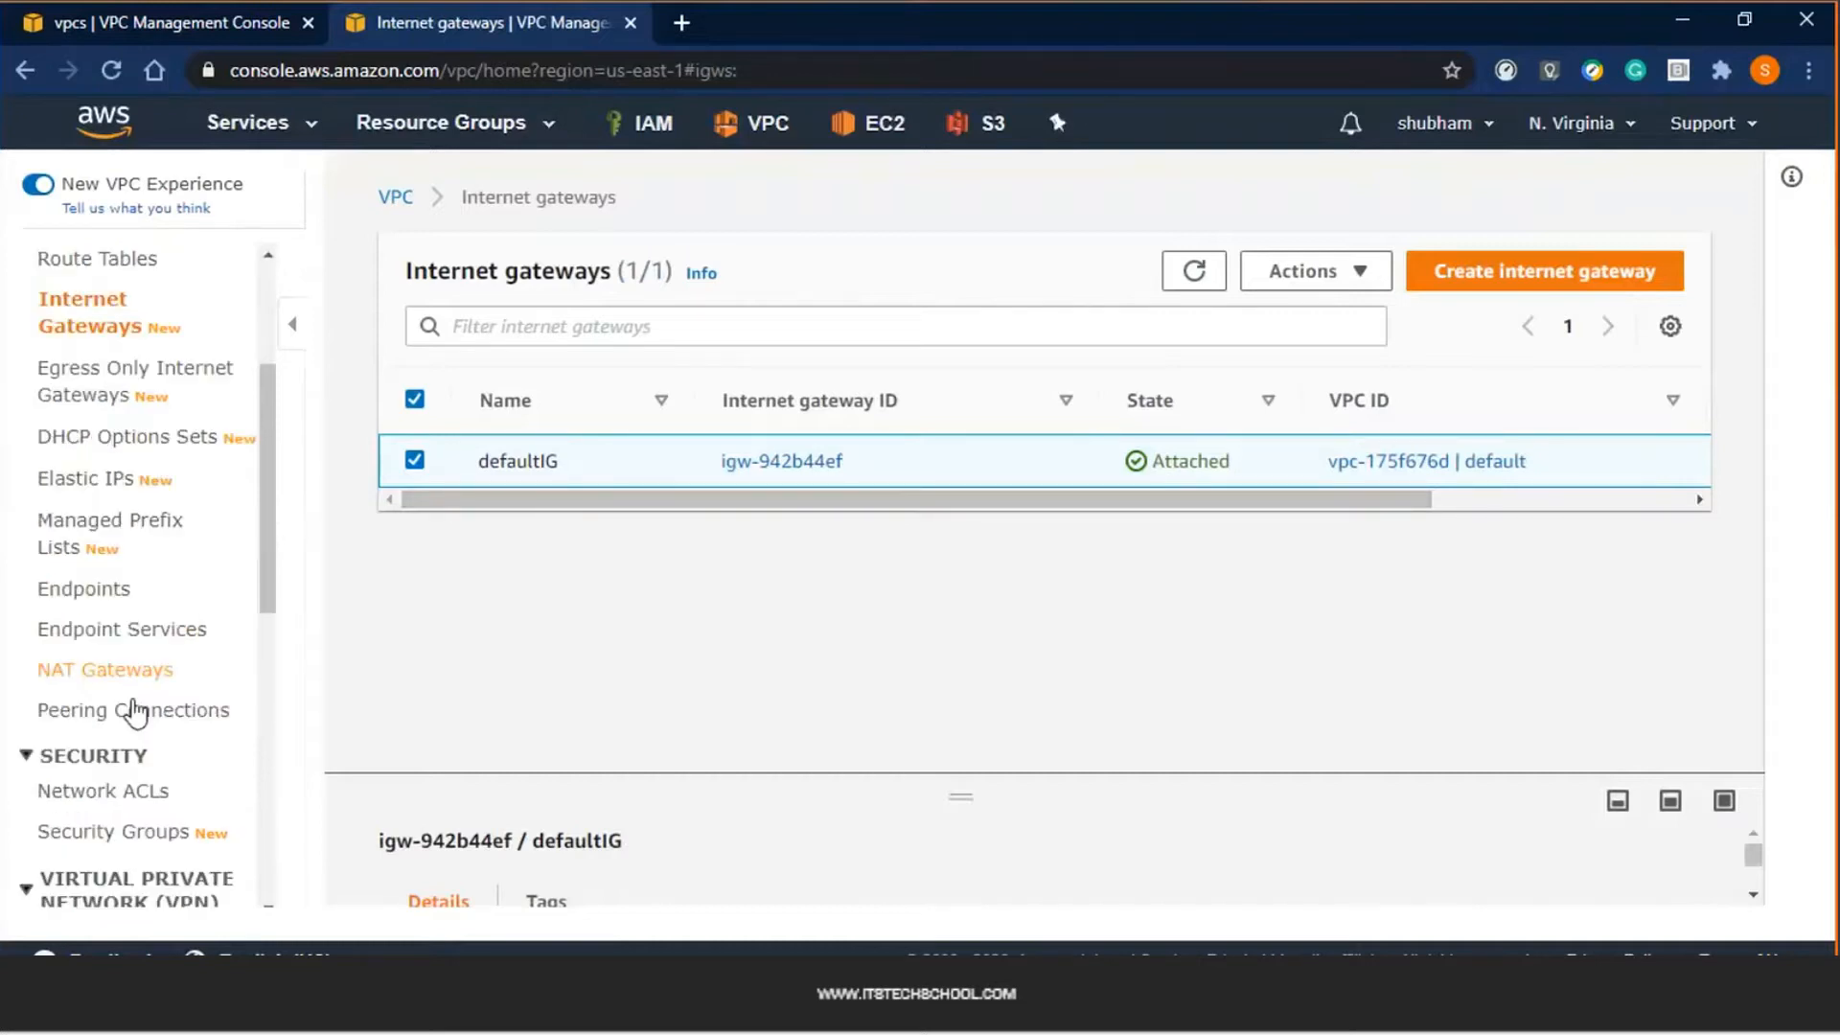
pyautogui.scroll(3, 137, 711)
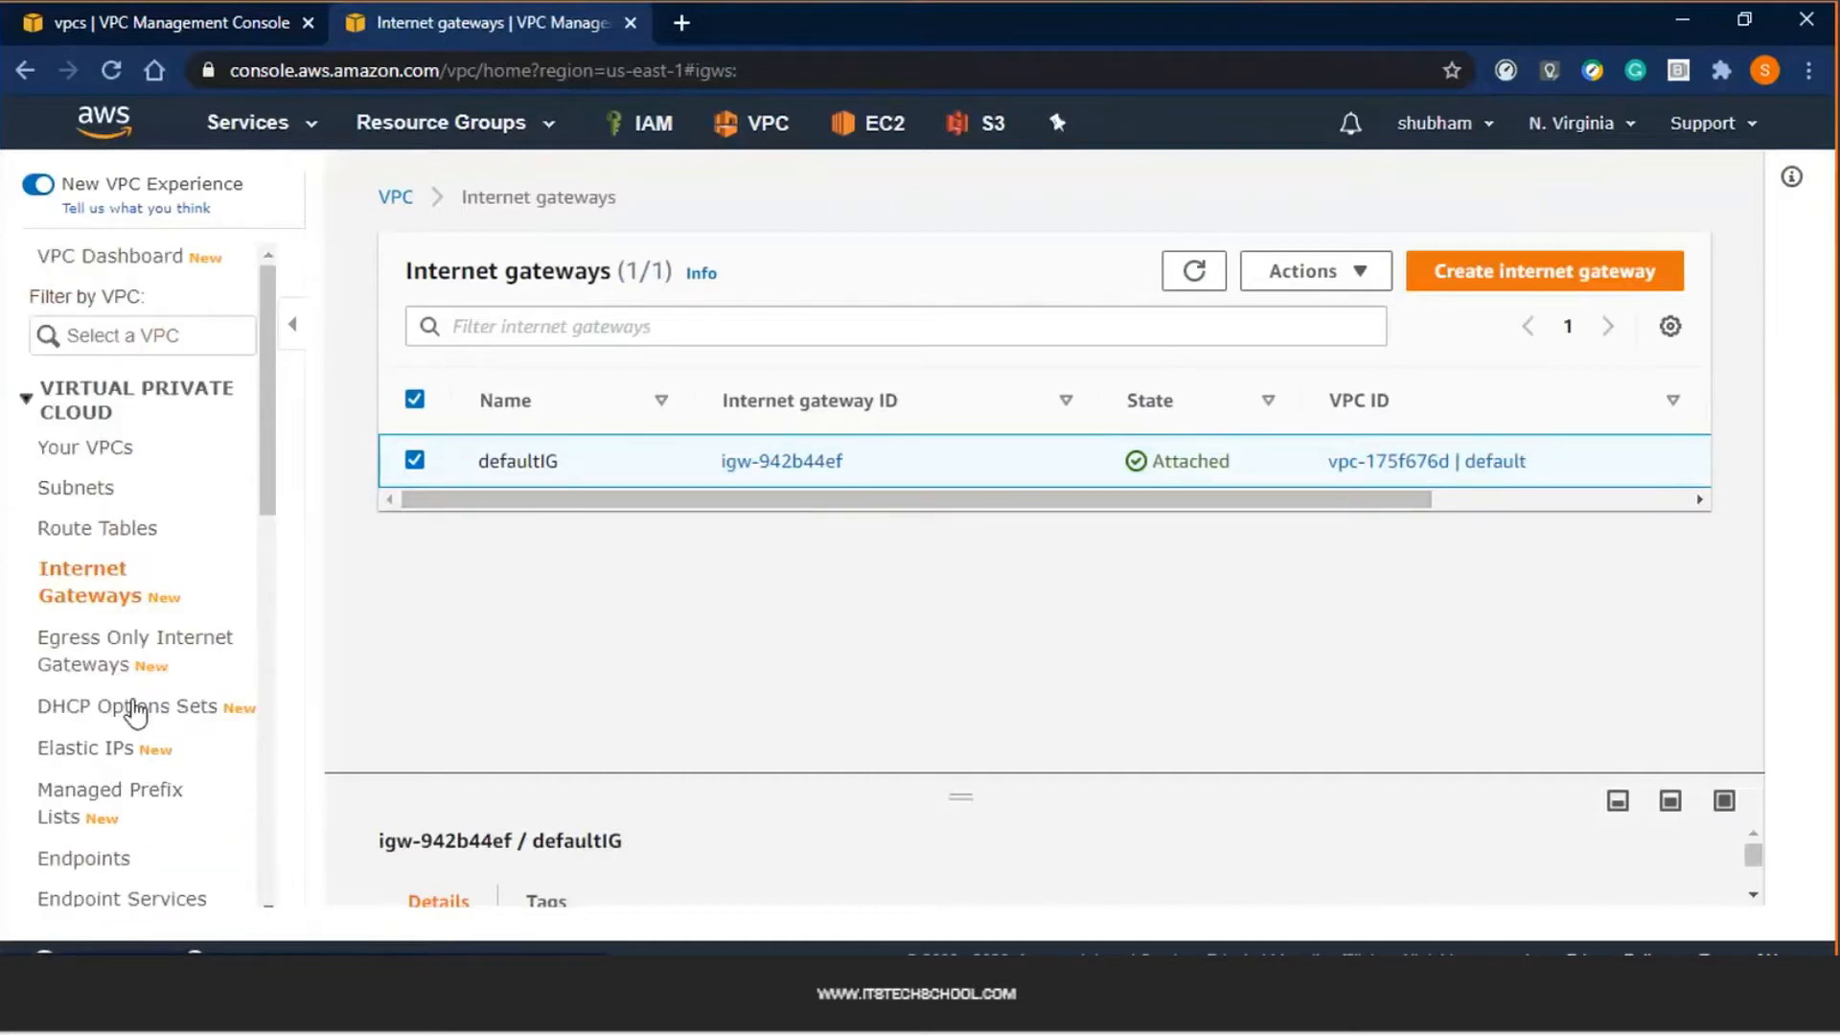
pyautogui.click(96, 458)
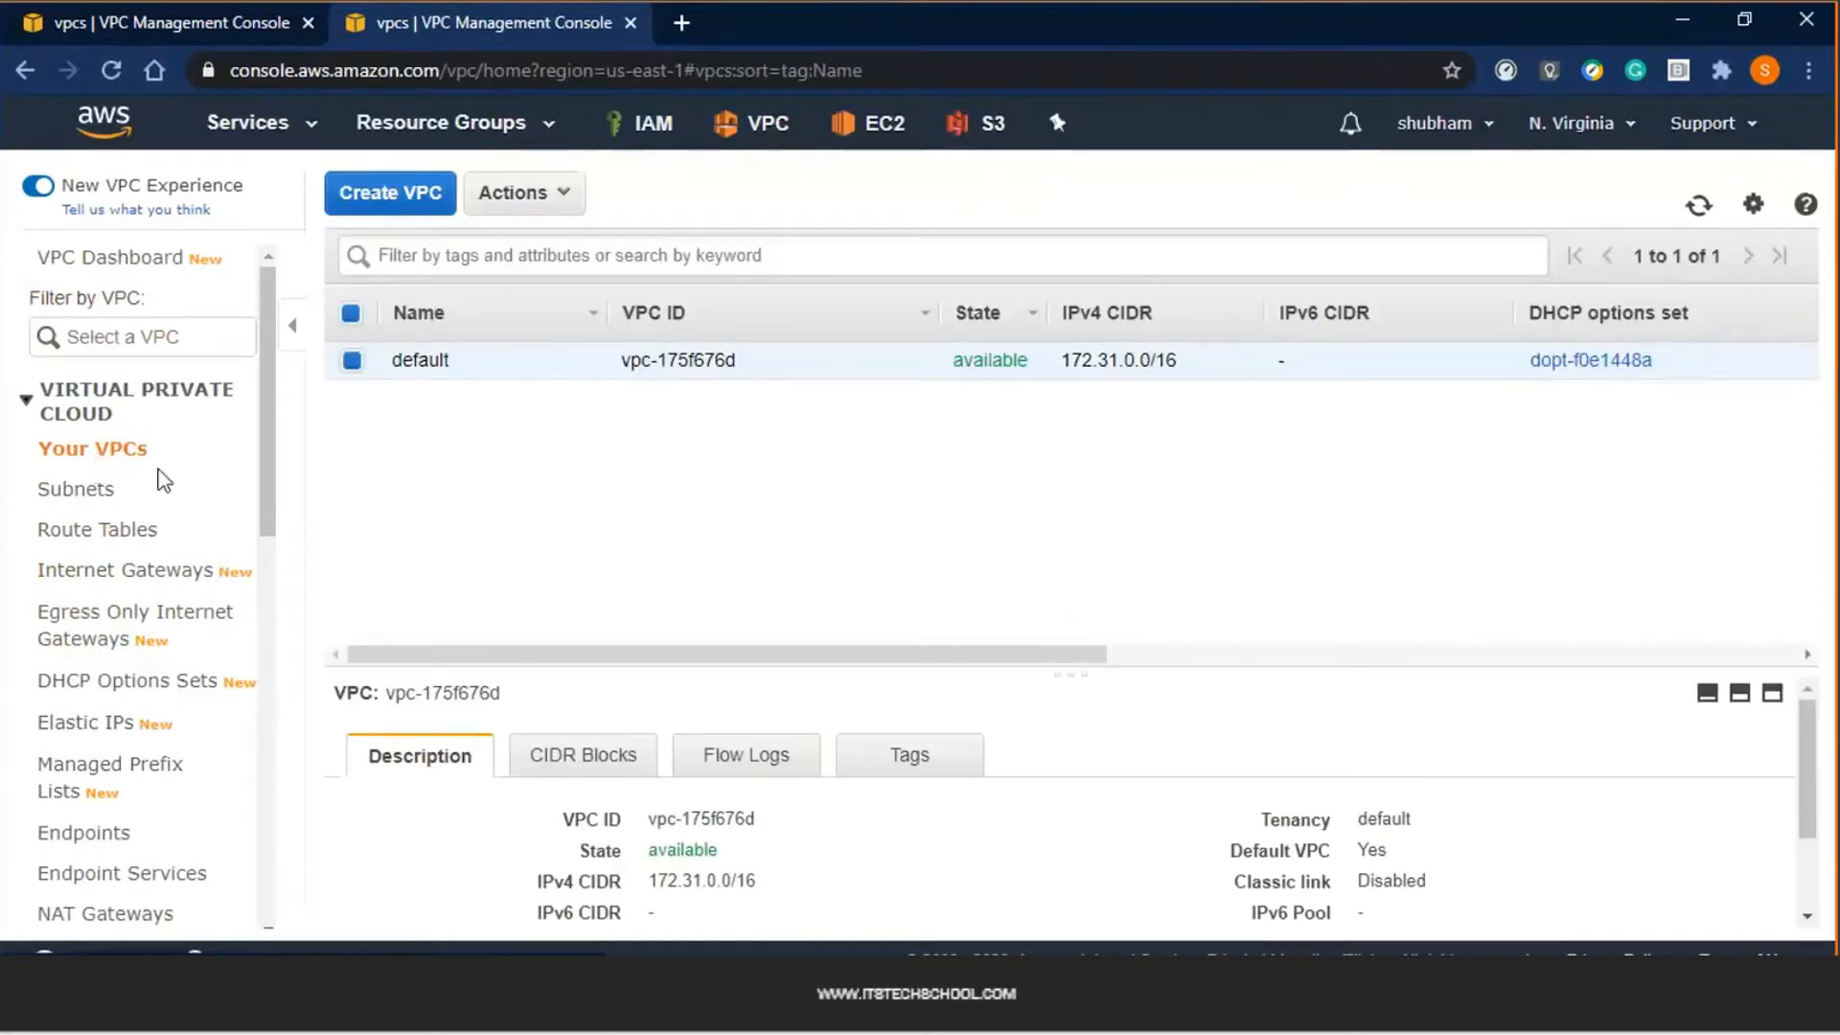
# Fill a new VPC form with Name tag ProjectRed and IPv4 CIDR 192.168.0.0/16.
pyautogui.click(407, 191)
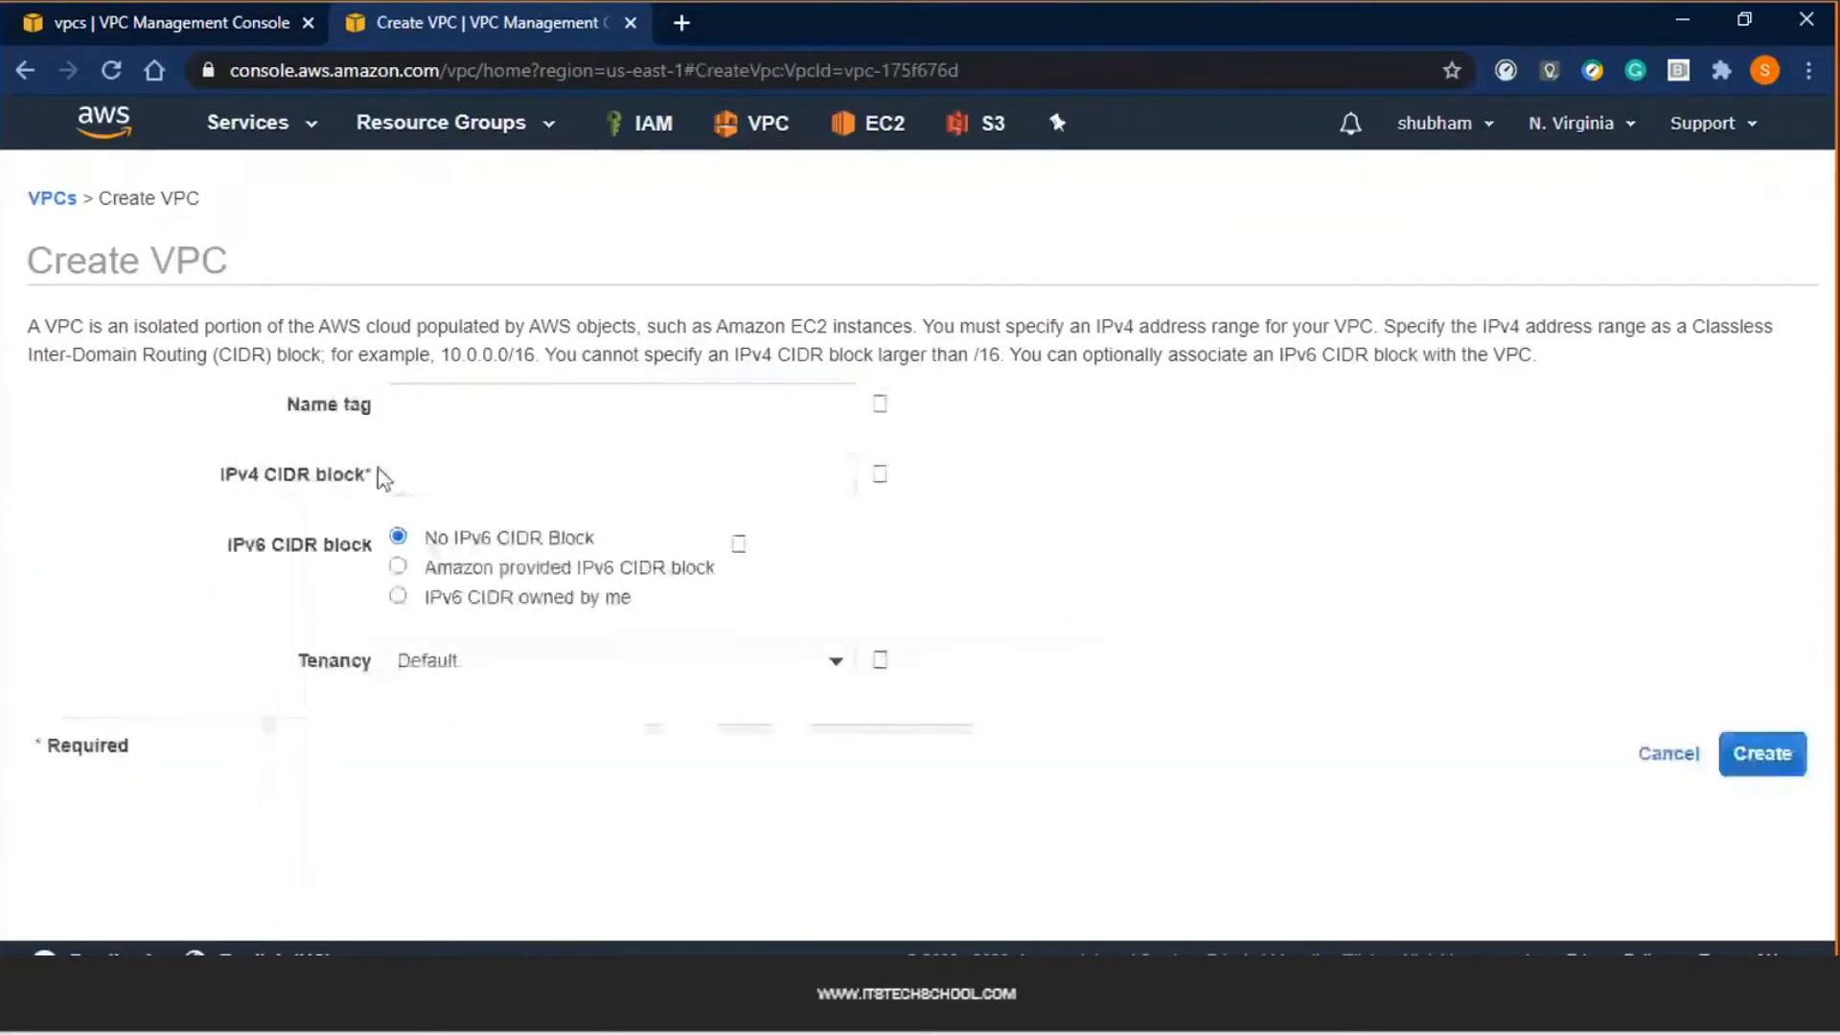
pyautogui.click(438, 409)
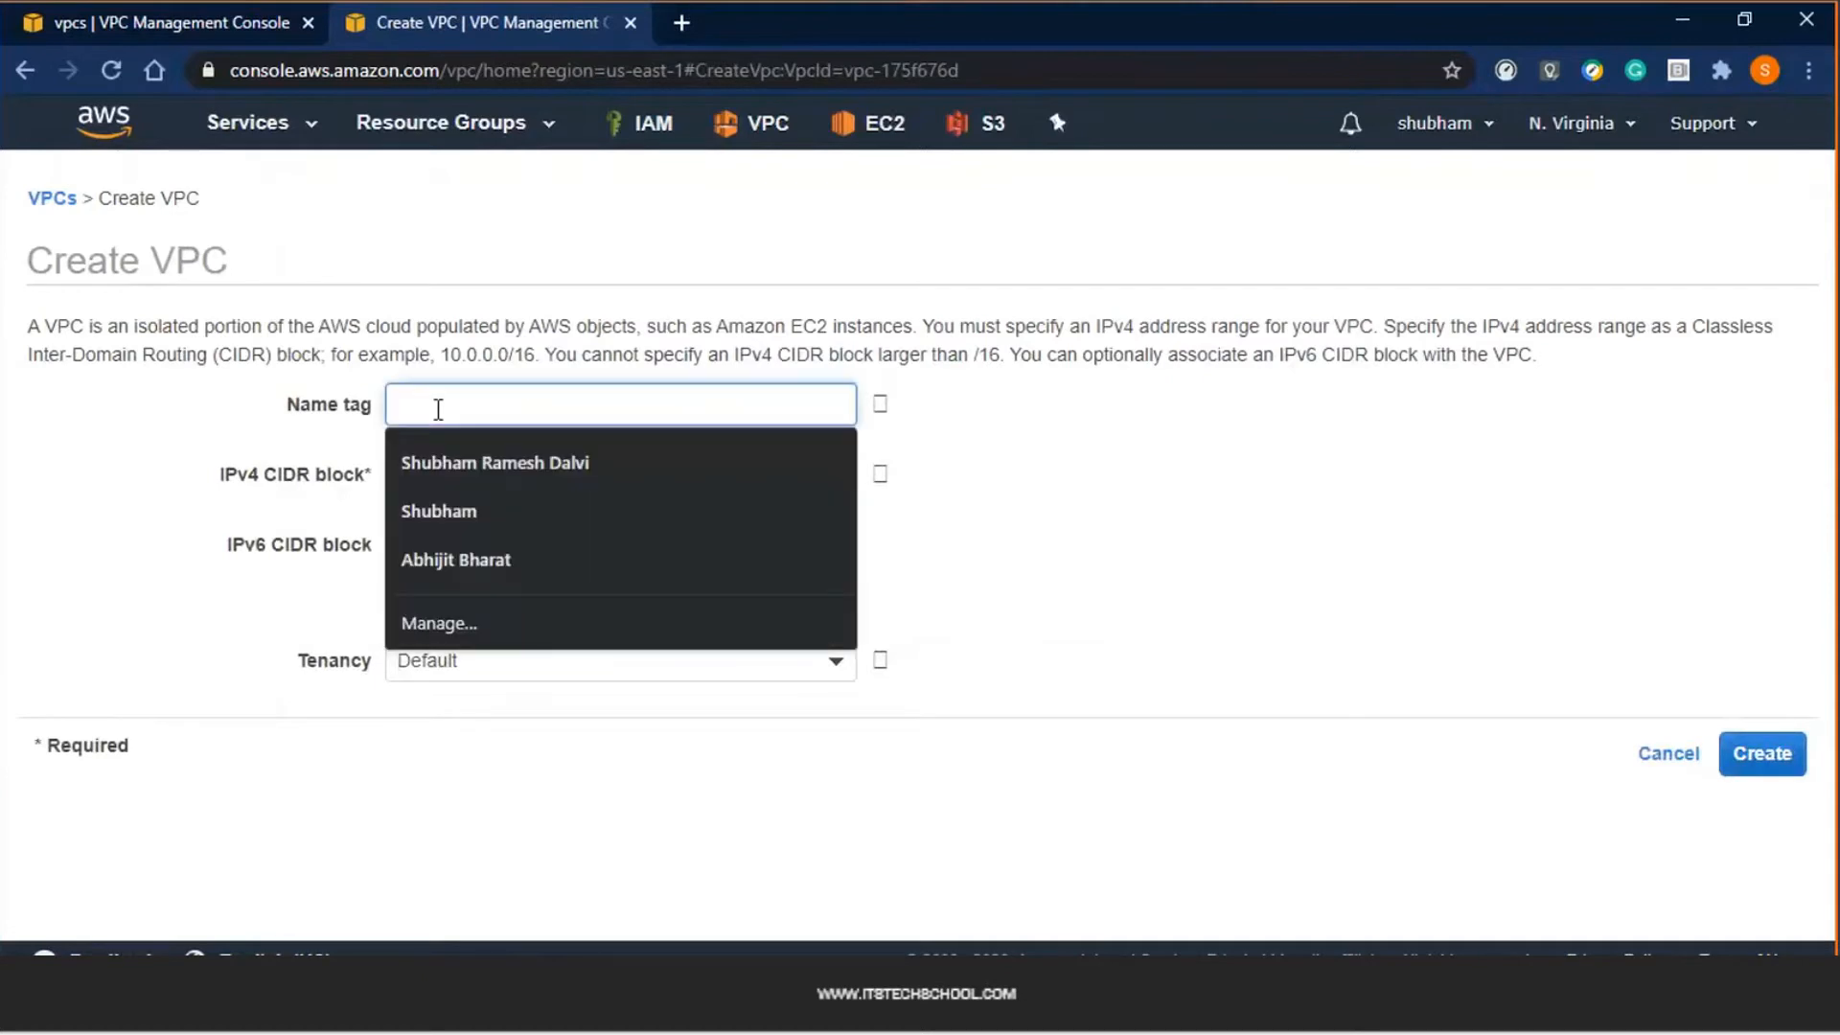
pyautogui.write('Pro')
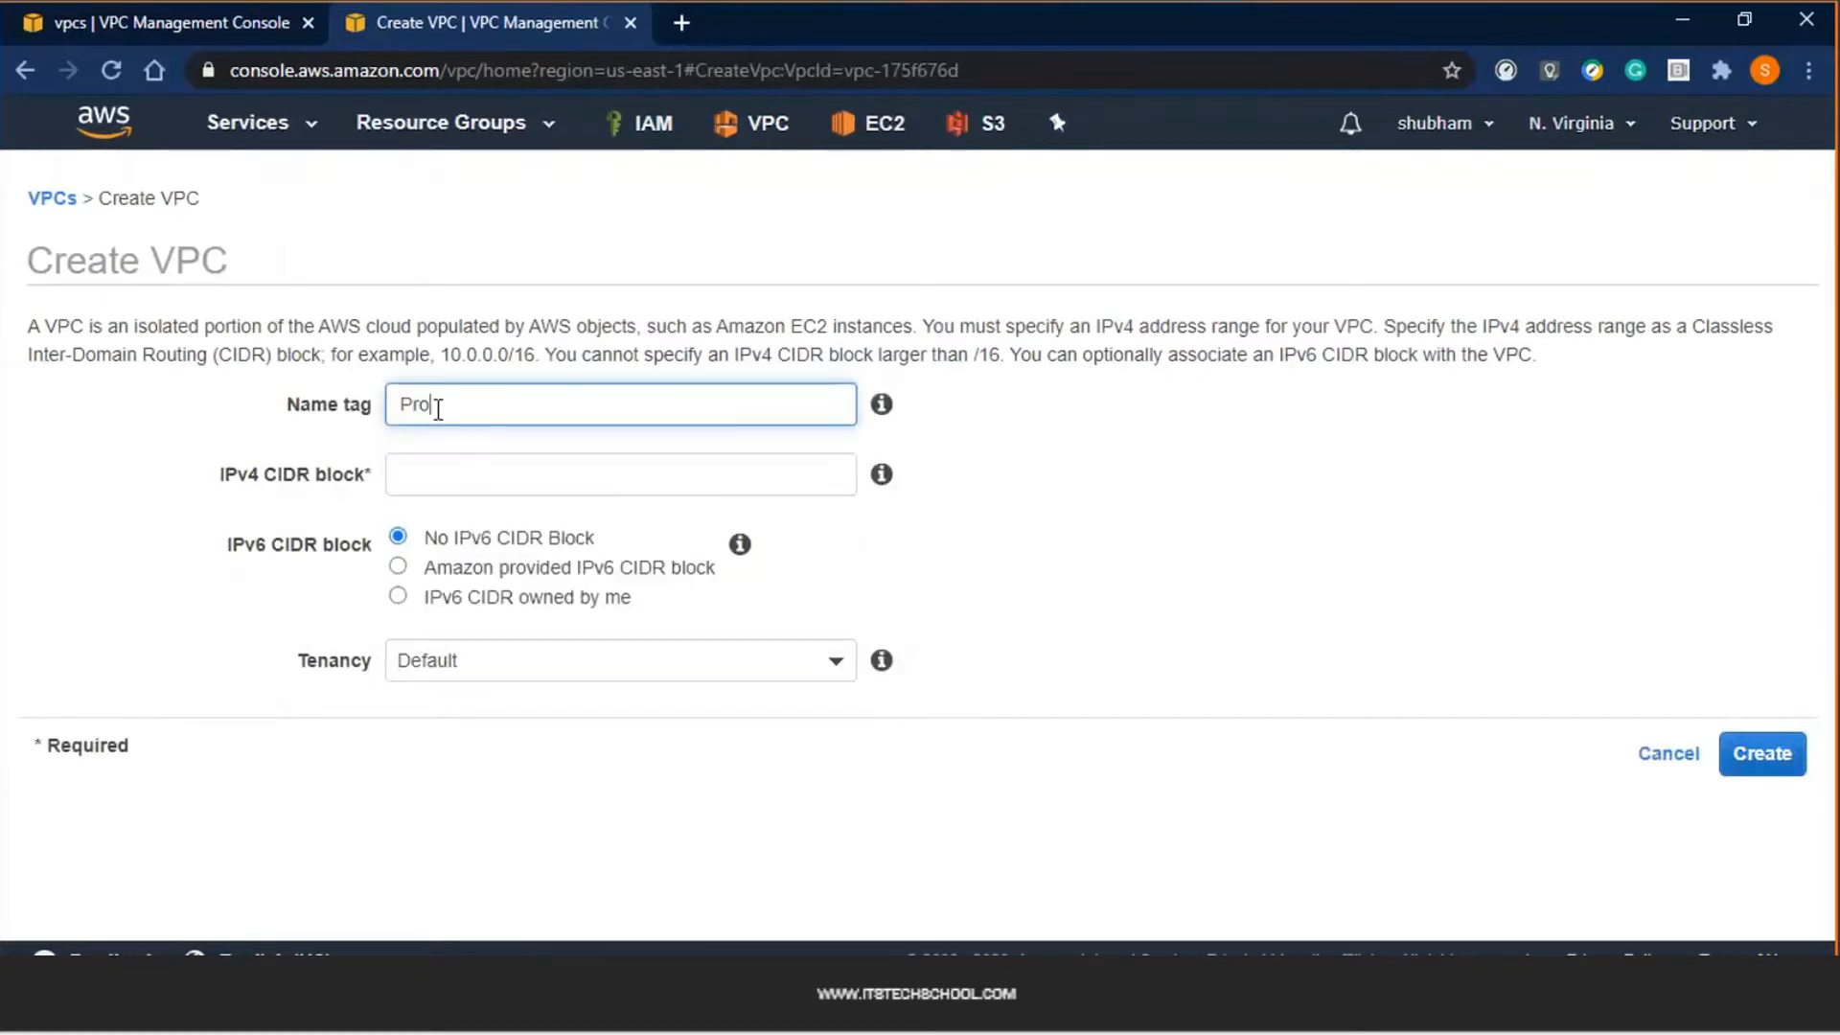
pyautogui.write('jectRed')
pyautogui.doubleClick(438, 409)
pyautogui.hotkey('alt', 'Tab')
pyautogui.press('Tab')
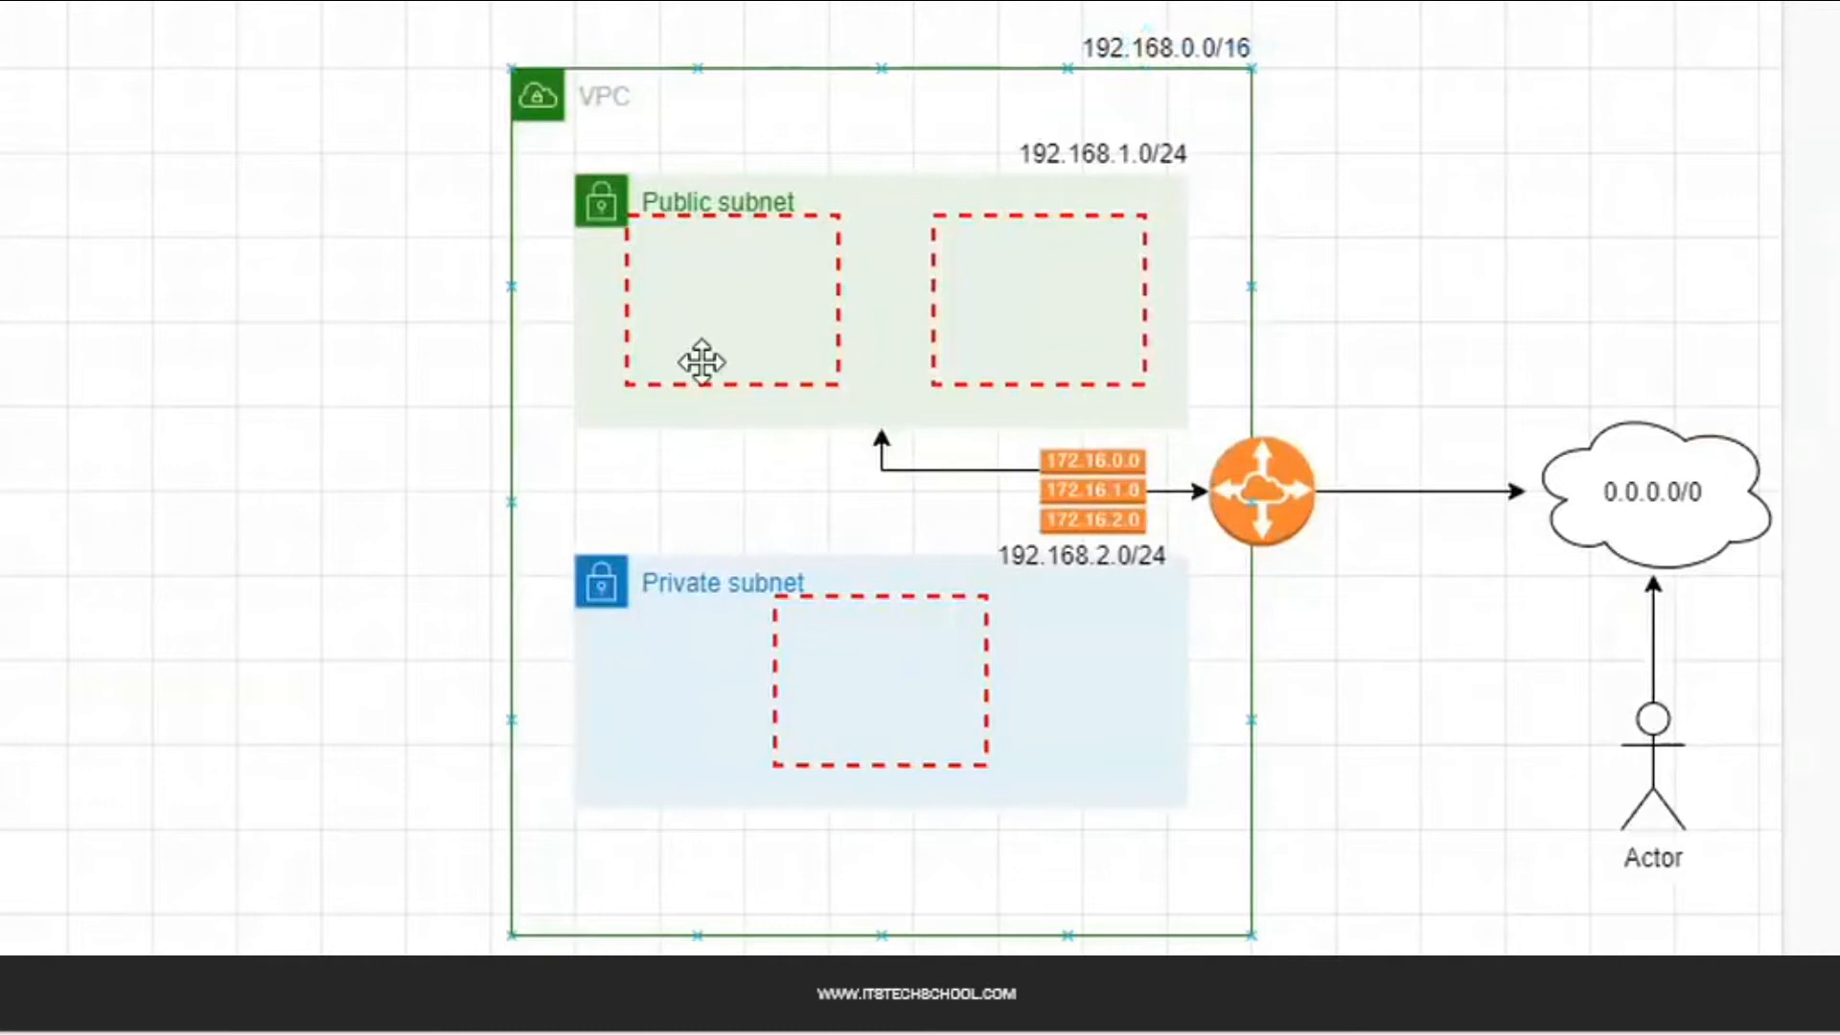
pyautogui.hotkey('alt', 'Tab')
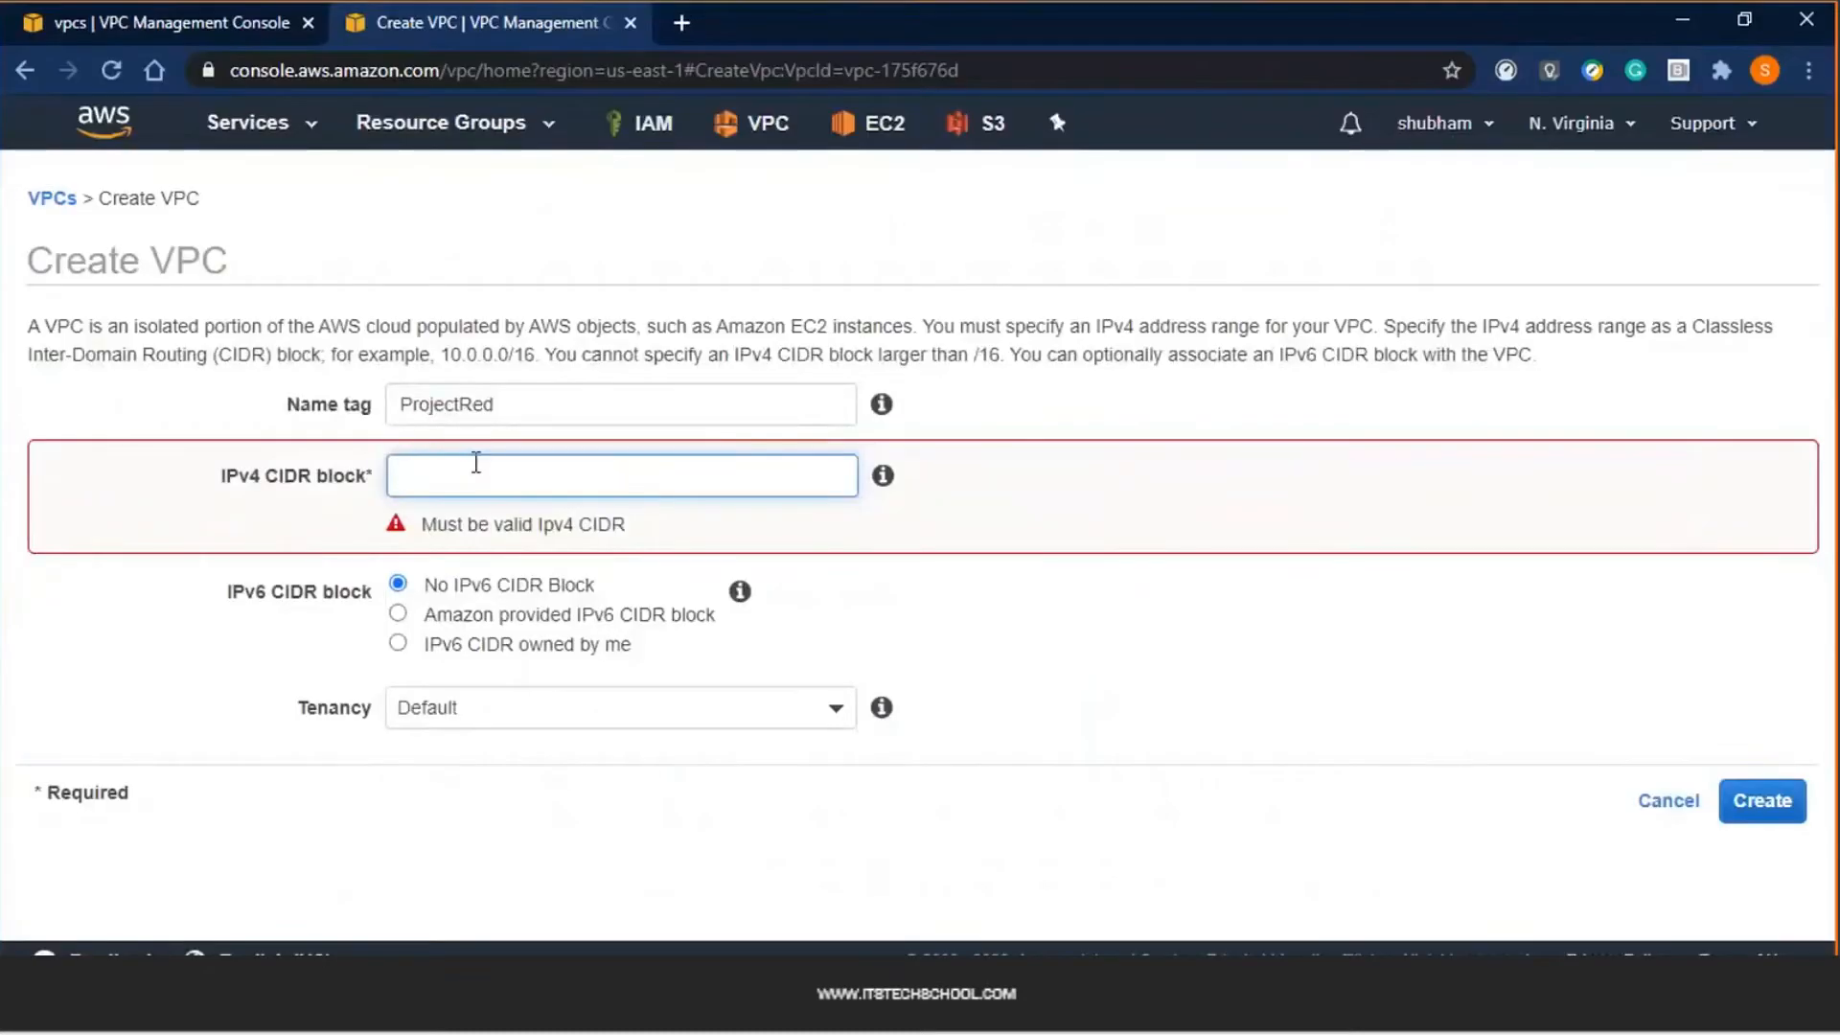
pyautogui.write('192.168.0.0/')
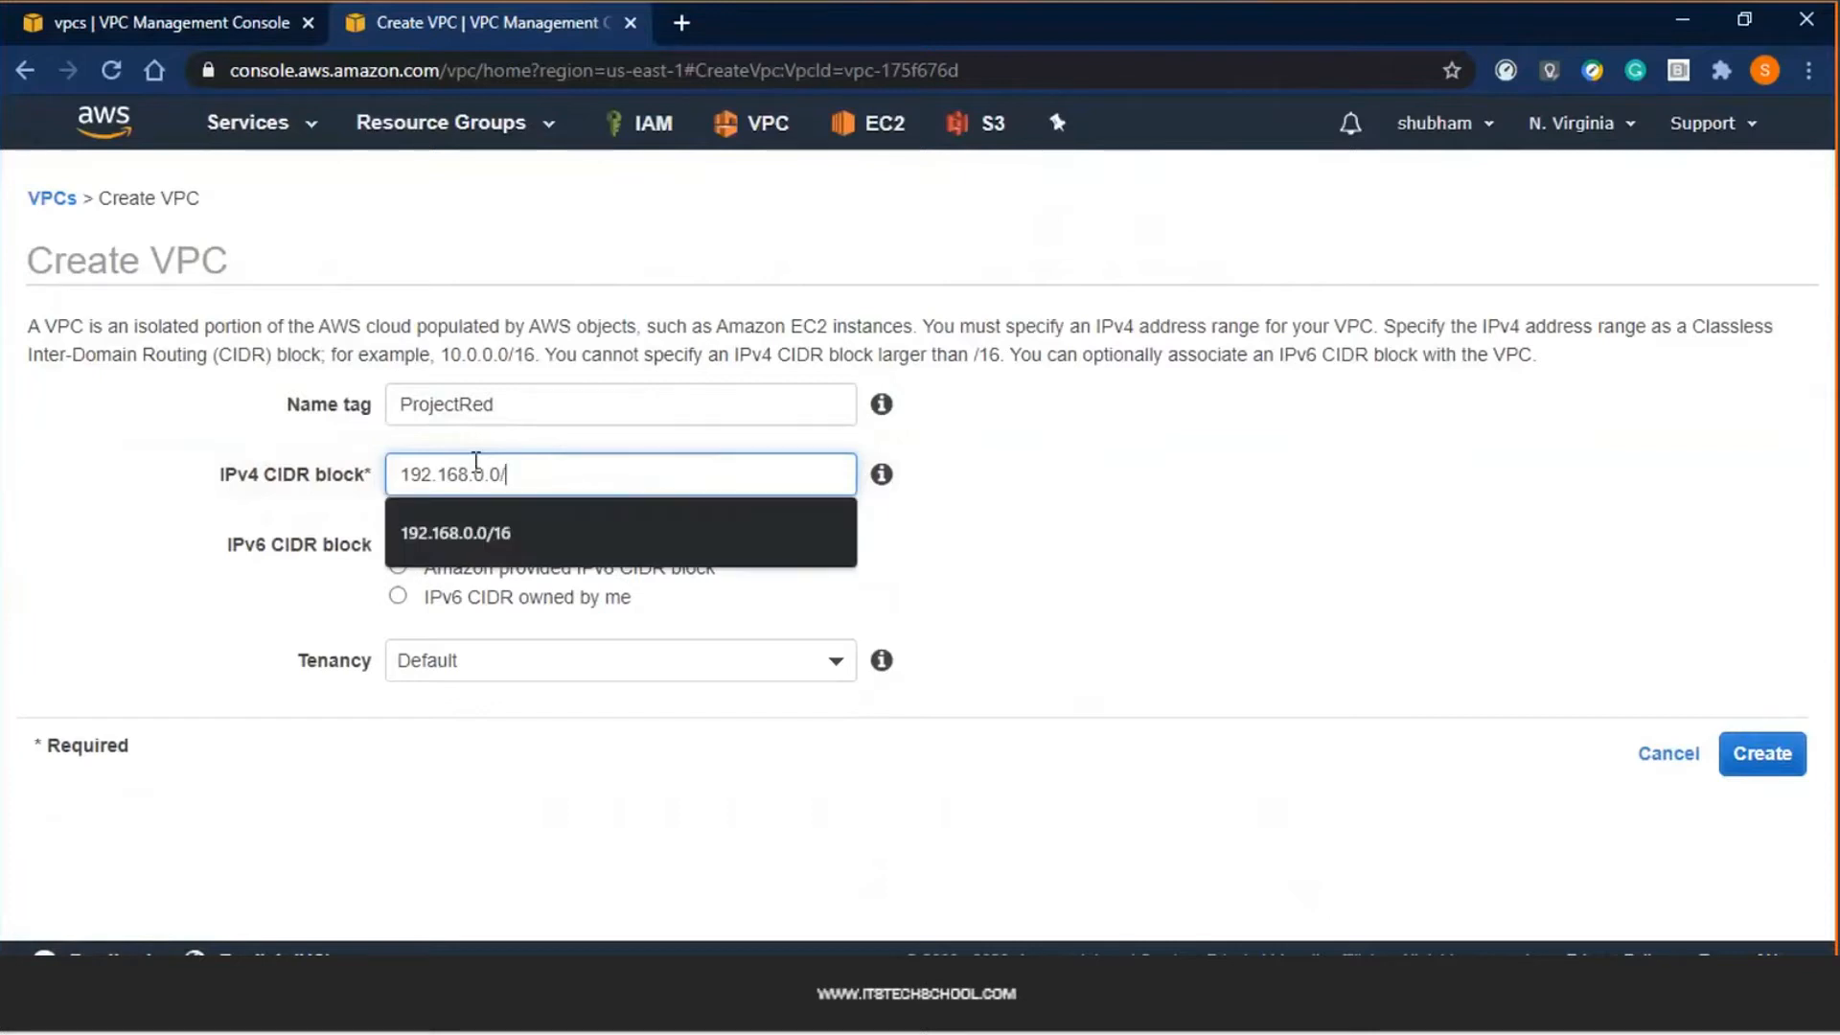
pyautogui.write('16')
pyautogui.click(1191, 589)
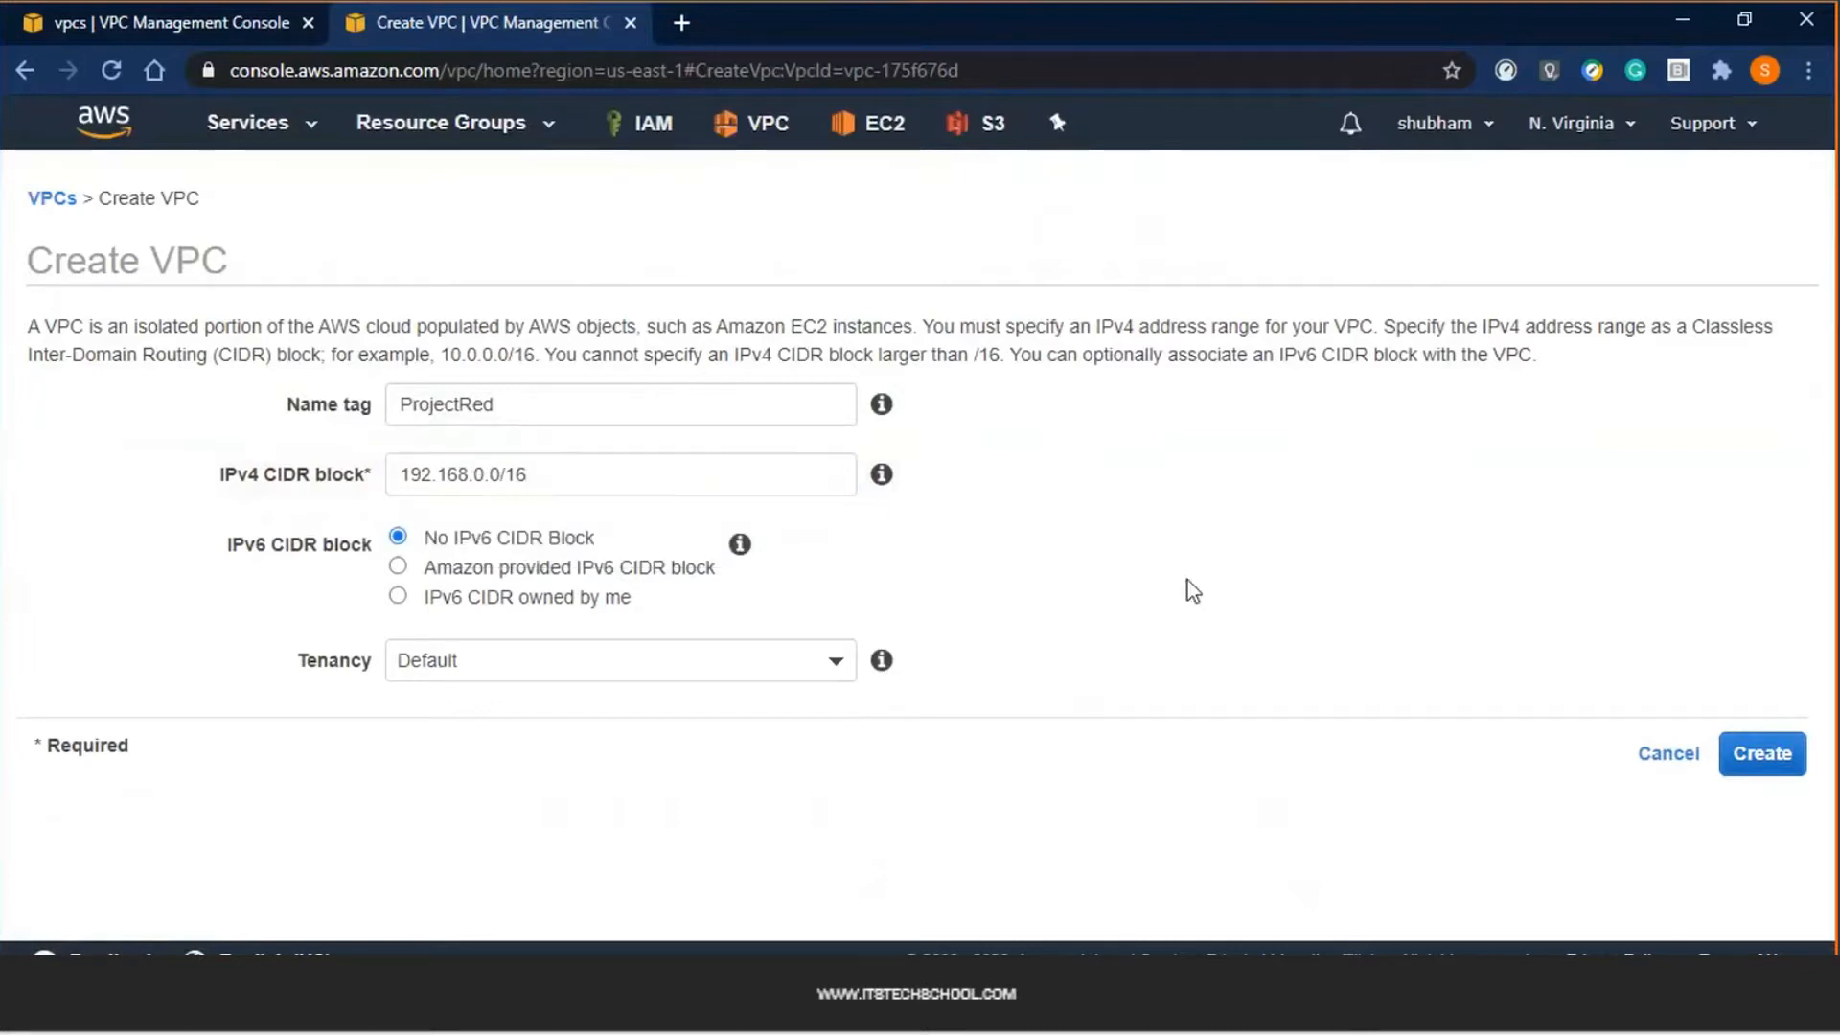
# Keep Default tenancy and create the ProjectRed VPC, dismissing the confirmation.
pyautogui.click(1603, 120)
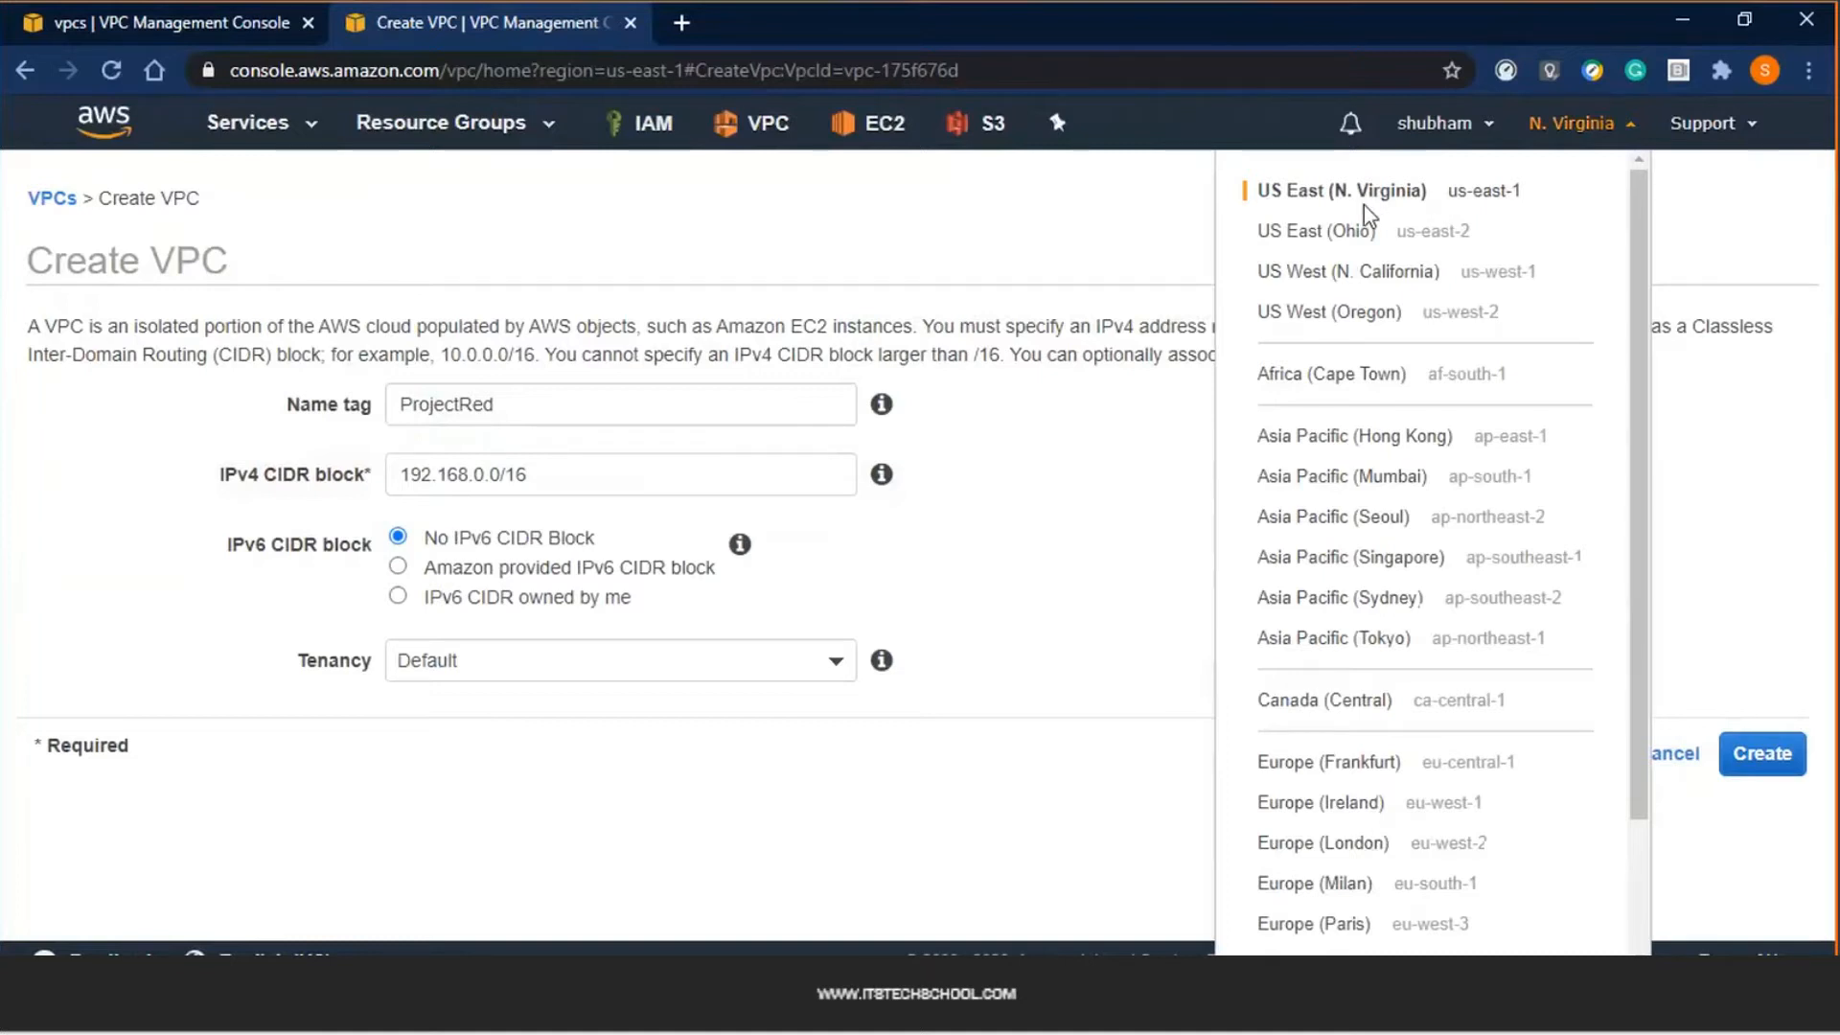
pyautogui.click(1118, 216)
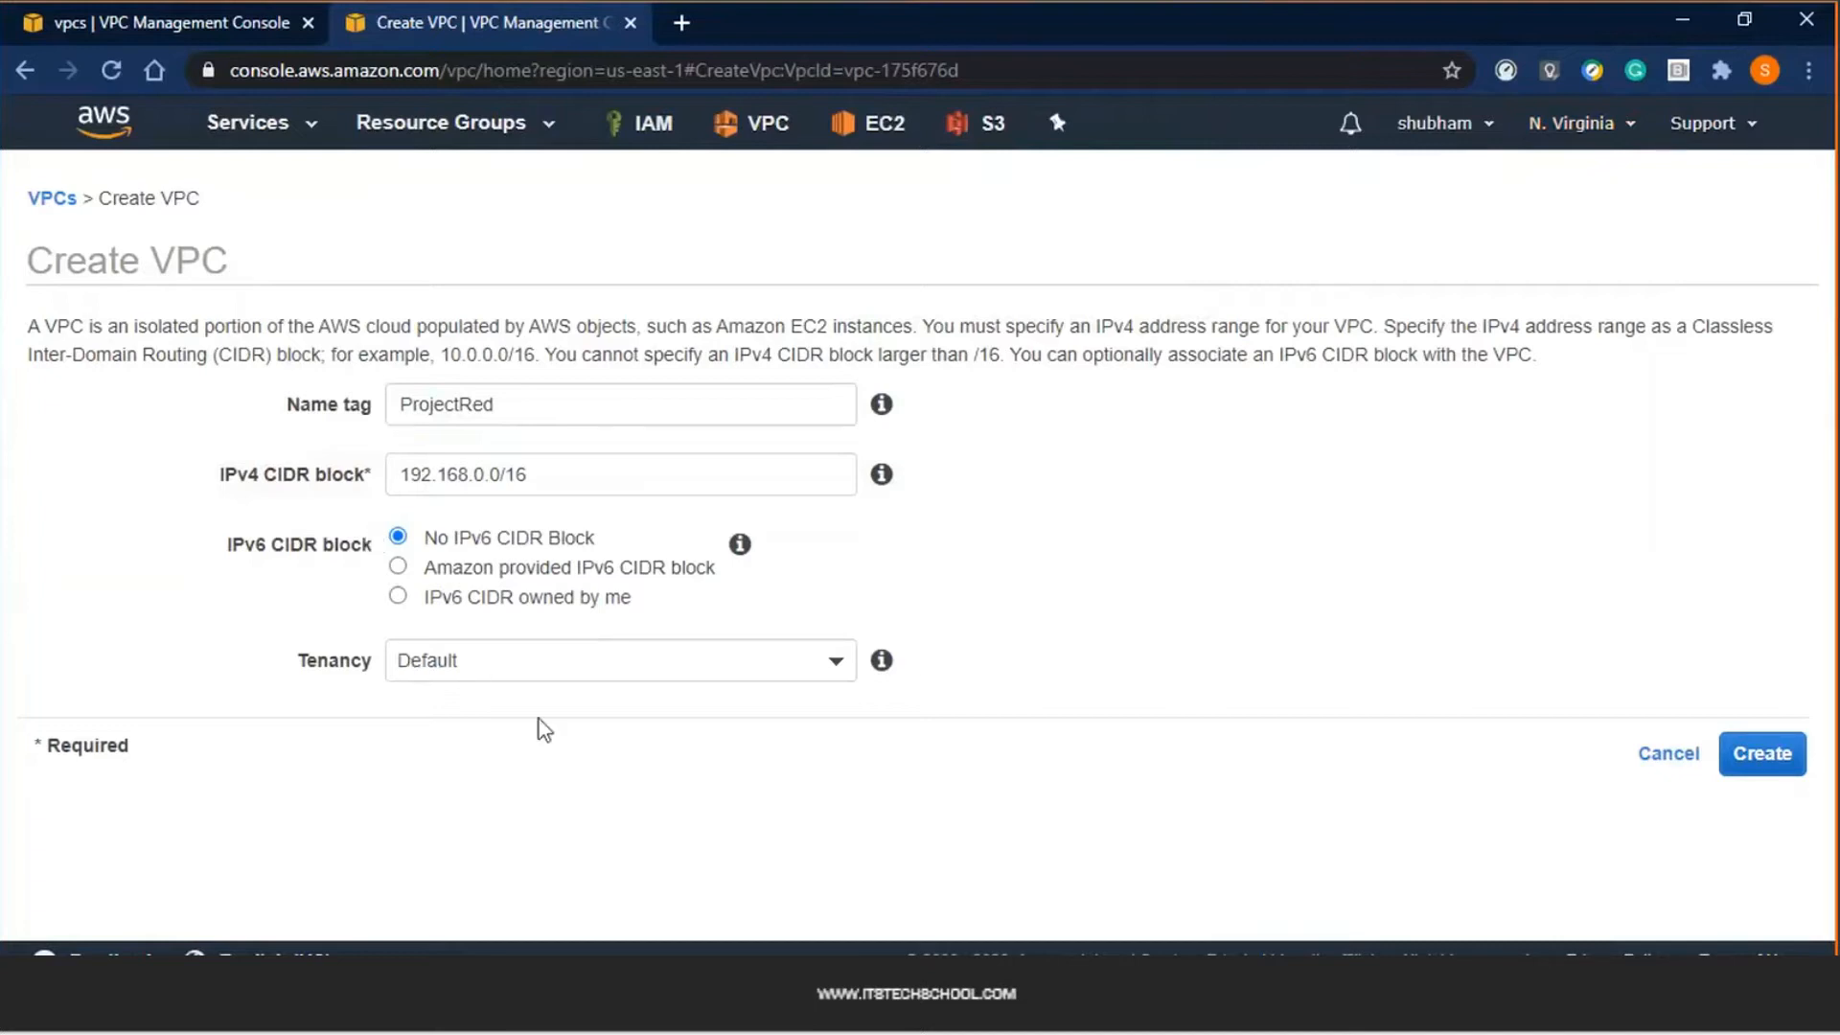
pyautogui.click(600, 665)
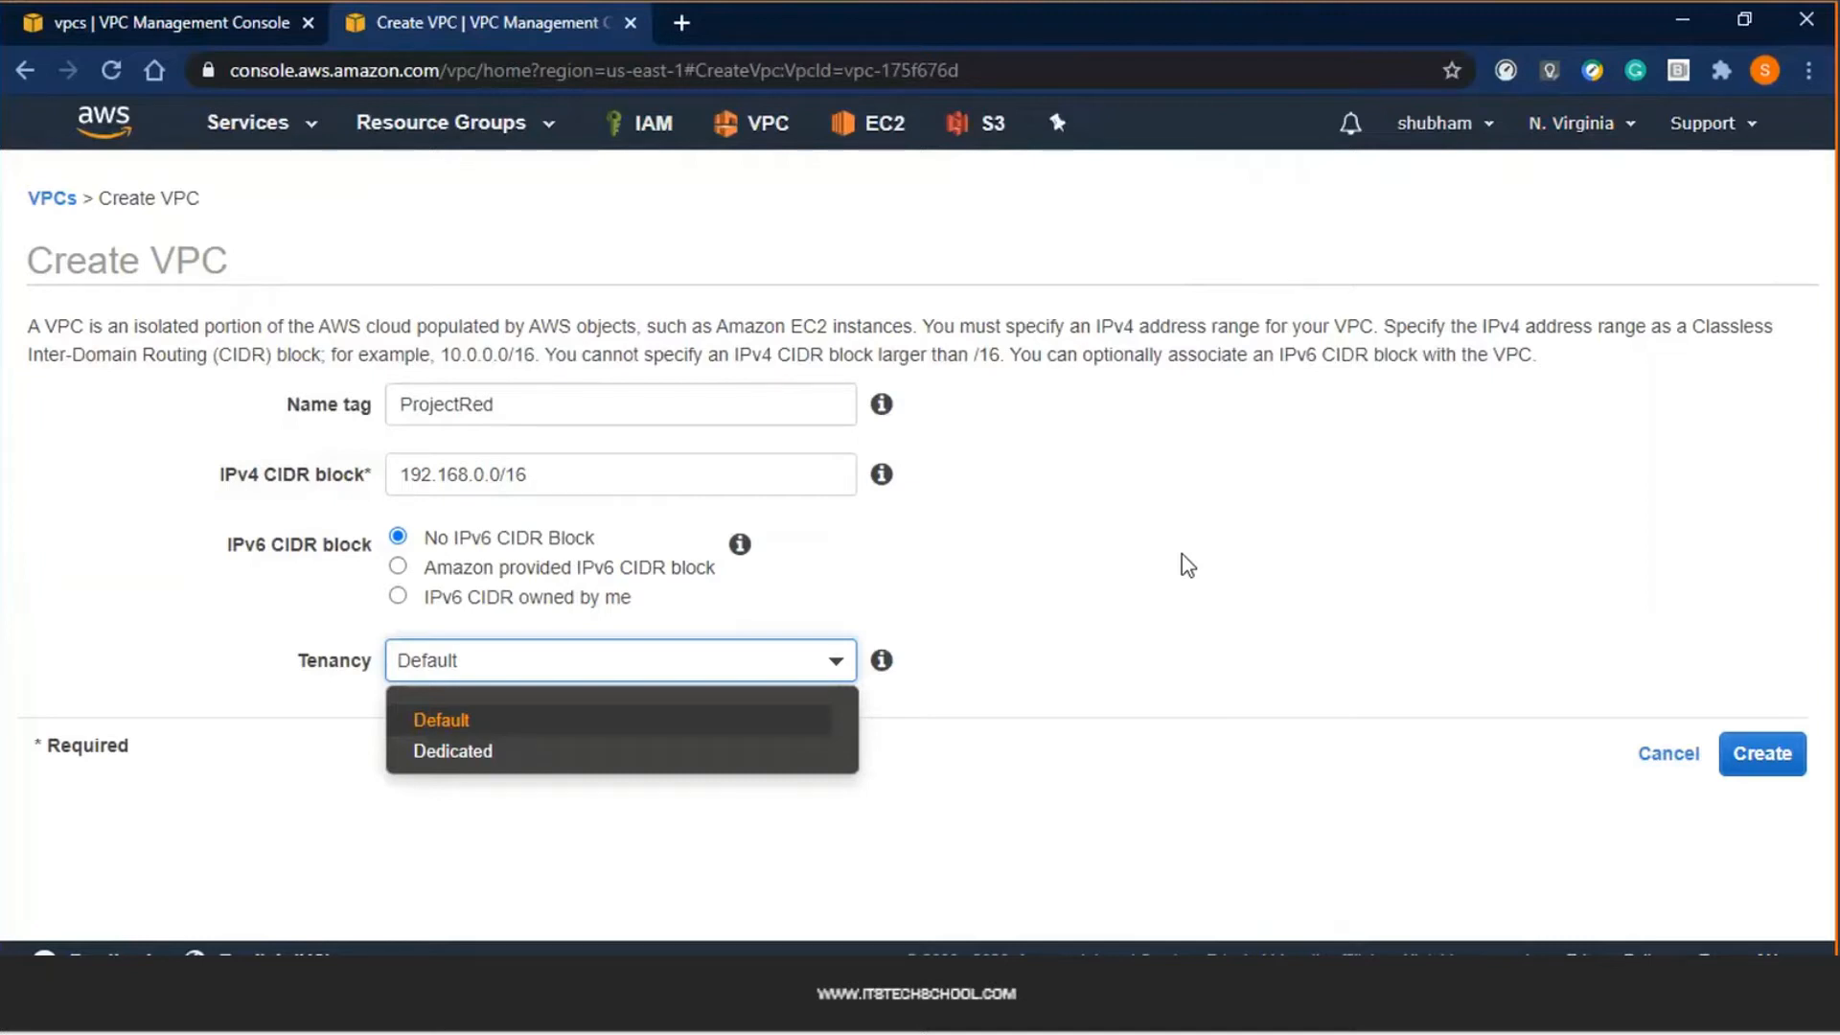
pyautogui.click(238, 870)
pyautogui.click(480, 677)
pyautogui.click(469, 728)
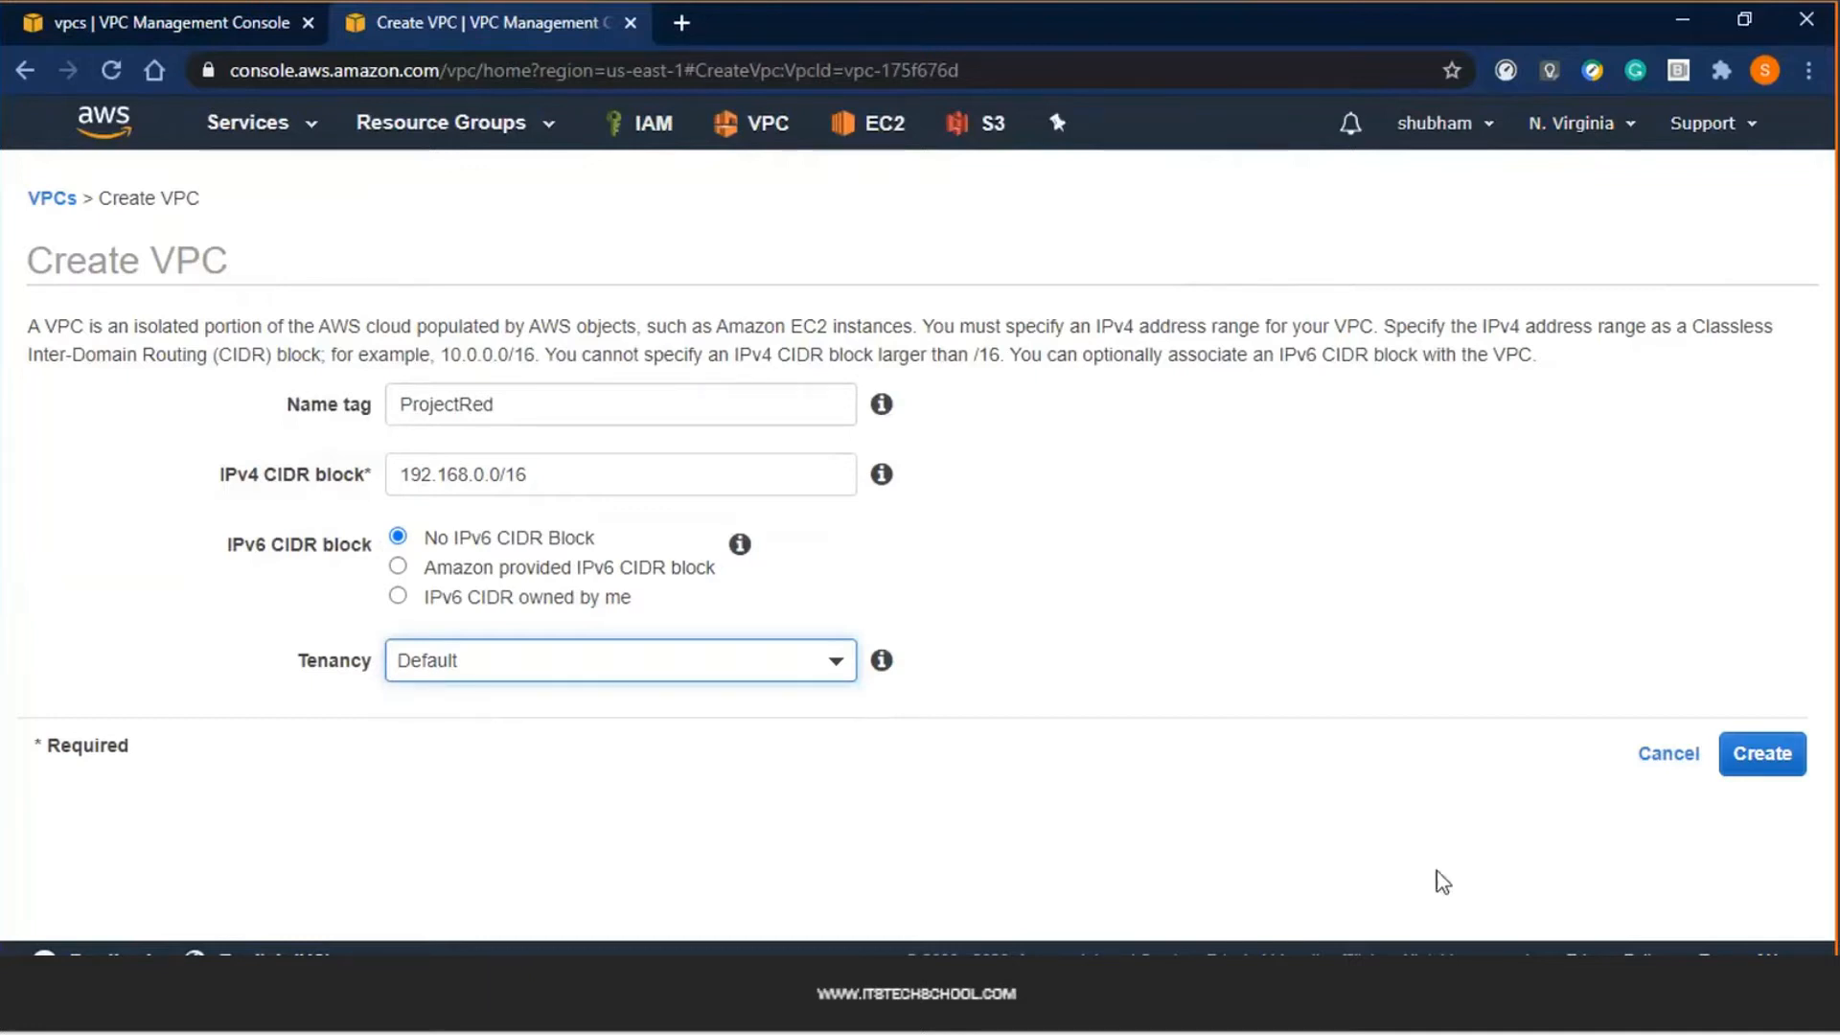
pyautogui.click(1766, 761)
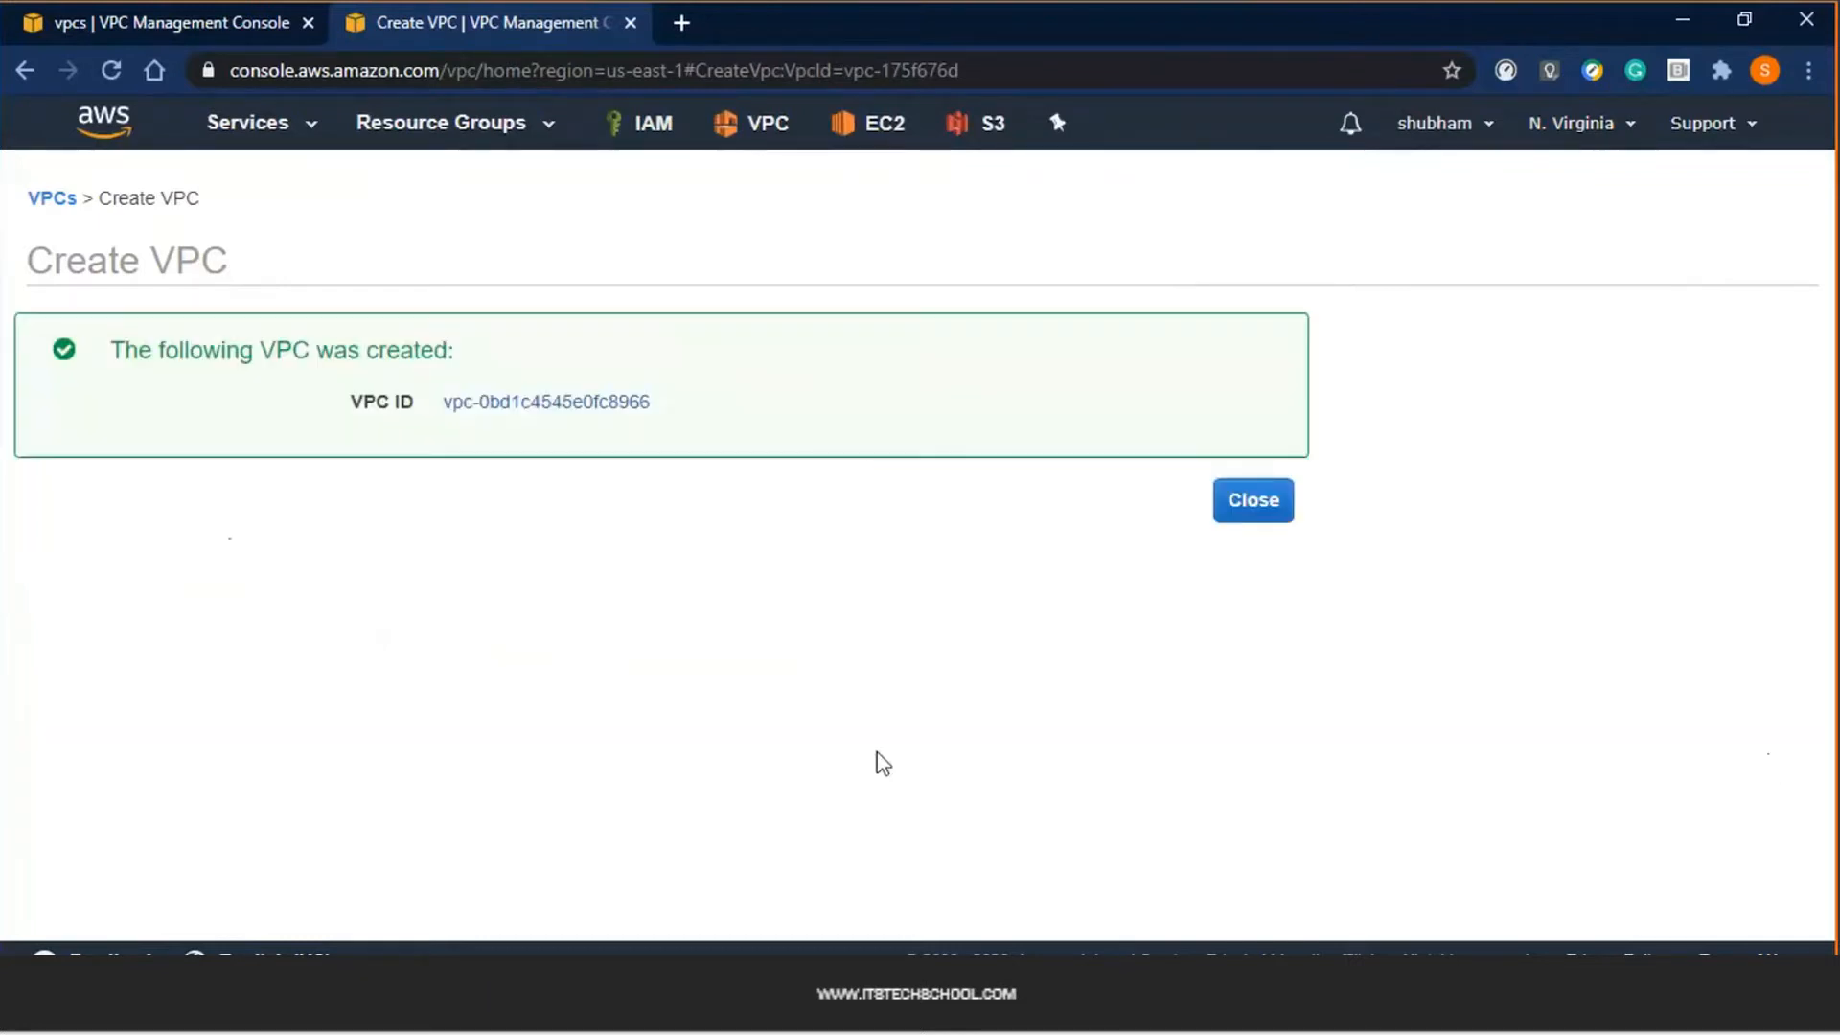
pyautogui.click(1248, 518)
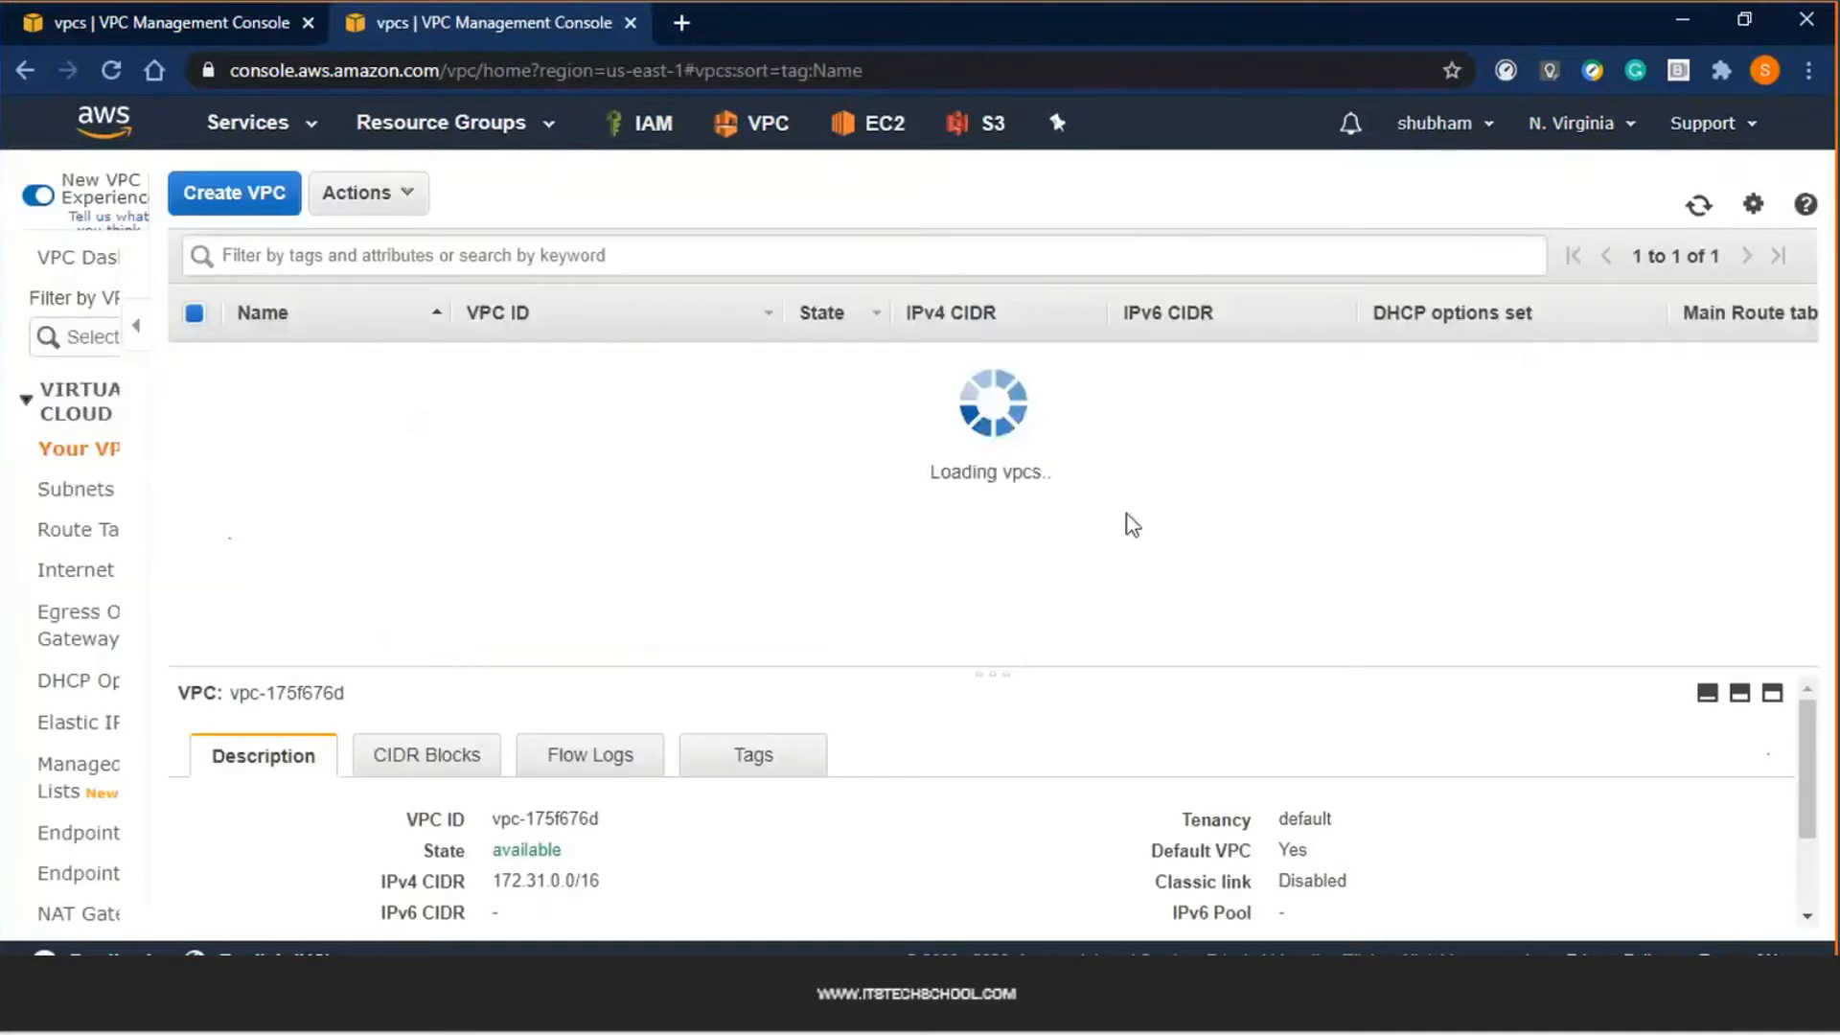
# Check ProjectRed's 192.168.0.0/16 range against the diagram's public and private subnets.
pyautogui.click(442, 357)
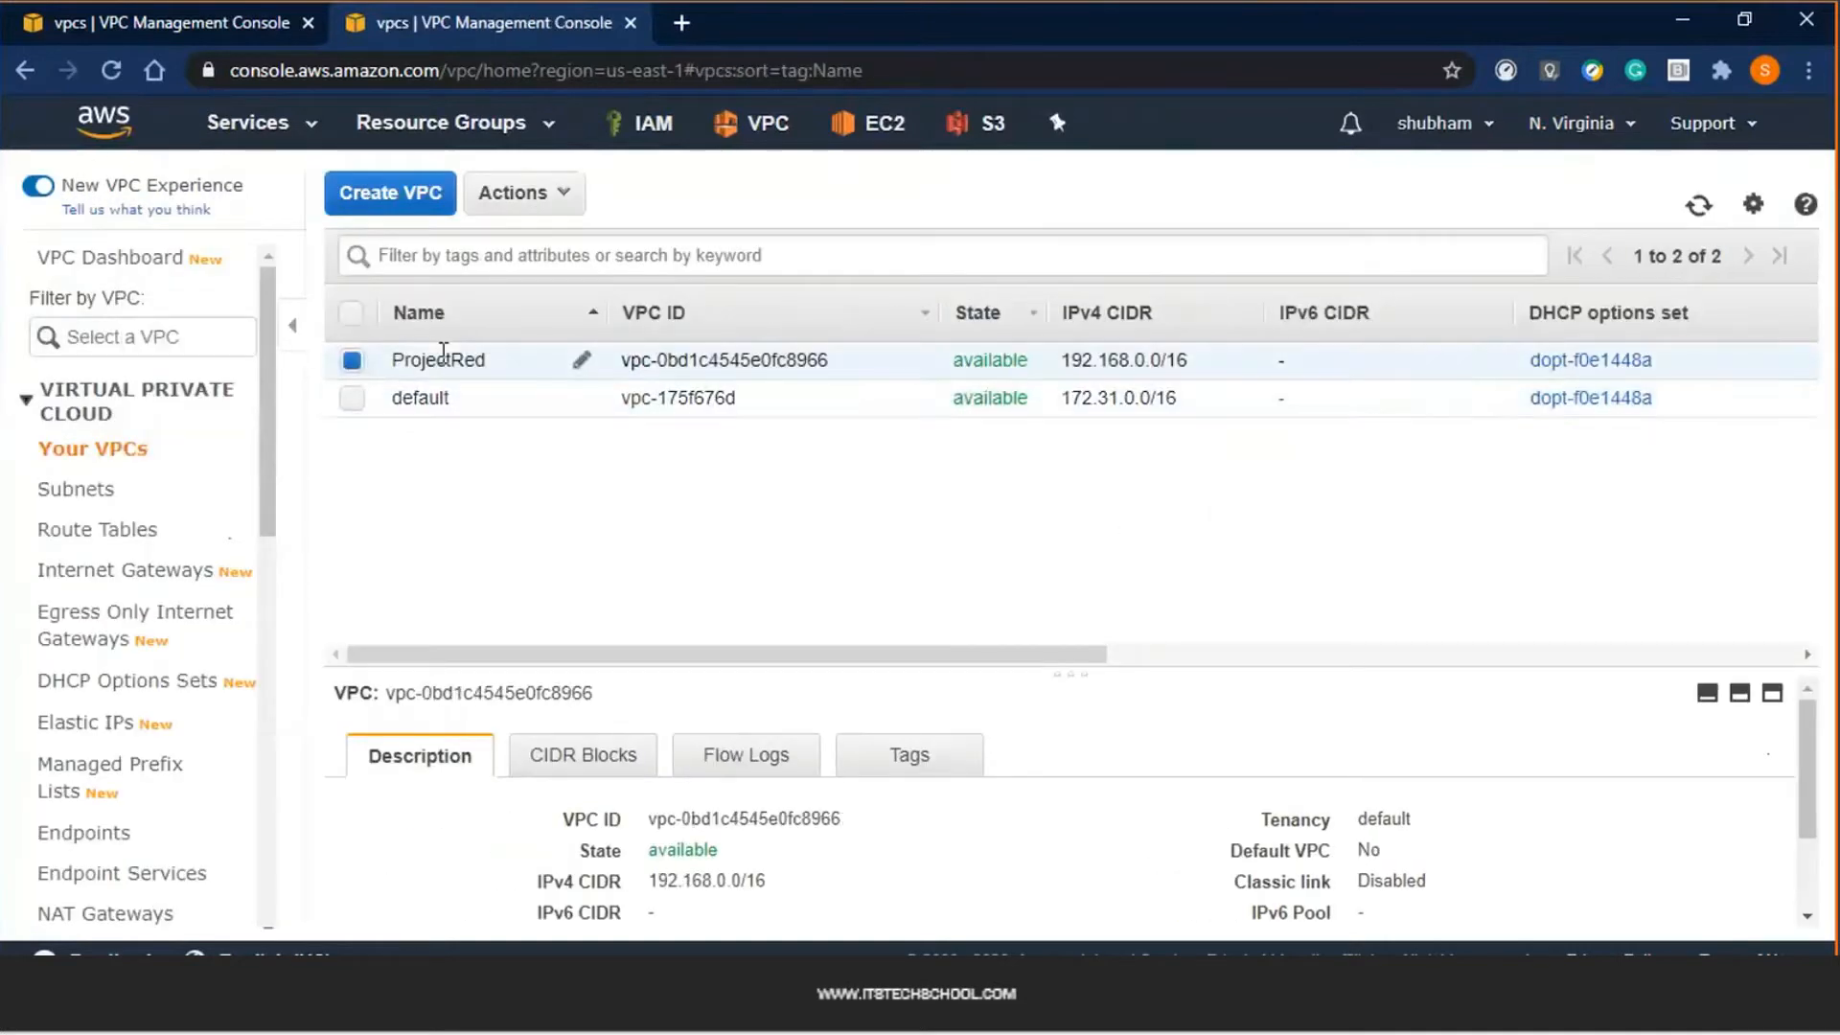
pyautogui.moveTo(1209, 363); pyautogui.dragTo(1054, 388)
pyautogui.click(1071, 415)
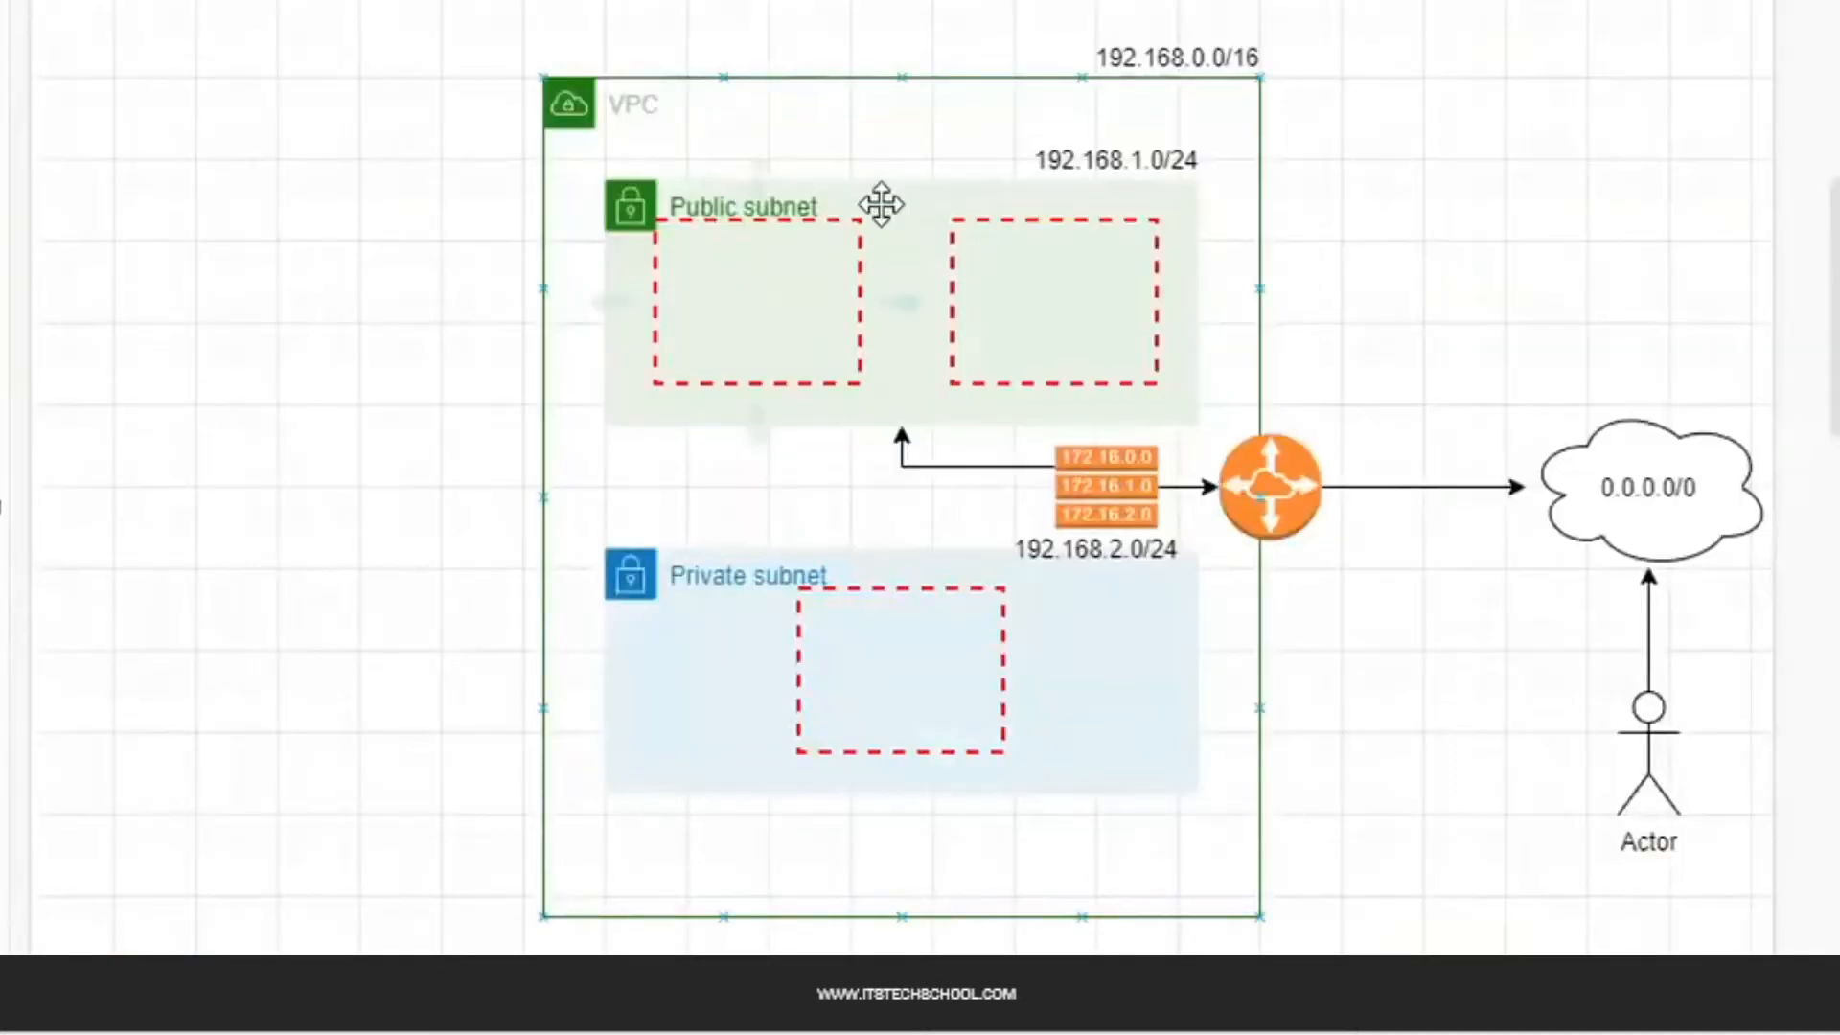
pyautogui.click(881, 204)
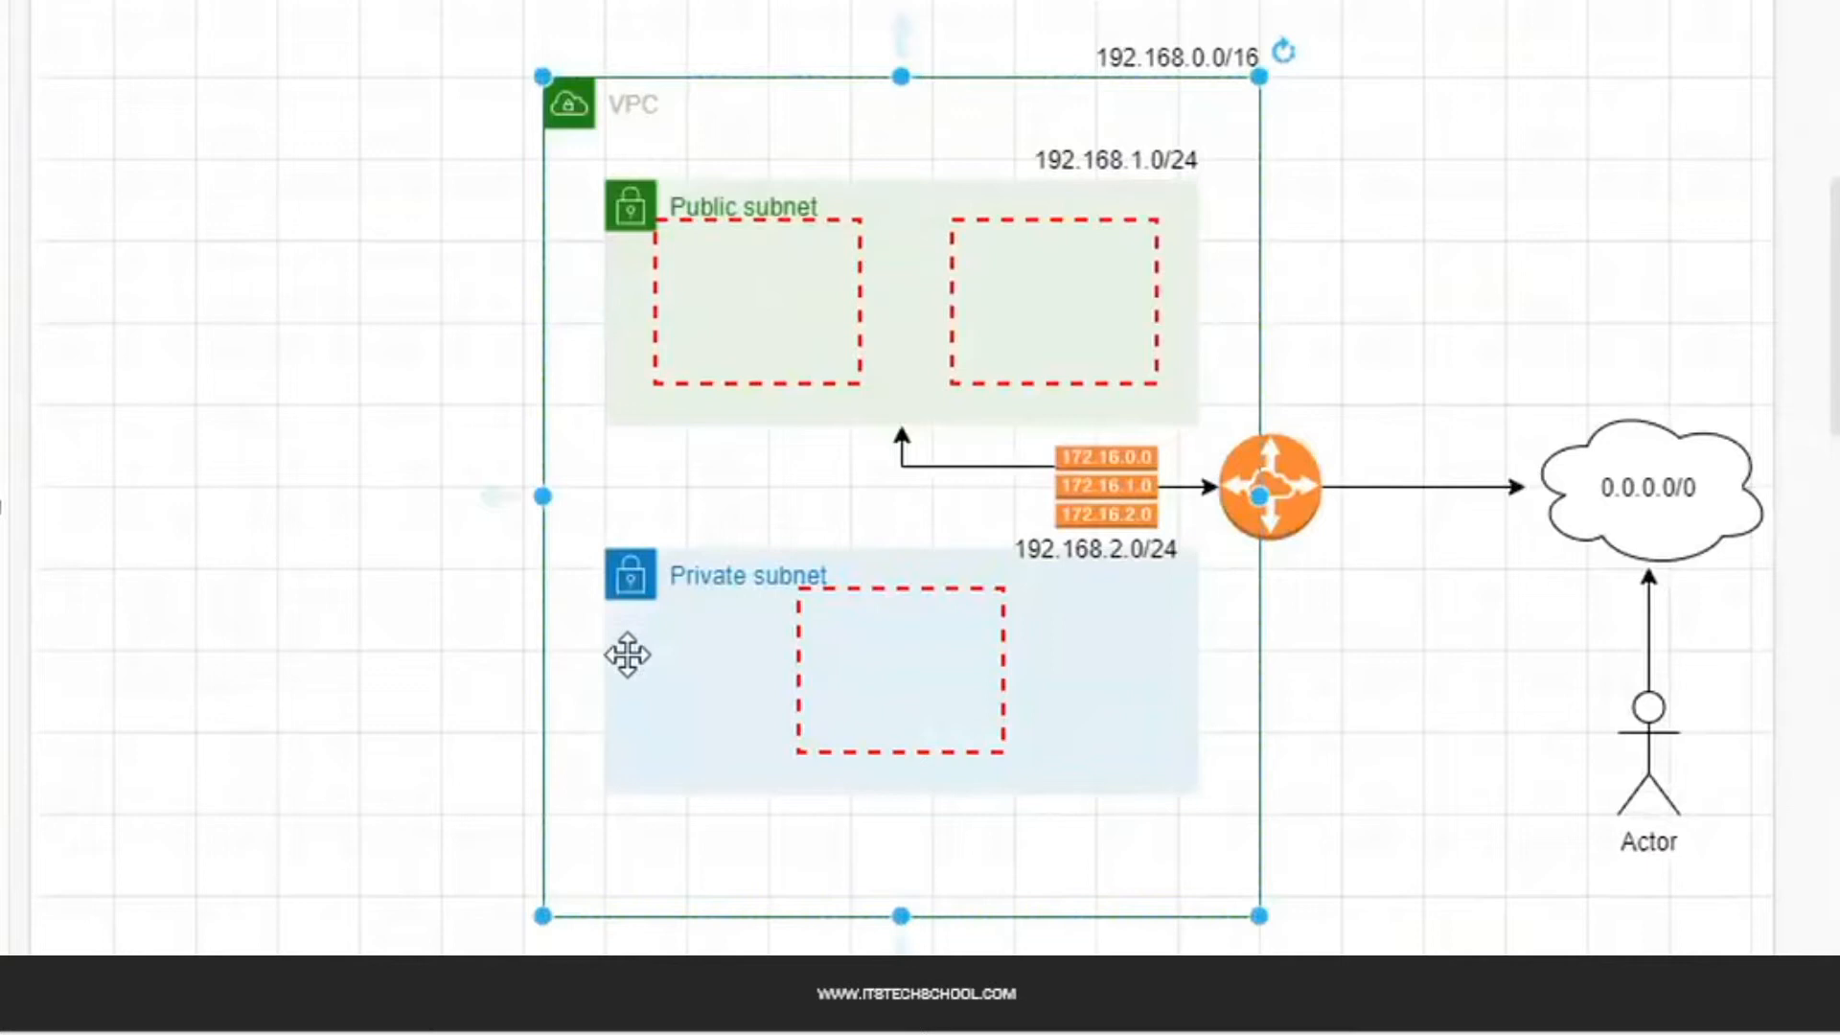
pyautogui.click(456, 605)
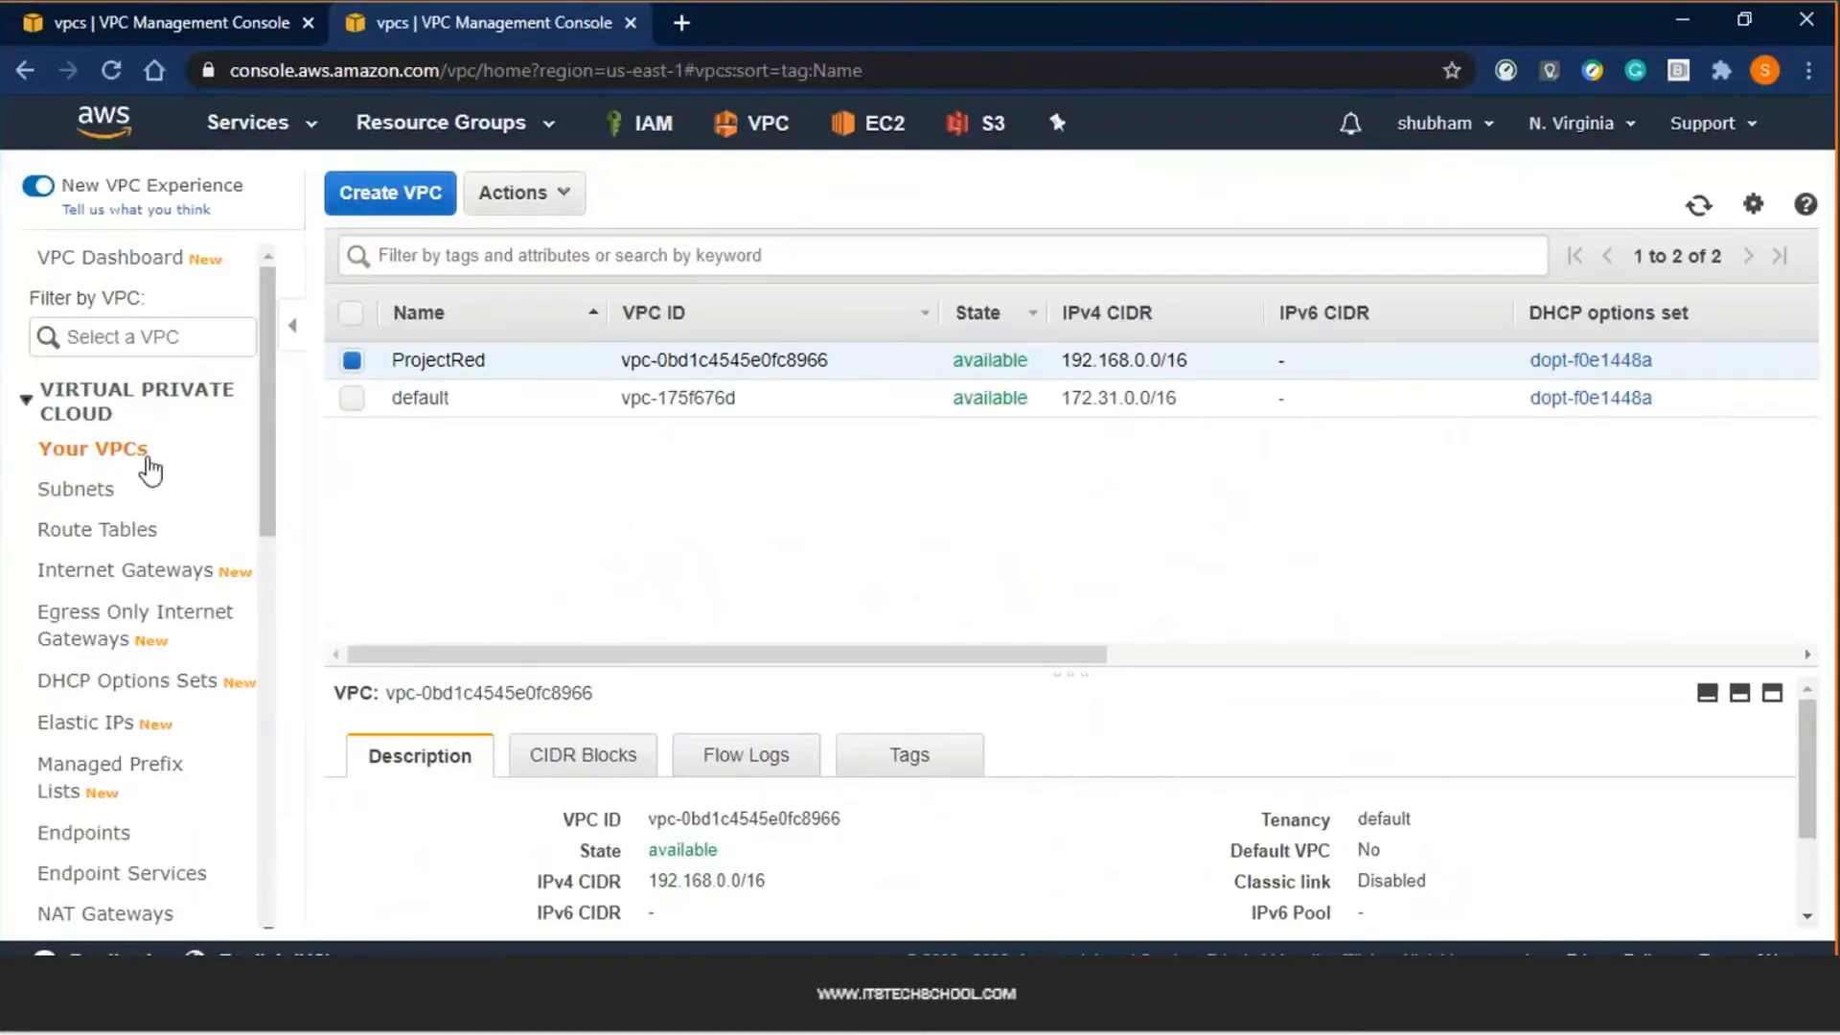
# Start a new subnet with Name tag PublicRed.
pyautogui.click(97, 497)
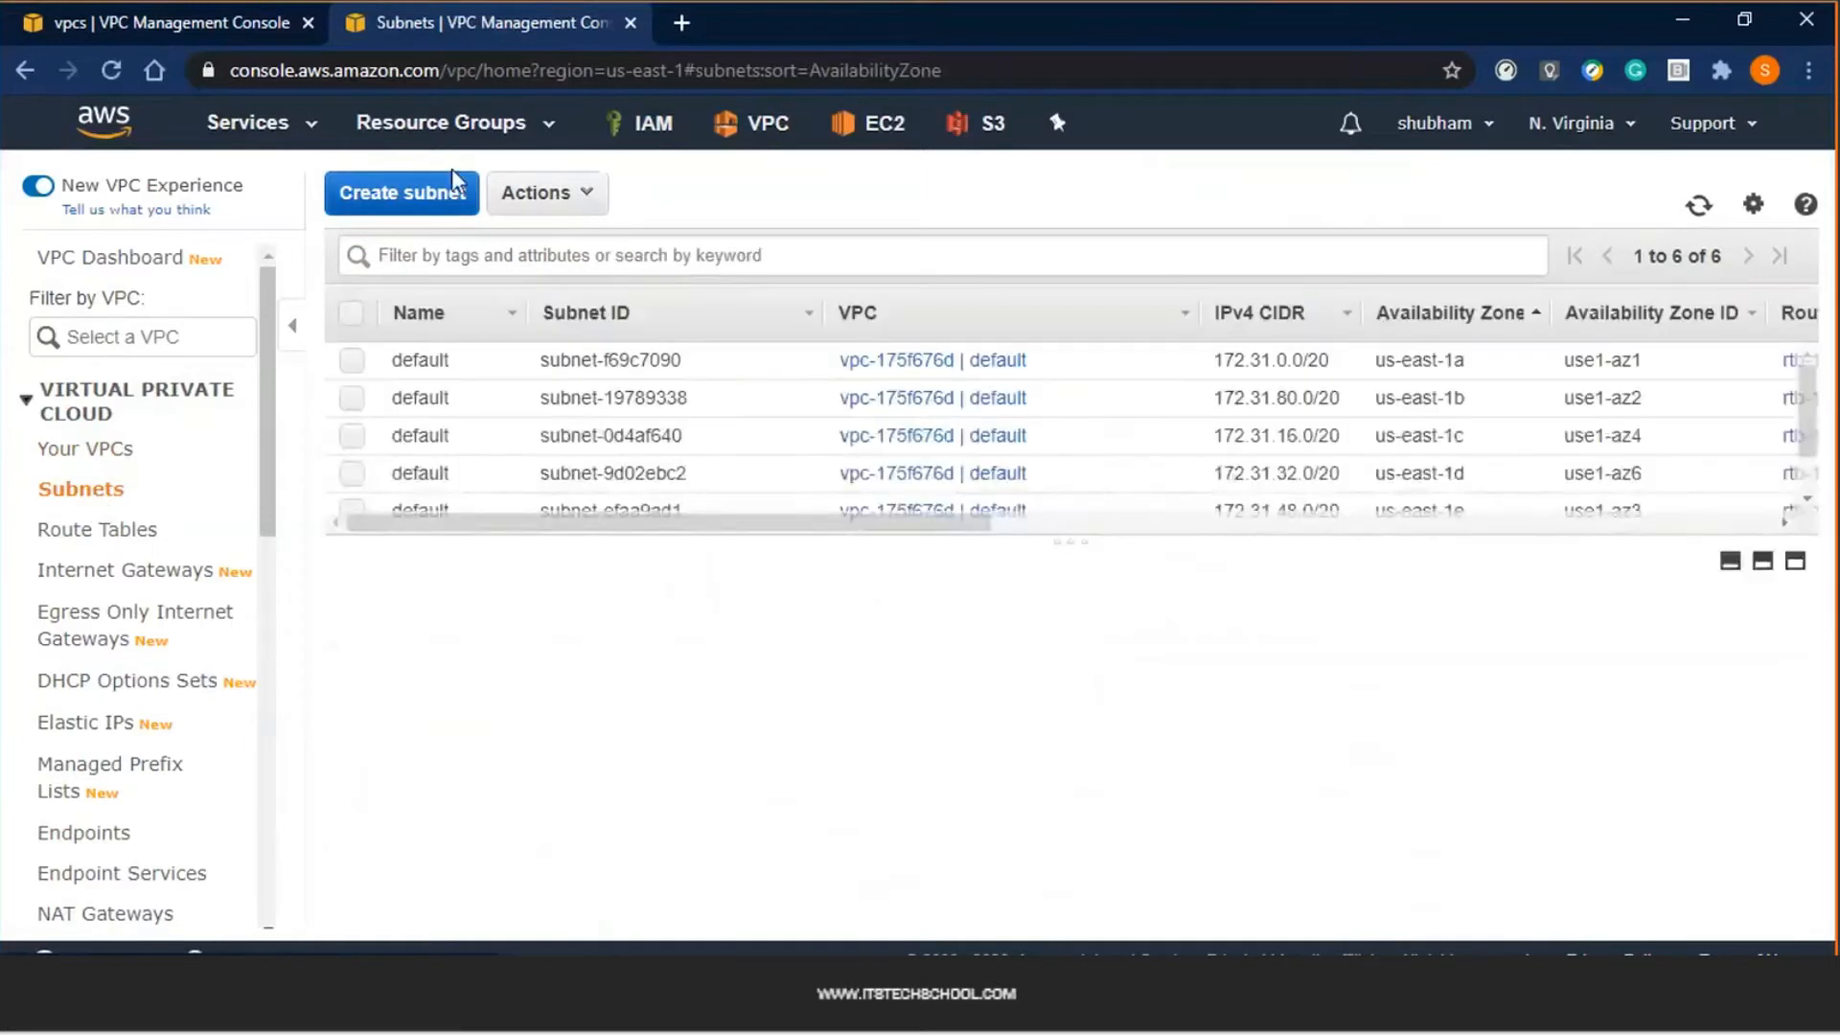
pyautogui.click(433, 197)
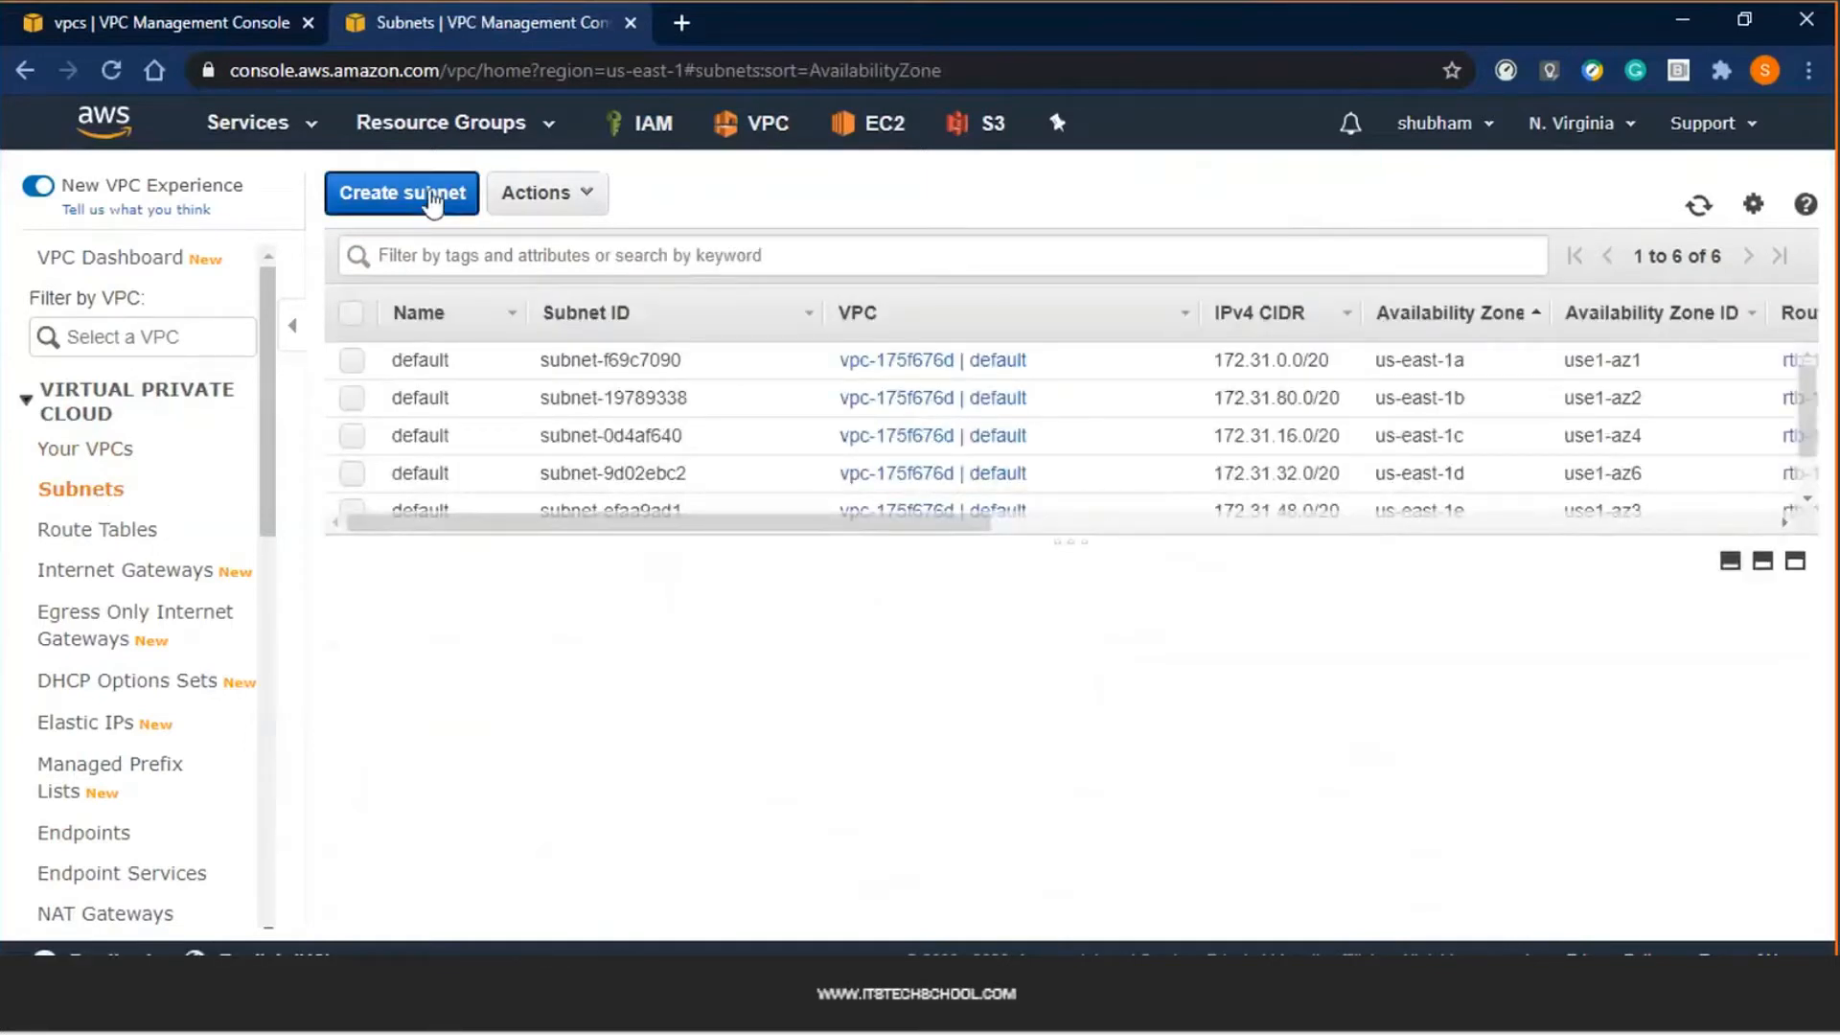
pyautogui.click(440, 393)
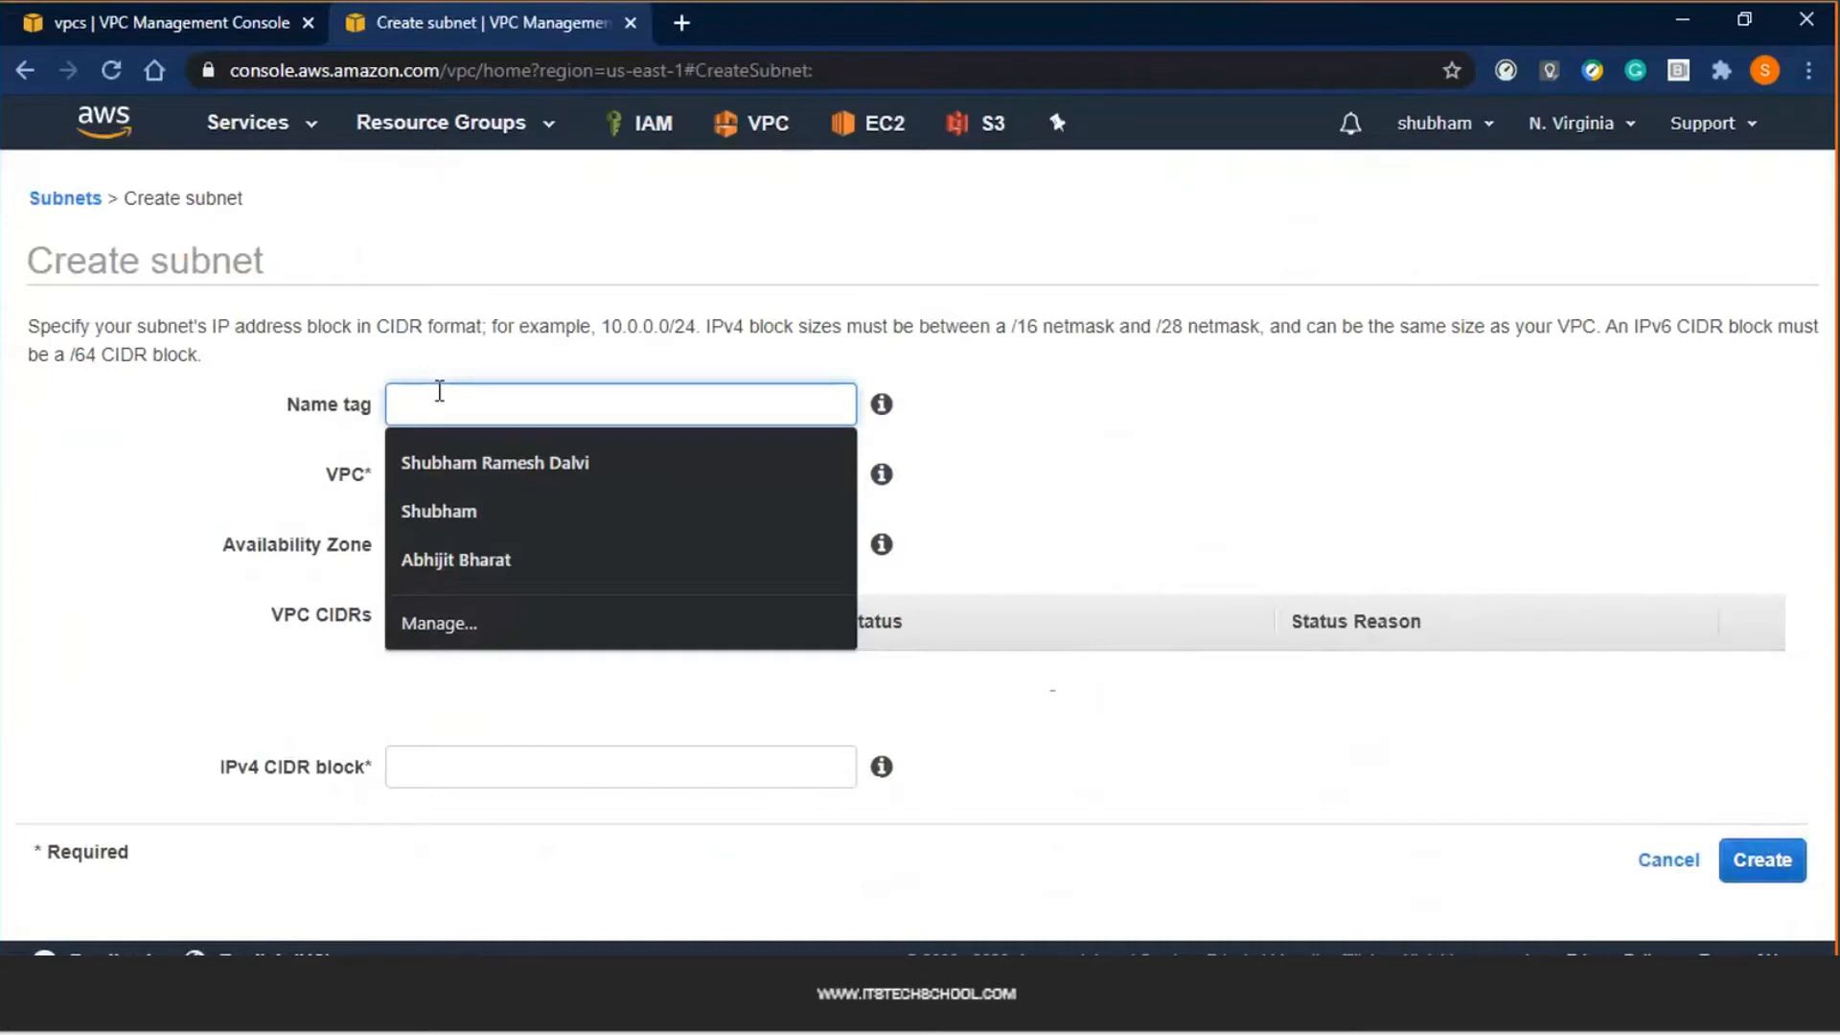
pyautogui.write('Public')
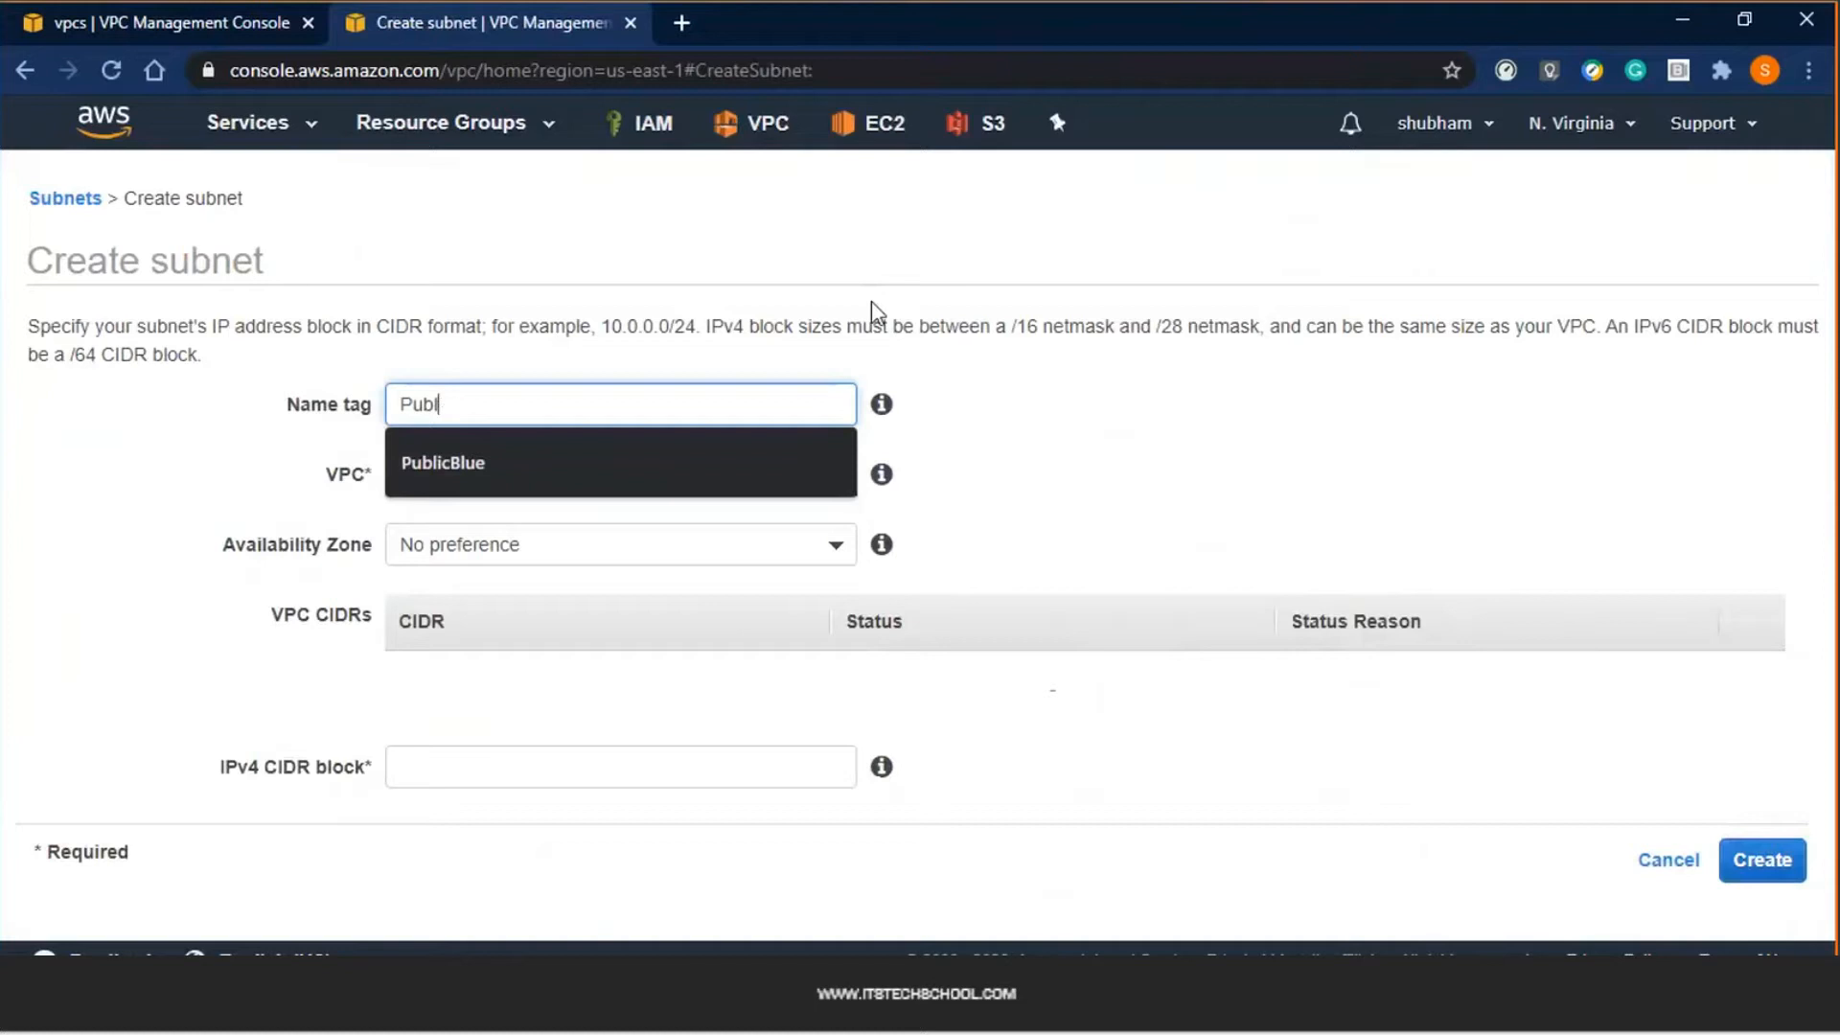
pyautogui.write('Red')
pyautogui.press('Tab')
# Place PublicRed in ProjectRed, us-east-1a, with CIDR 192.168.1.0/24 and create it.
pyautogui.click(776, 484)
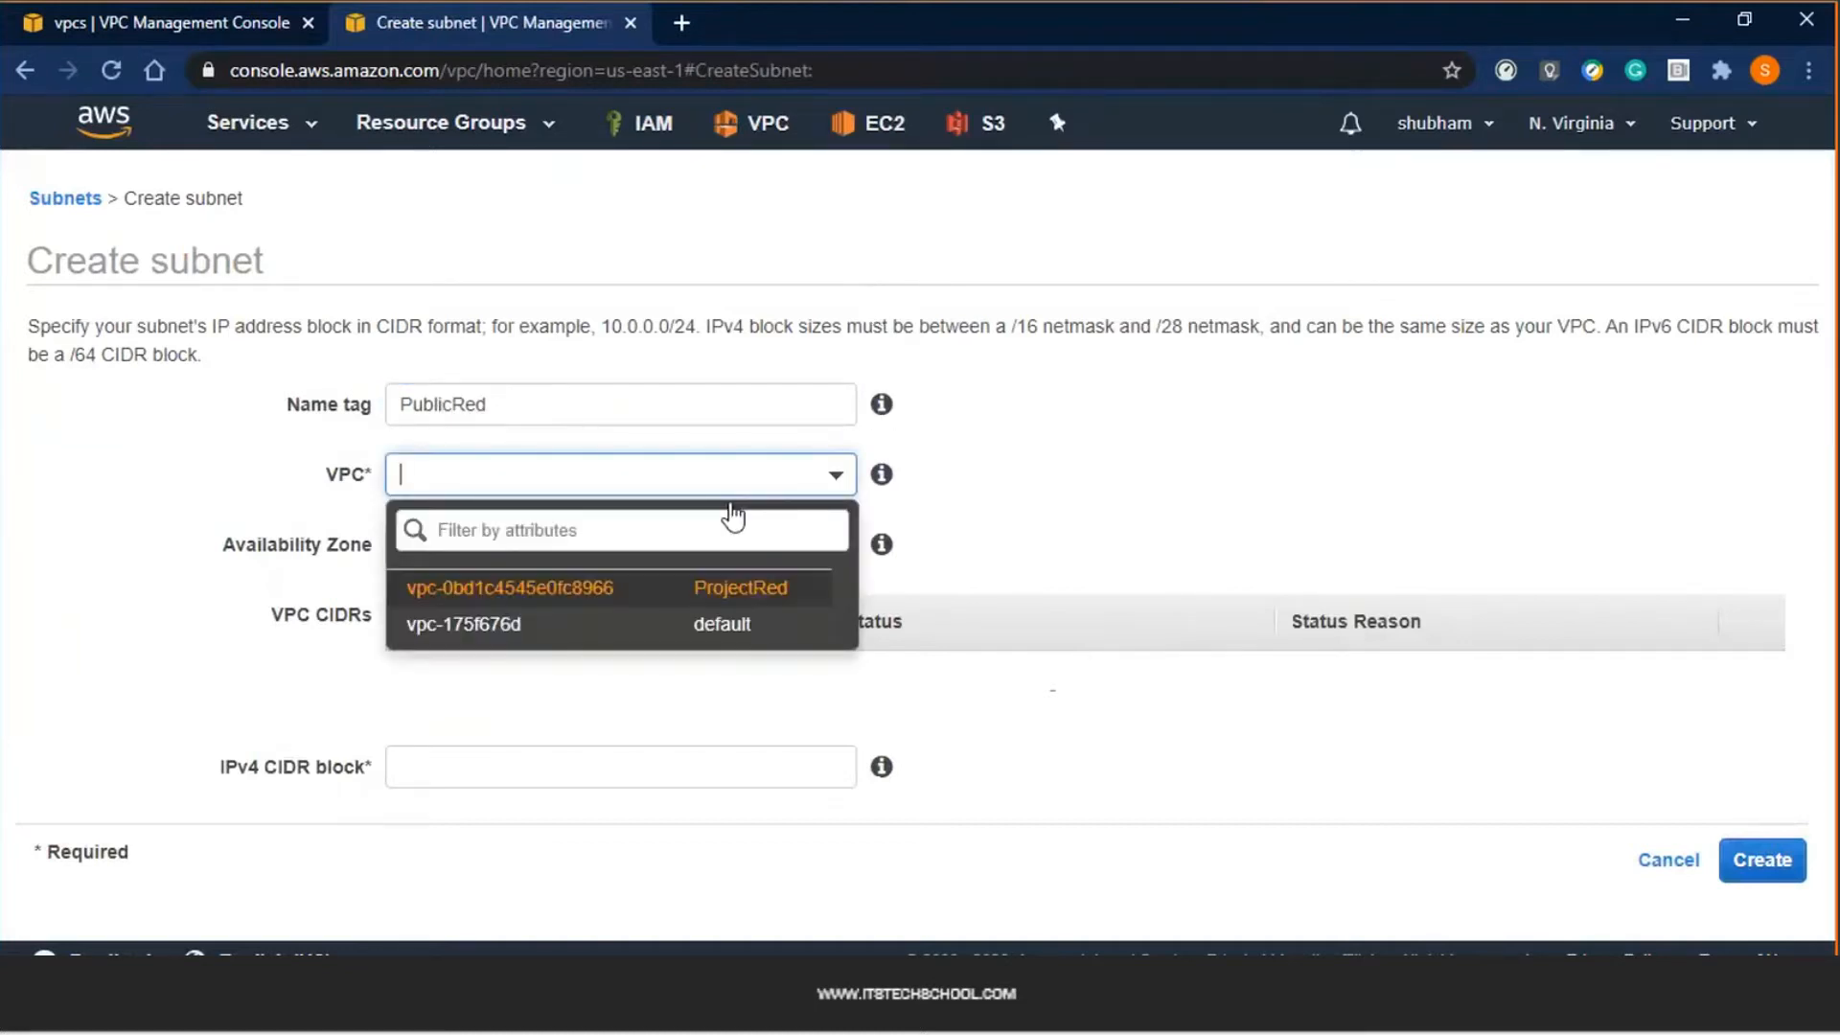
pyautogui.click(661, 588)
pyautogui.click(630, 551)
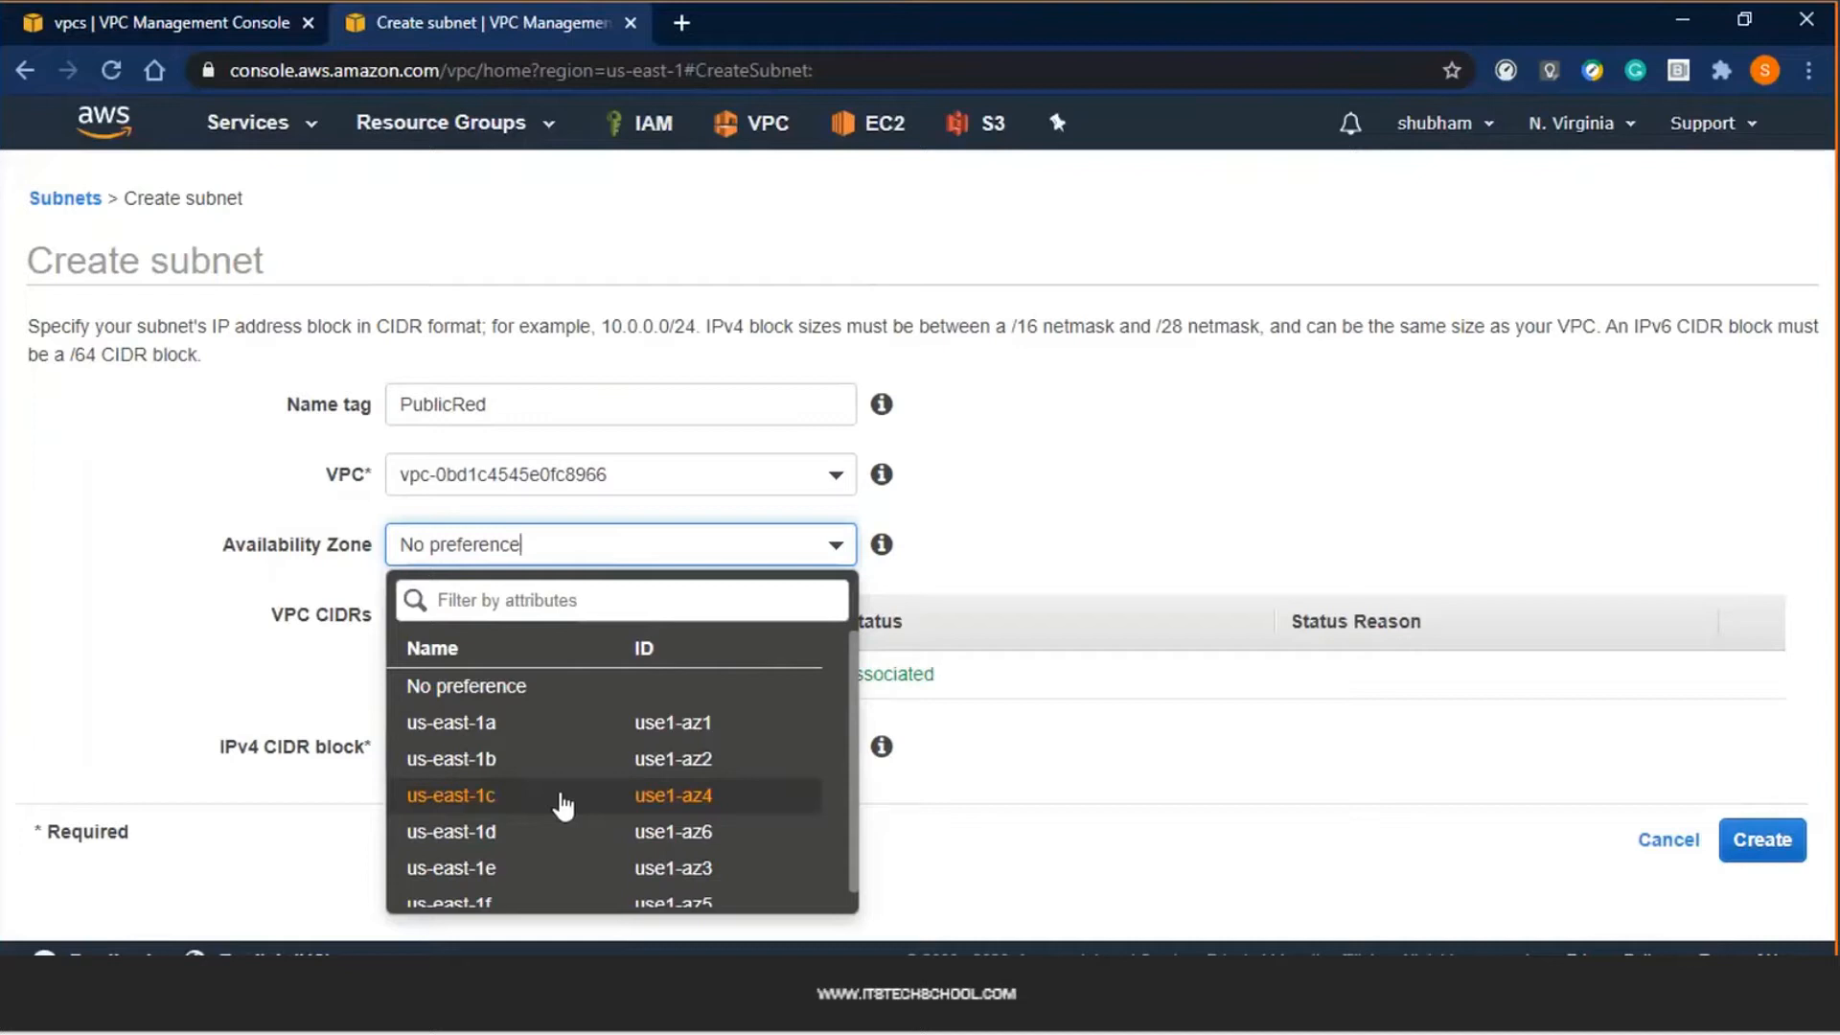
pyautogui.click(602, 724)
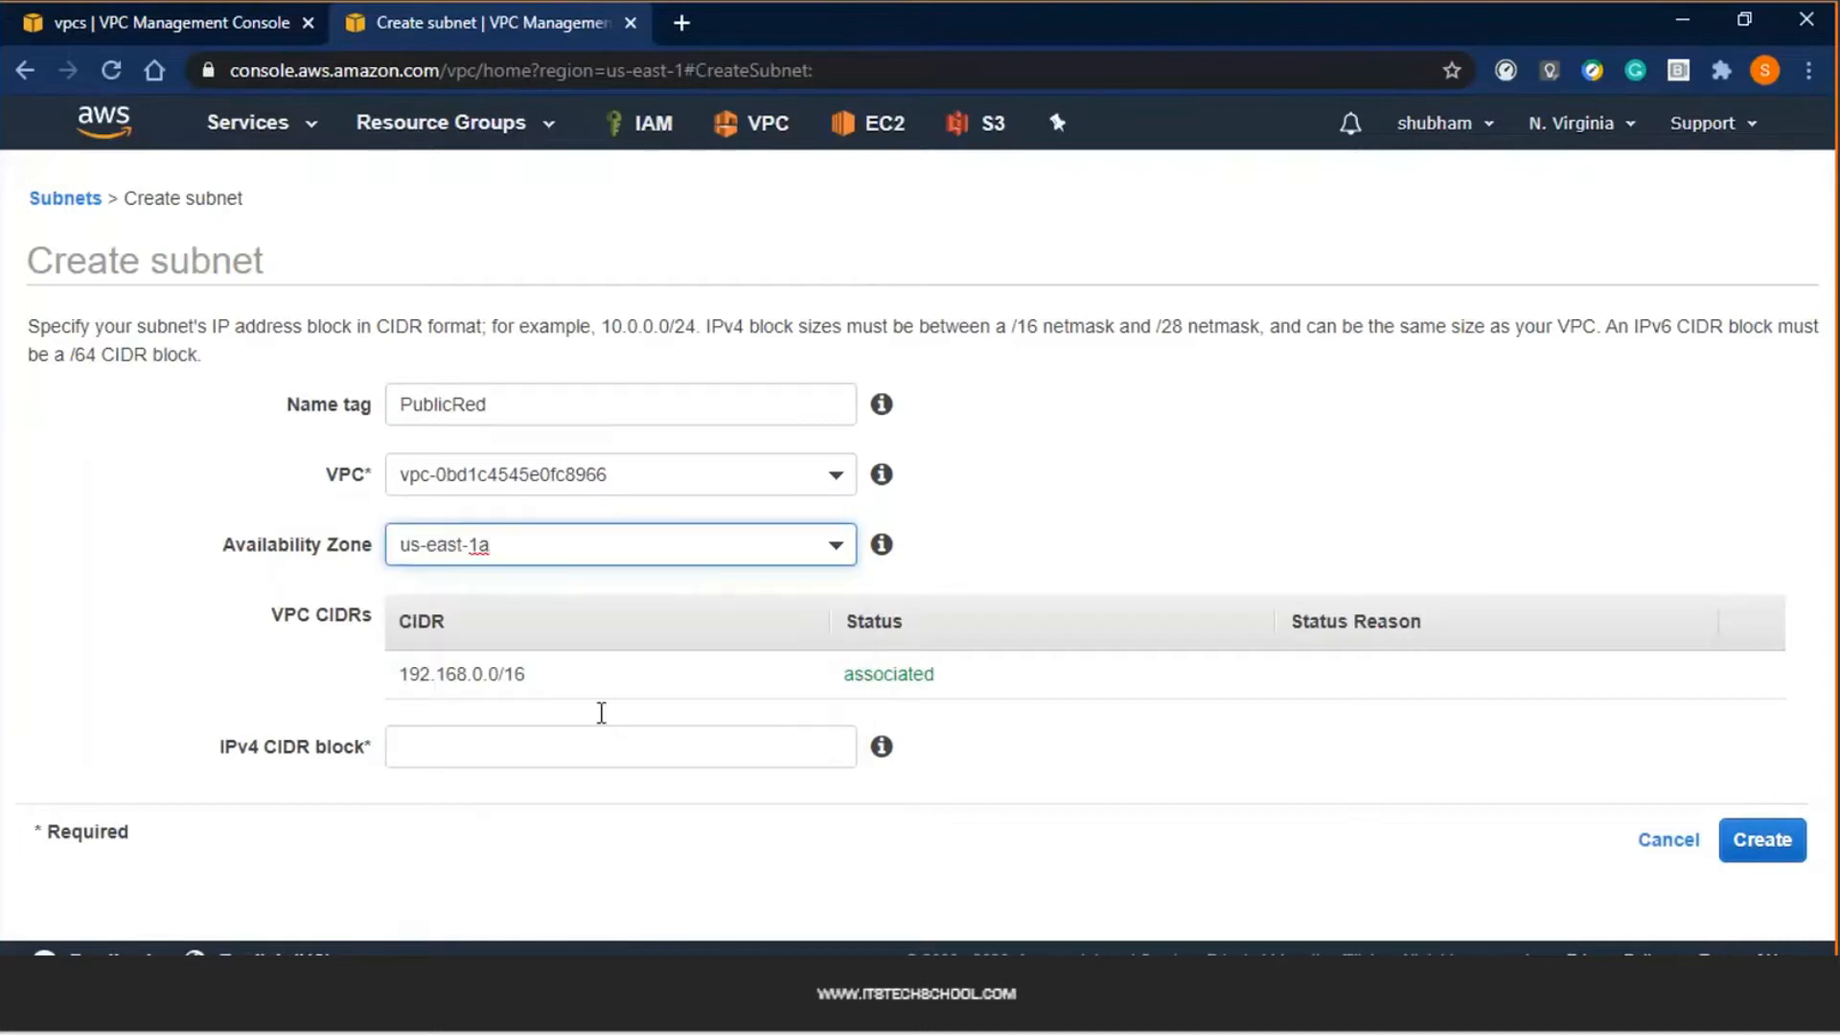
pyautogui.click(482, 747)
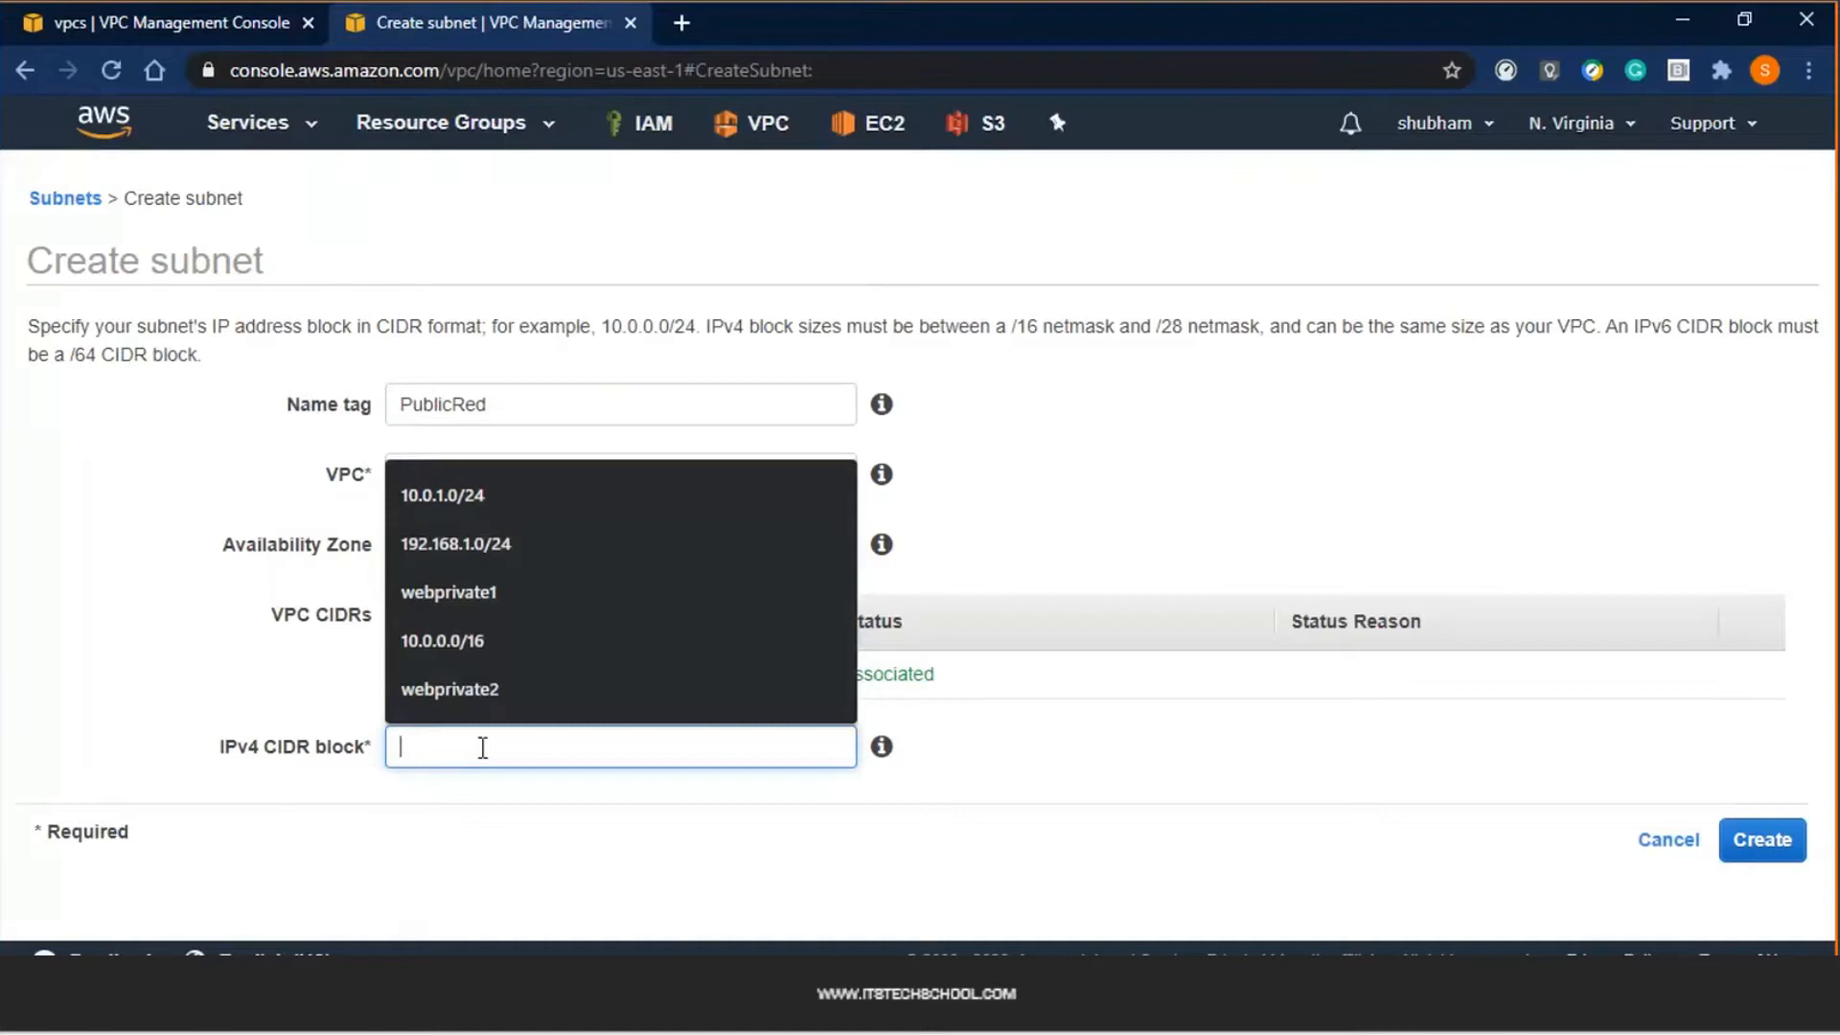
pyautogui.write('192.1')
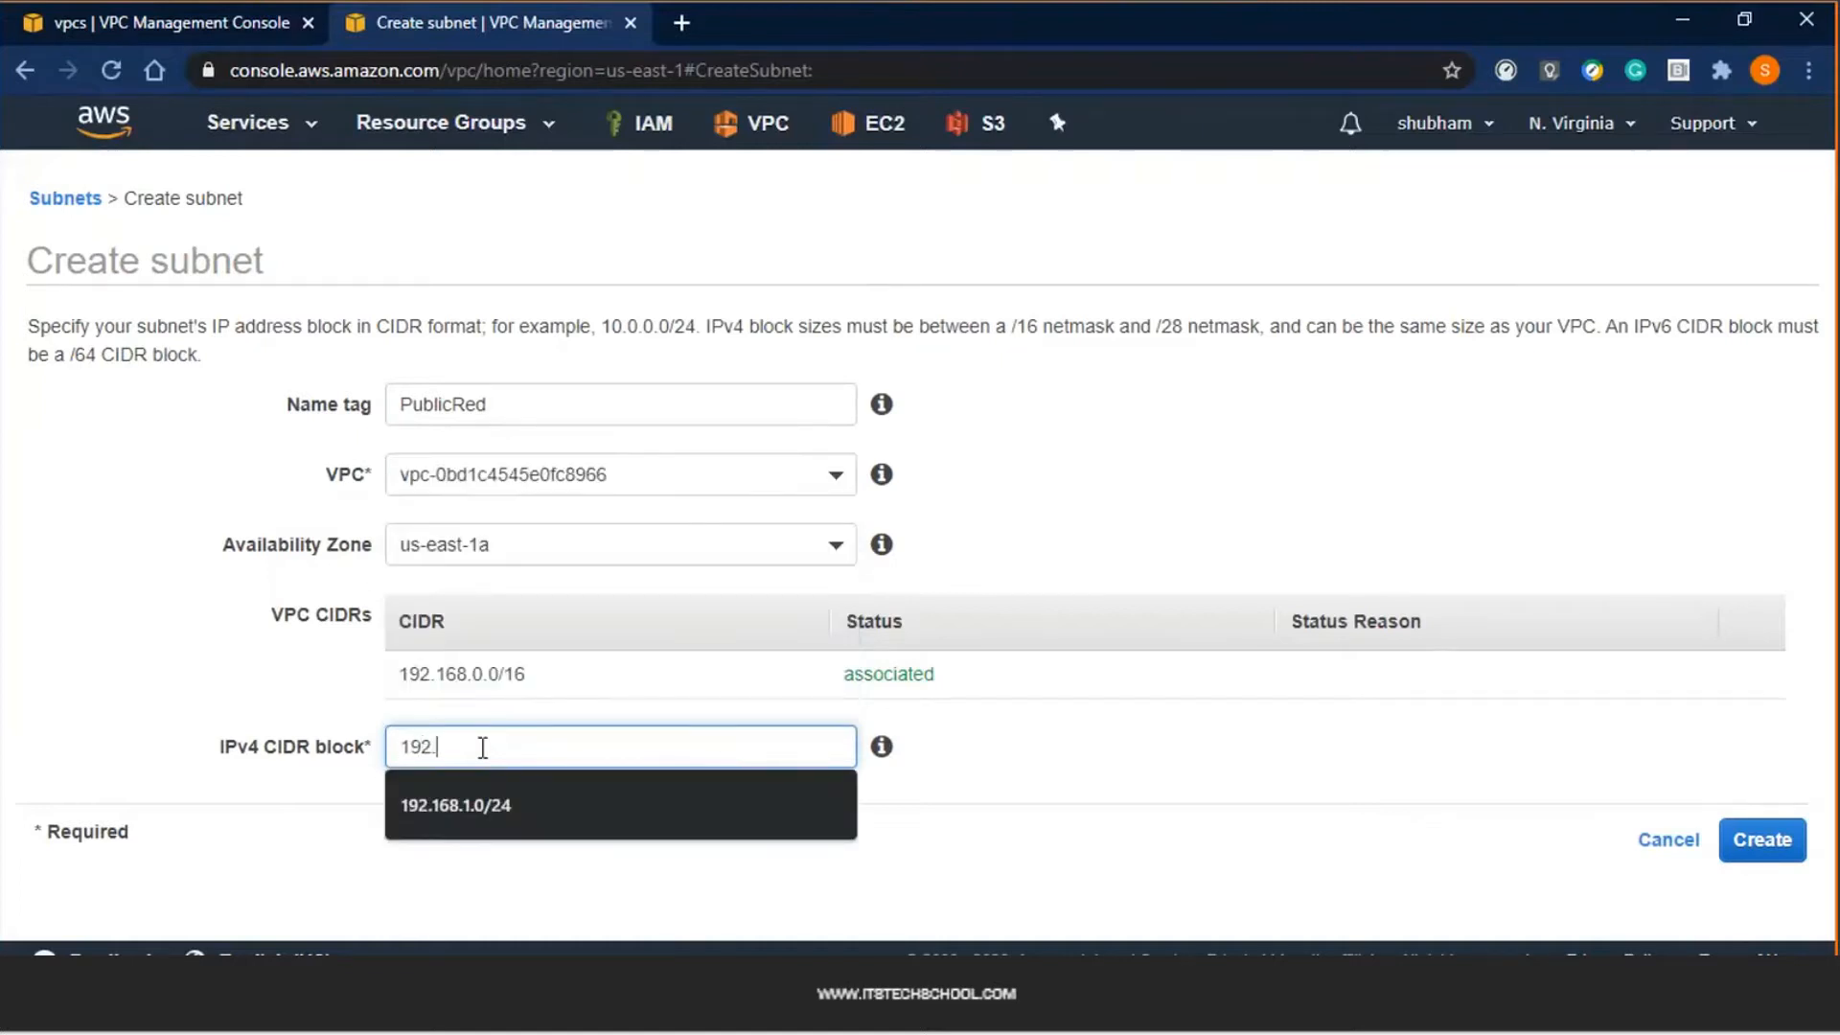
pyautogui.write('68.1.0/24')
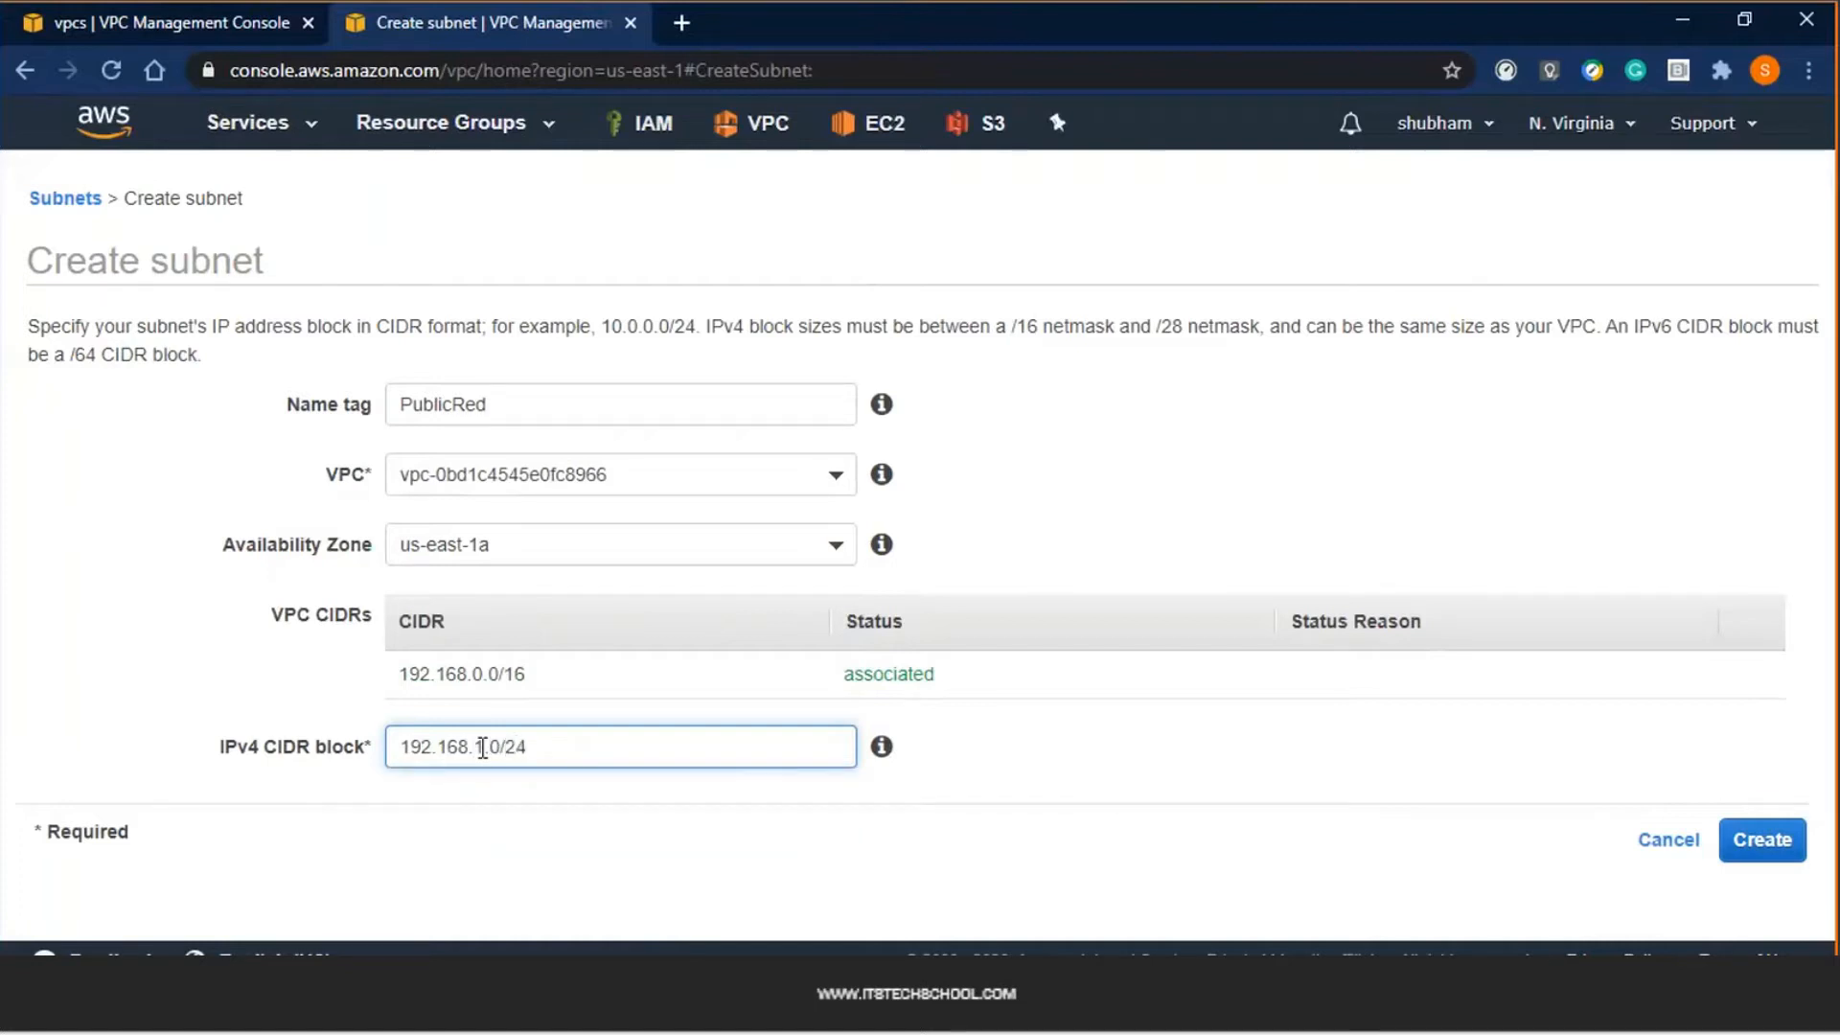
pyautogui.click(1760, 841)
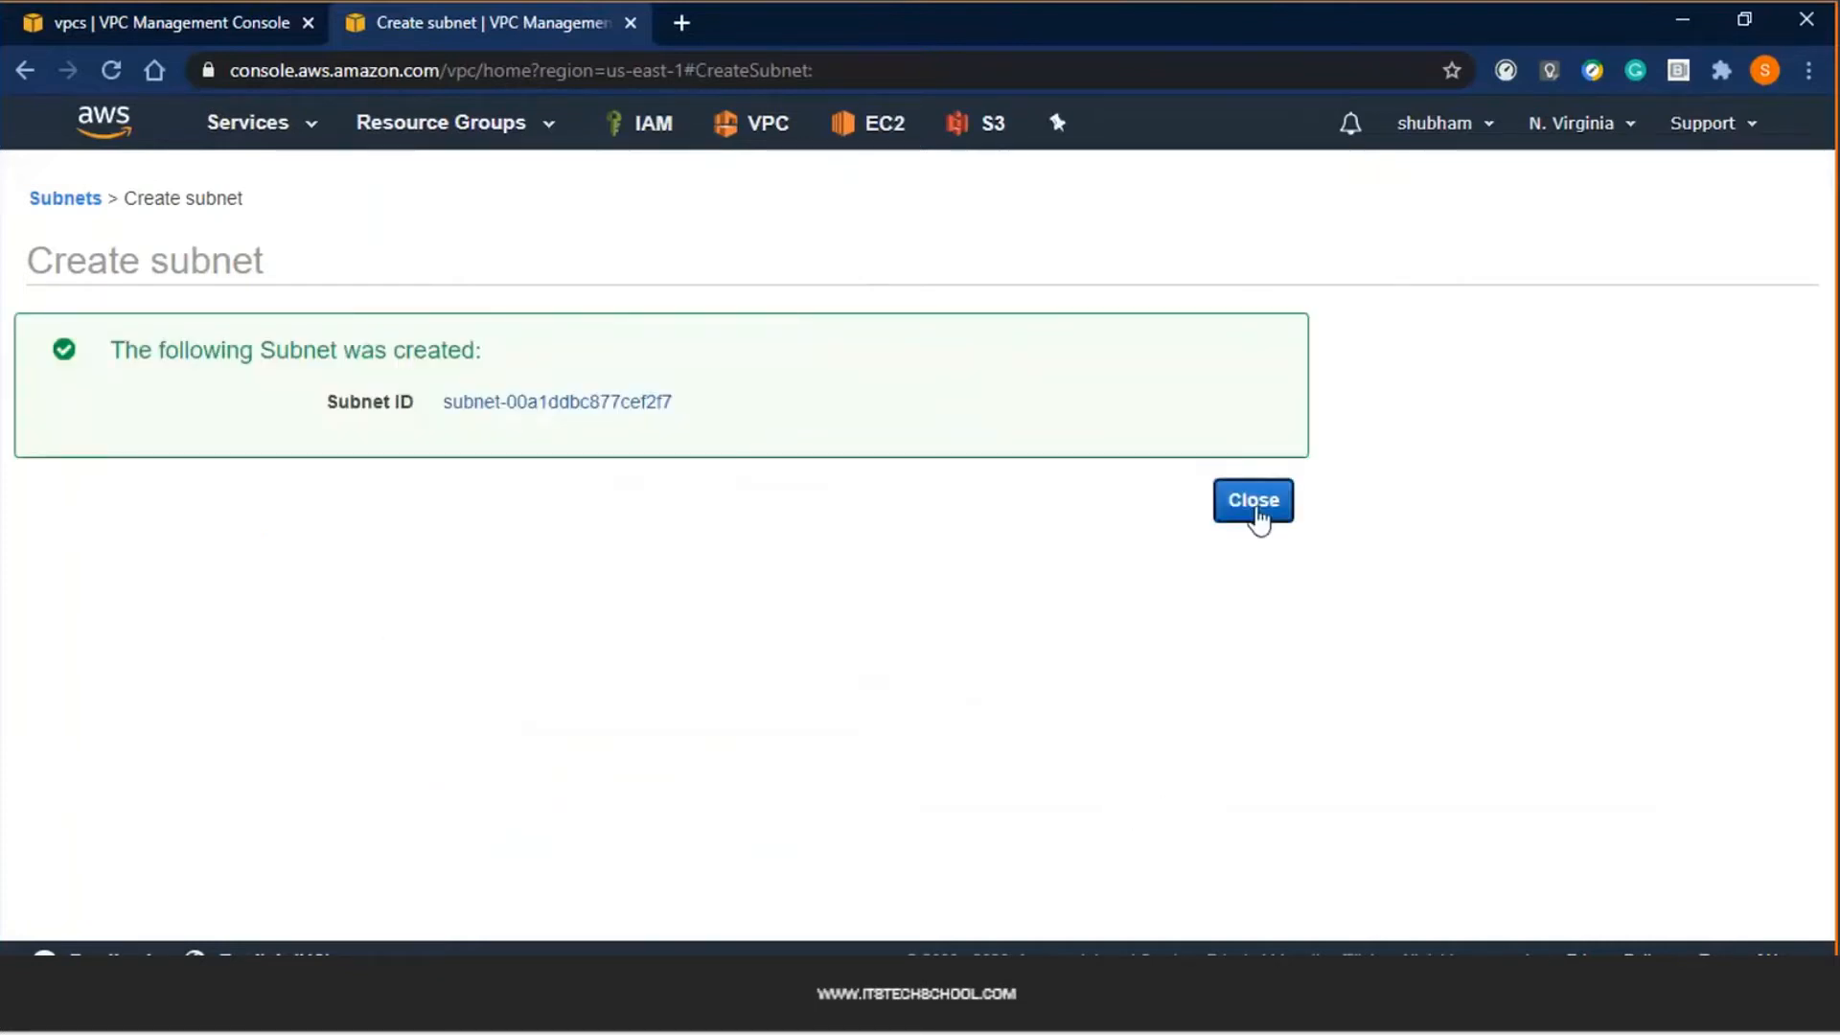
pyautogui.click(1255, 517)
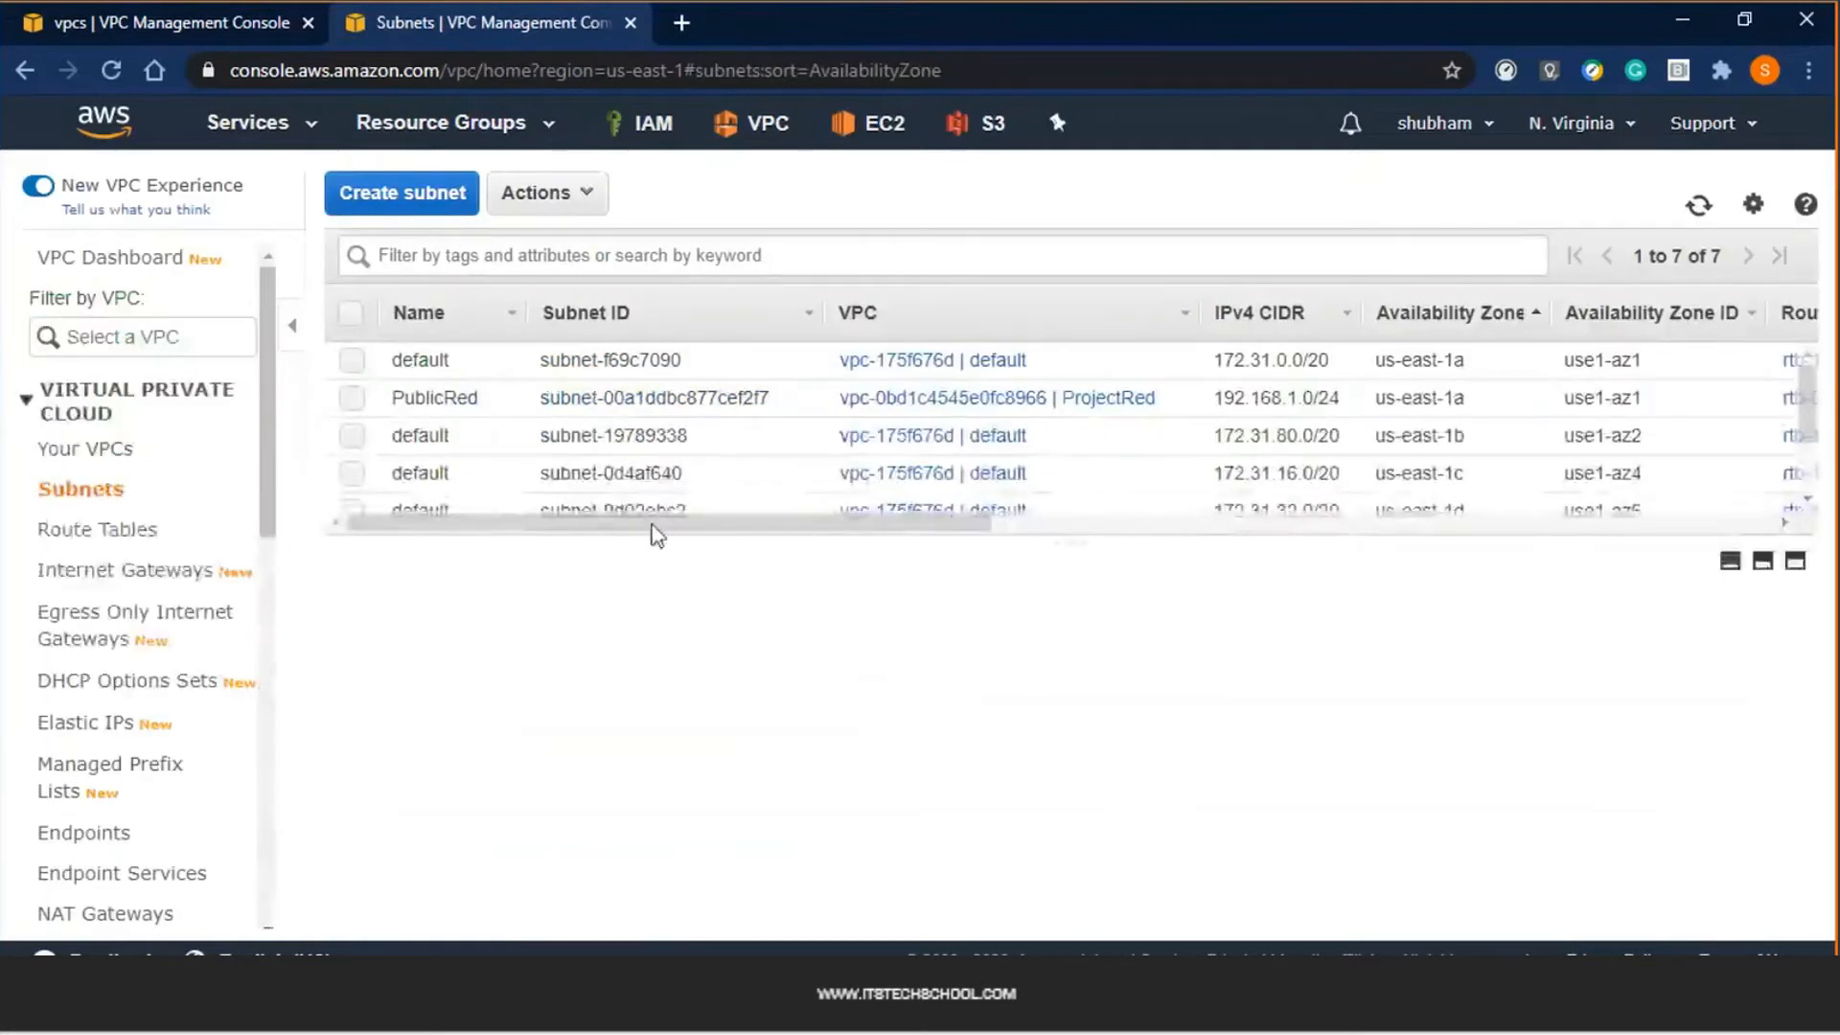
pyautogui.click(412, 398)
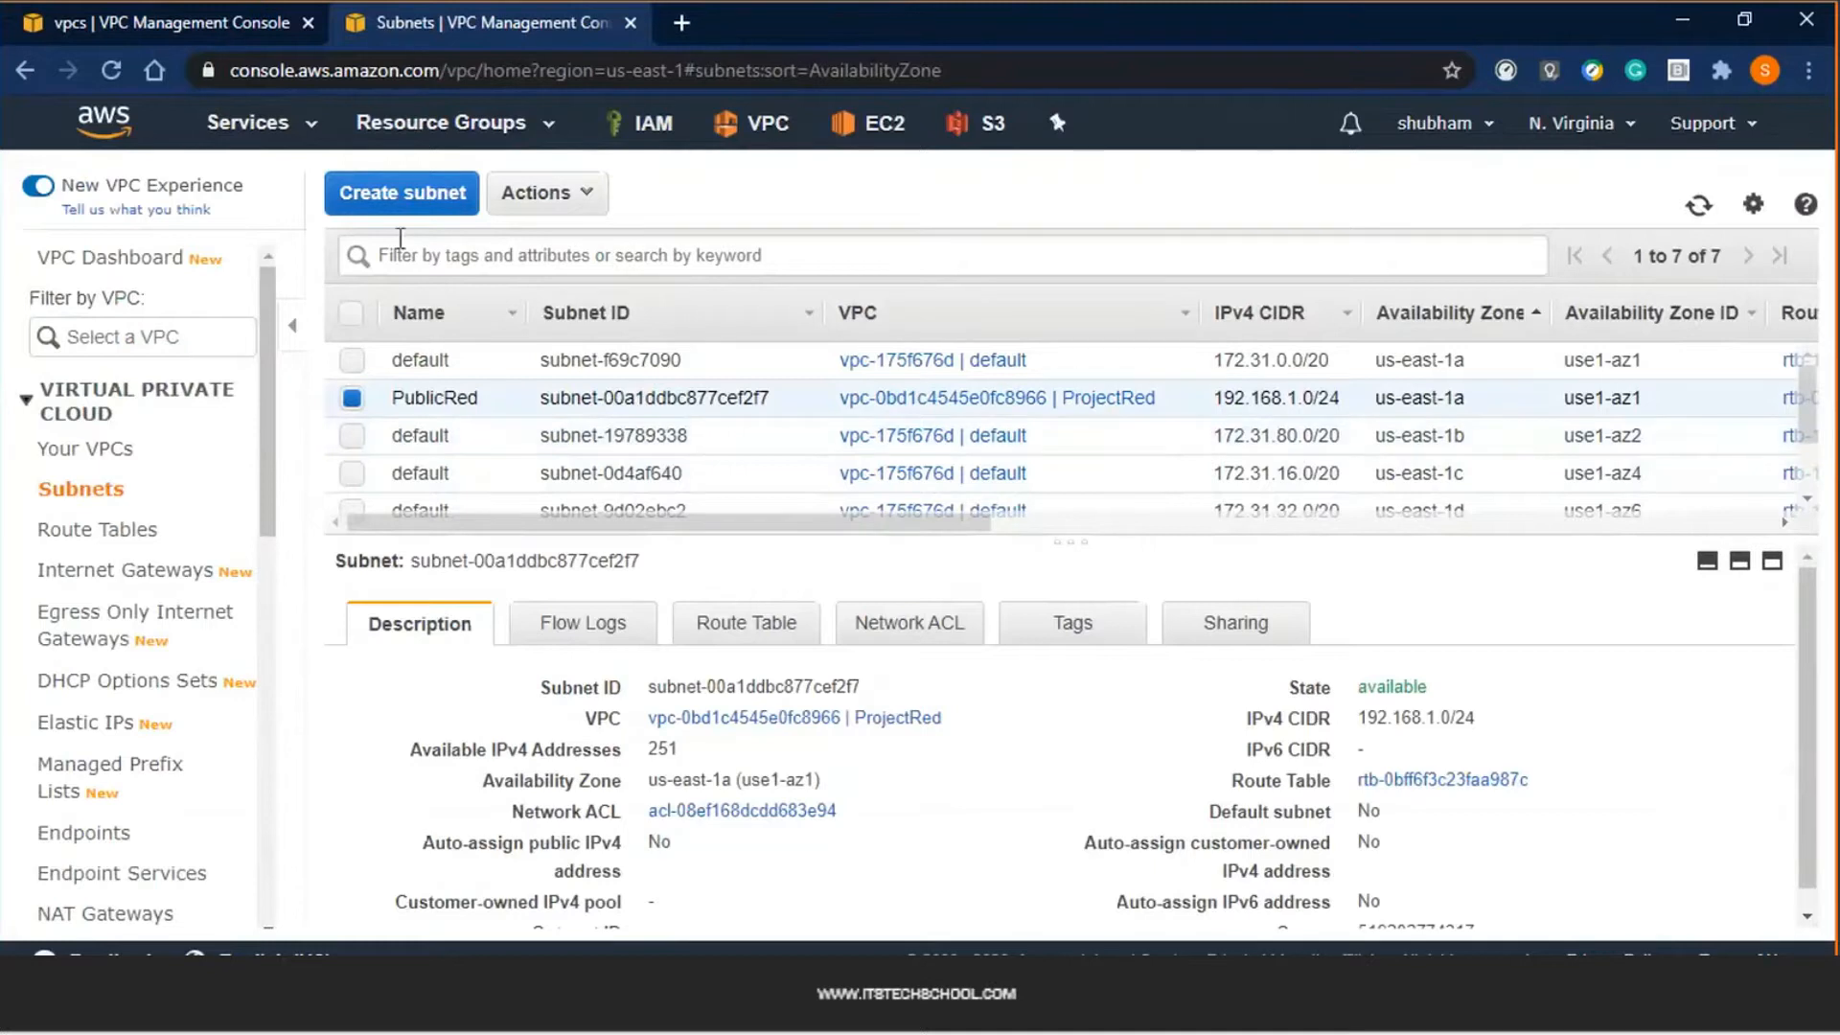
pyautogui.click(427, 197)
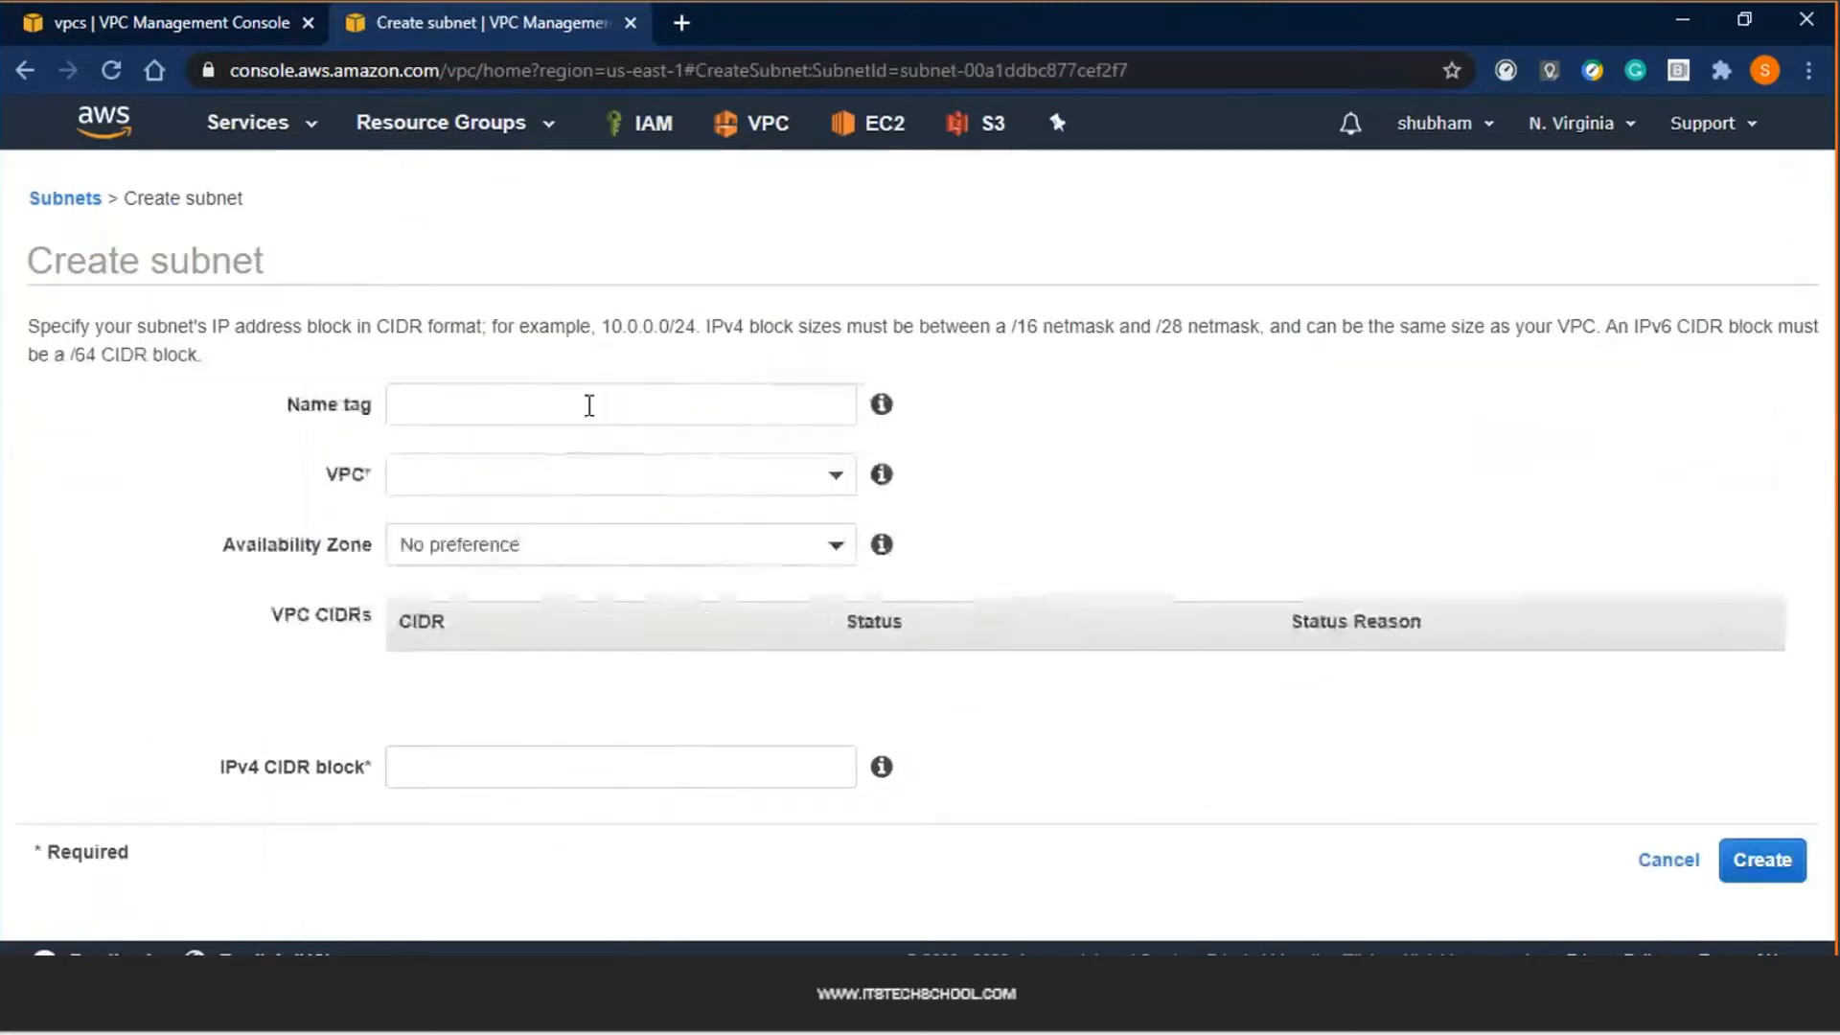
# Create subnet PrivateRed in ProjectRed, us-east-1a, with CIDR 192.168.2.0/24.
pyautogui.click(588, 403)
pyautogui.write('Priv')
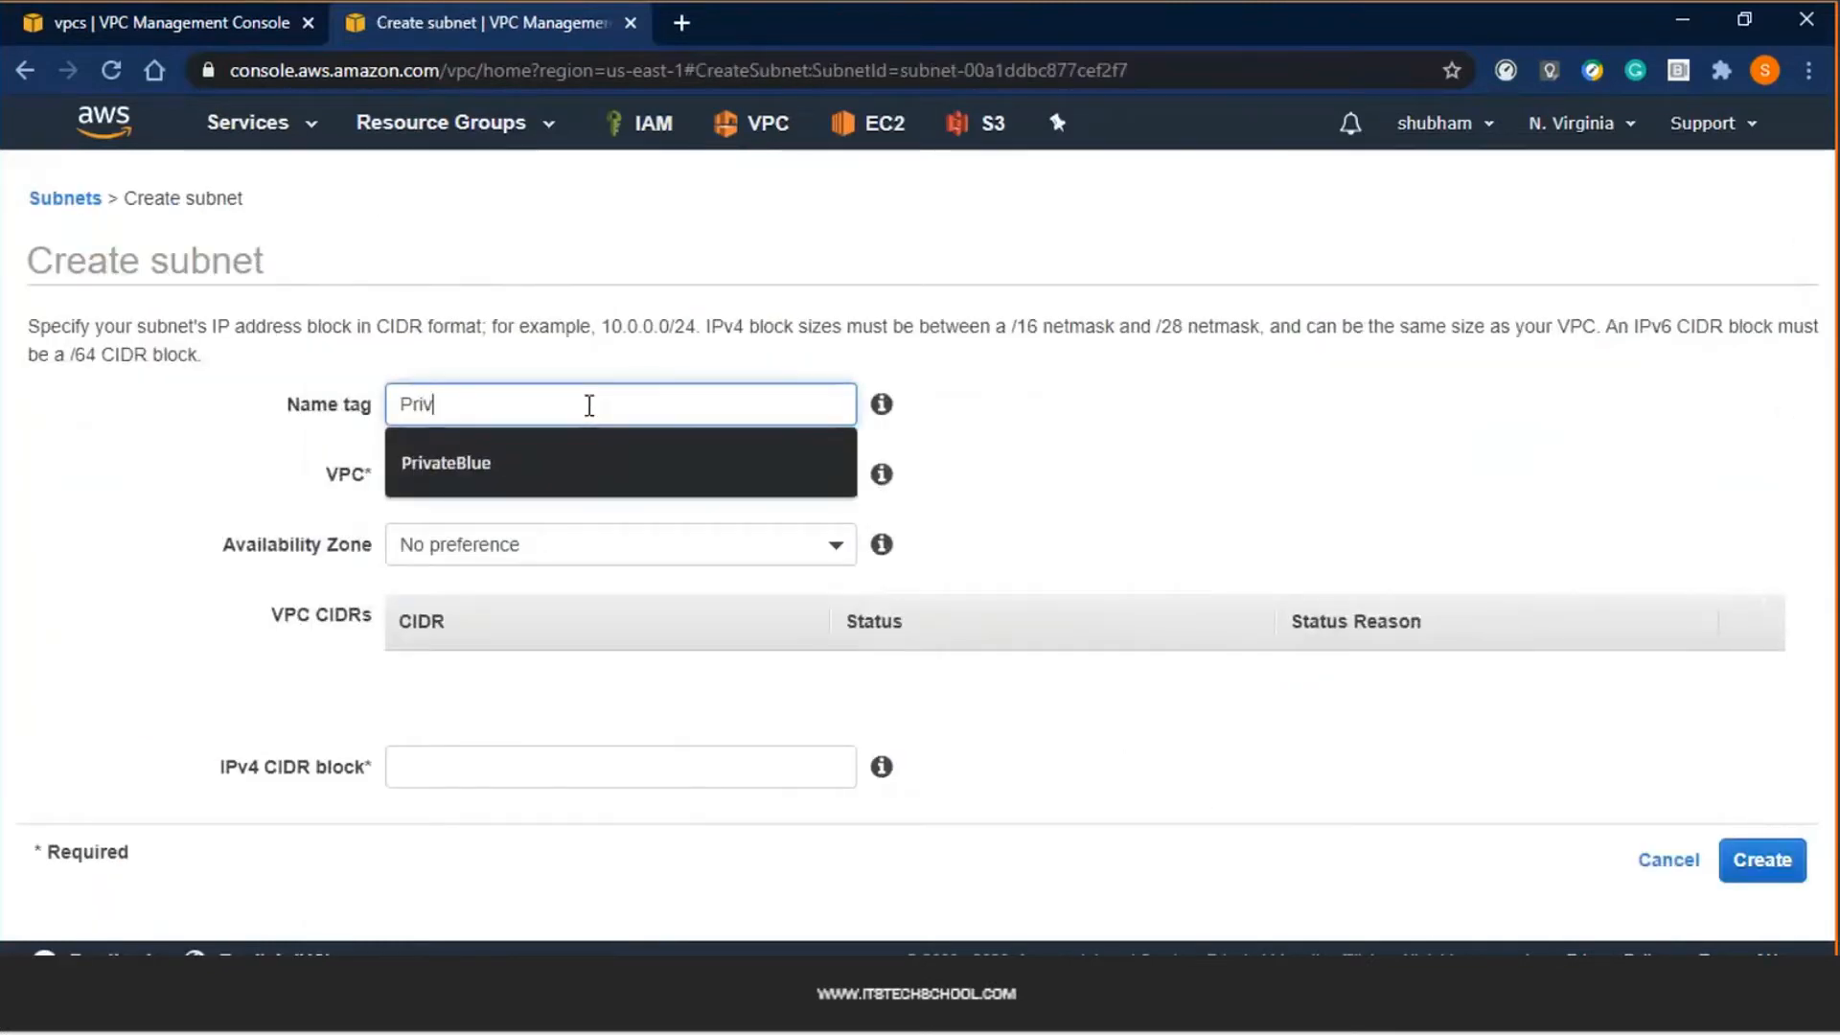
pyautogui.write('ateRed')
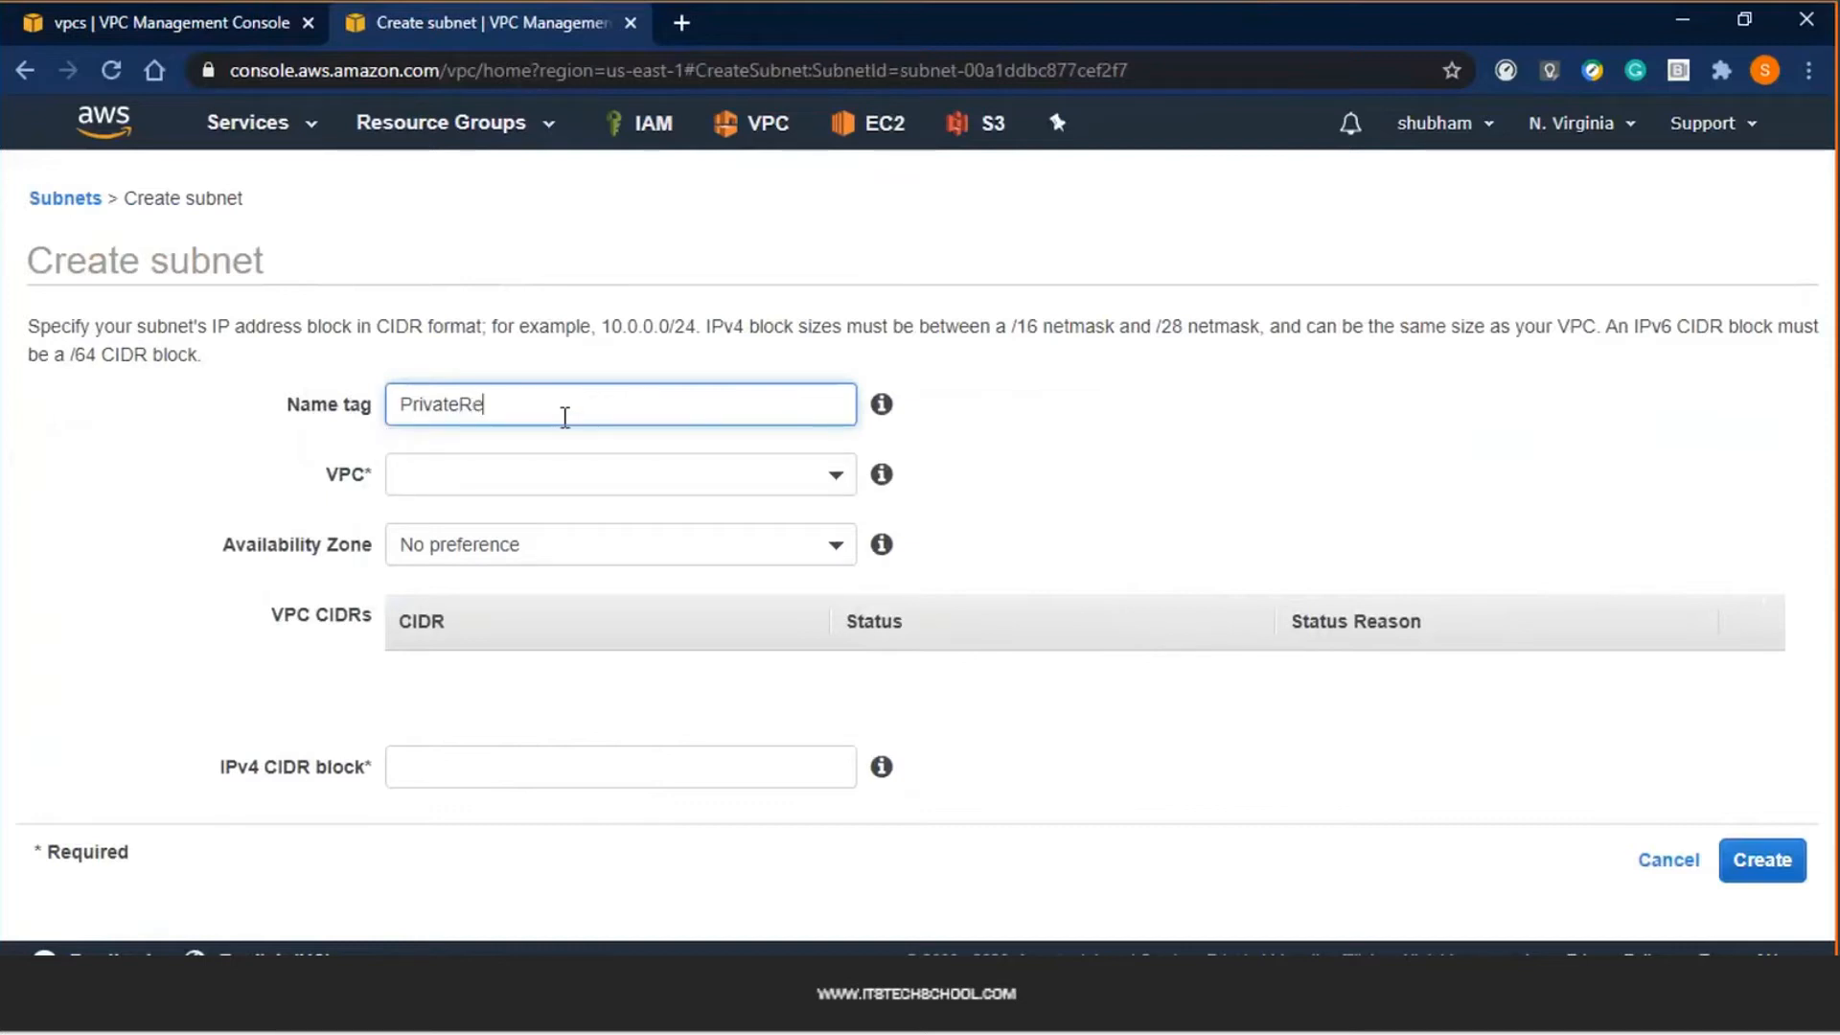
pyautogui.click(526, 477)
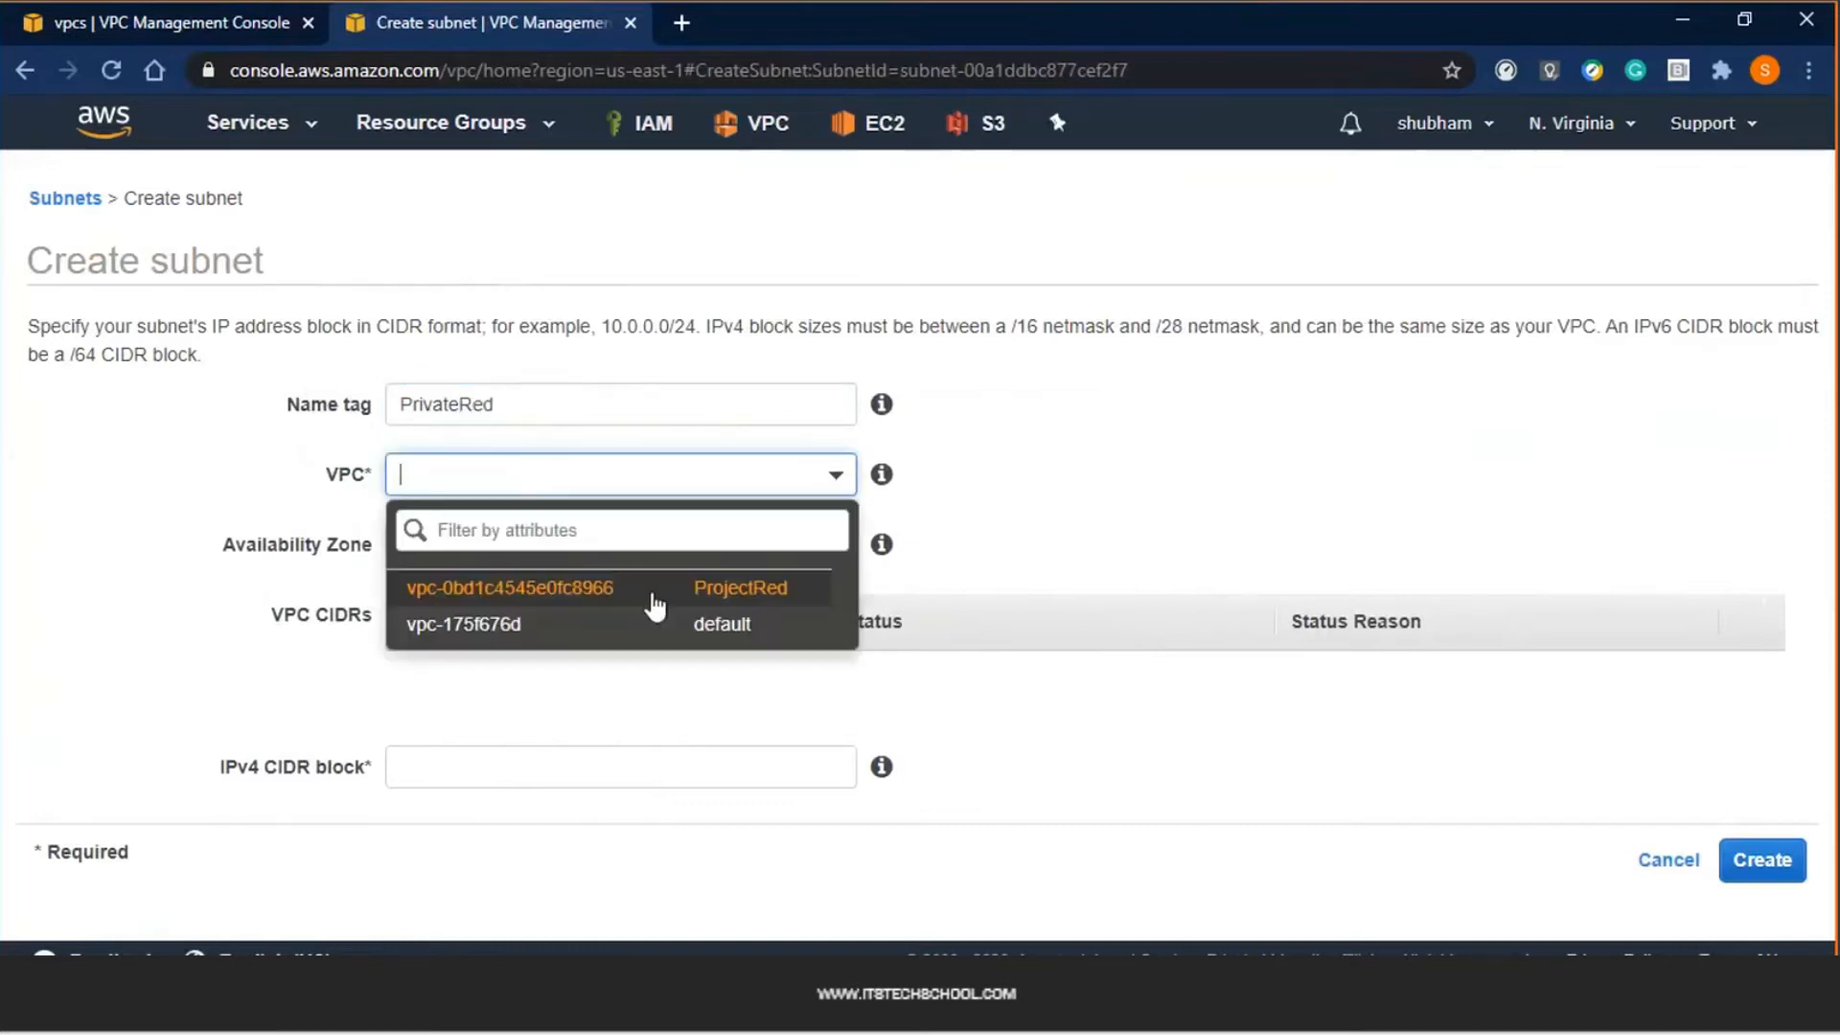
pyautogui.click(609, 578)
pyautogui.click(665, 542)
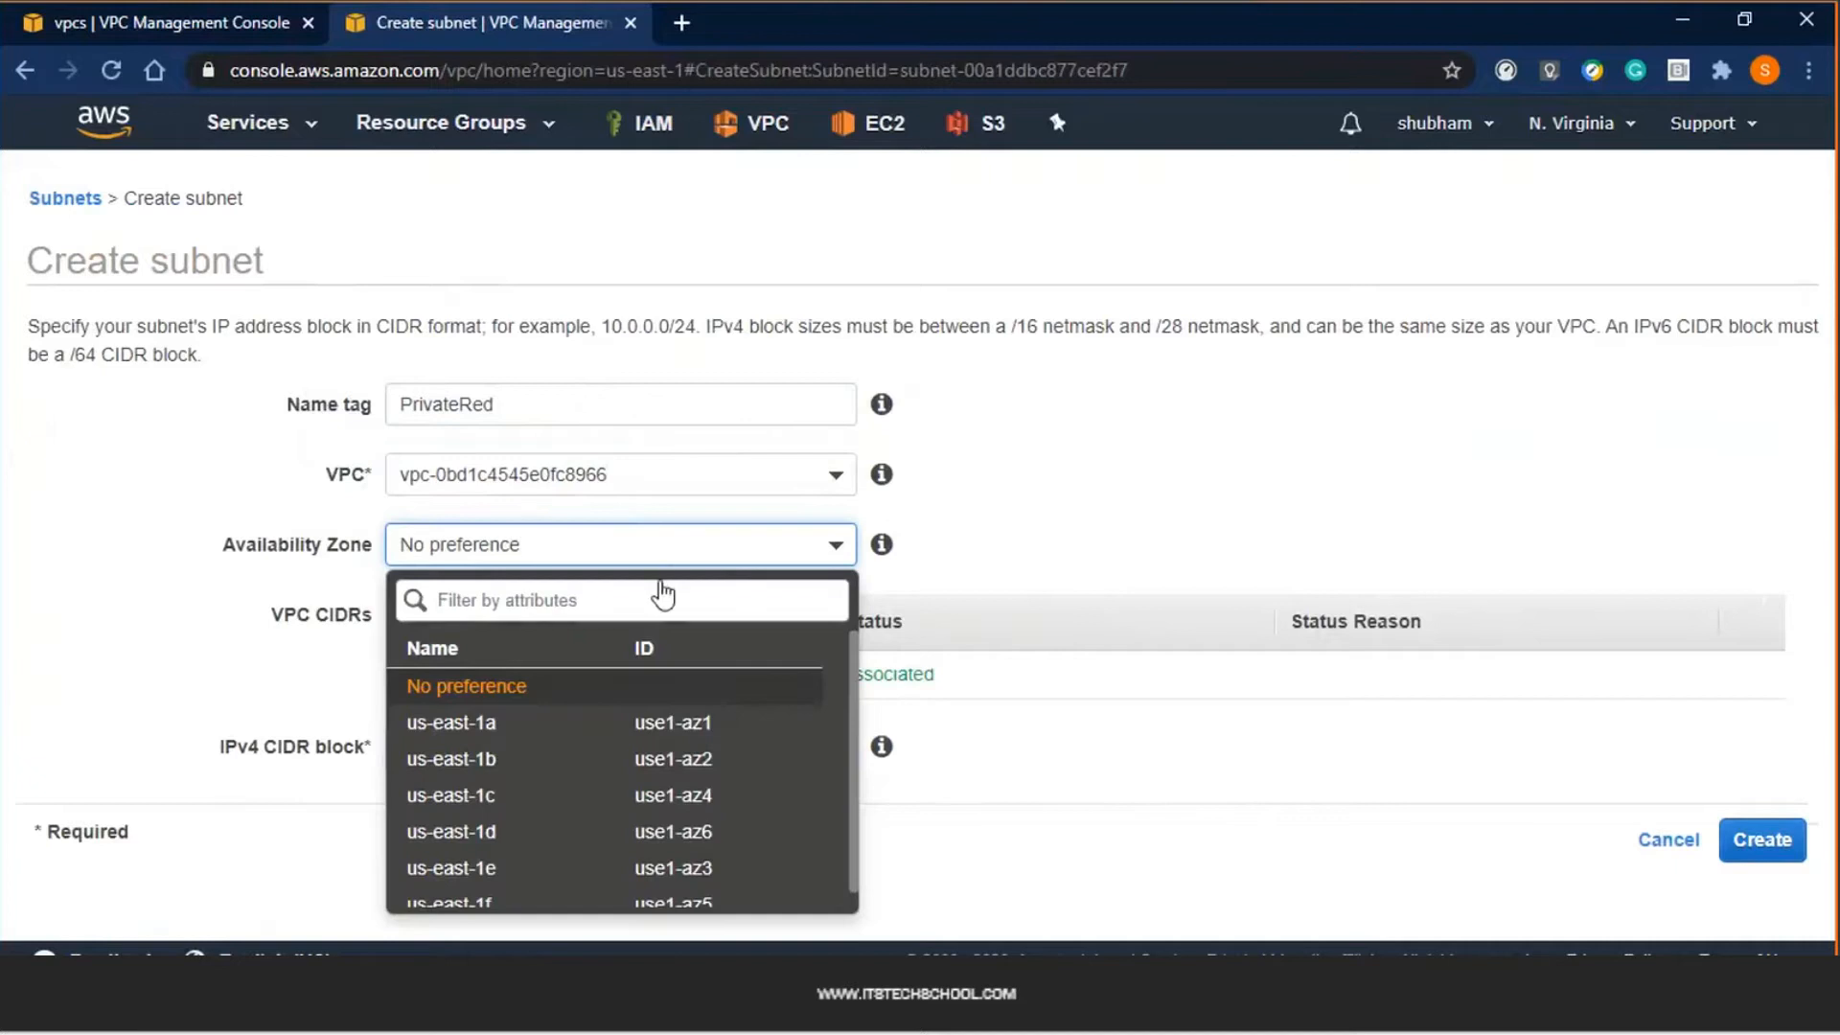
pyautogui.click(618, 717)
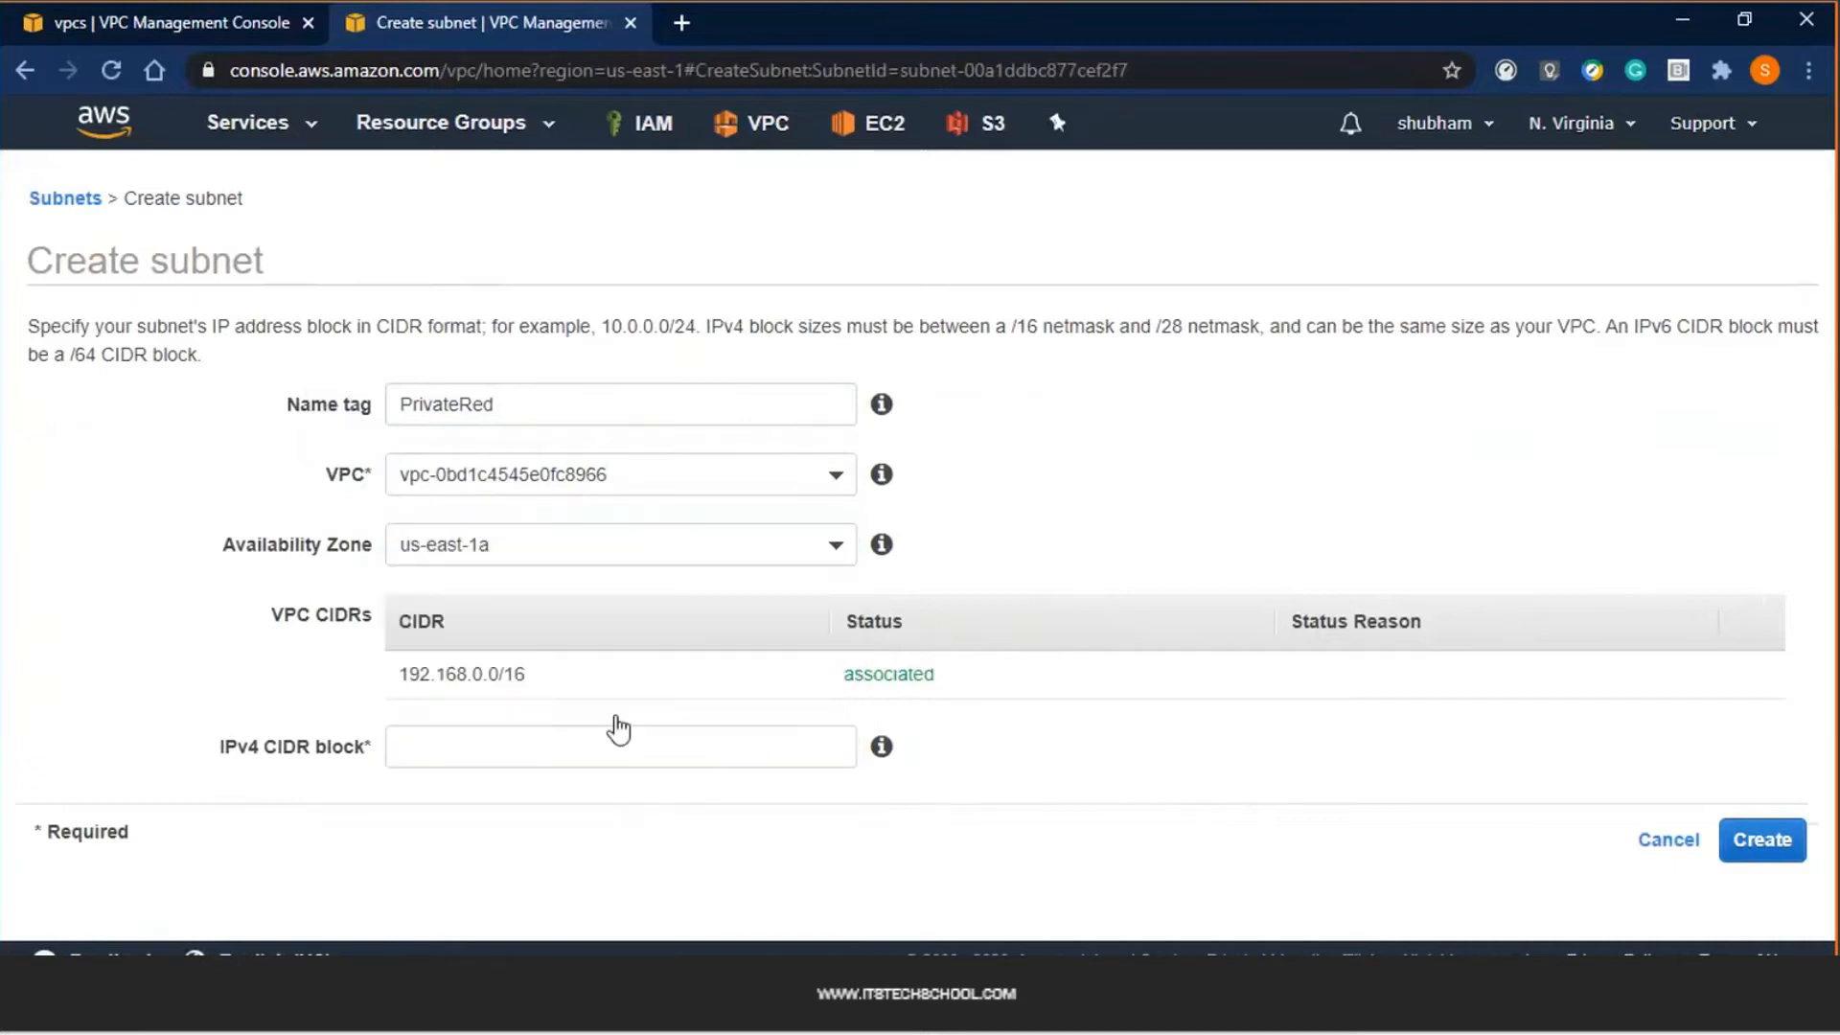
pyautogui.click(561, 745)
pyautogui.write('19')
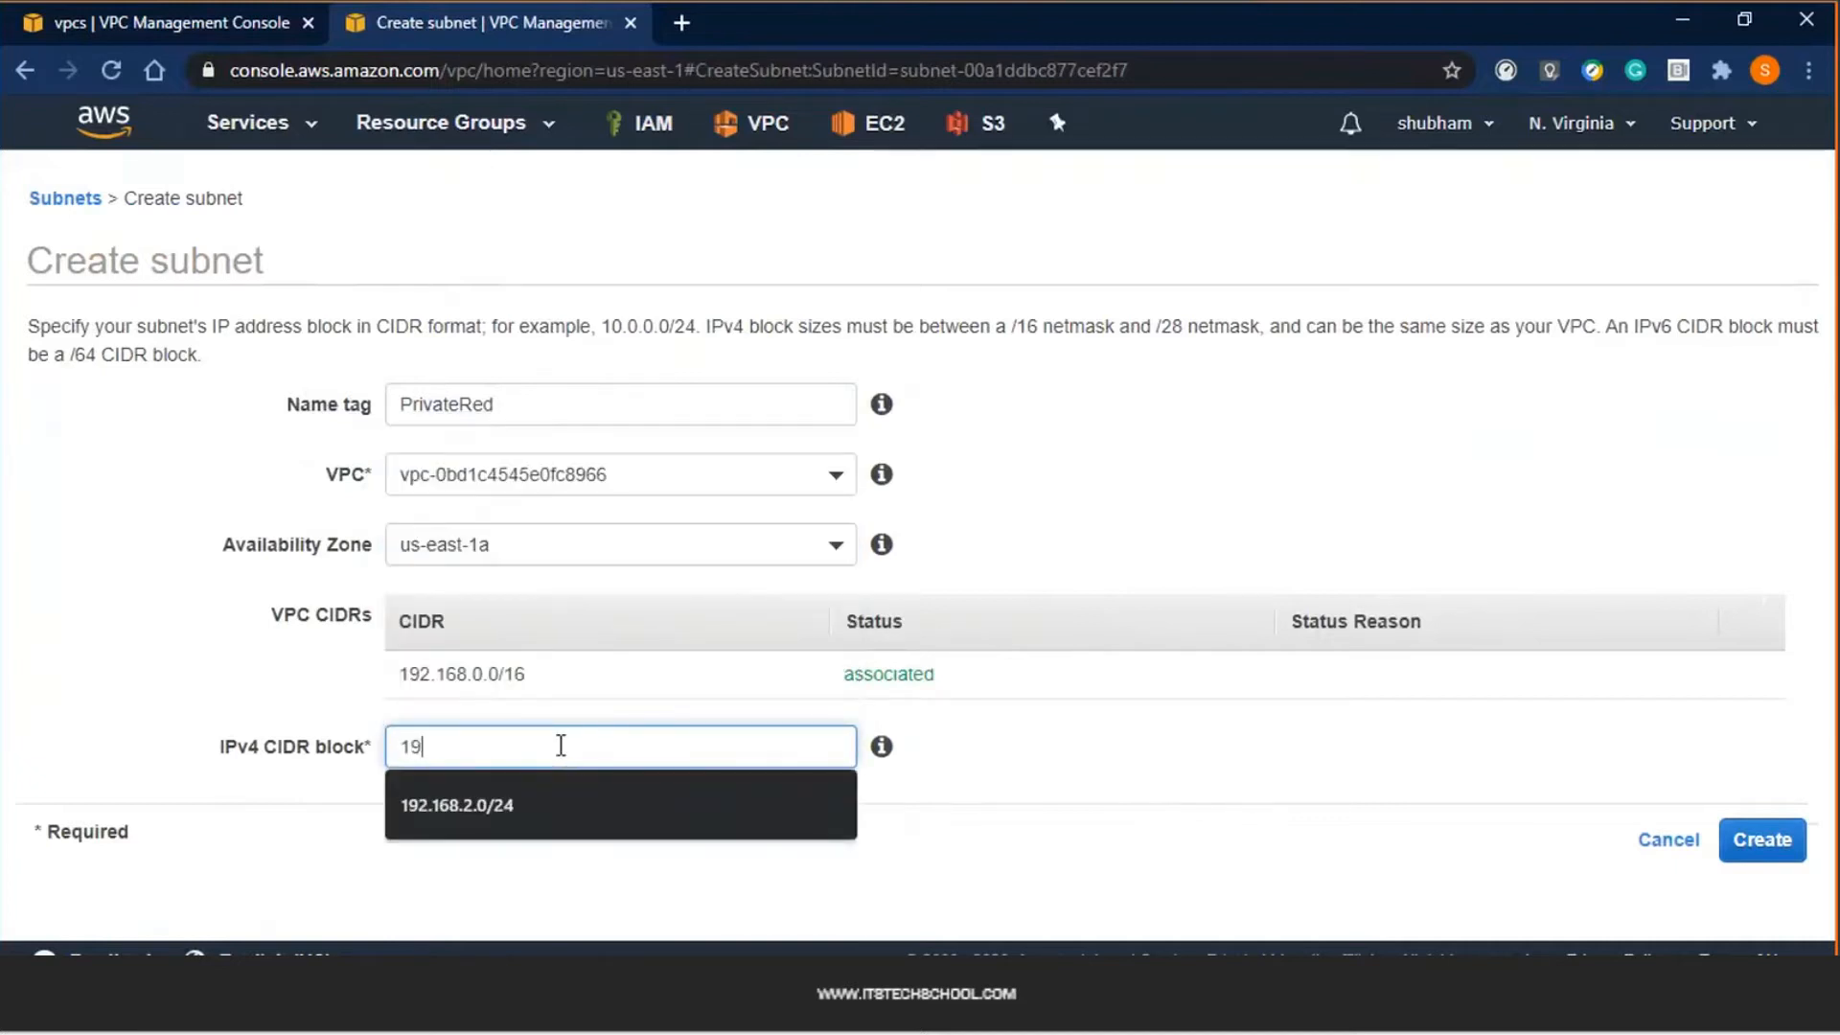
pyautogui.write('2.168.2.0/24')
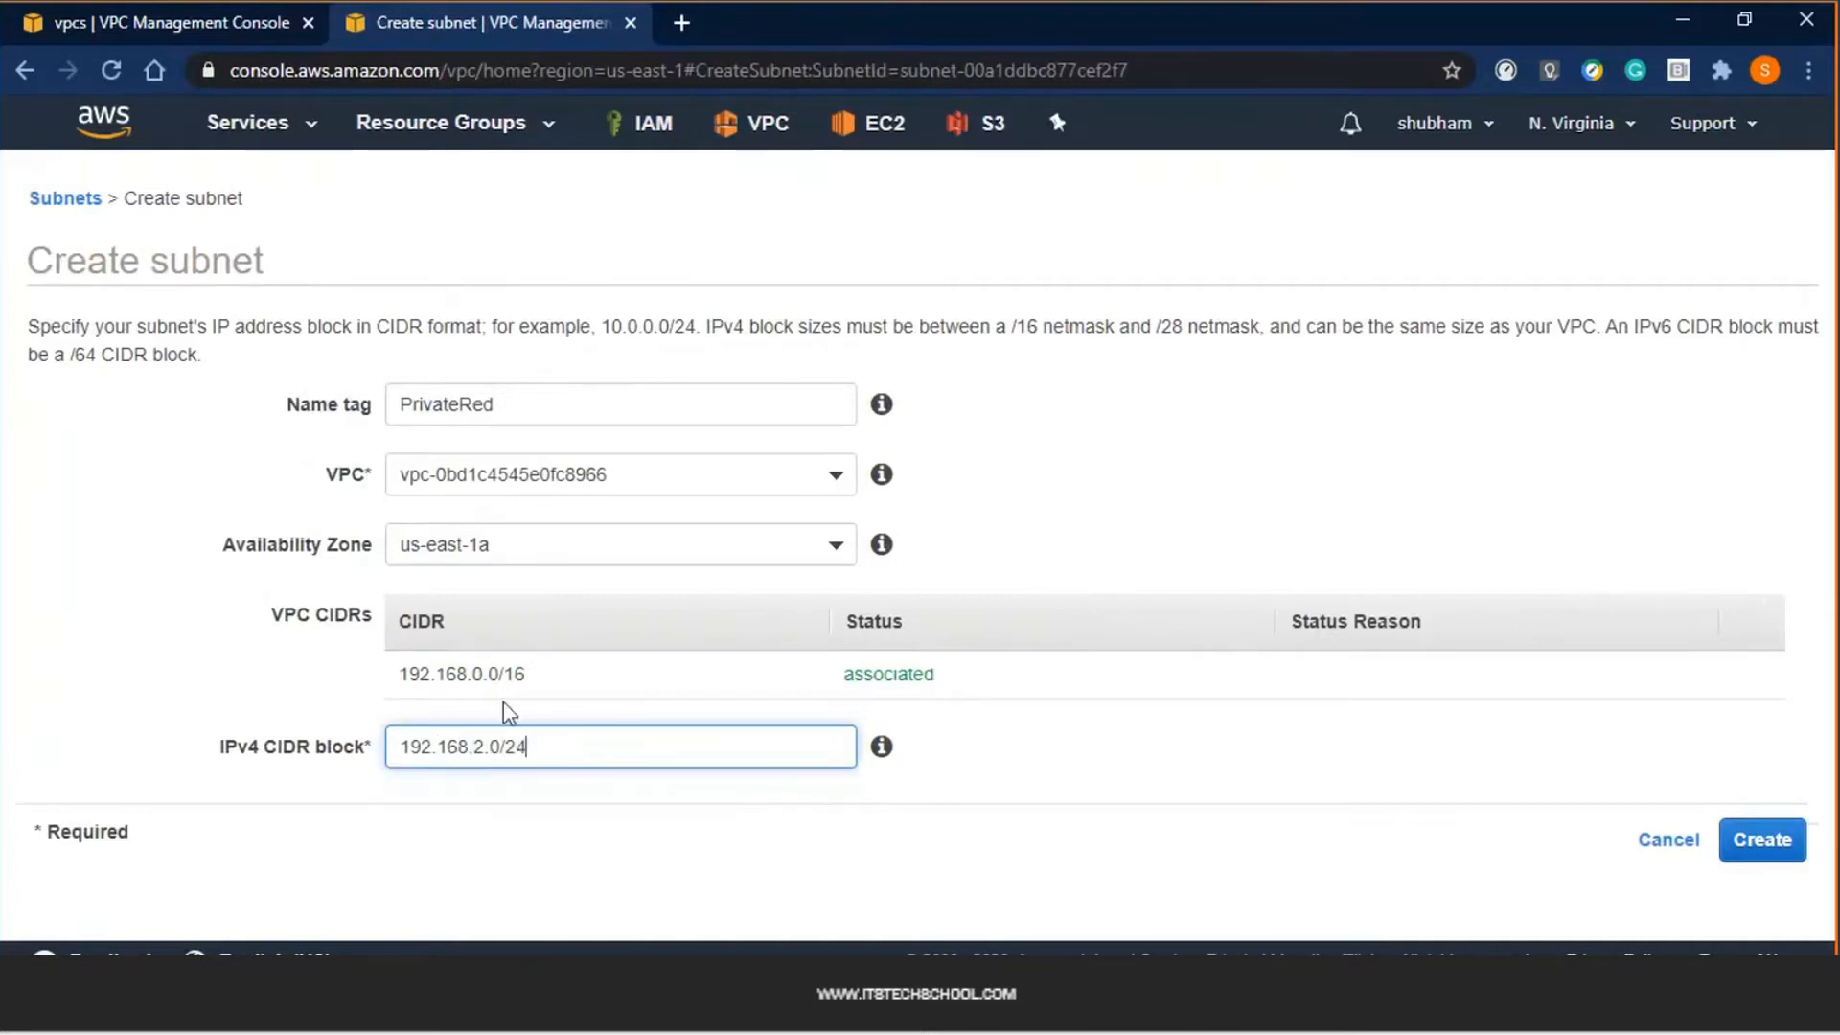
pyautogui.click(1760, 838)
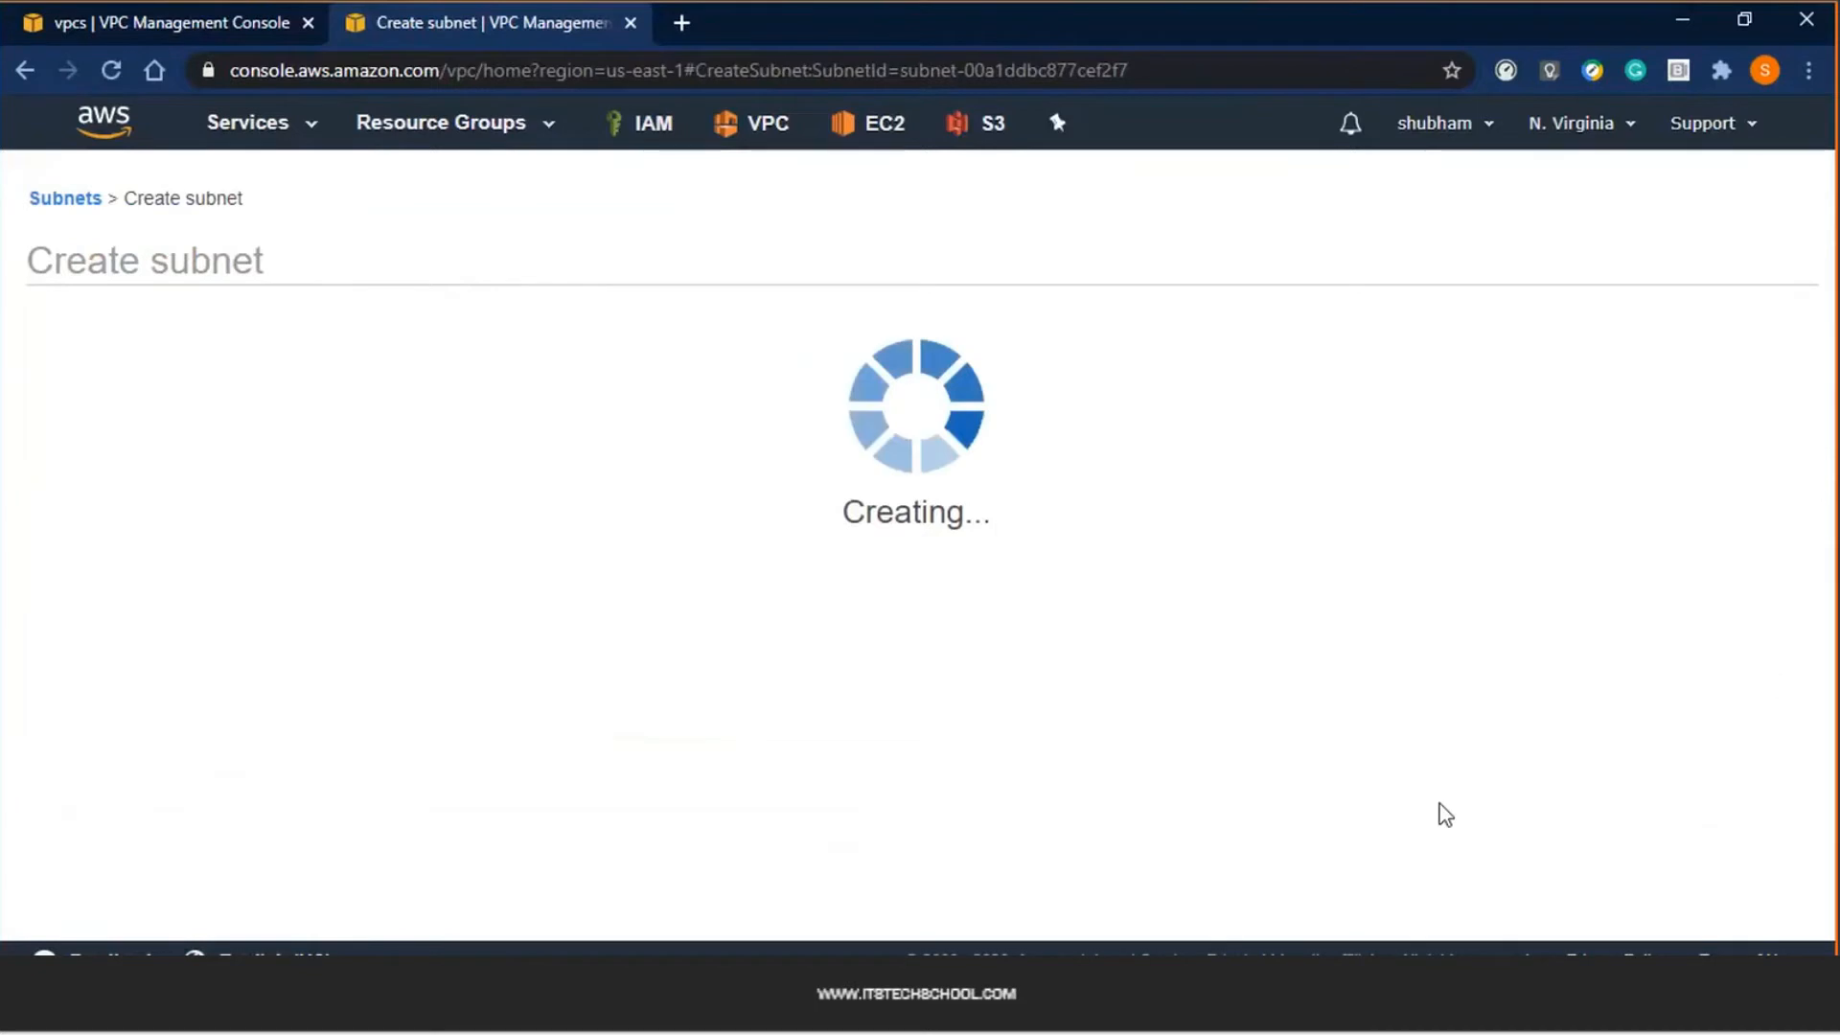
pyautogui.click(1263, 502)
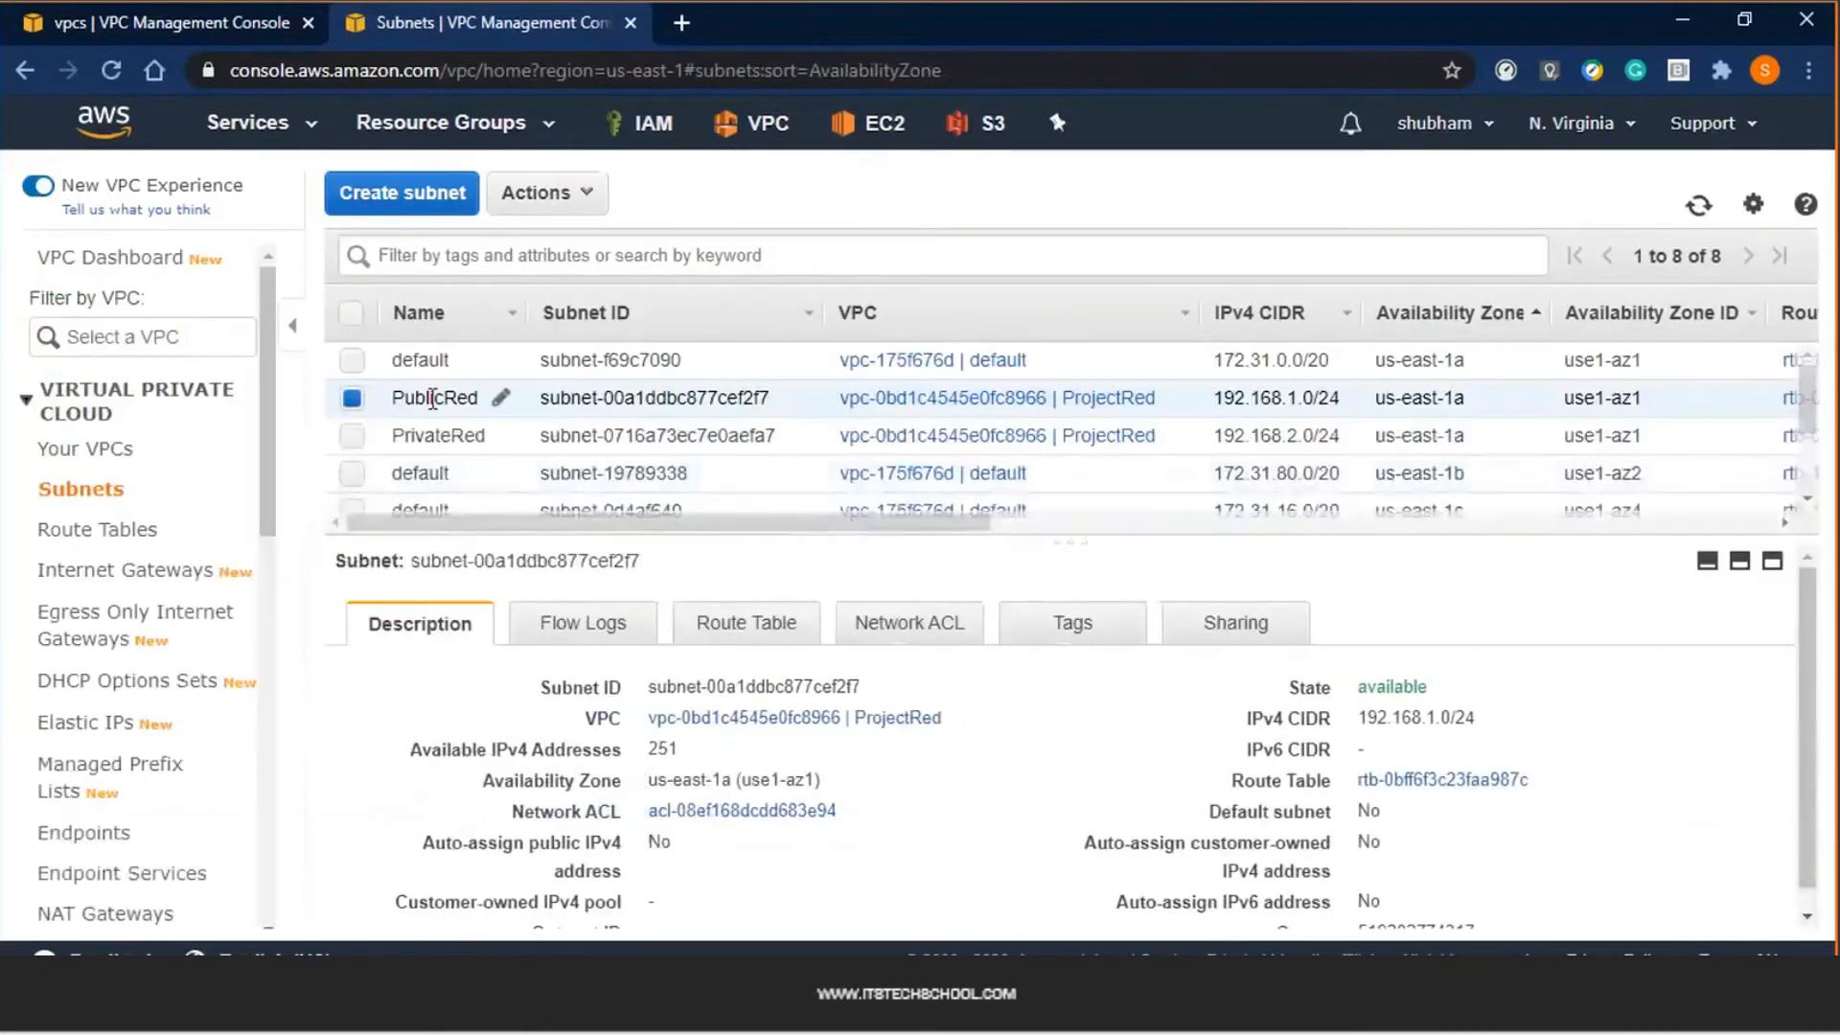
# Sort the subnets by VPC and review PublicRed's and PrivateRed's CIDR ranges.
pyautogui.click(408, 439)
pyautogui.click(433, 397)
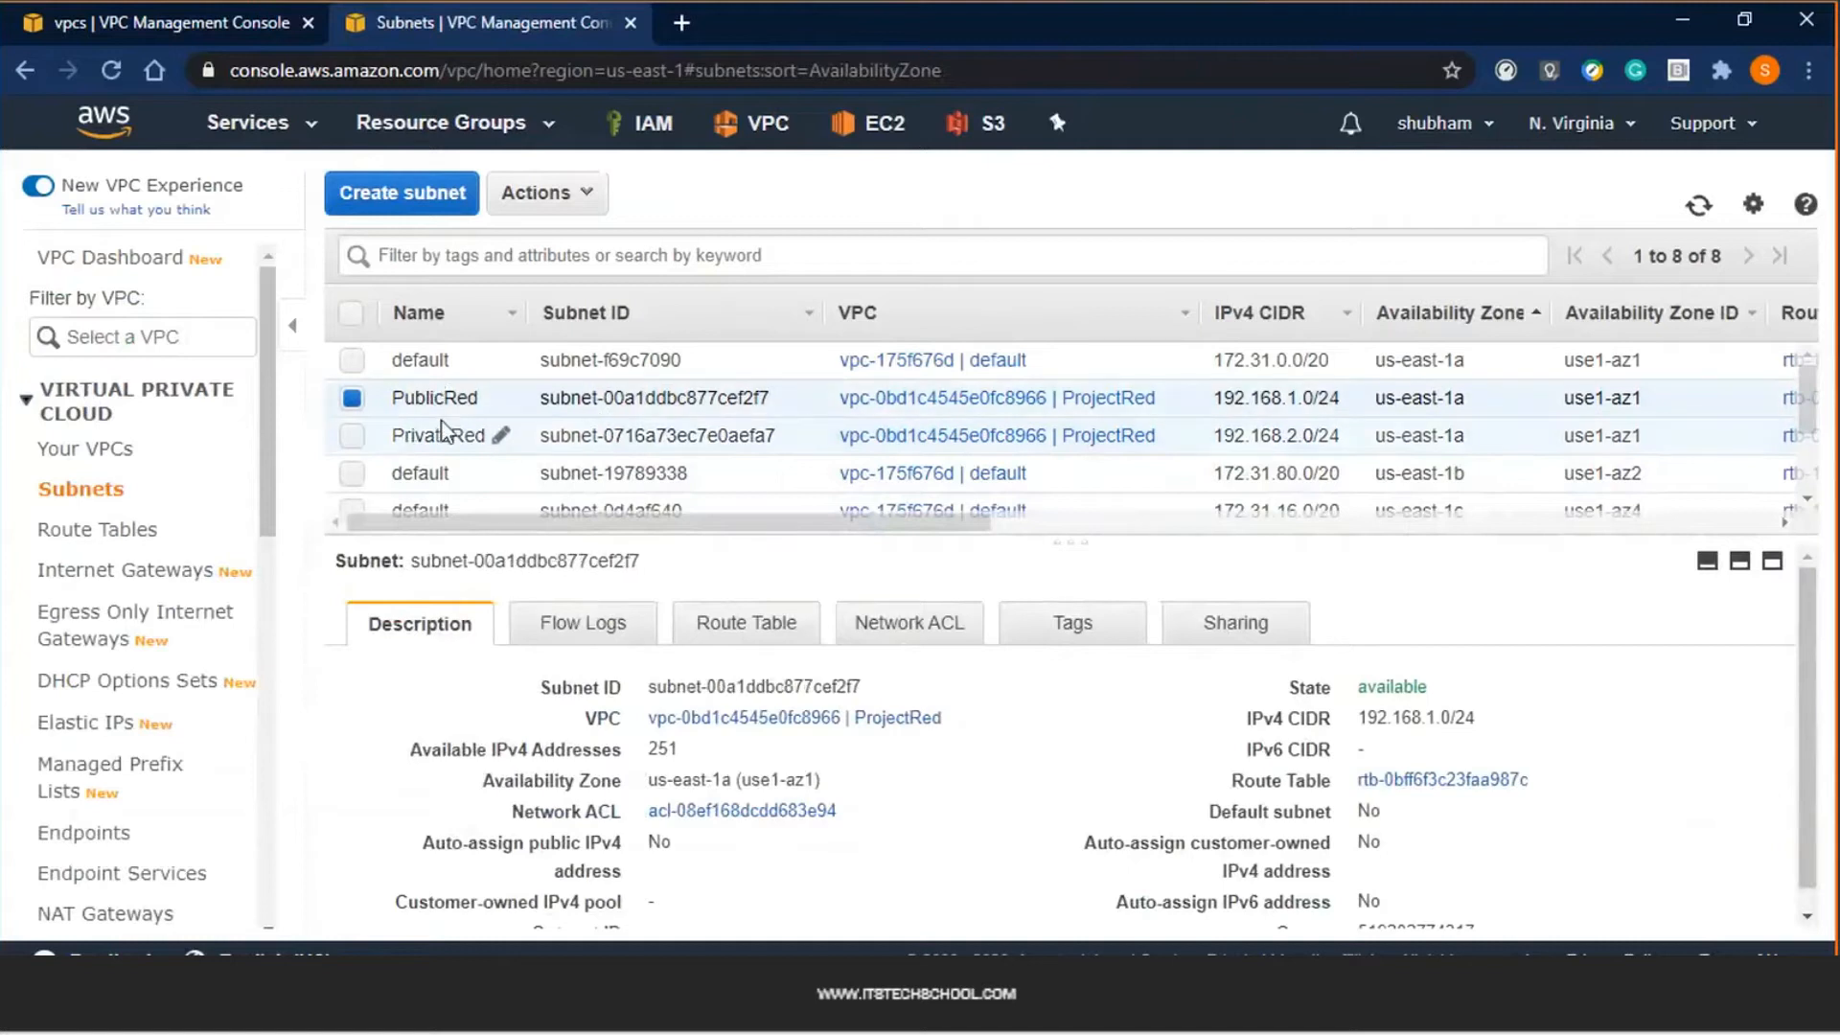
pyautogui.click(443, 433)
pyautogui.click(981, 316)
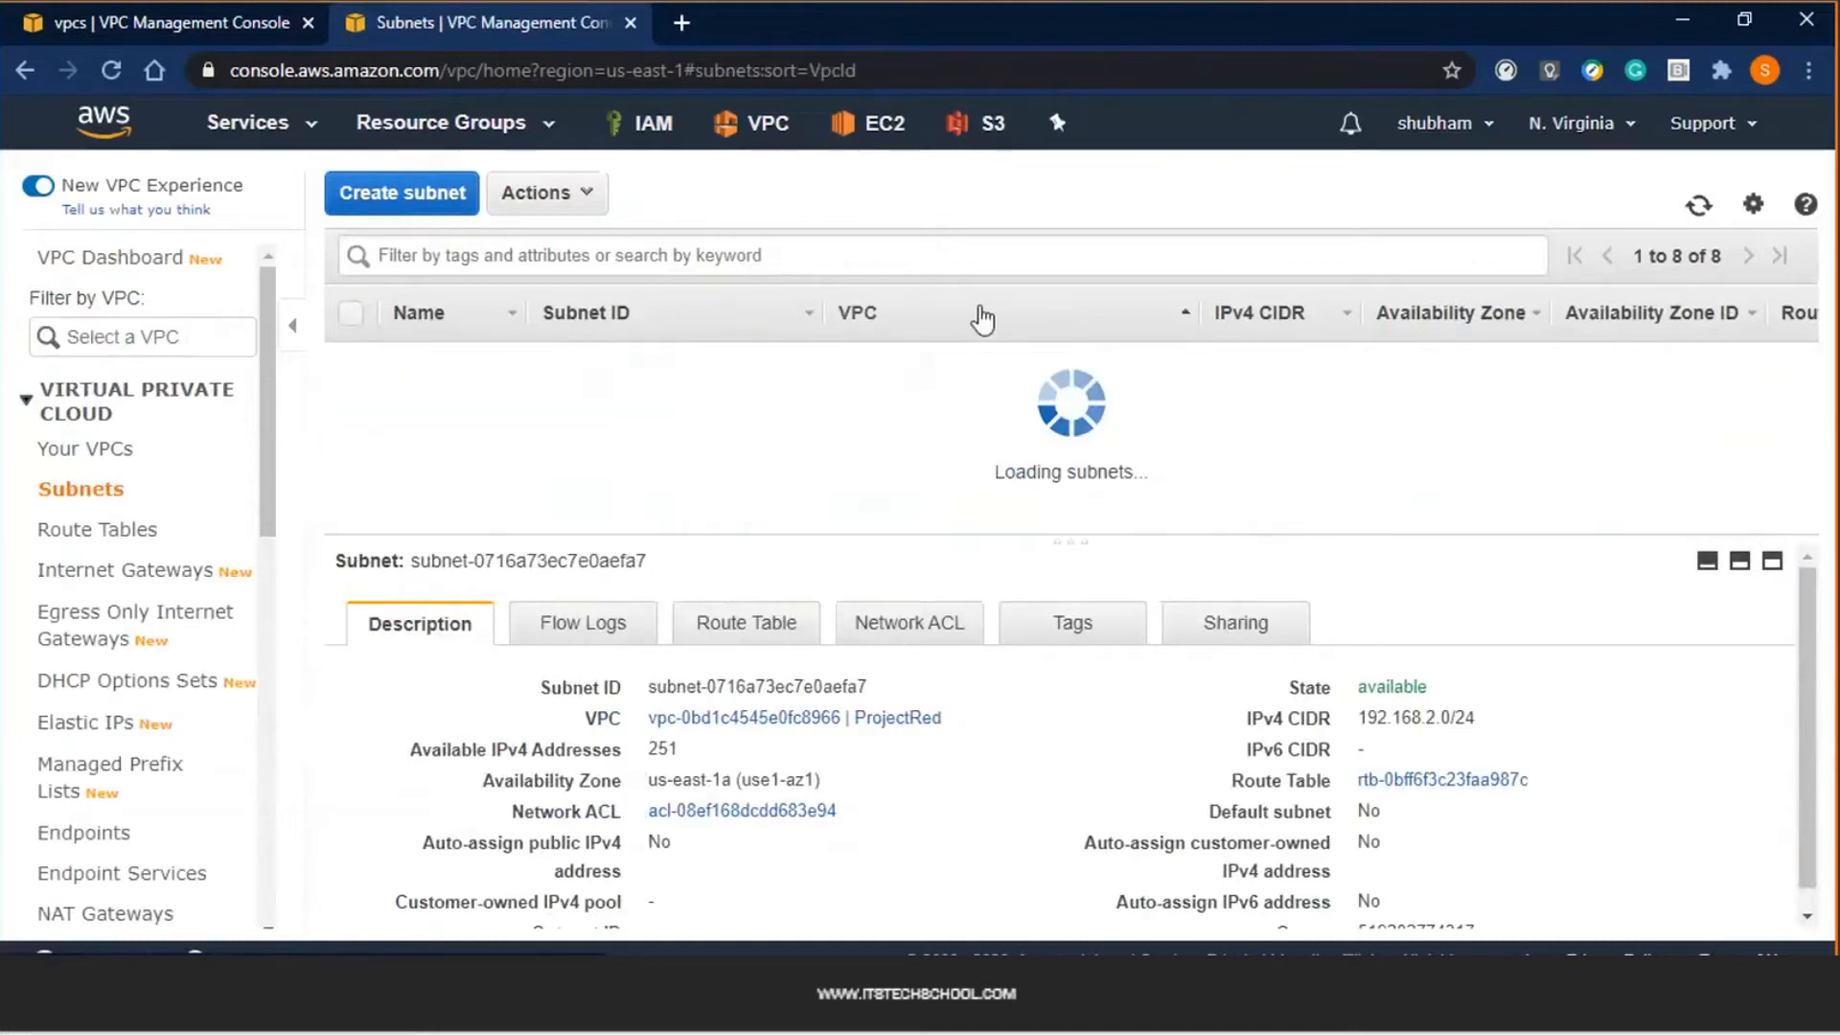
pyautogui.click(412, 360)
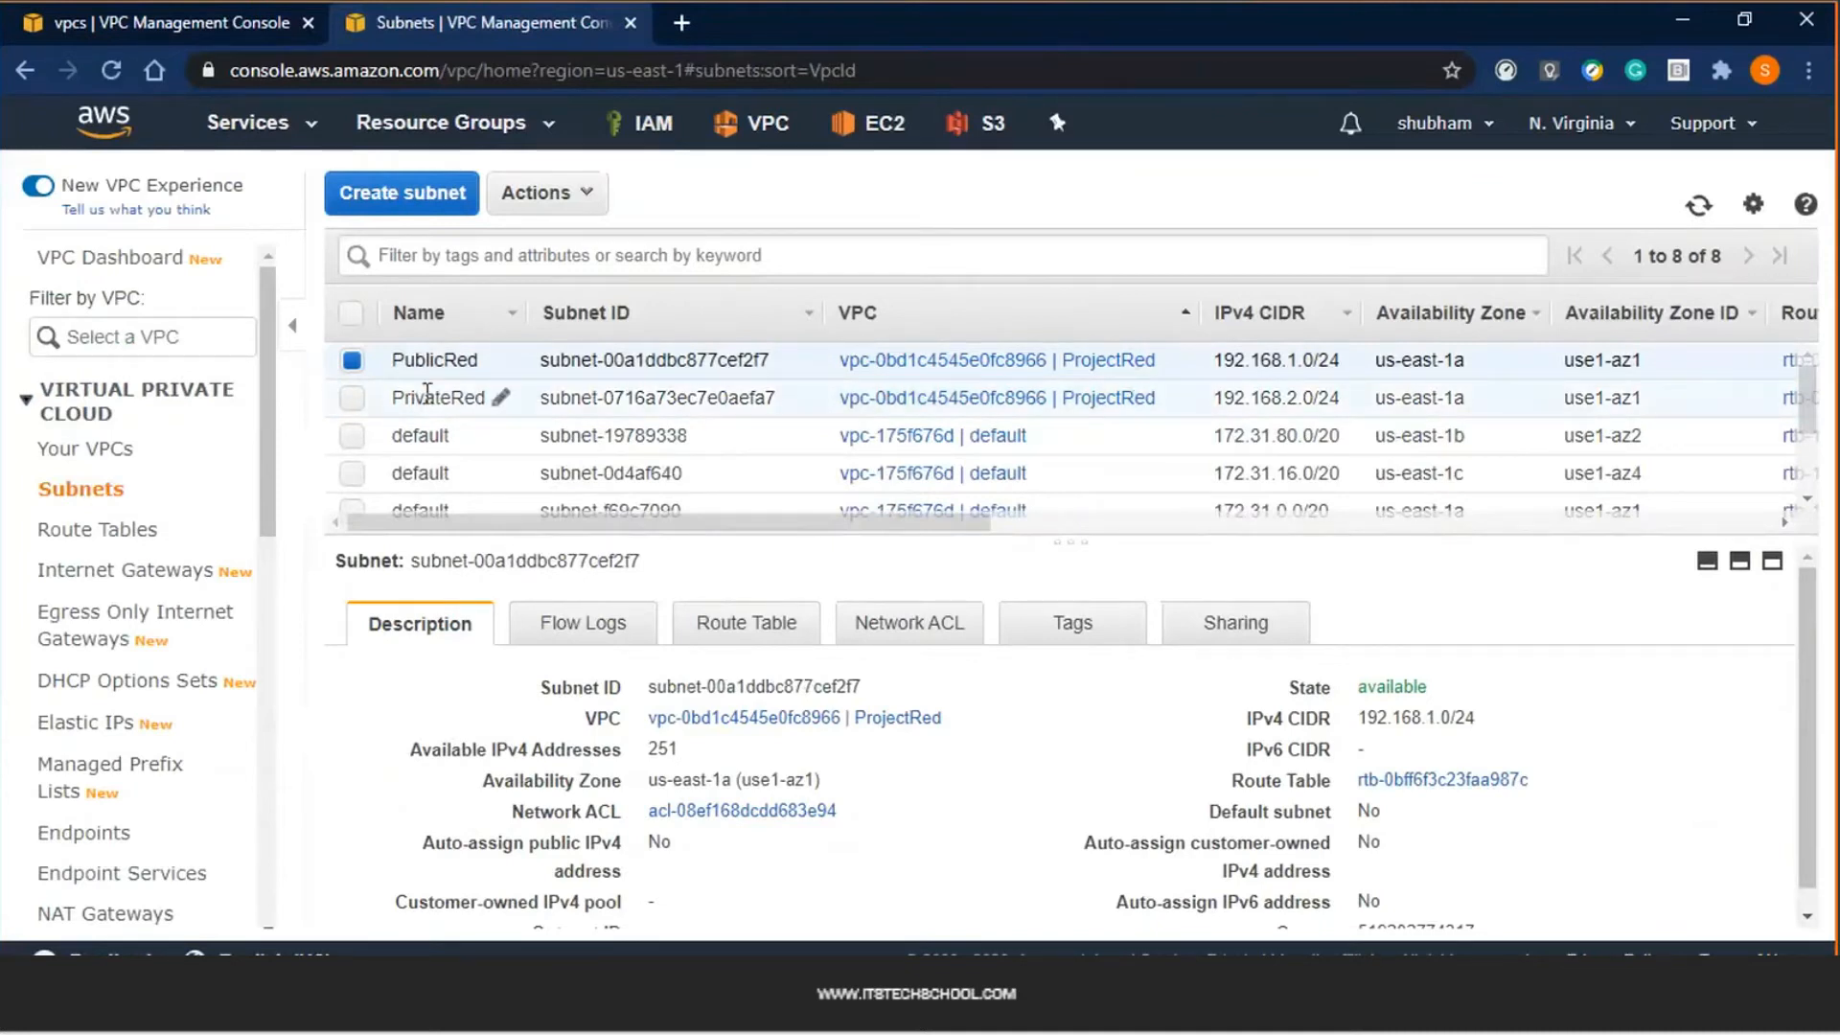
pyautogui.moveTo(1214, 361); pyautogui.dragTo(1341, 409)
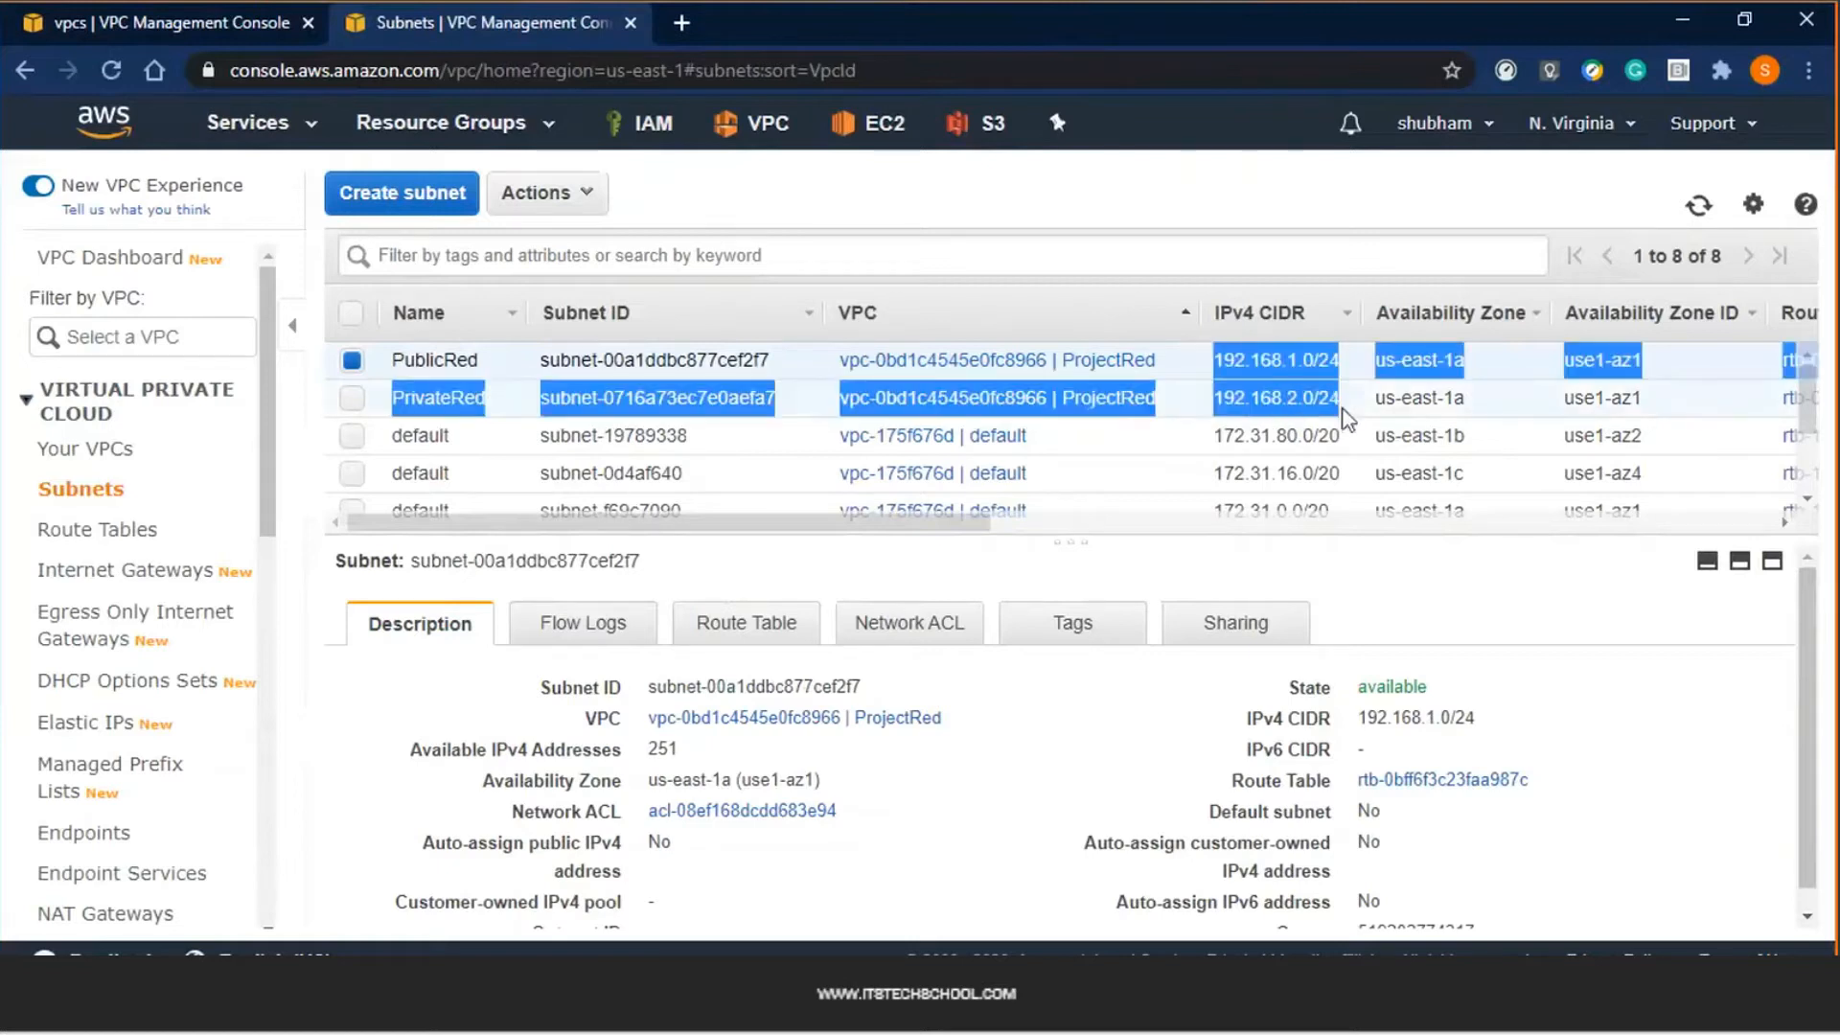
pyautogui.click(1061, 221)
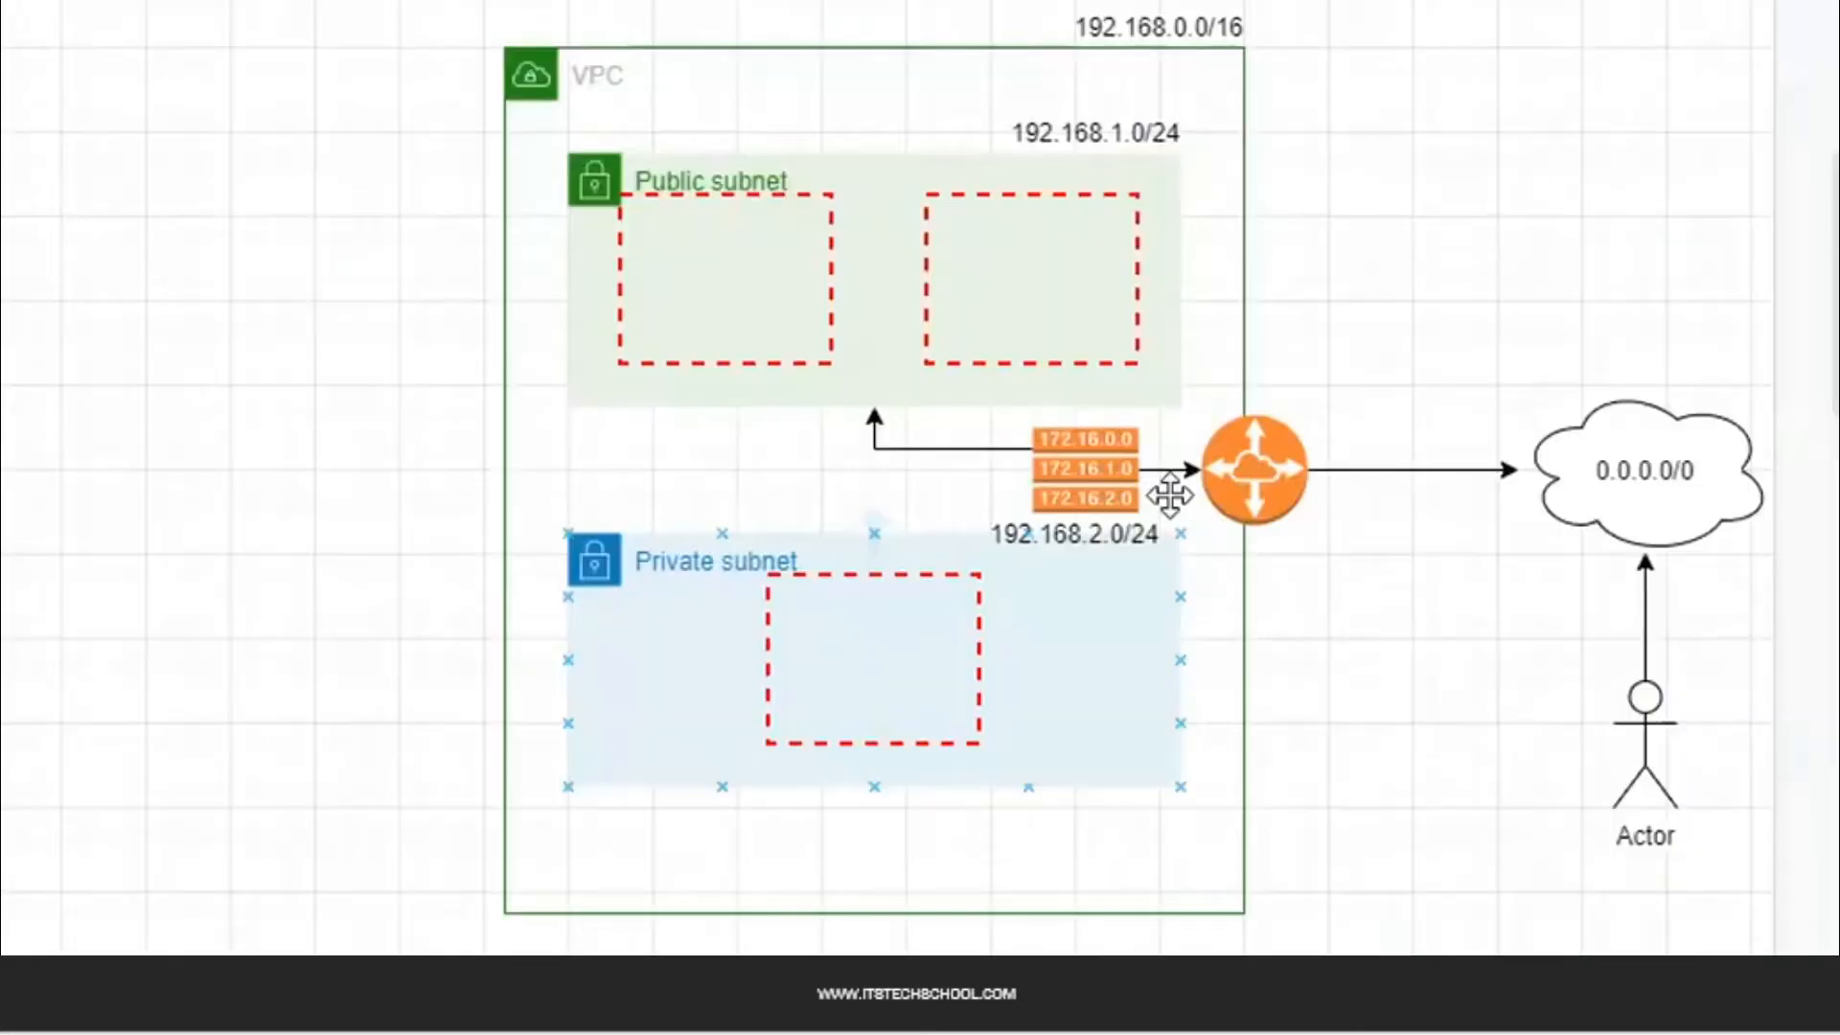
pyautogui.click(1125, 579)
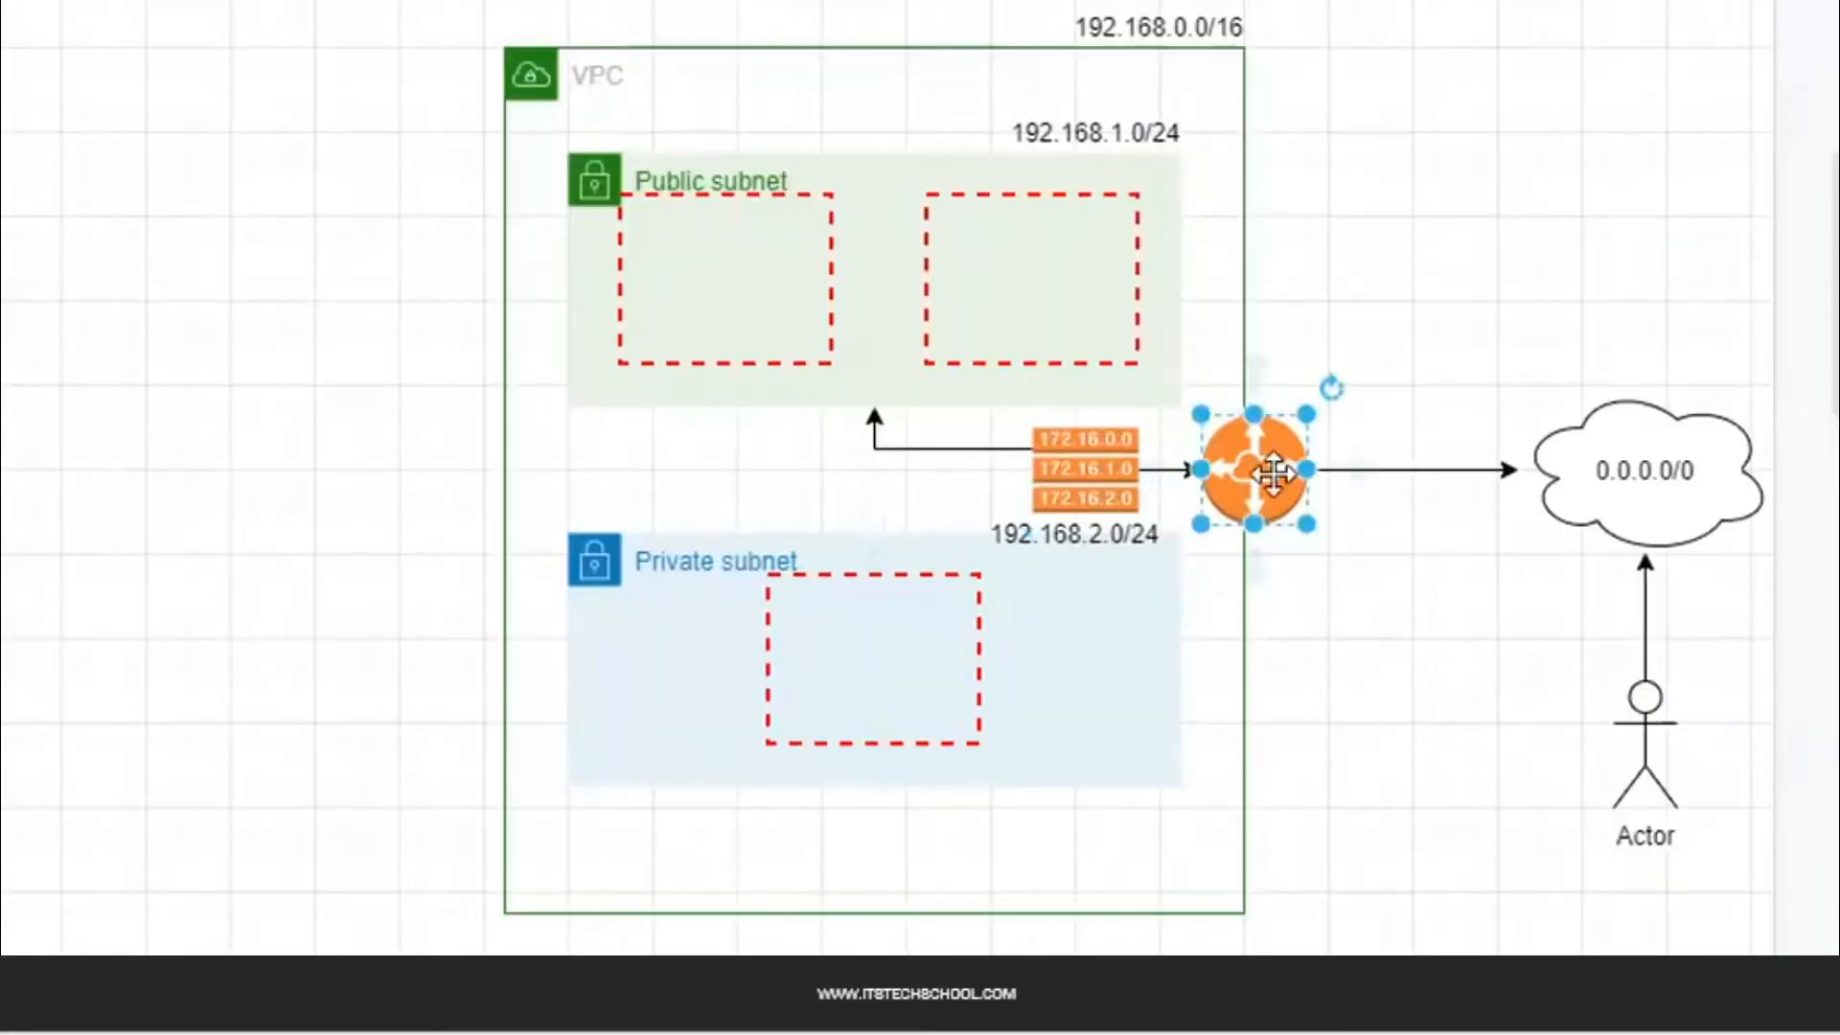
pyautogui.click(1079, 474)
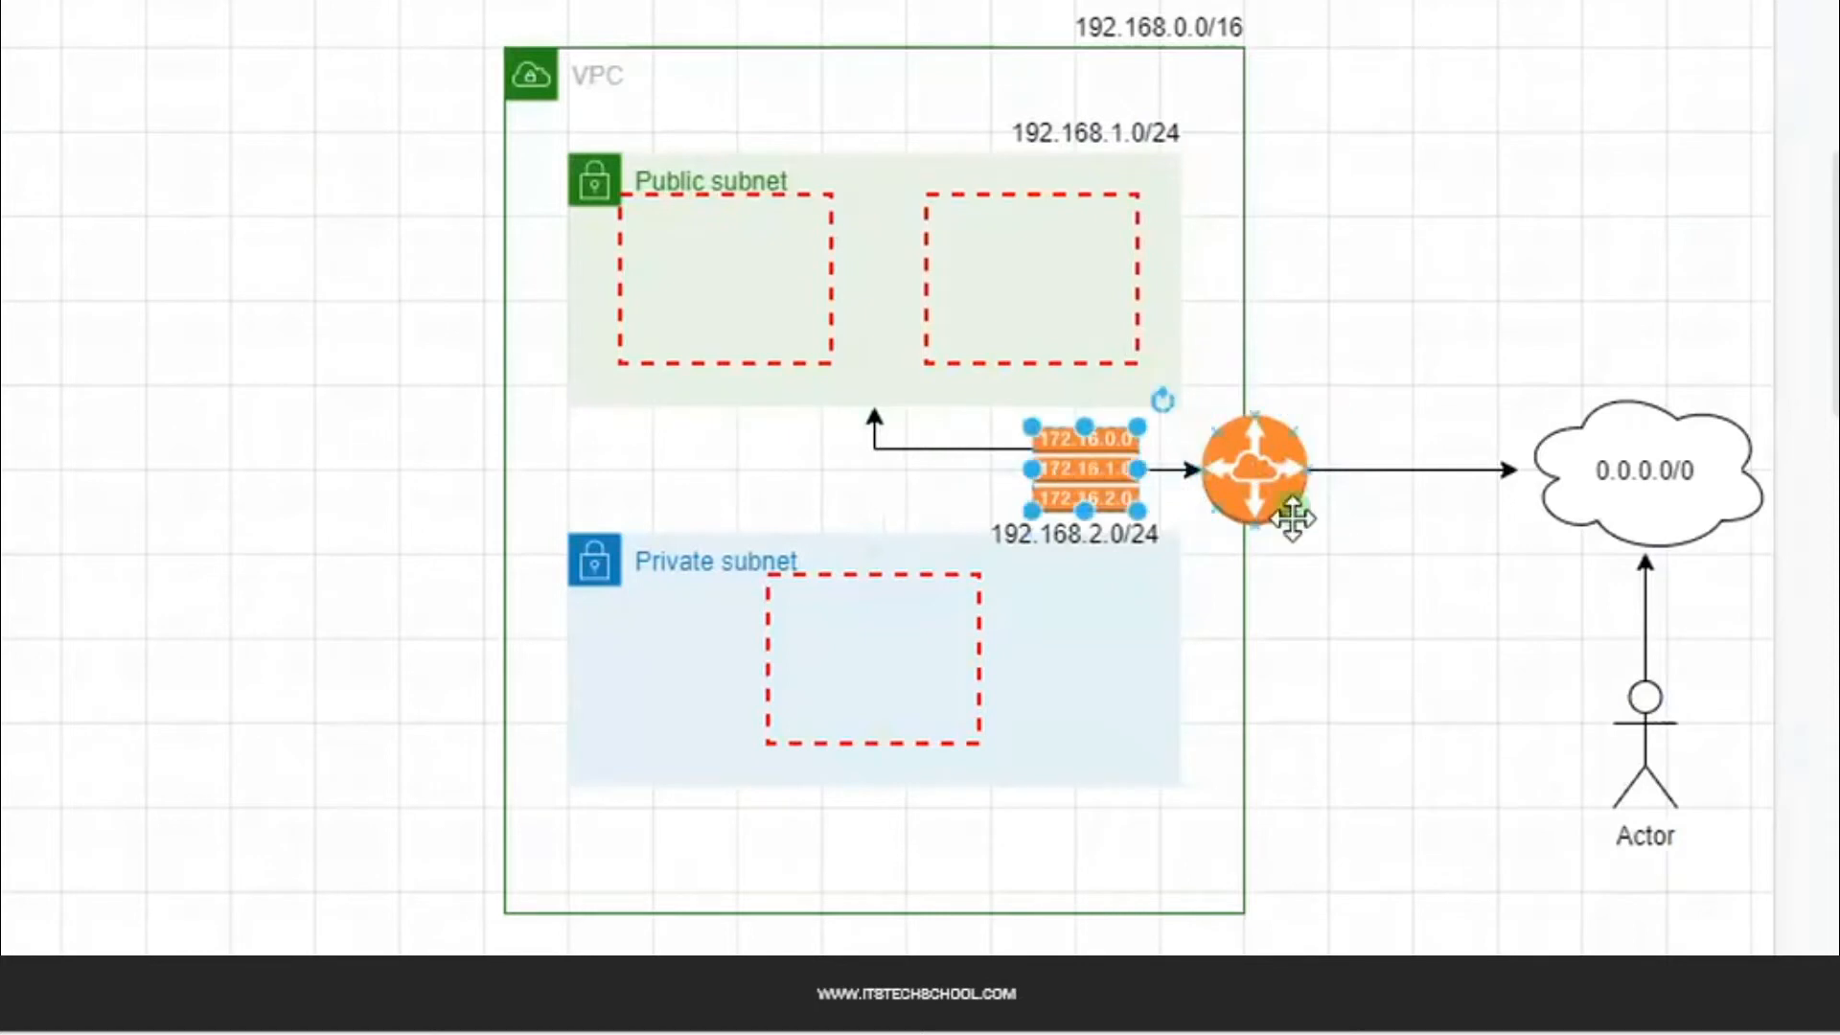
pyautogui.click(1245, 475)
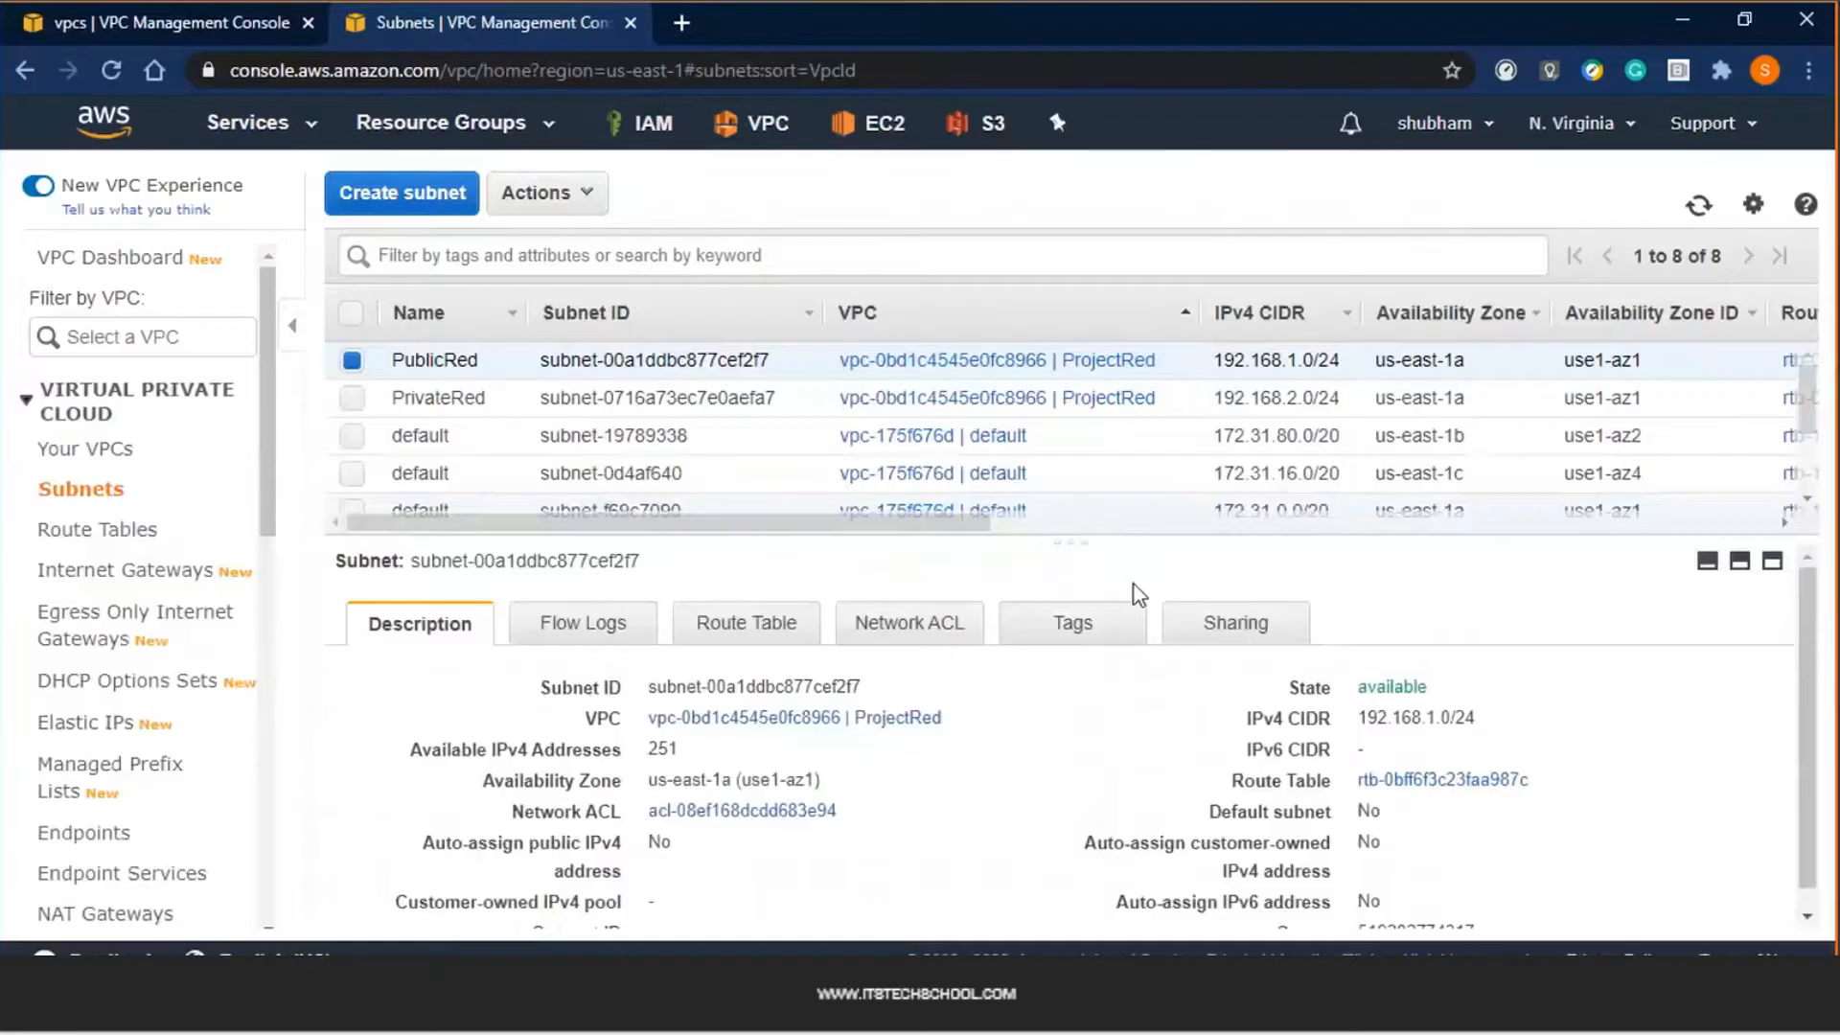
# From the Internet gateways list, begin creating a new internet gateway.
pyautogui.click(169, 571)
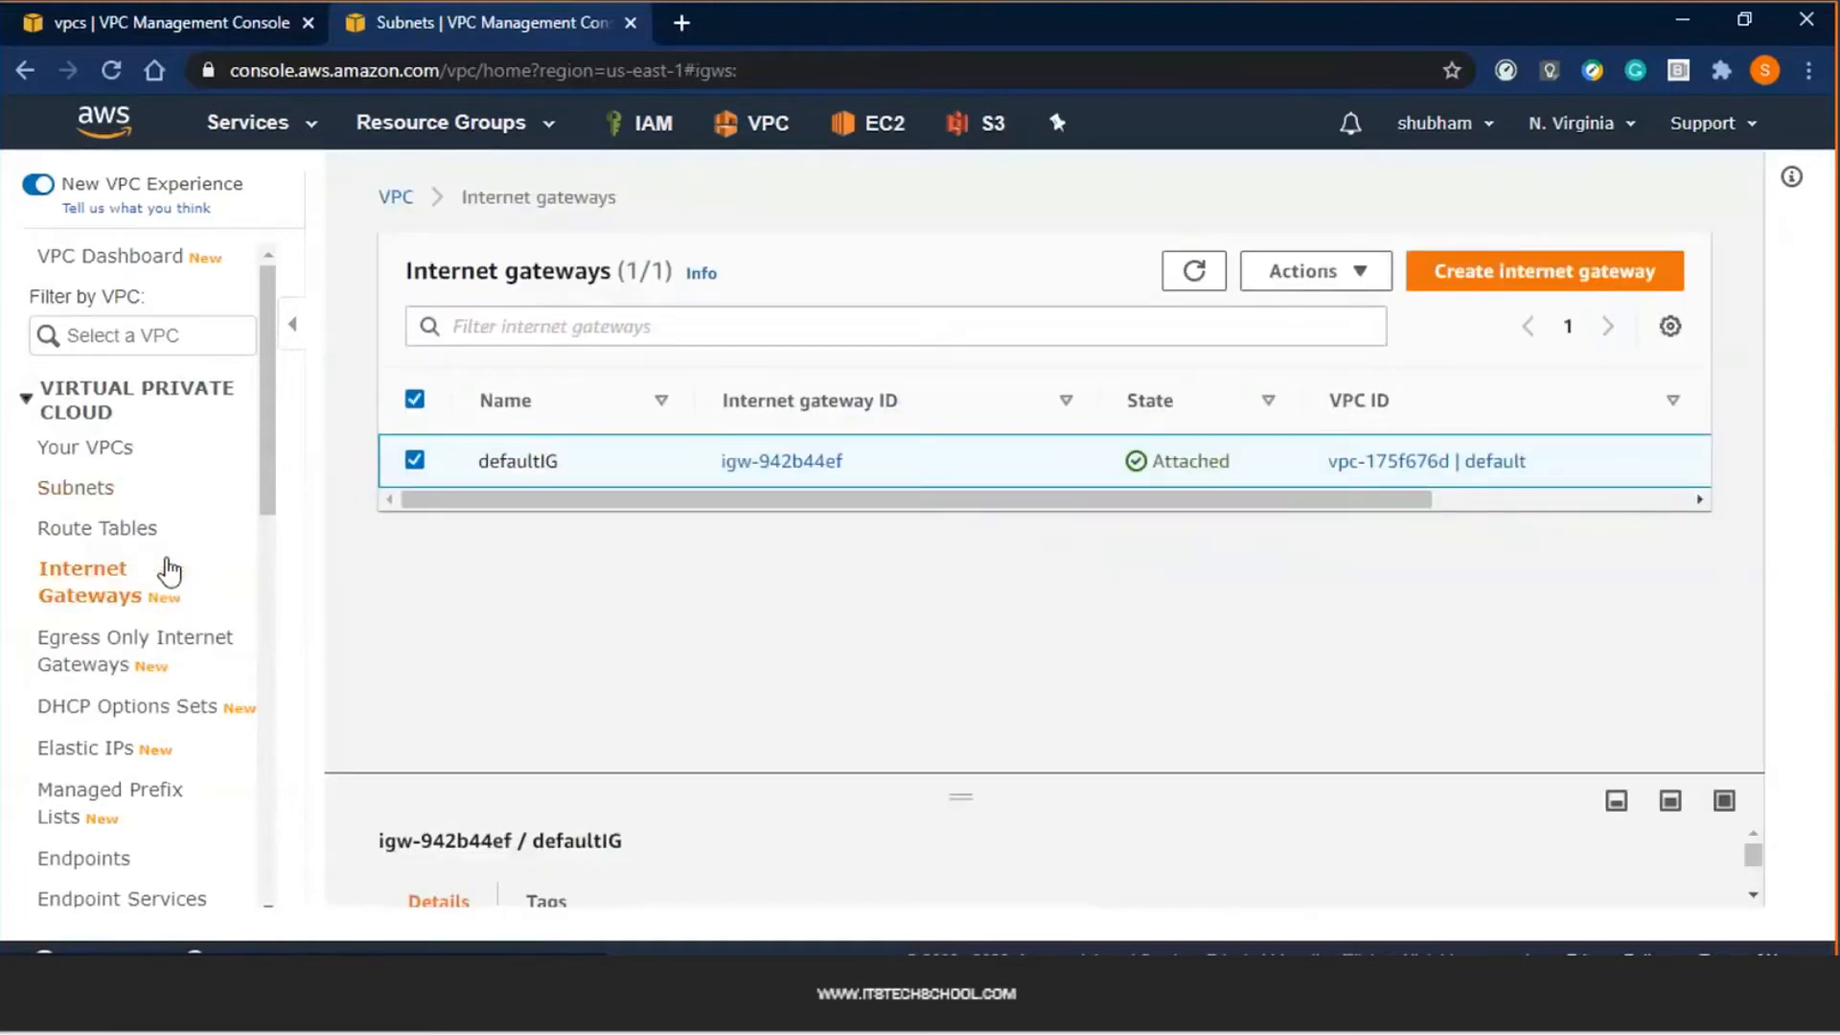
pyautogui.moveTo(986, 502); pyautogui.dragTo(813, 538)
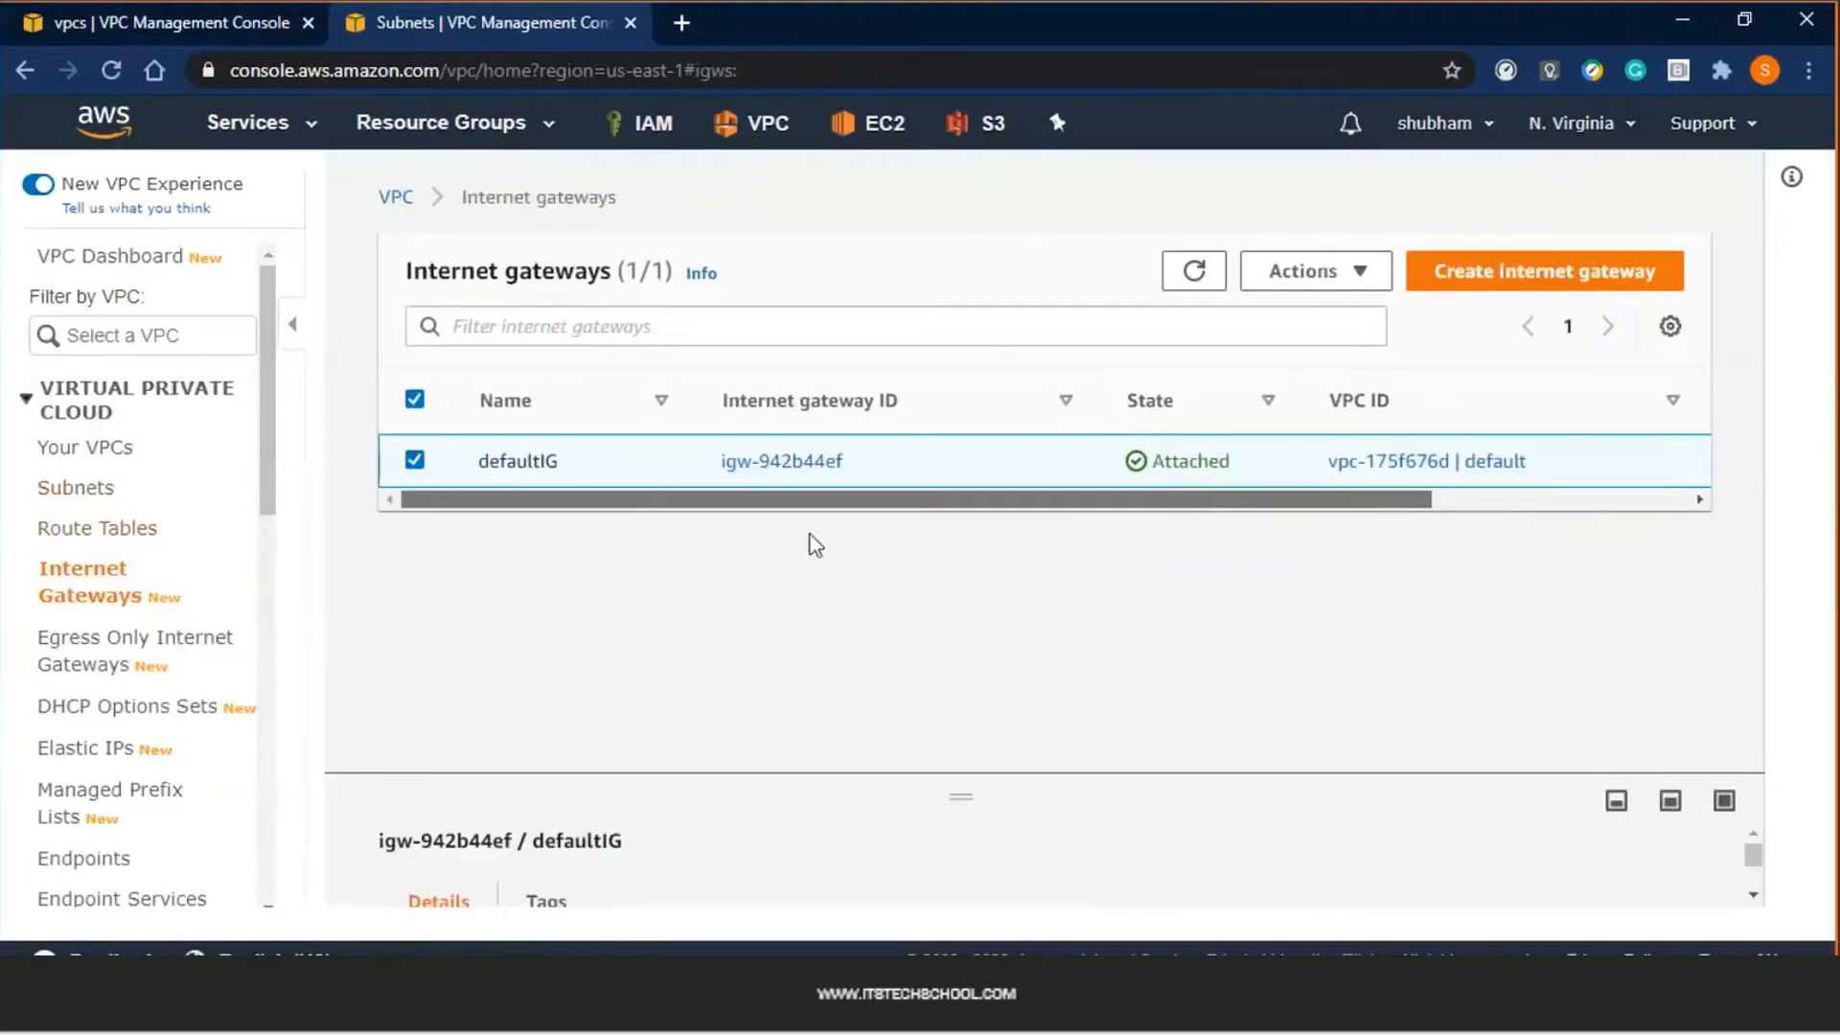
pyautogui.click(1485, 288)
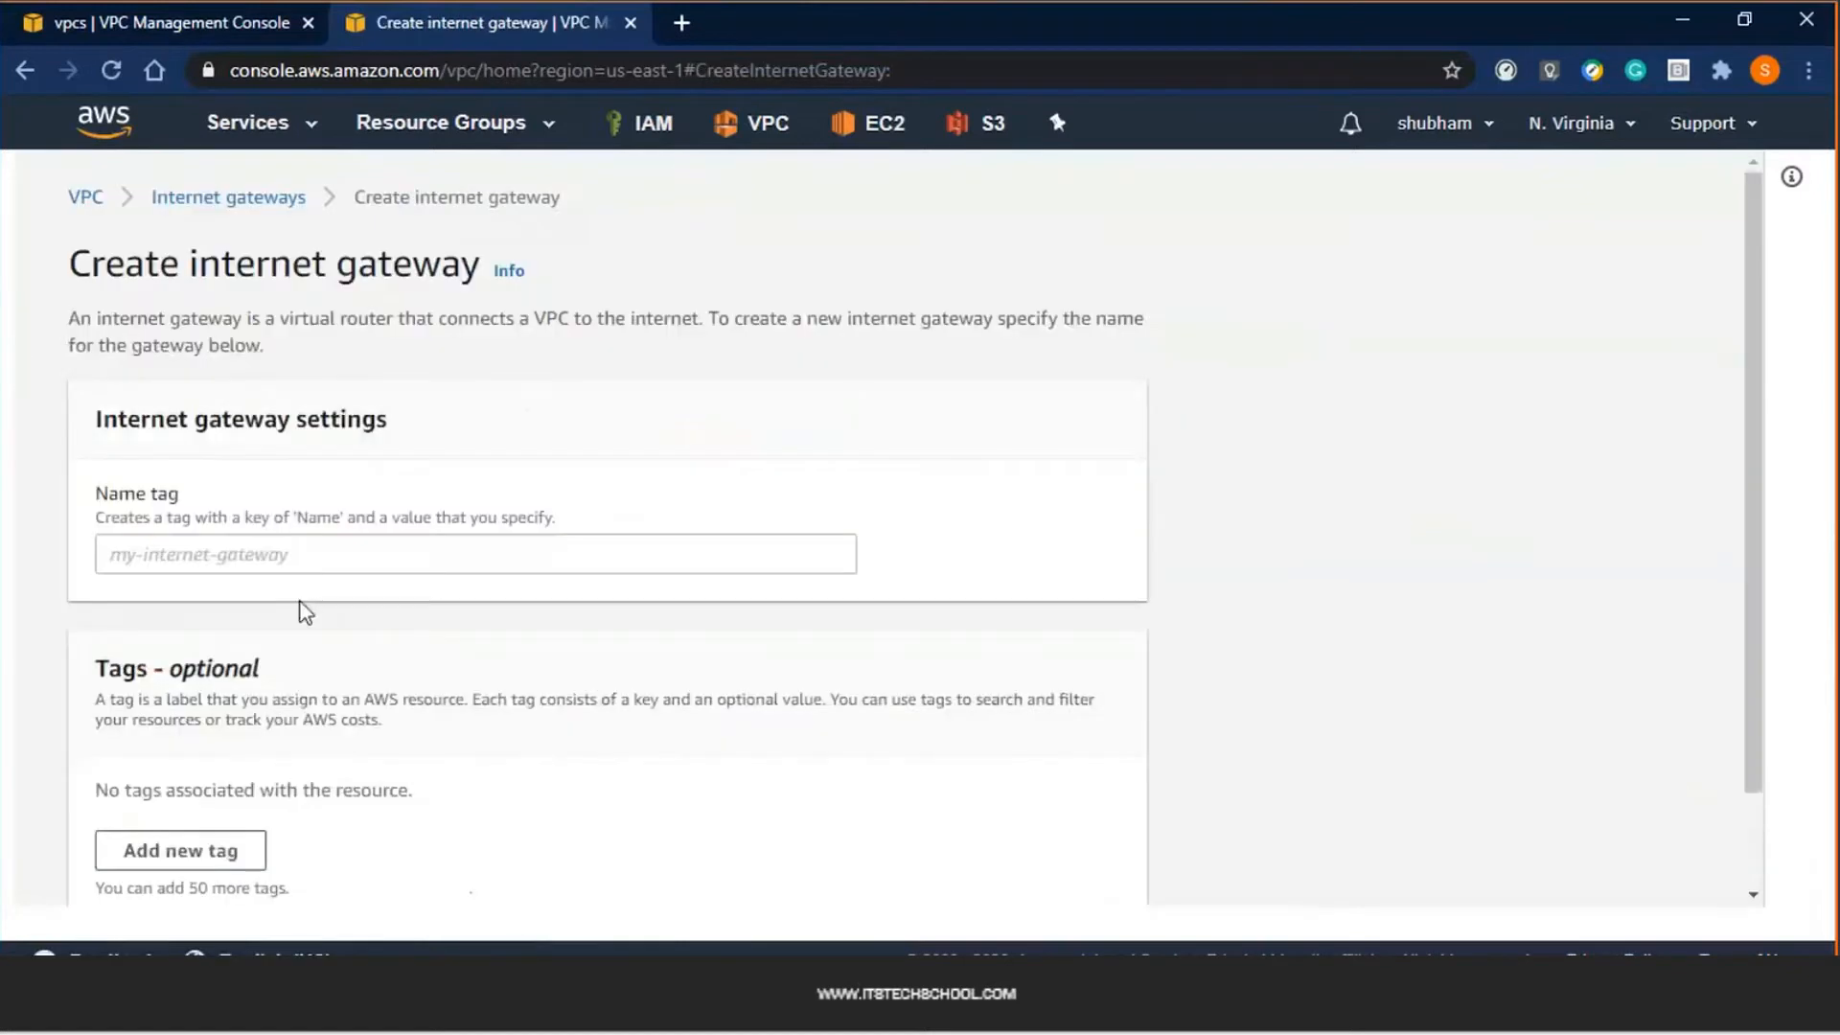
# Name the new internet gateway RedIG and create it.
pyautogui.click(295, 541)
pyautogui.write('Re')
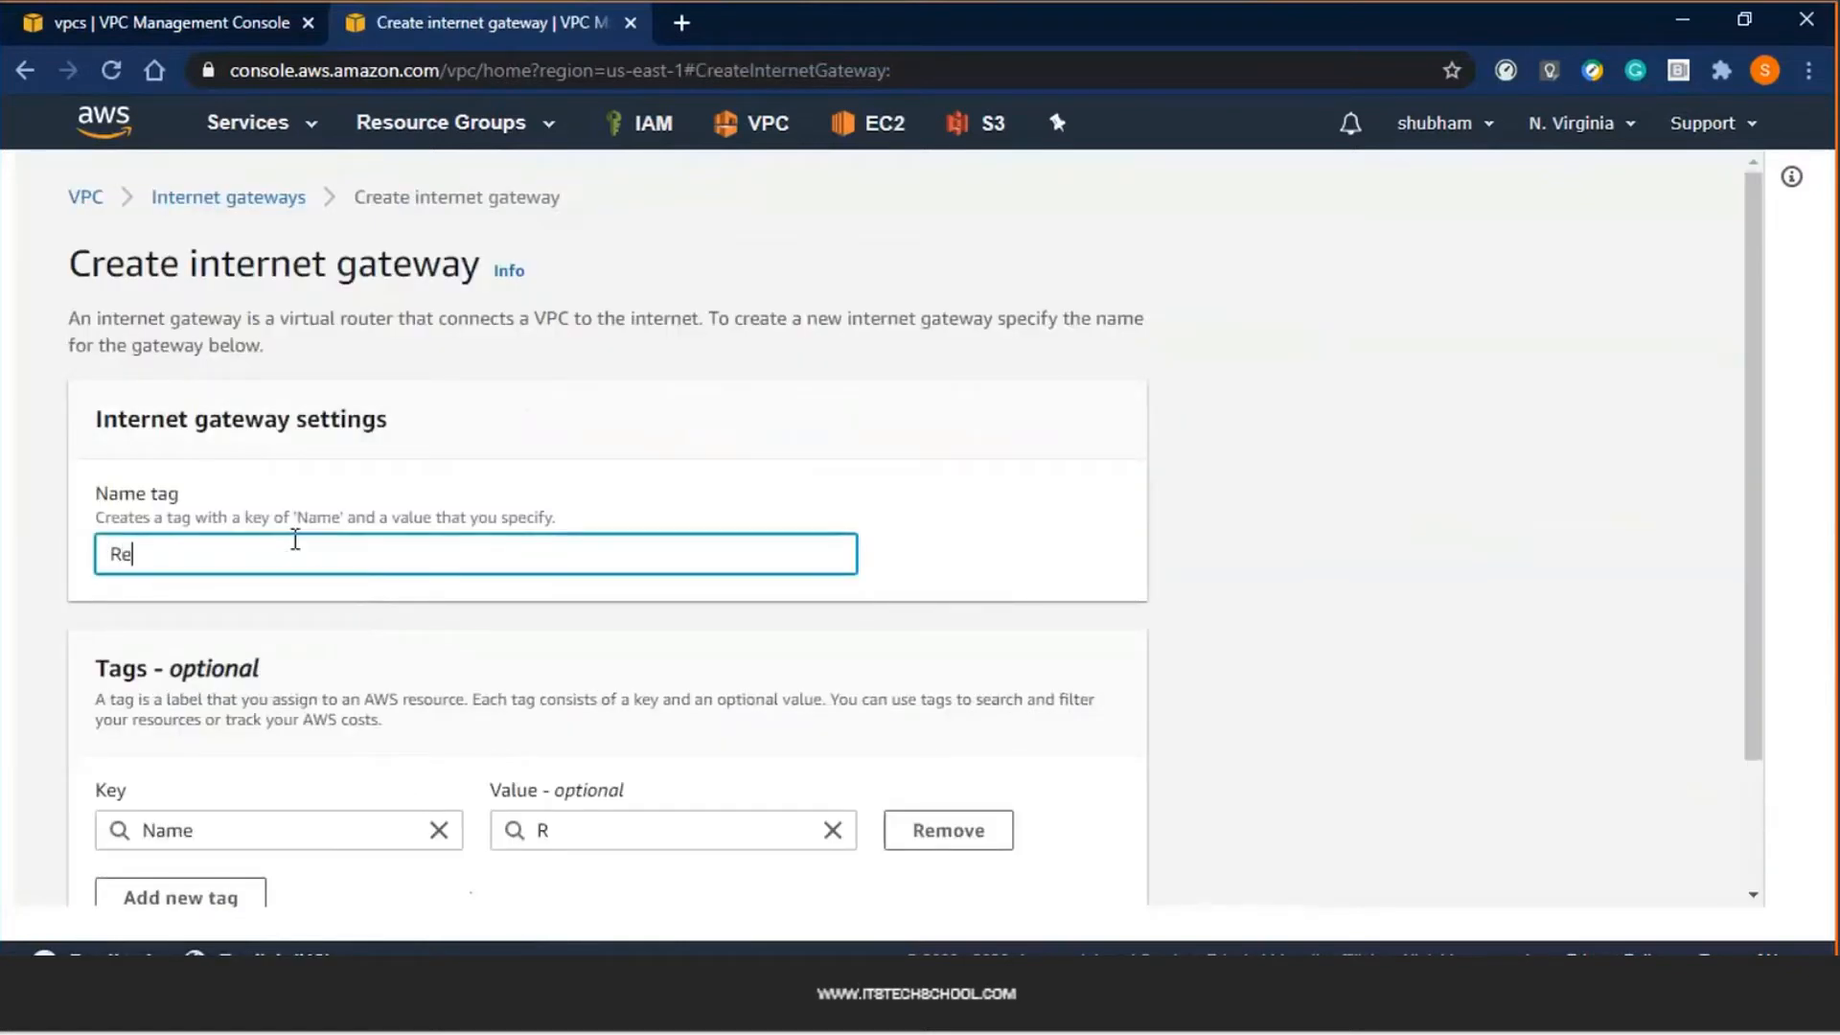
pyautogui.write('dIG')
pyautogui.scroll(-2, 292, 541)
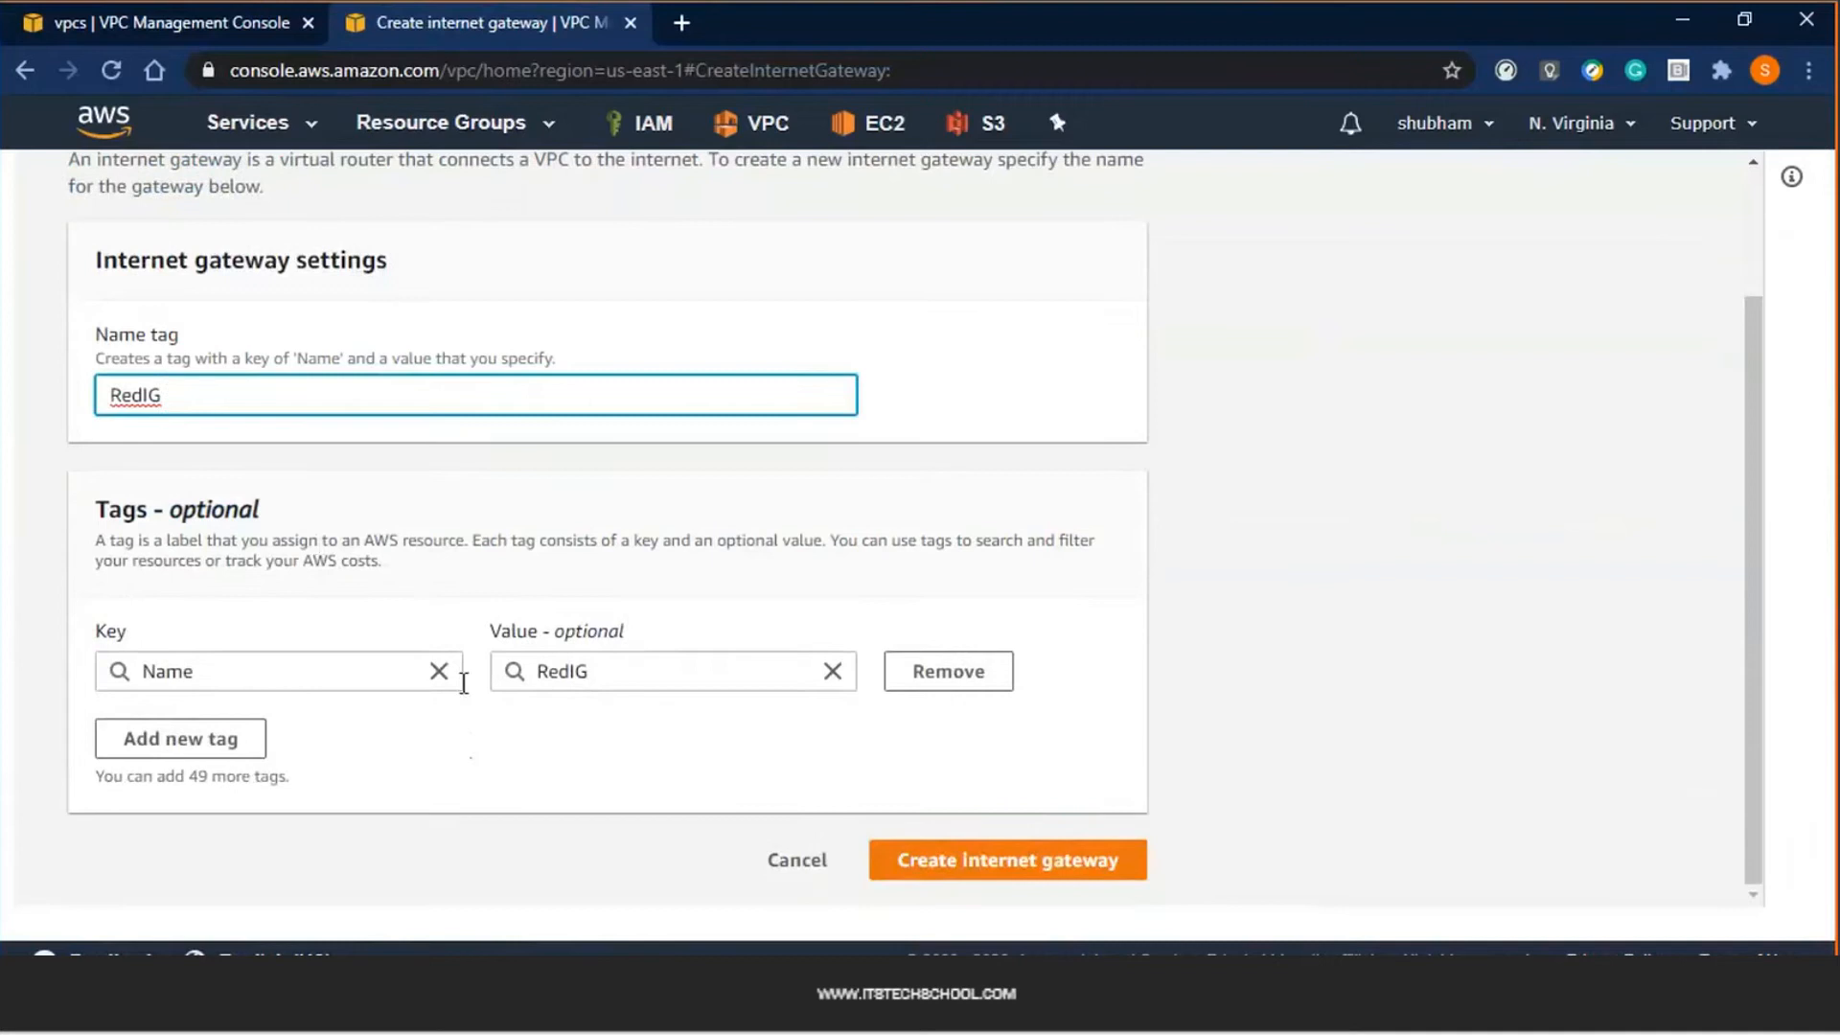
pyautogui.click(1033, 875)
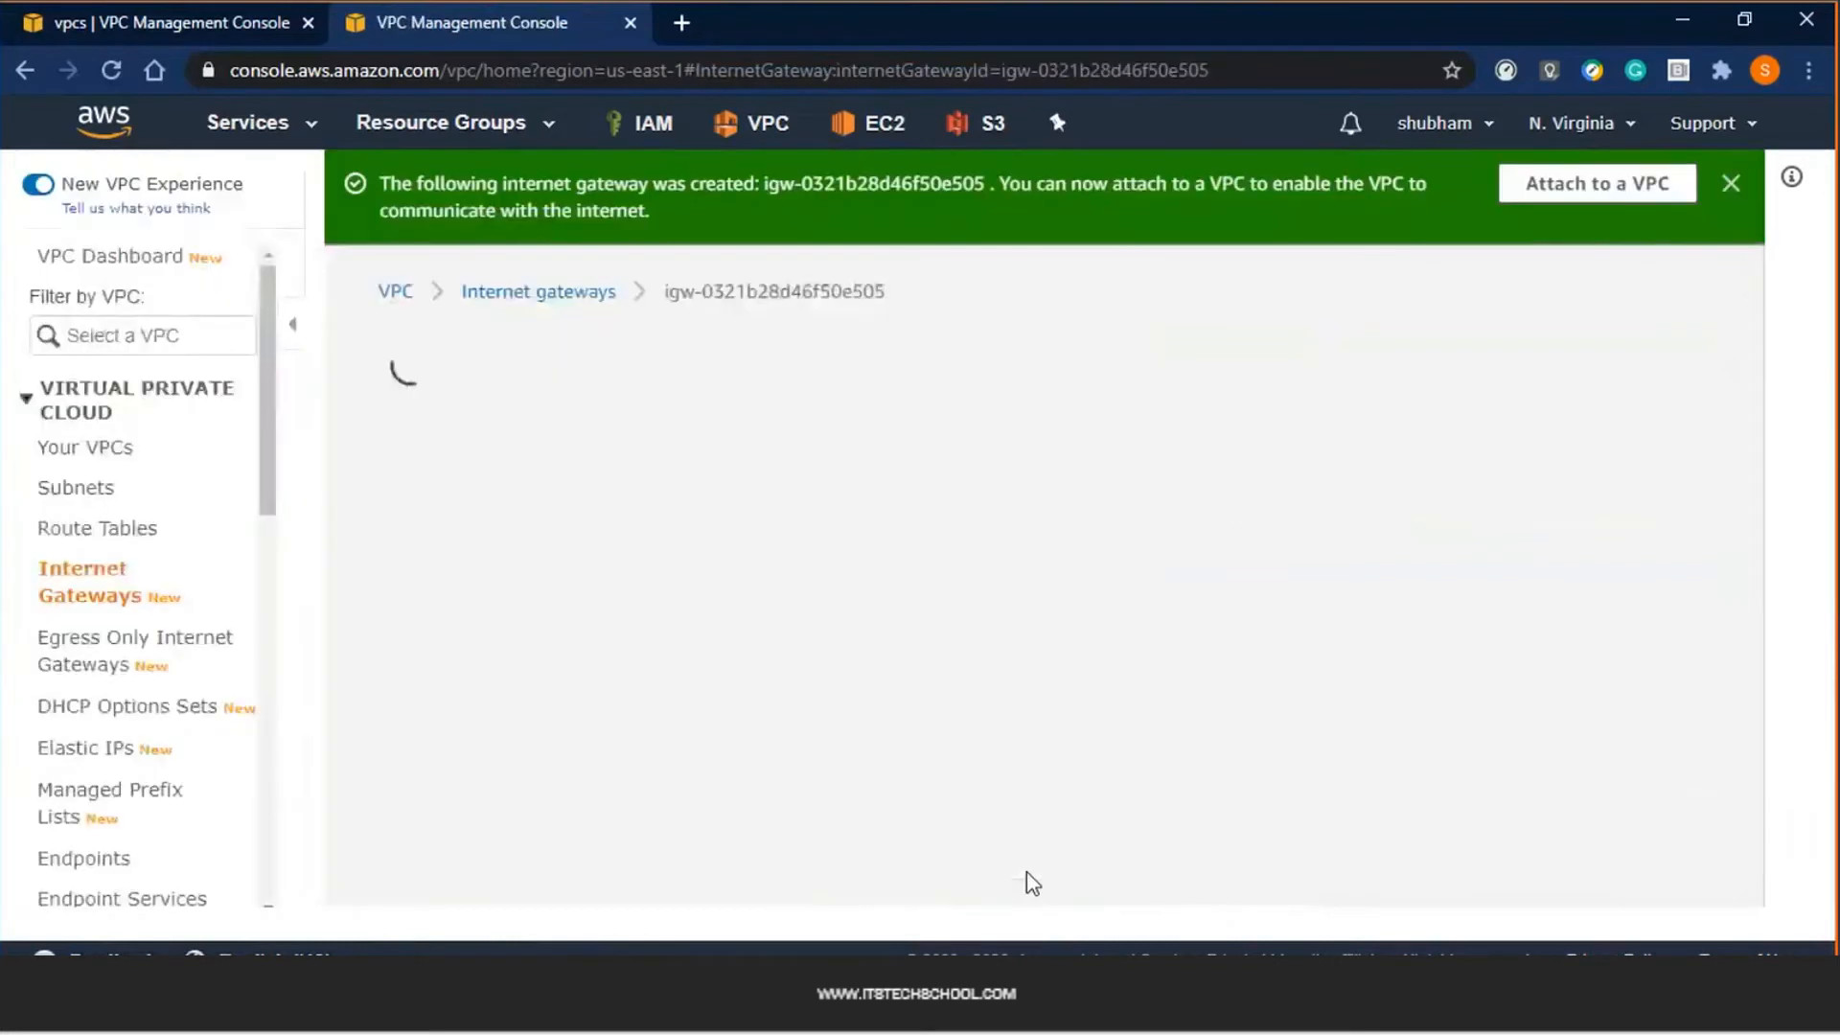
# Dismiss the gateway-created banner and choose Attach to VPC from RedIG's Actions menu.
pyautogui.scroll(-1, 596, 633)
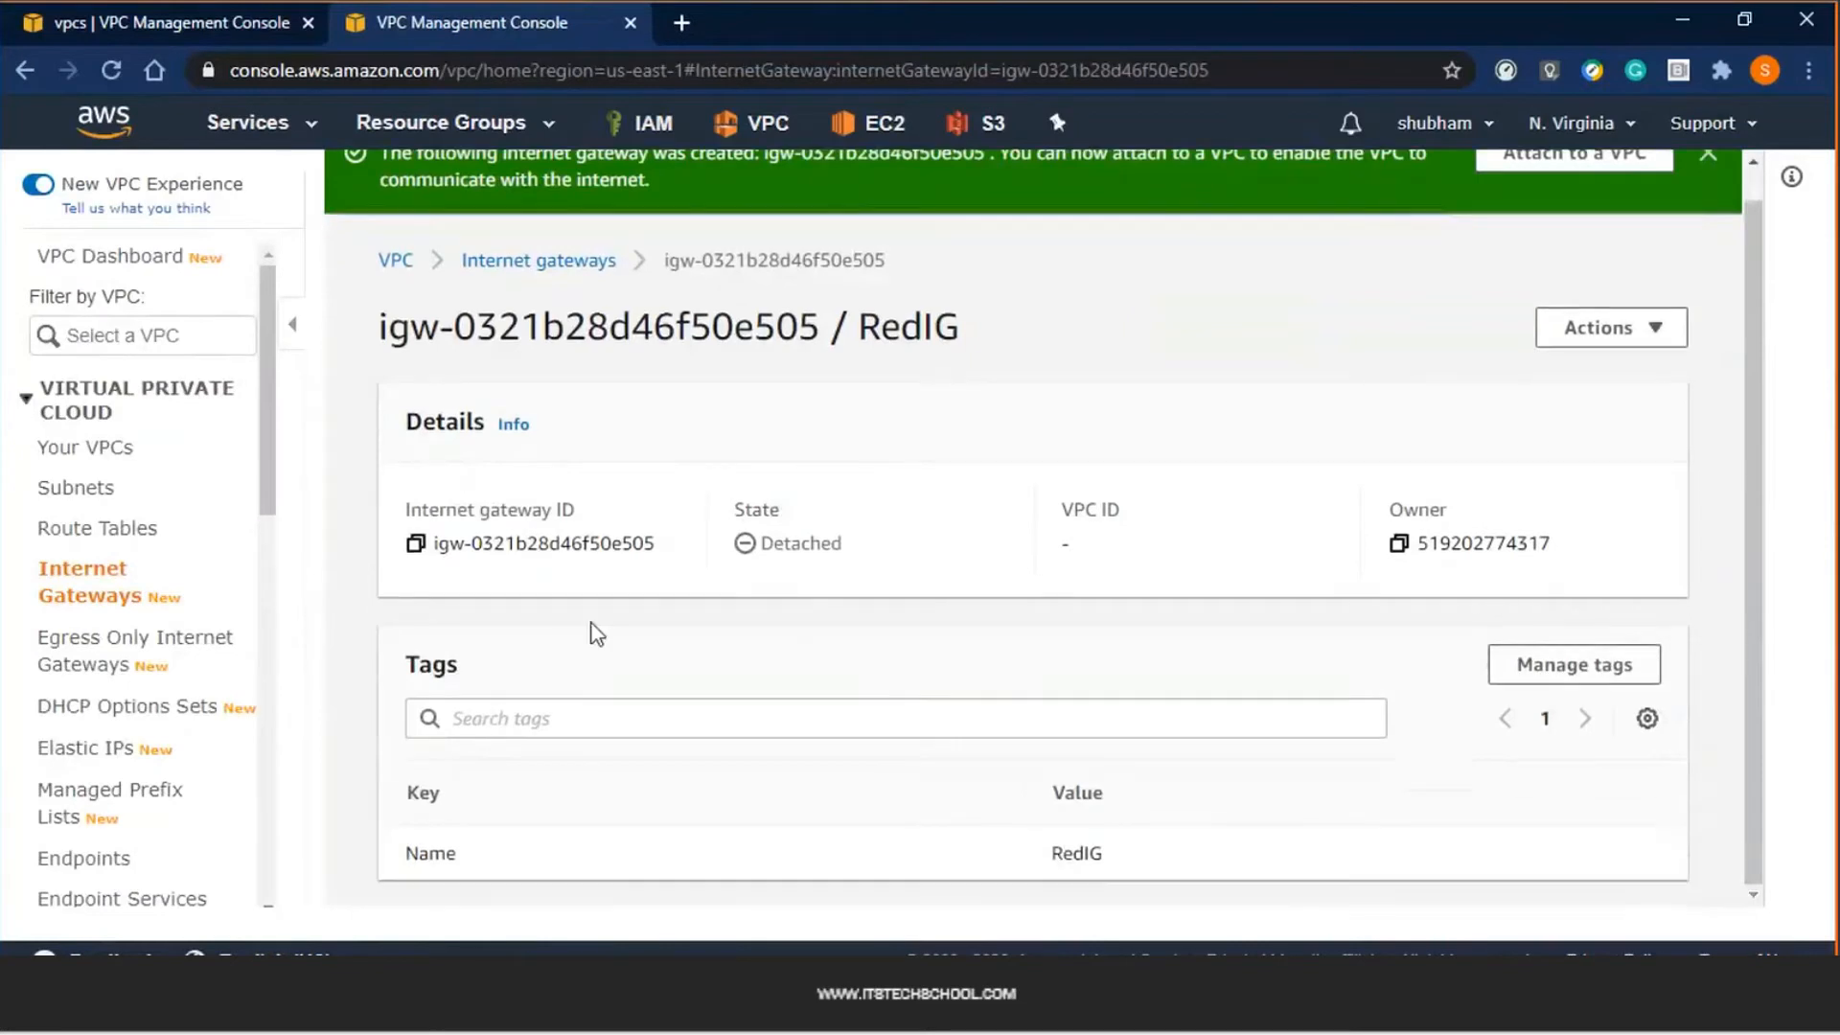
pyautogui.scroll(1, 706, 707)
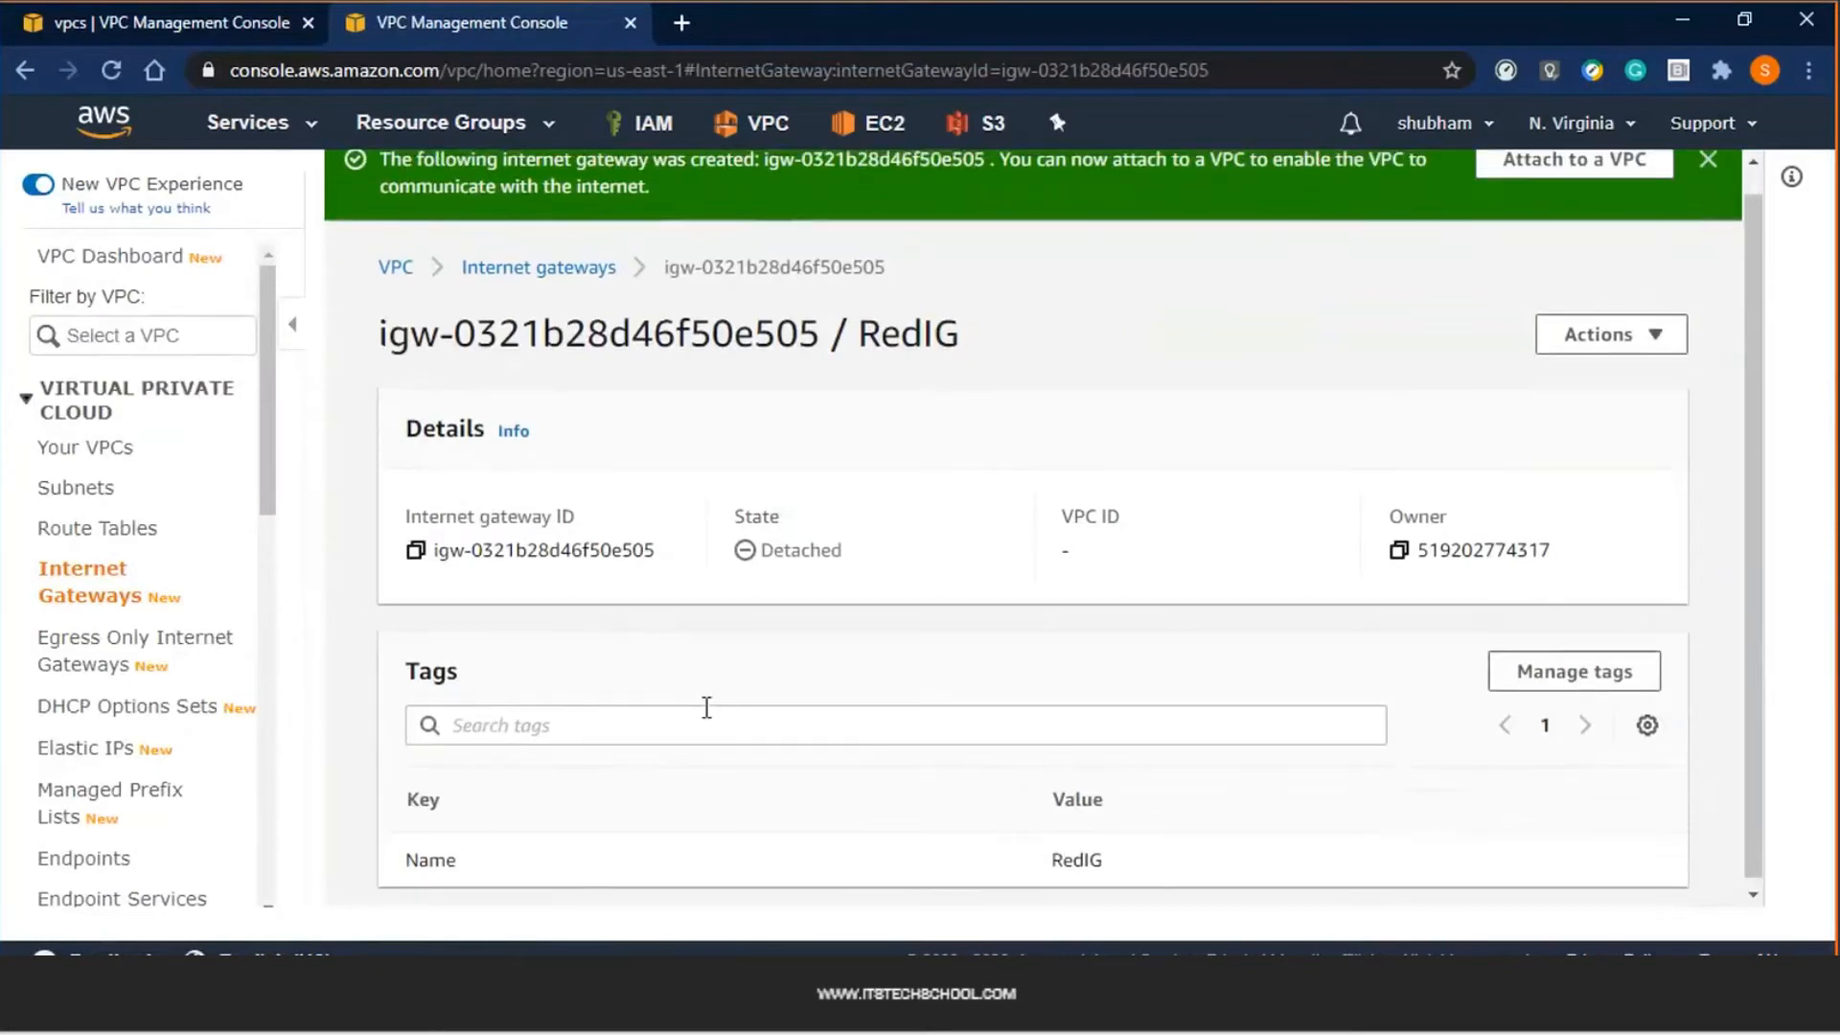
pyautogui.scroll(1, 707, 707)
pyautogui.moveTo(764, 573); pyautogui.dragTo(854, 577)
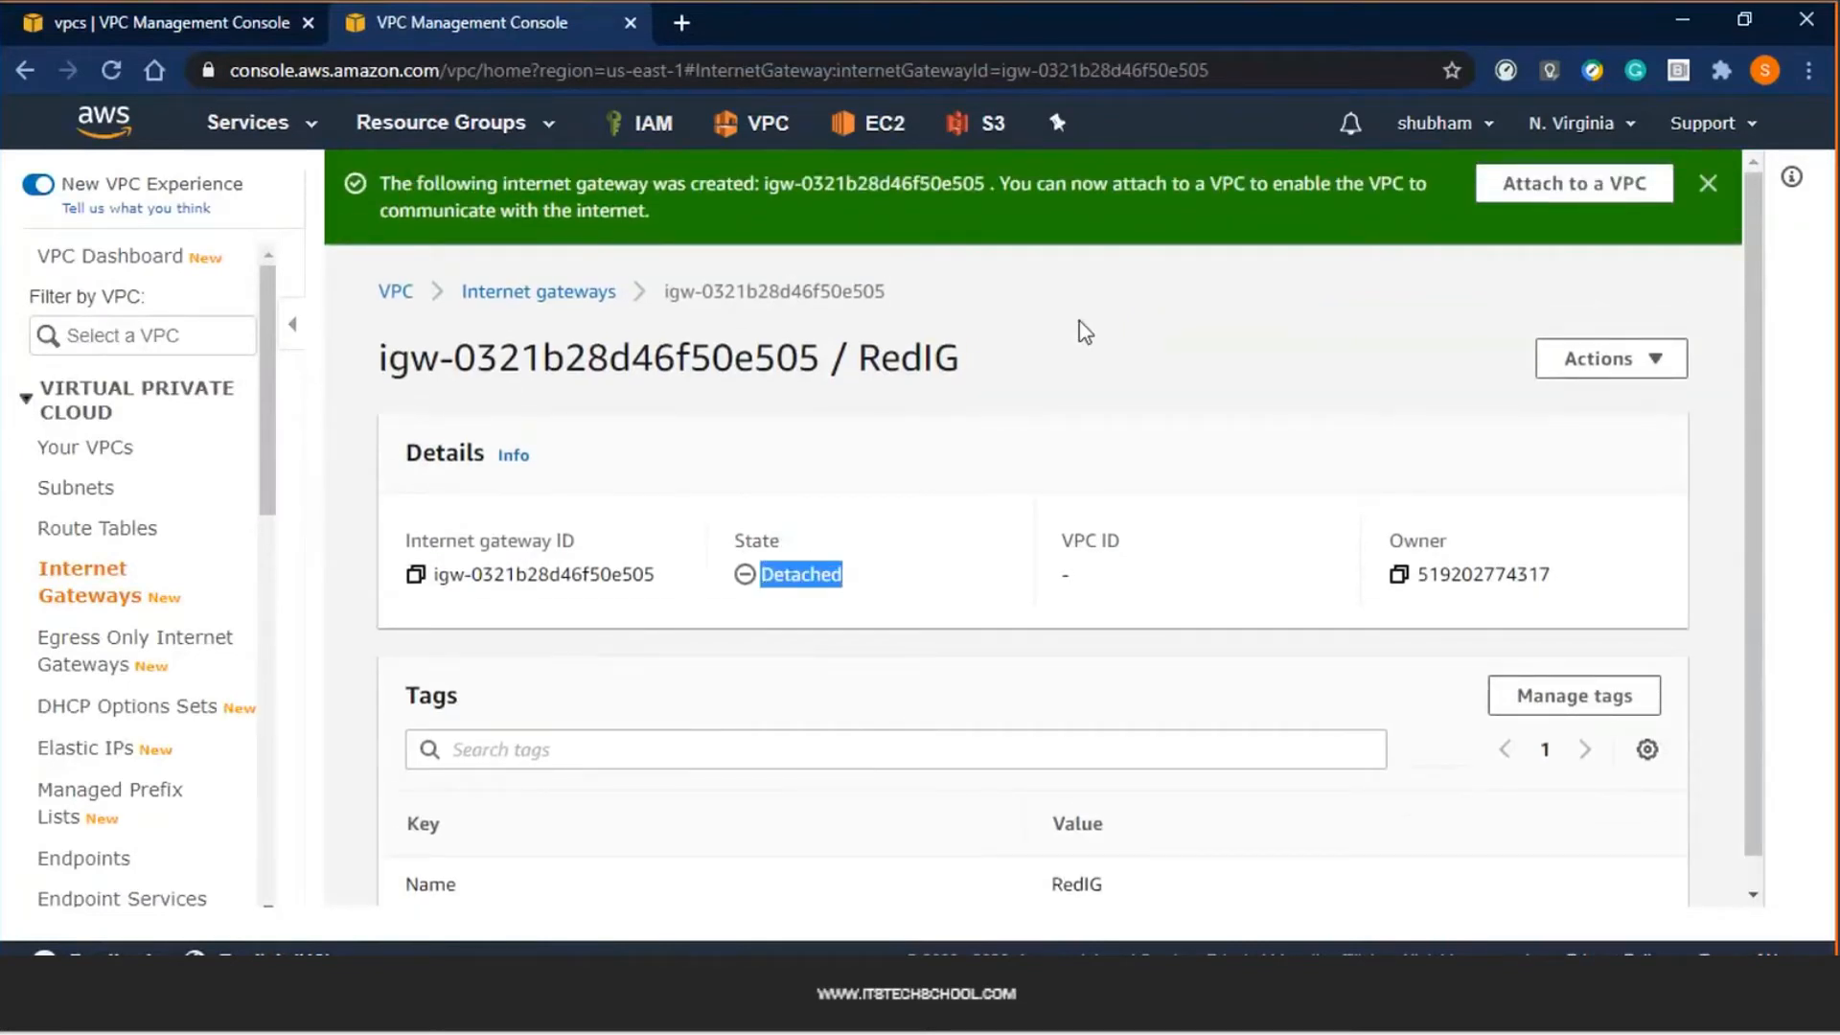
pyautogui.click(1708, 183)
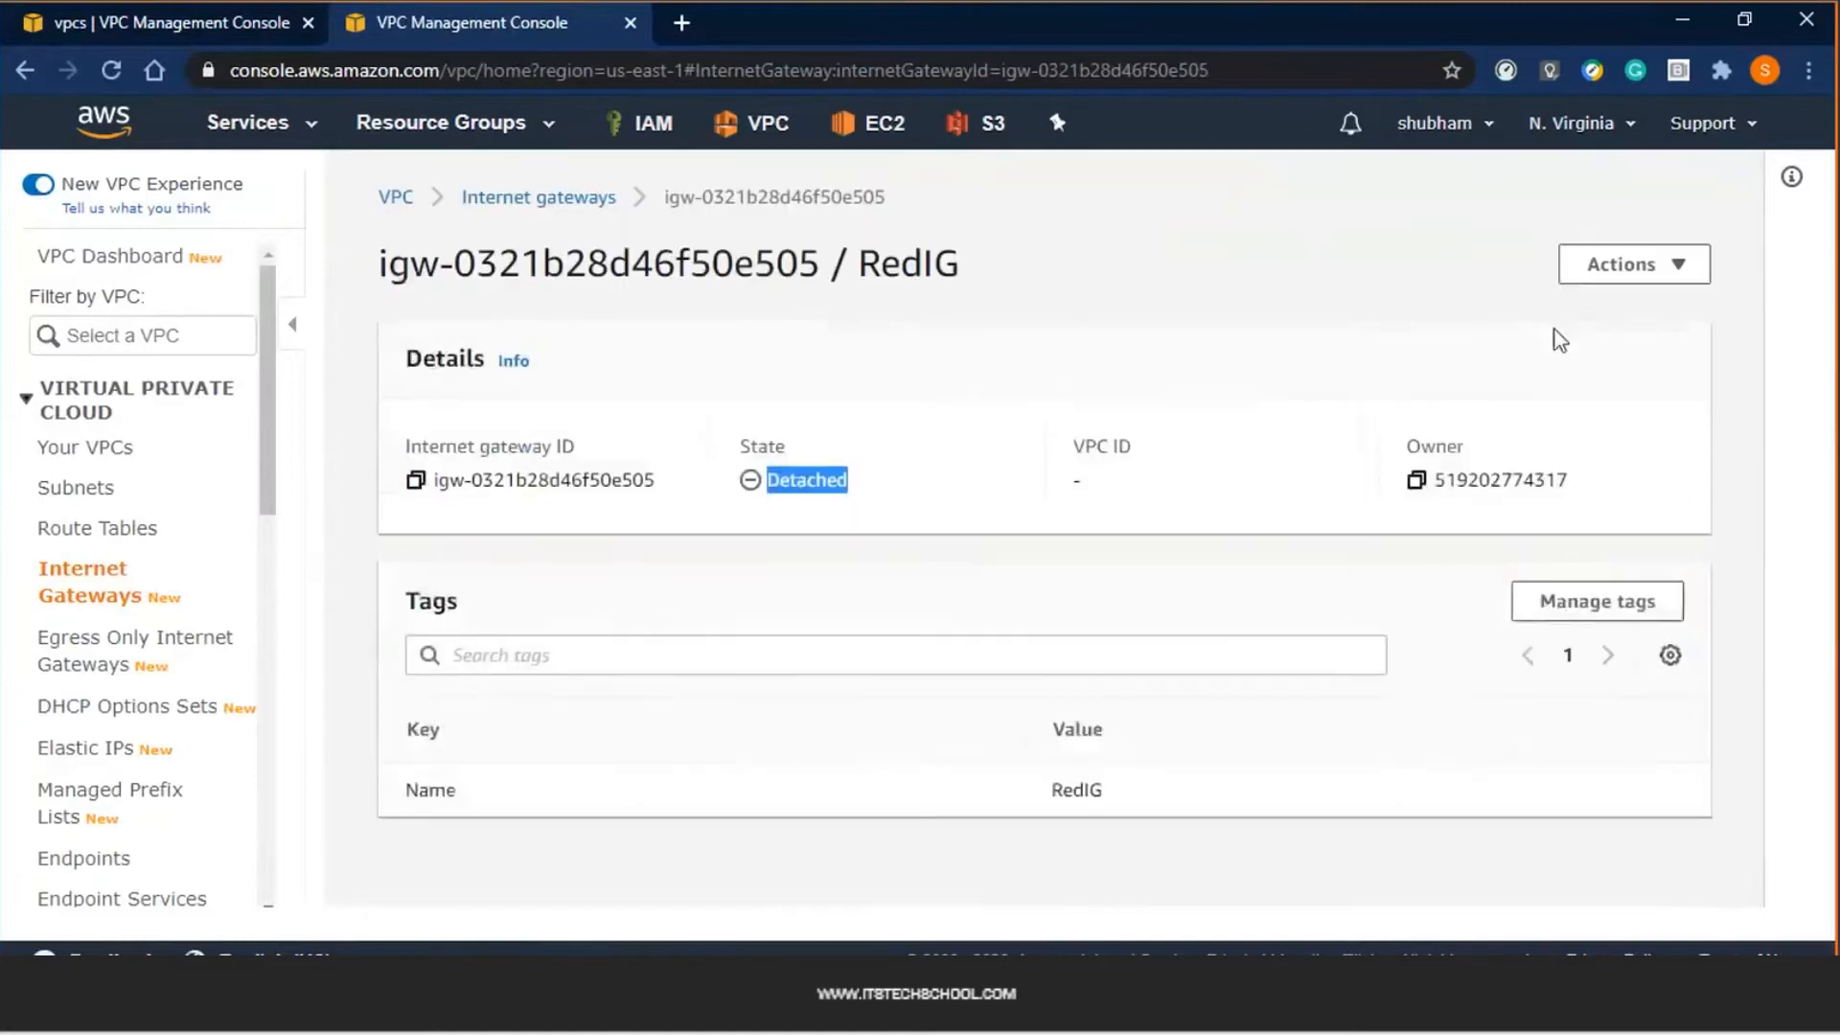
pyautogui.click(1647, 280)
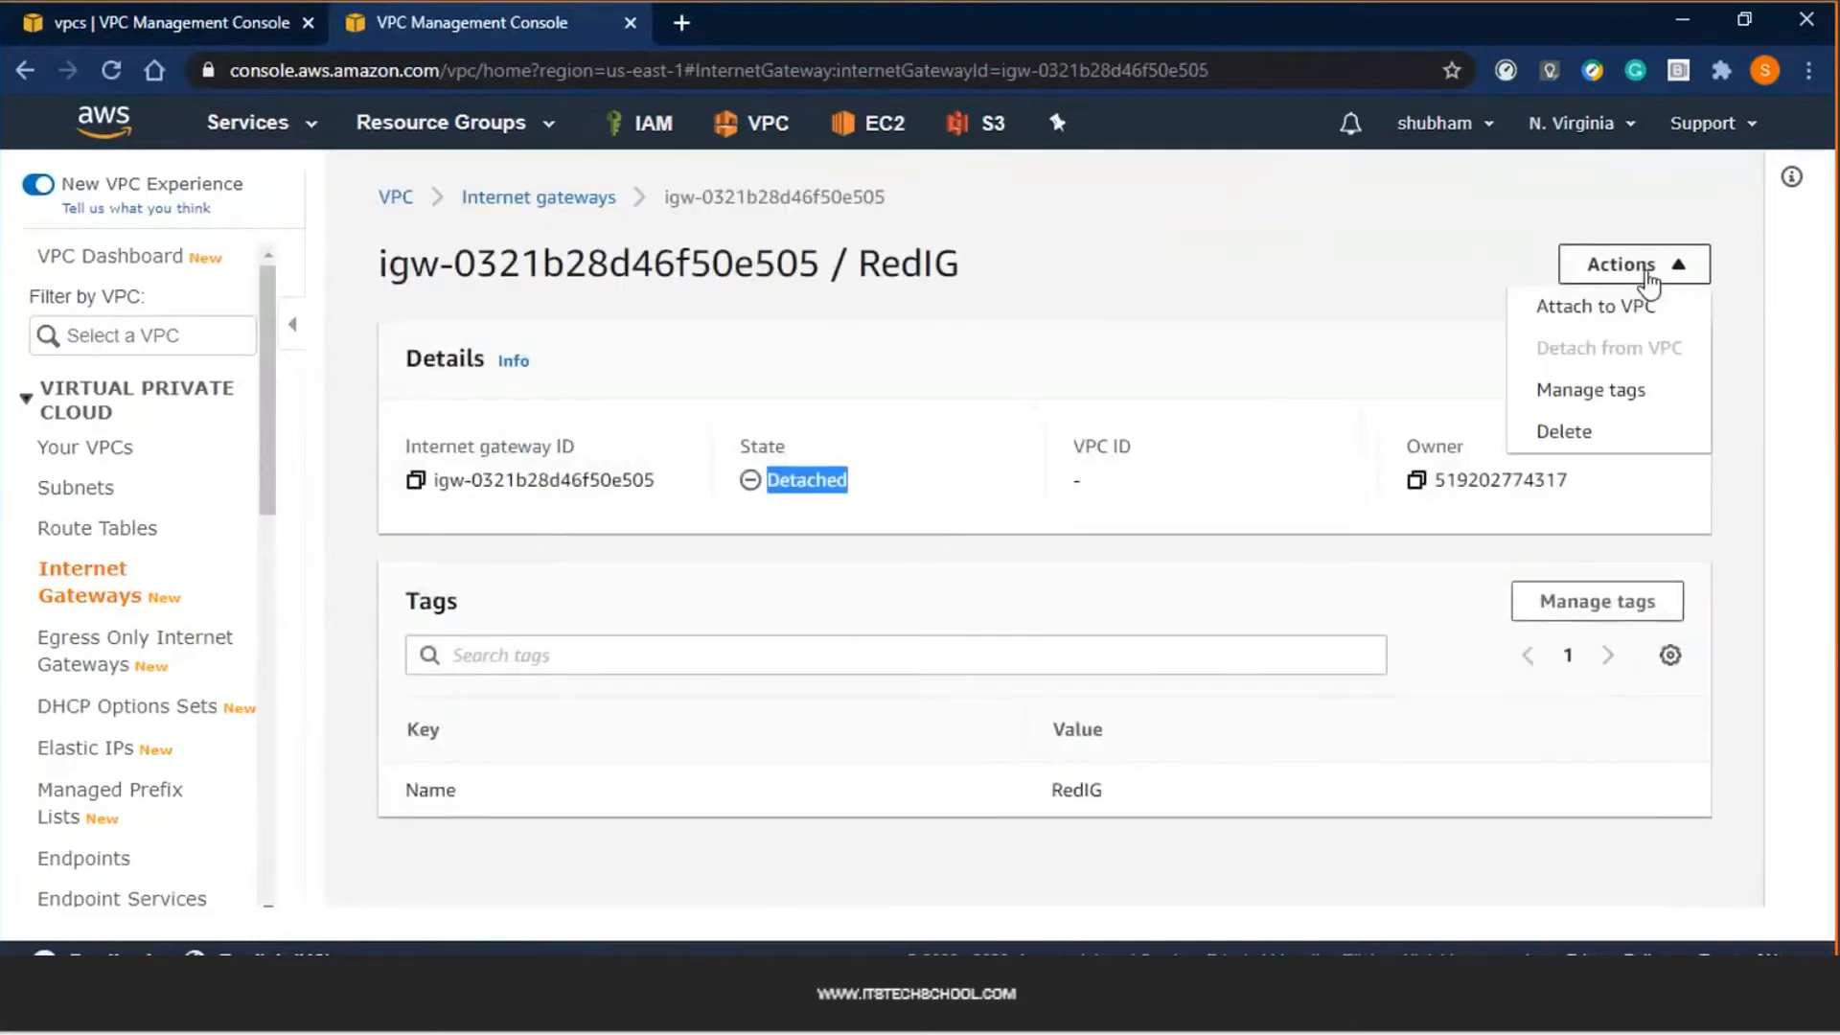
pyautogui.click(1621, 308)
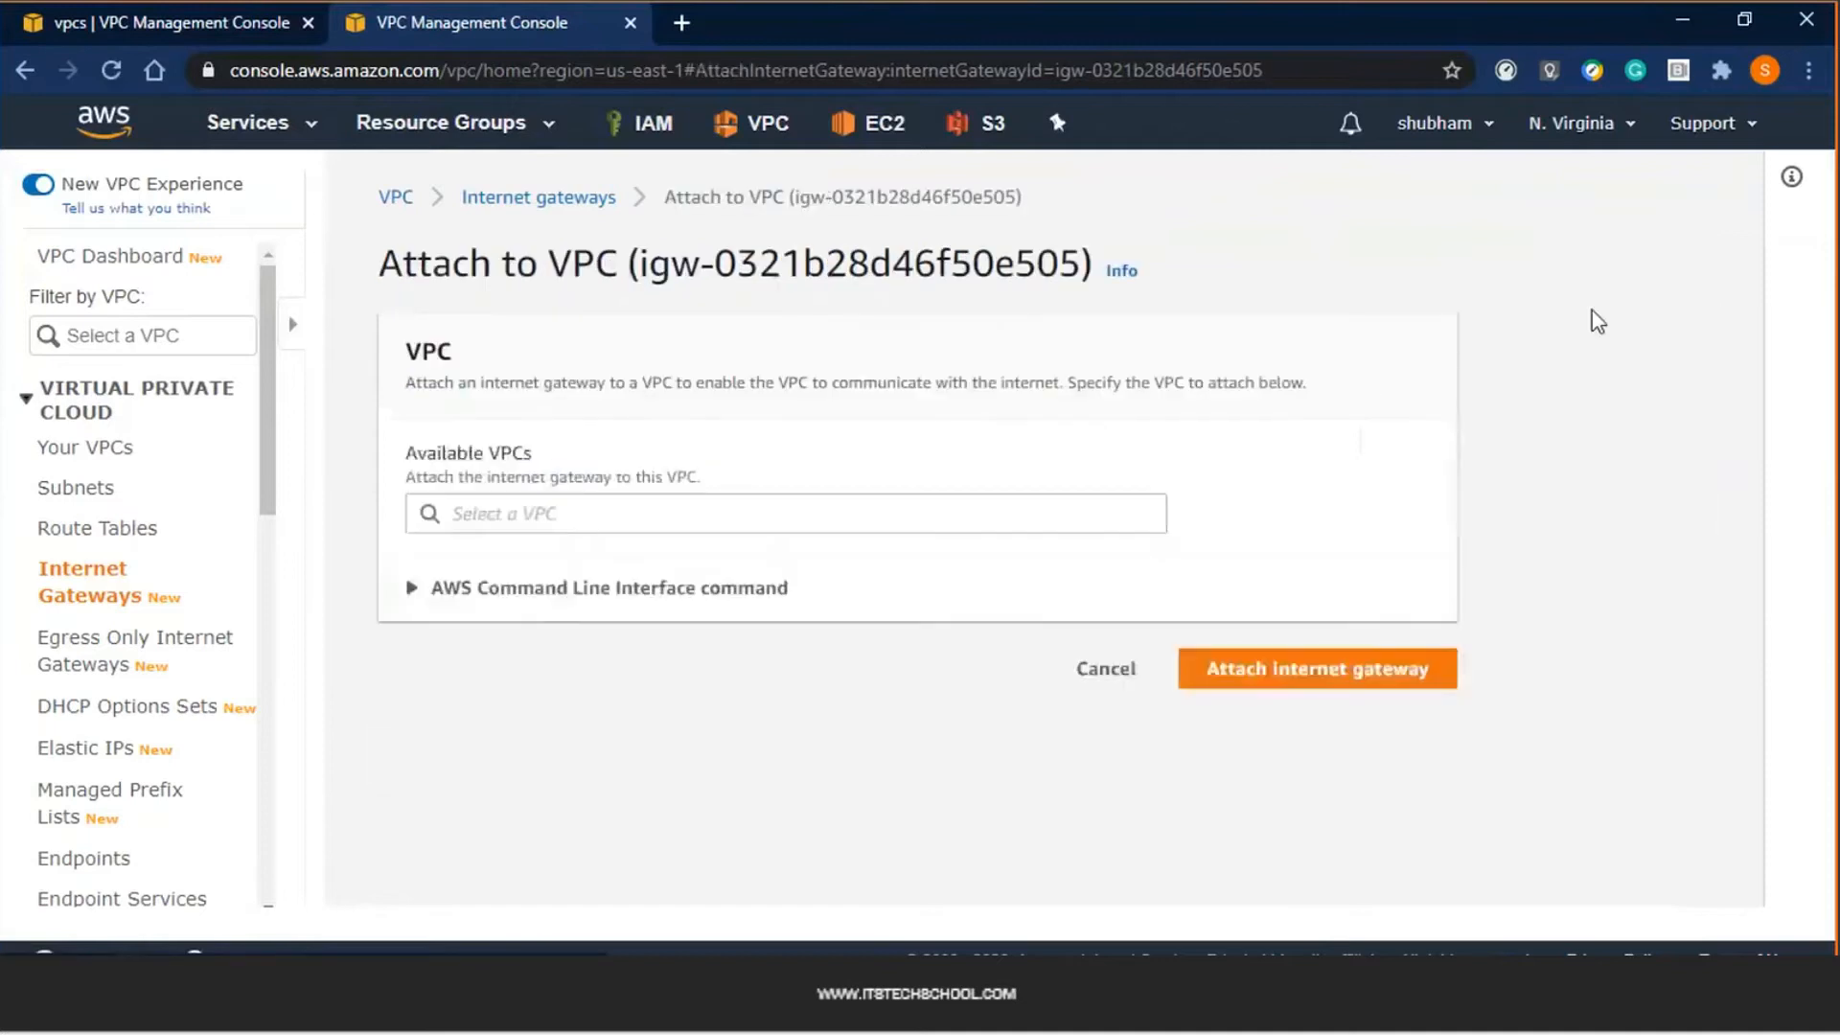
# Attach RedIG to the ProjectRed VPC, check it shows Attached, and return to VPC Dashboard.
pyautogui.click(396, 527)
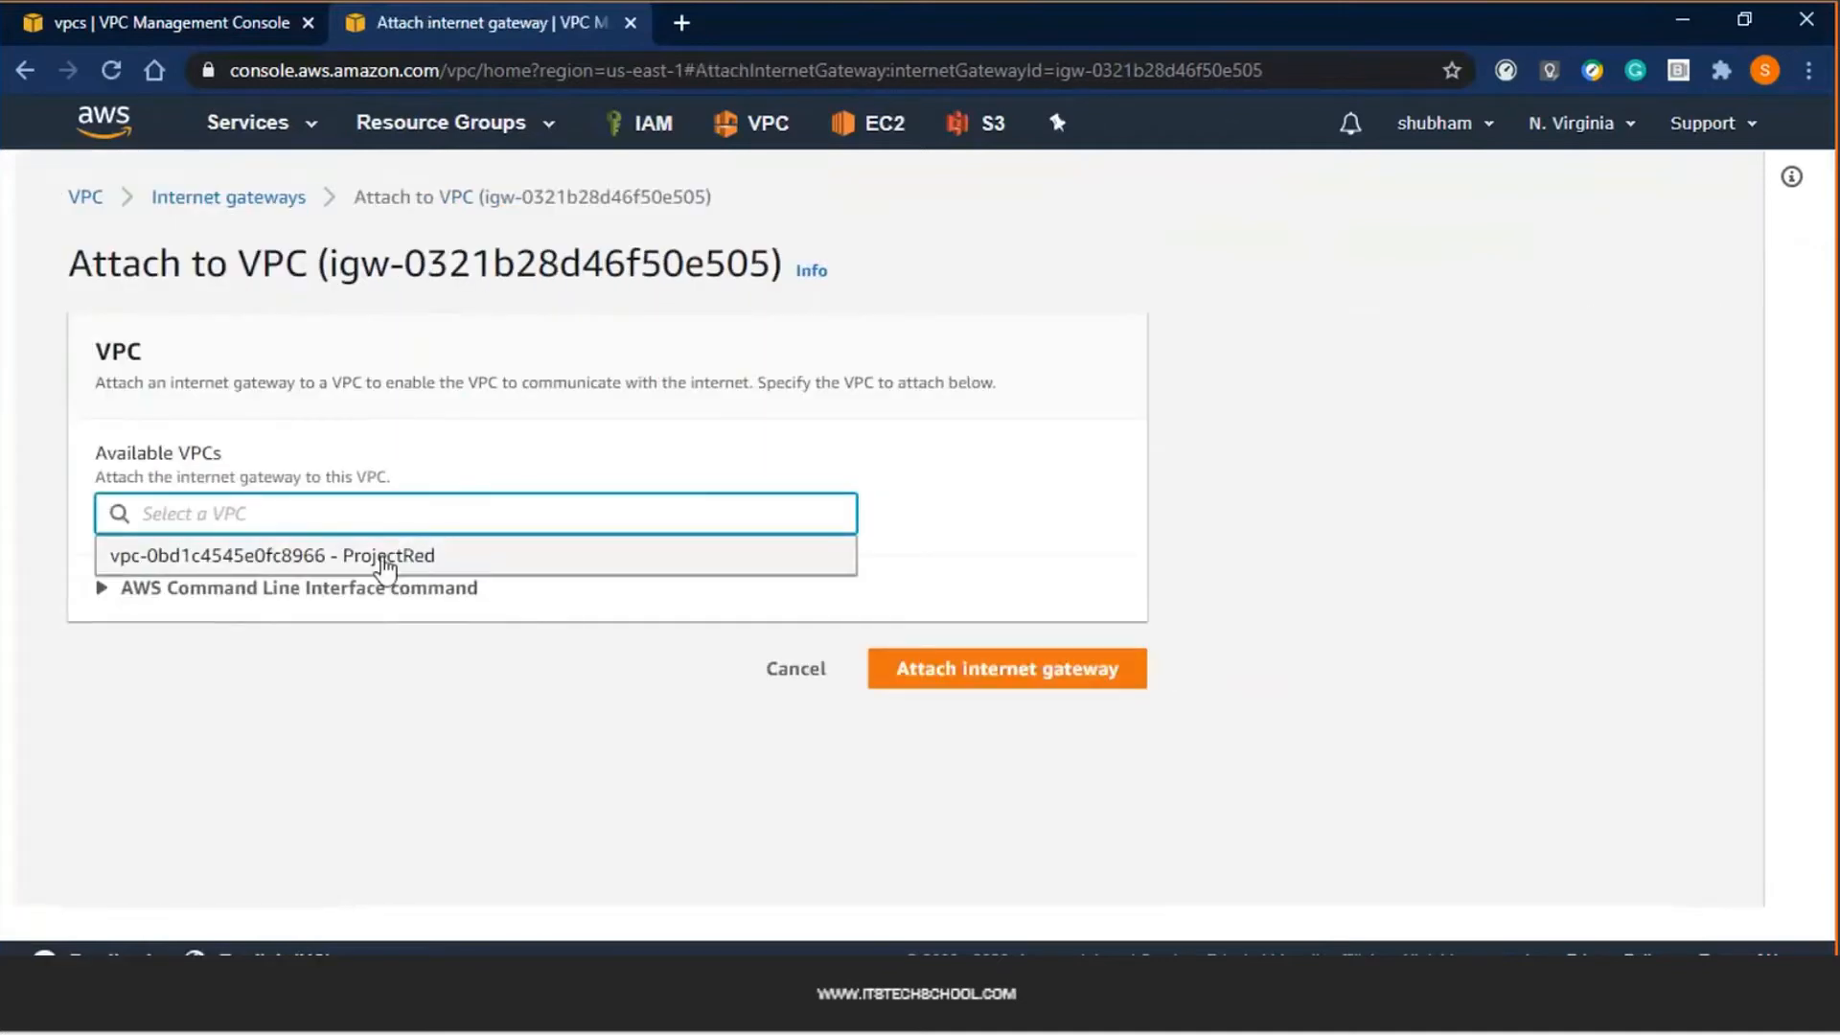
pyautogui.click(383, 560)
pyautogui.click(1098, 673)
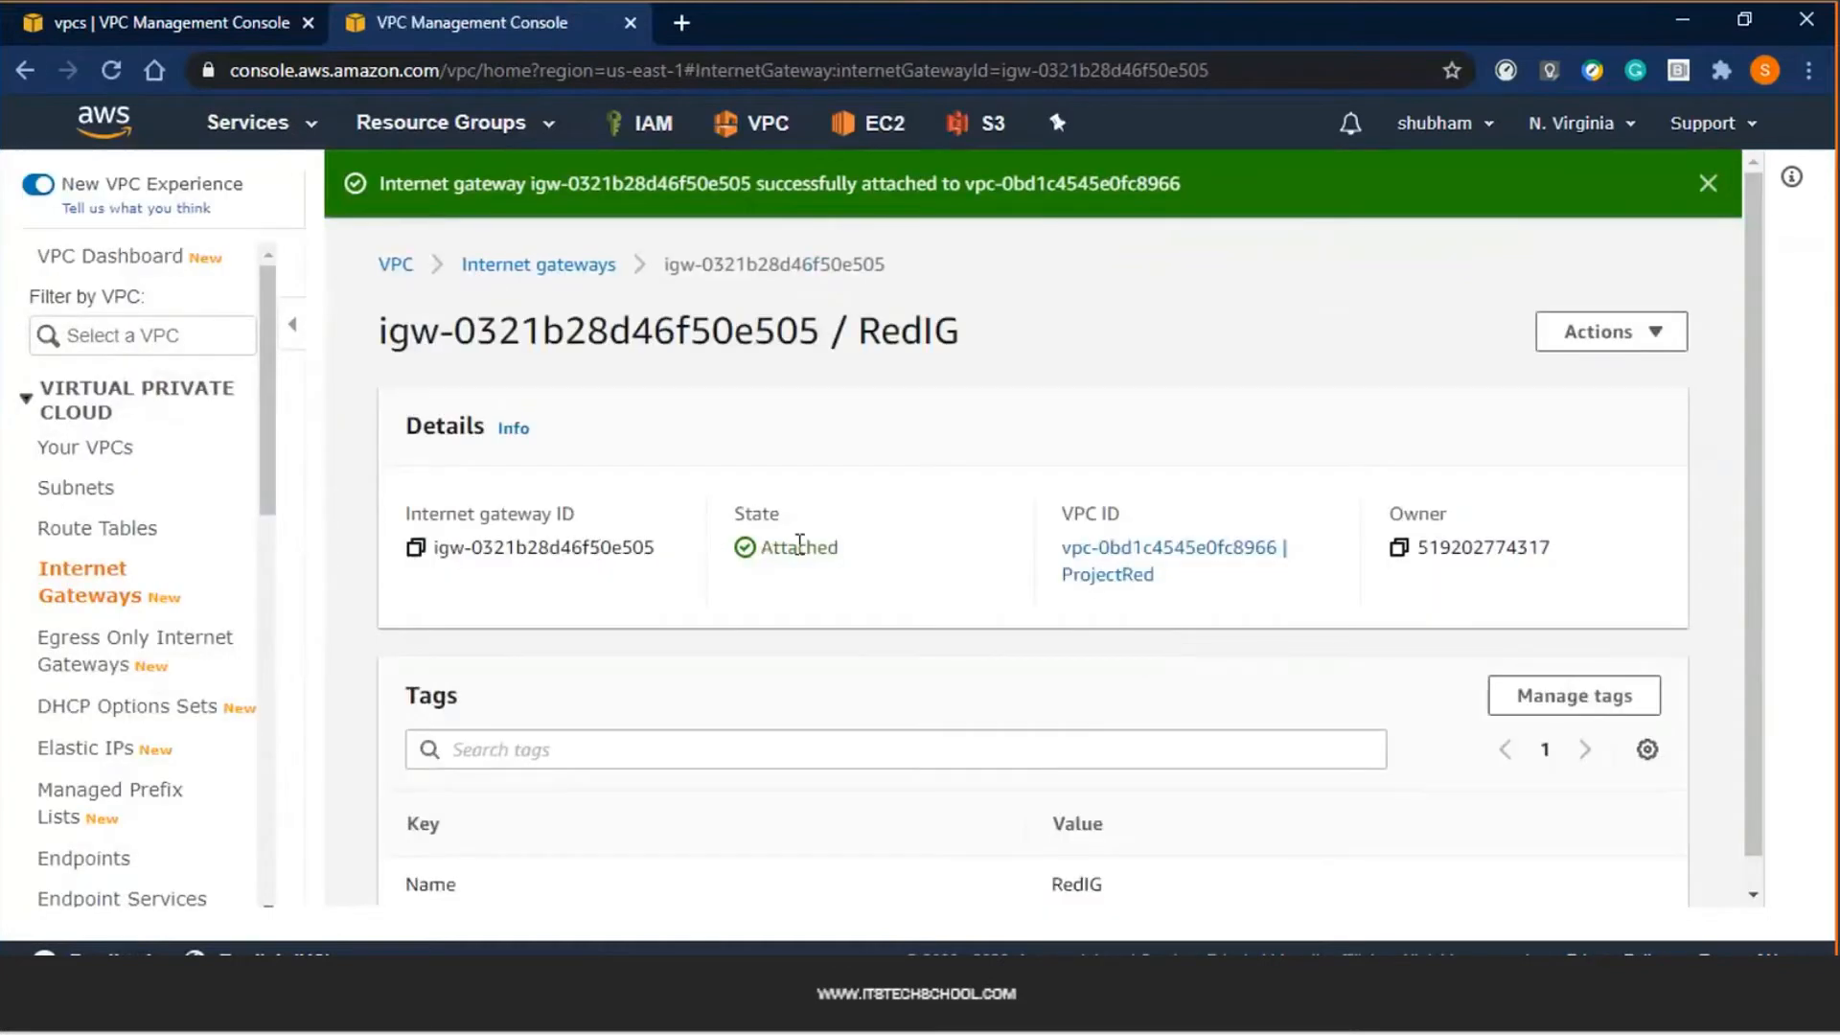
pyautogui.doubleClick(800, 545)
pyautogui.moveTo(1154, 576); pyautogui.dragTo(1049, 554)
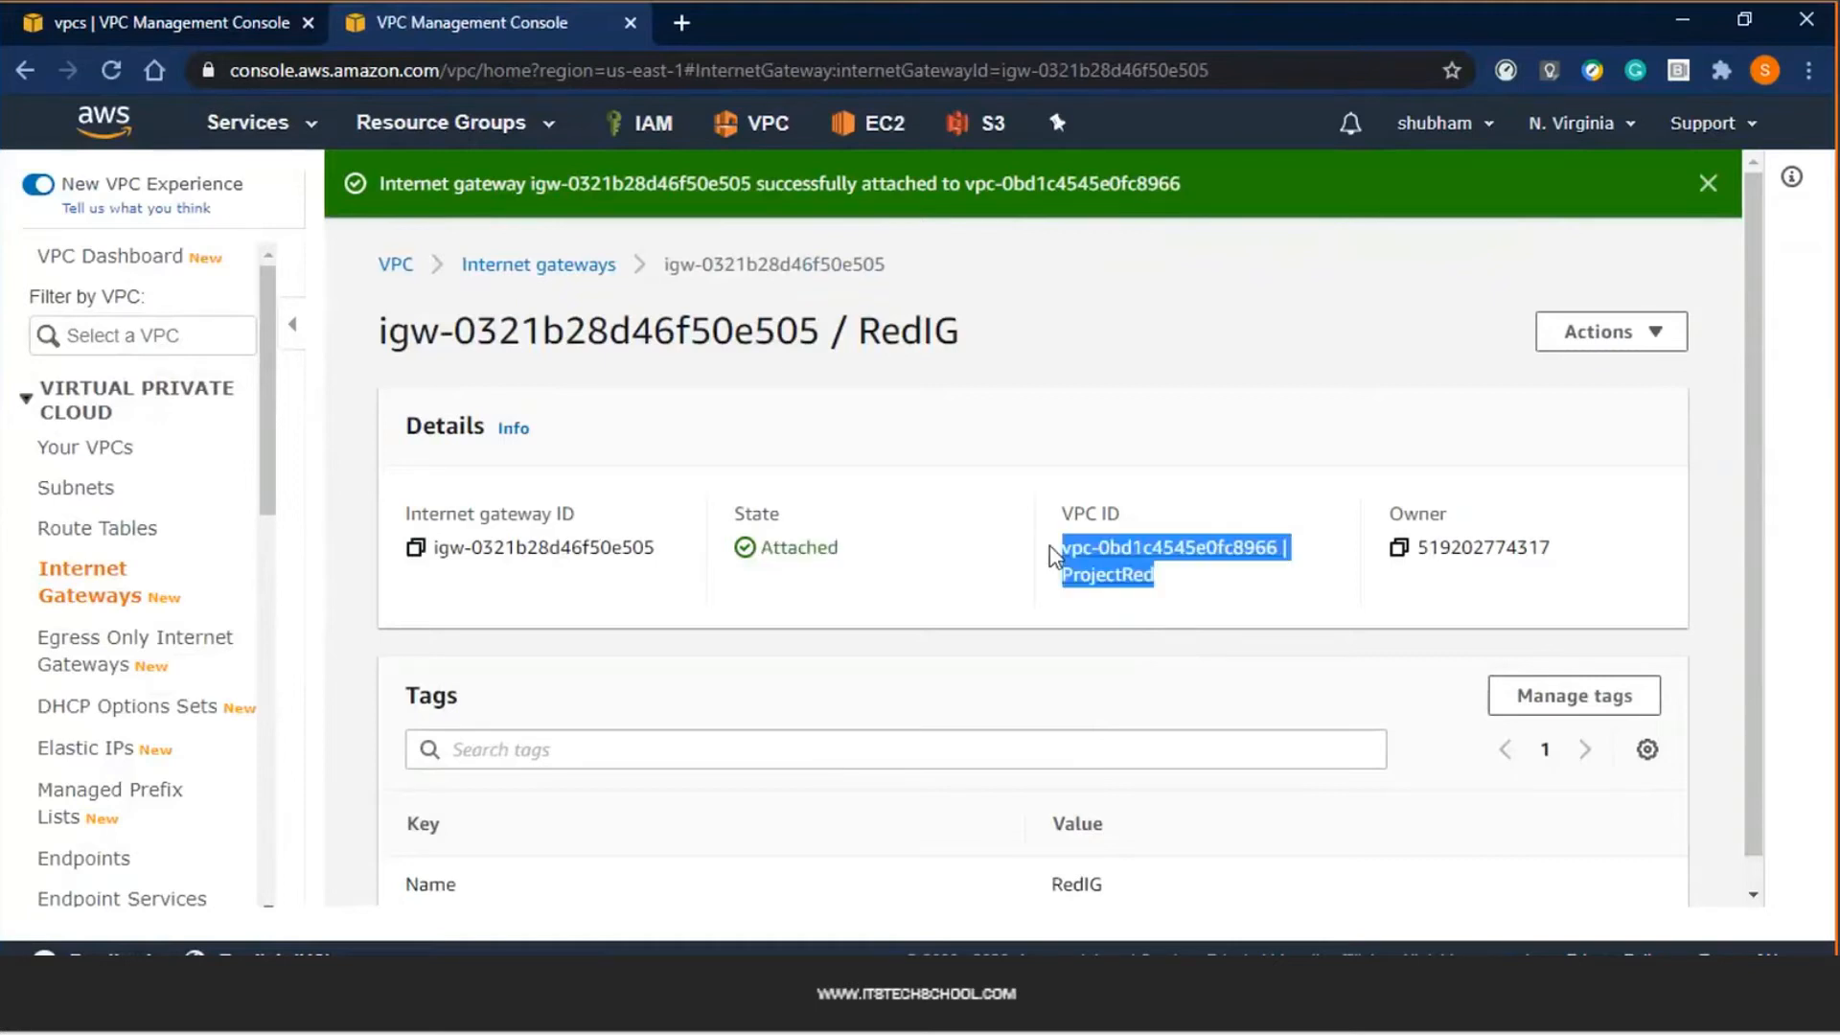
pyautogui.click(526, 272)
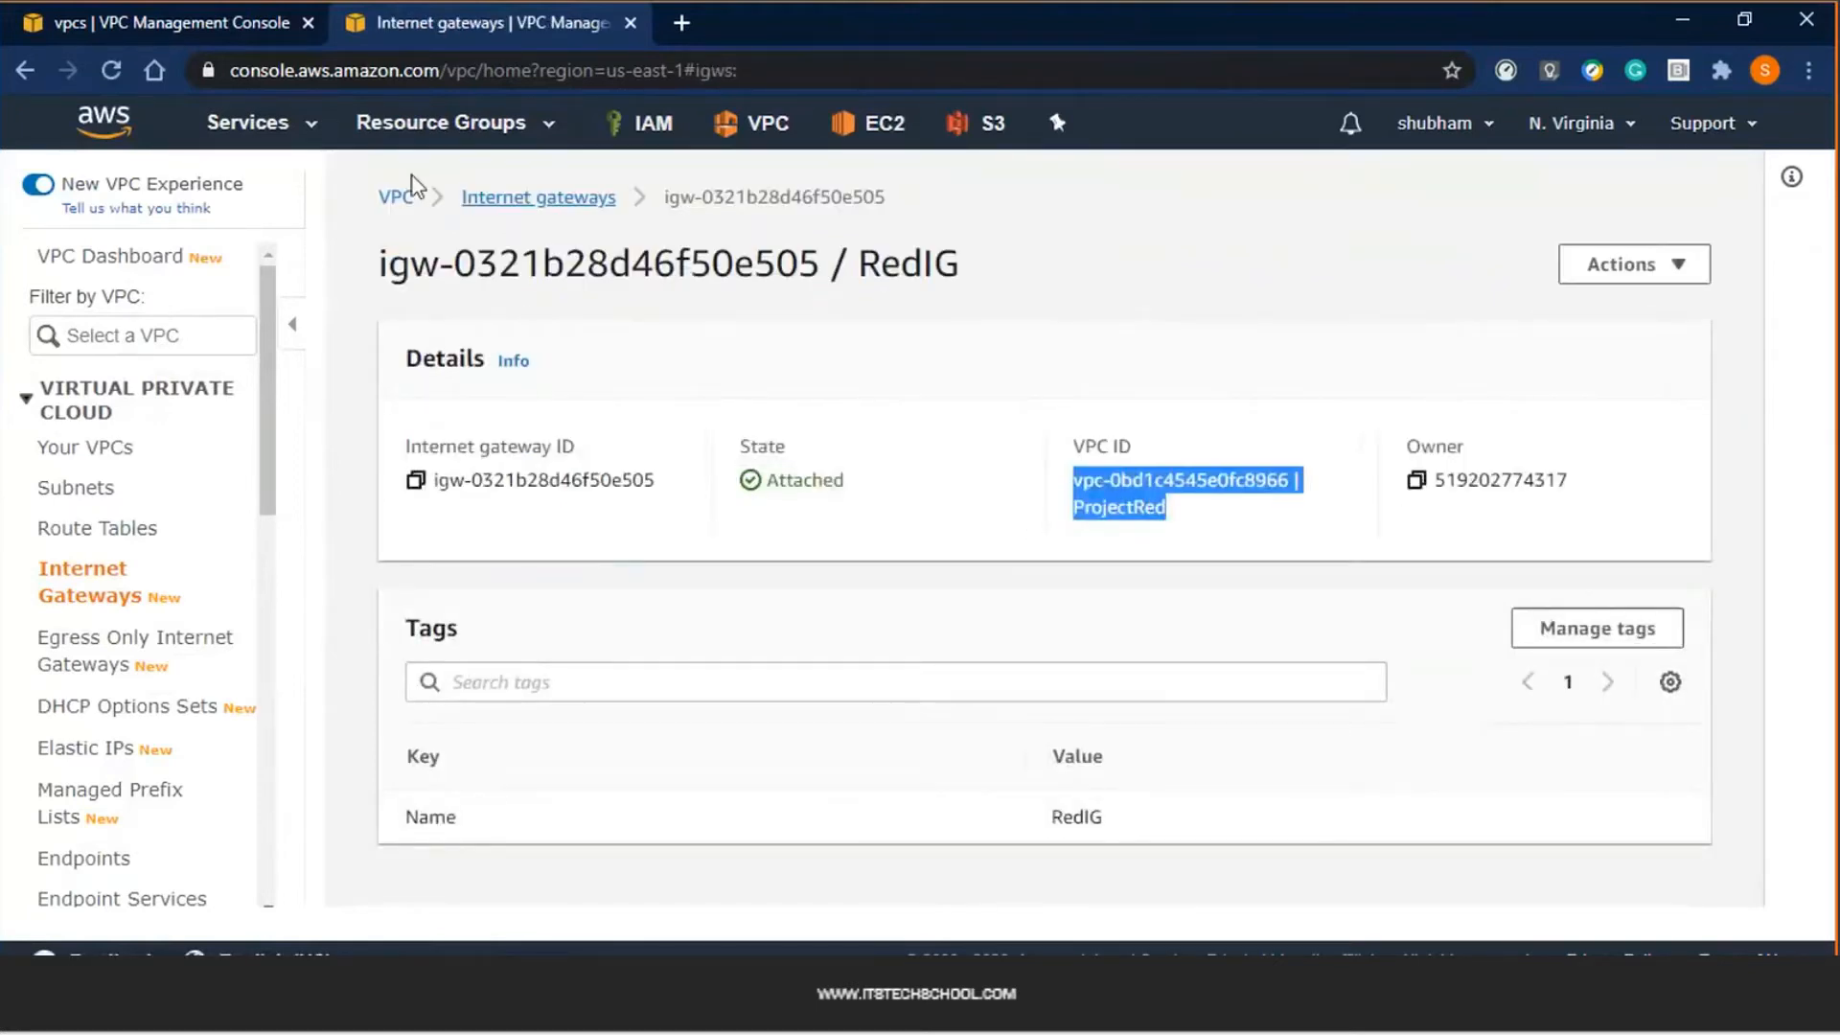
pyautogui.click(392, 196)
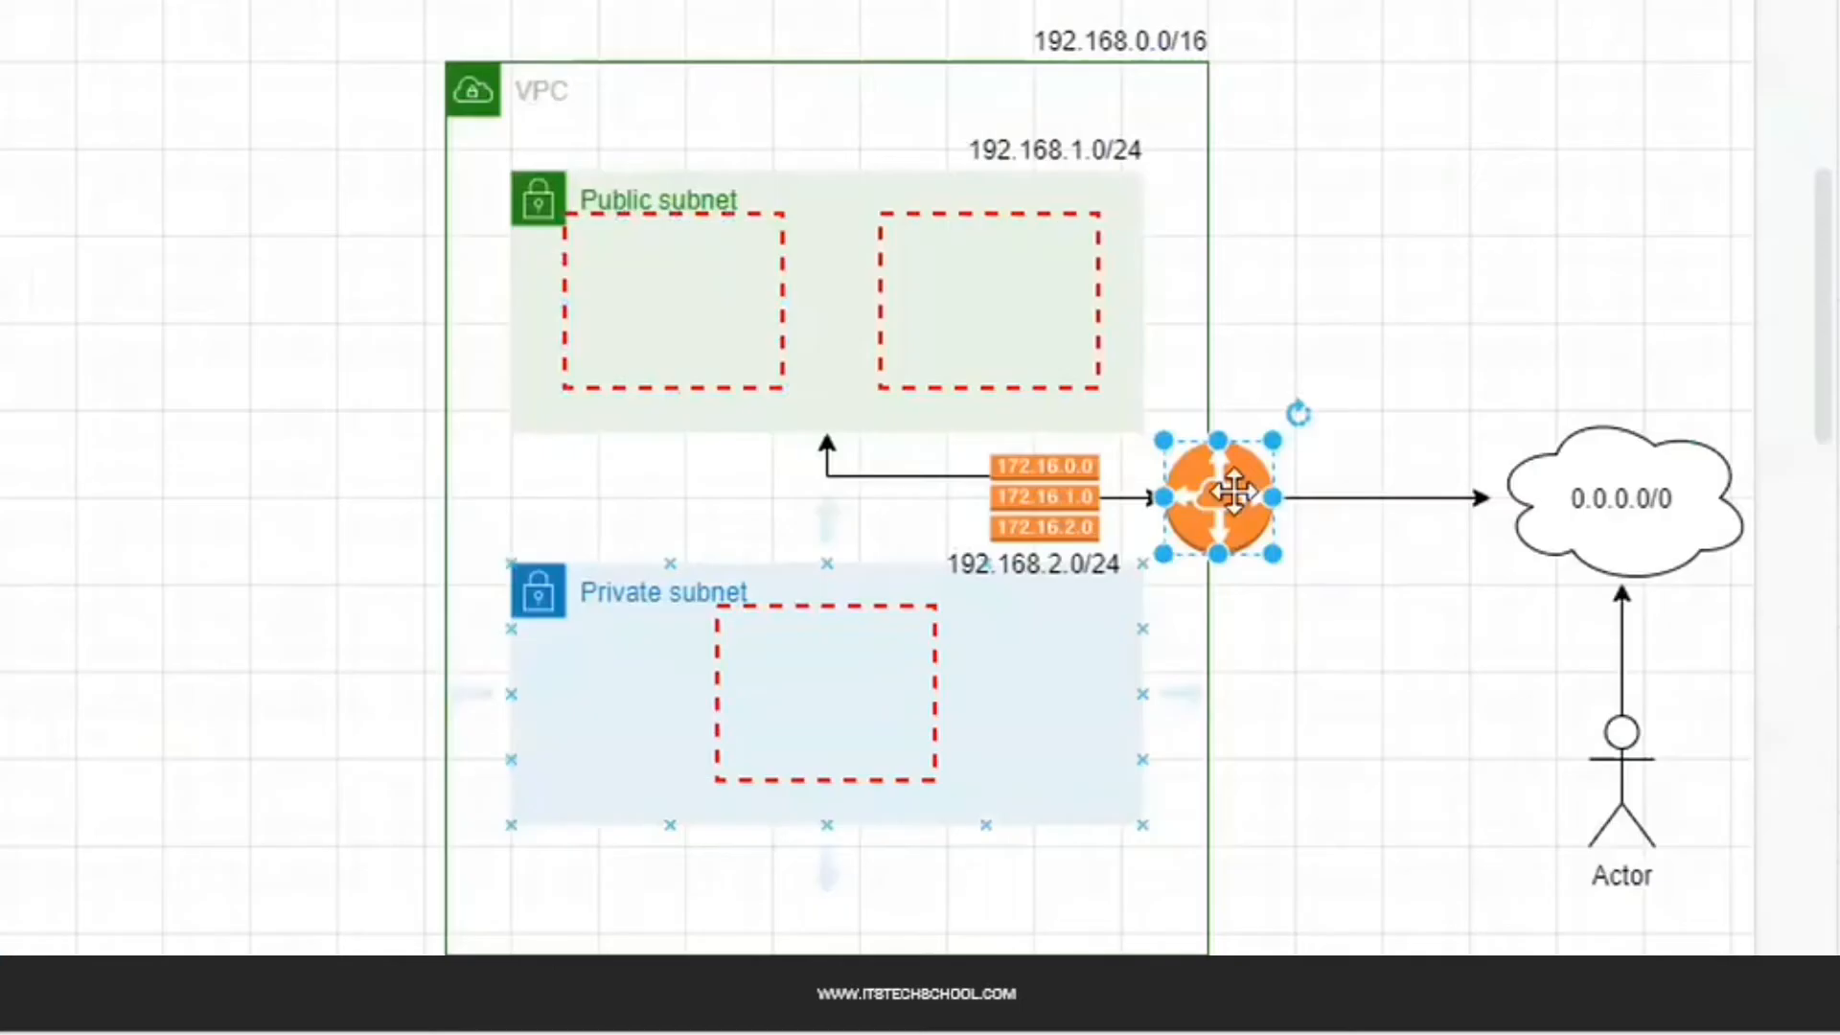
# Point out the route table shape in the draw.io diagram, then list the route tables.
pyautogui.click(1051, 481)
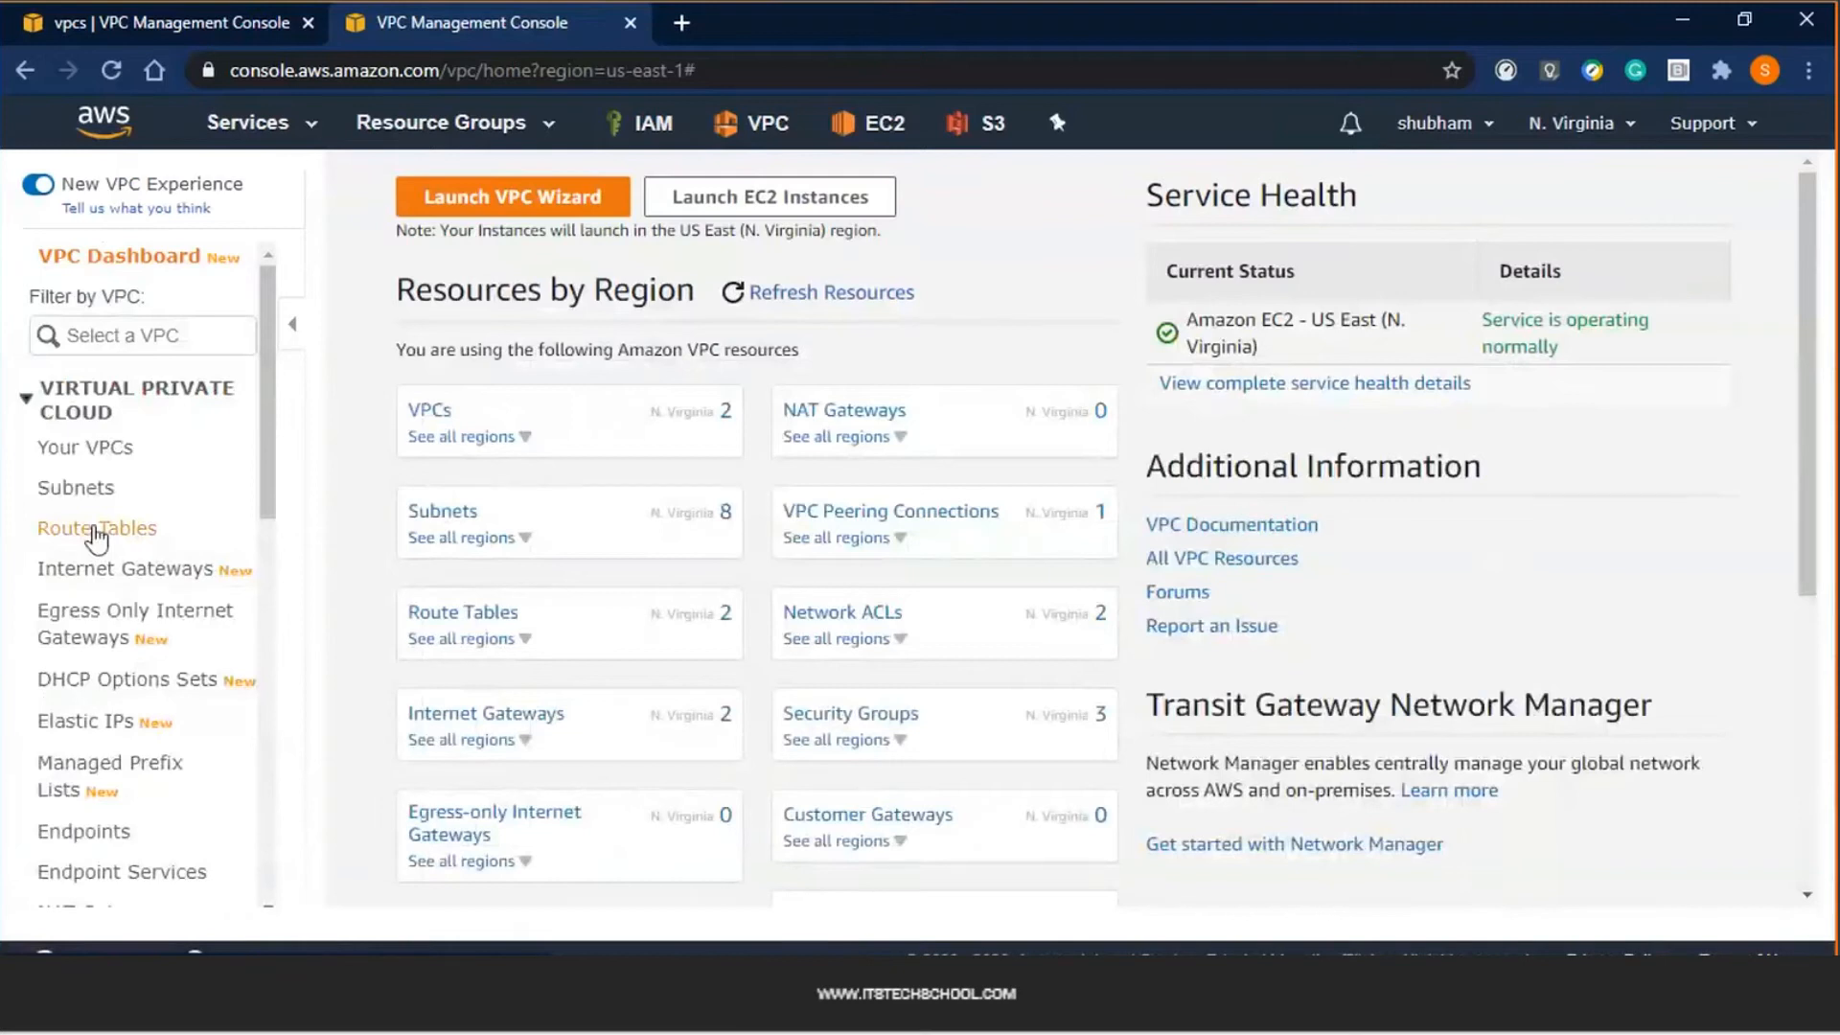
pyautogui.click(96, 537)
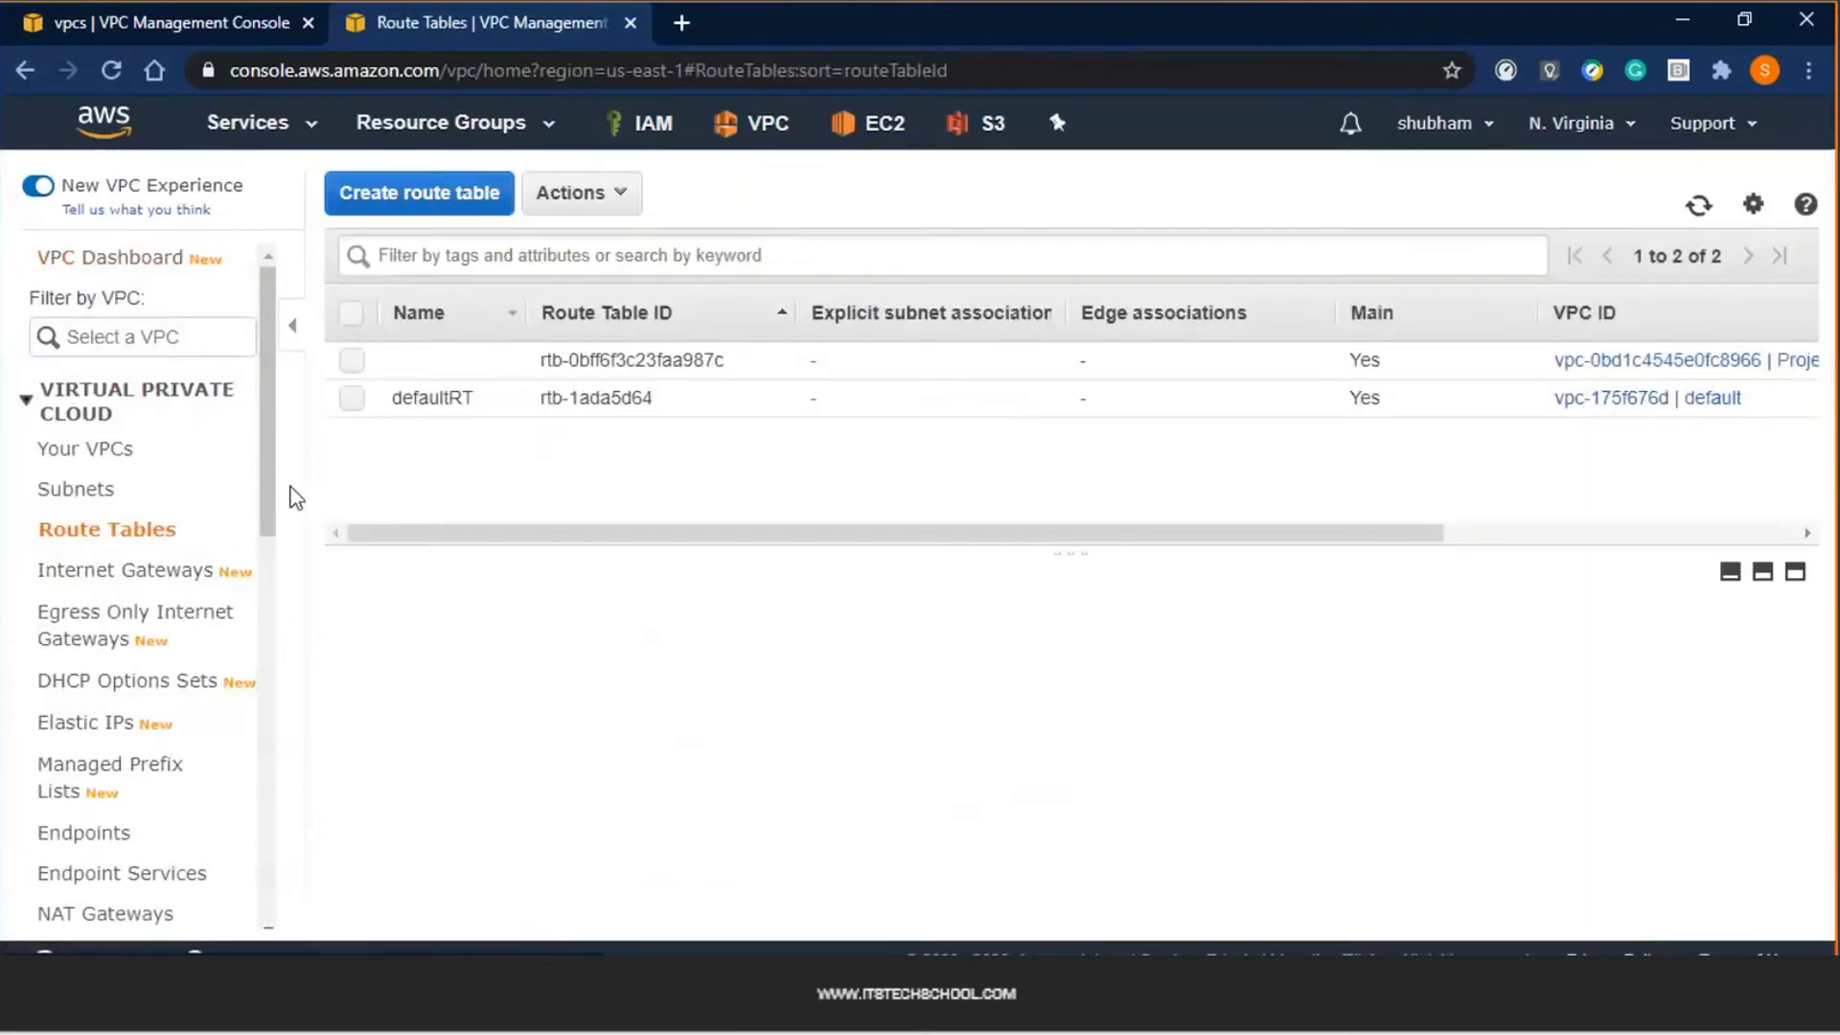
# Name ProjectRed's unnamed main route table DefaultRed.
pyautogui.click(408, 403)
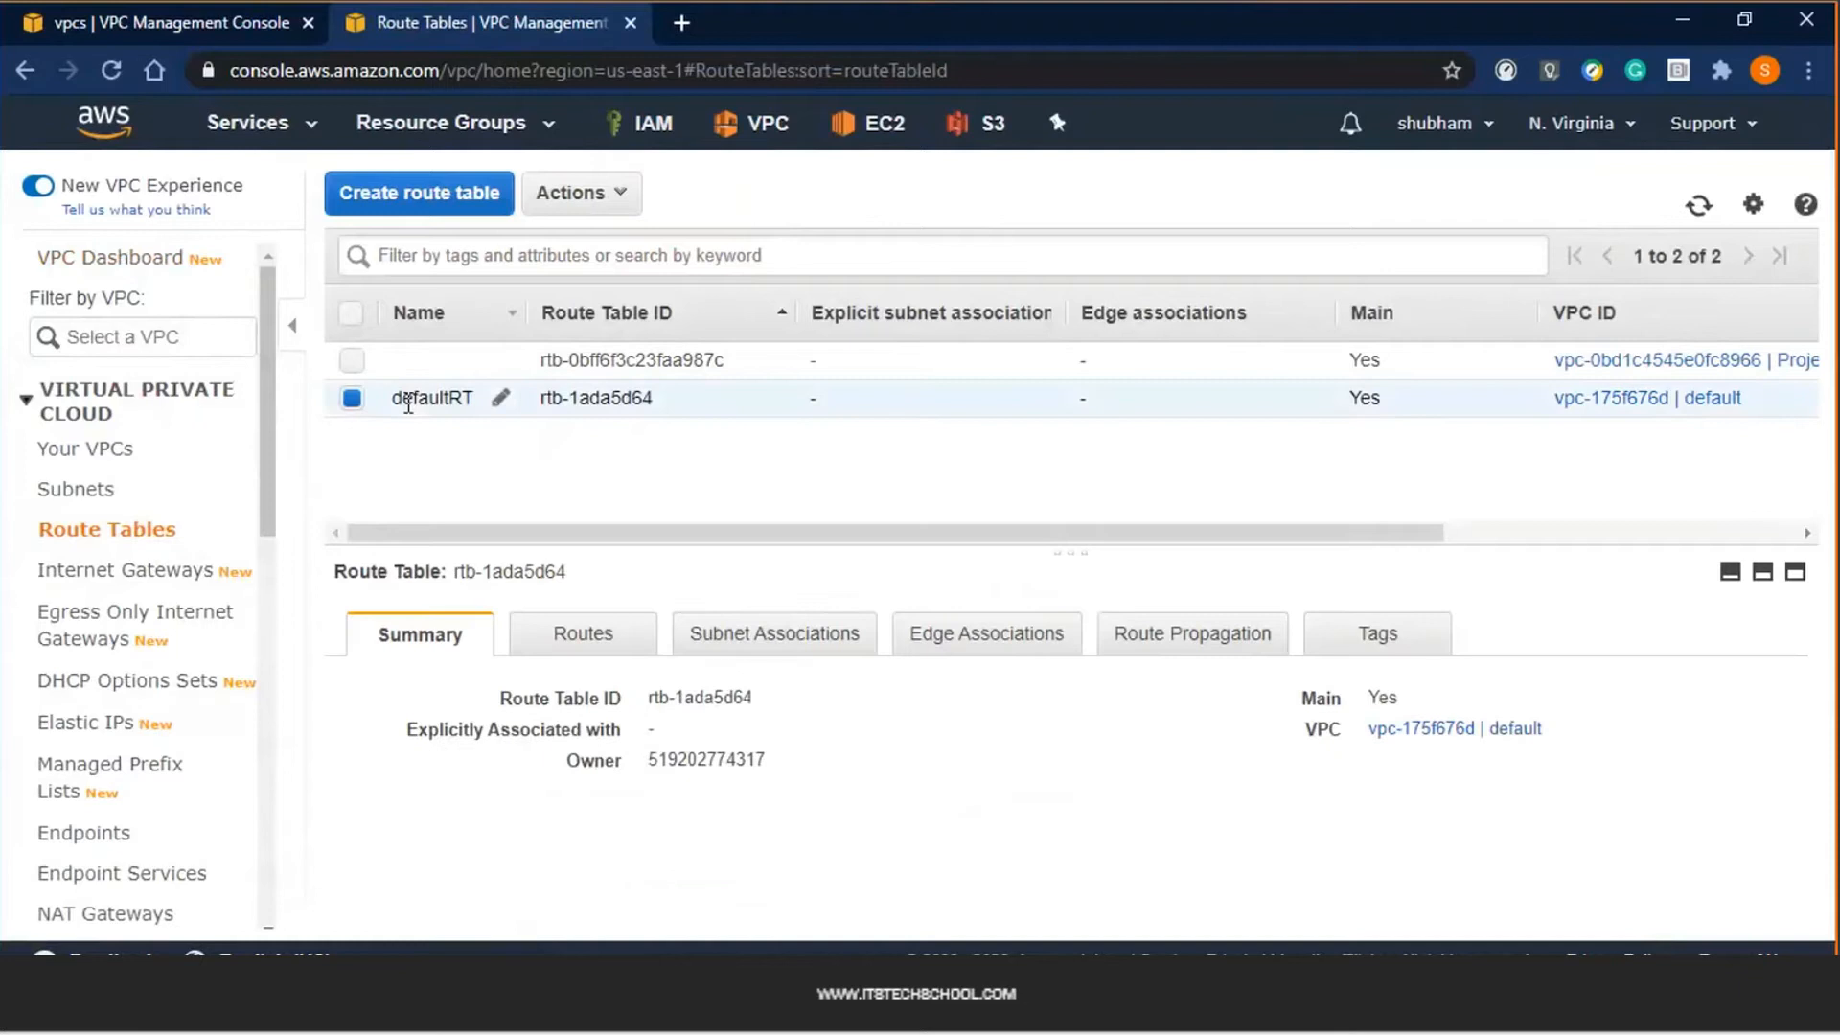
pyautogui.click(419, 312)
pyautogui.click(448, 361)
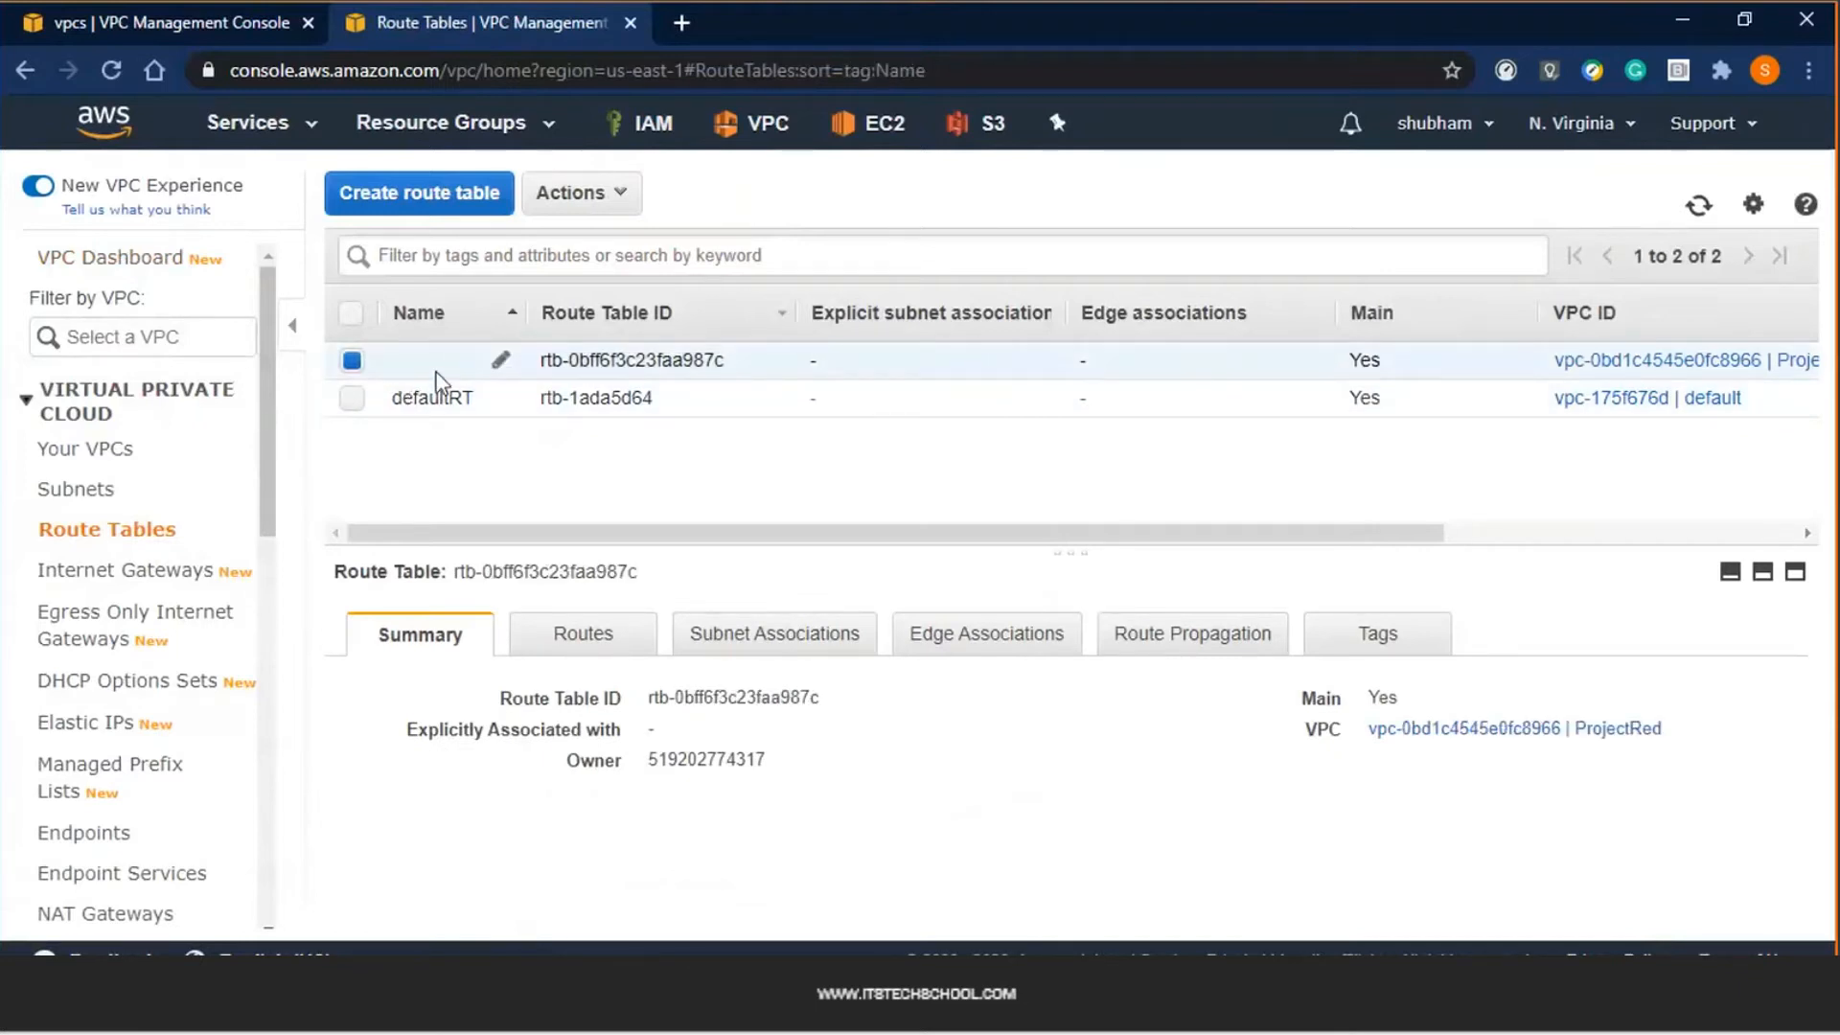
pyautogui.click(500, 360)
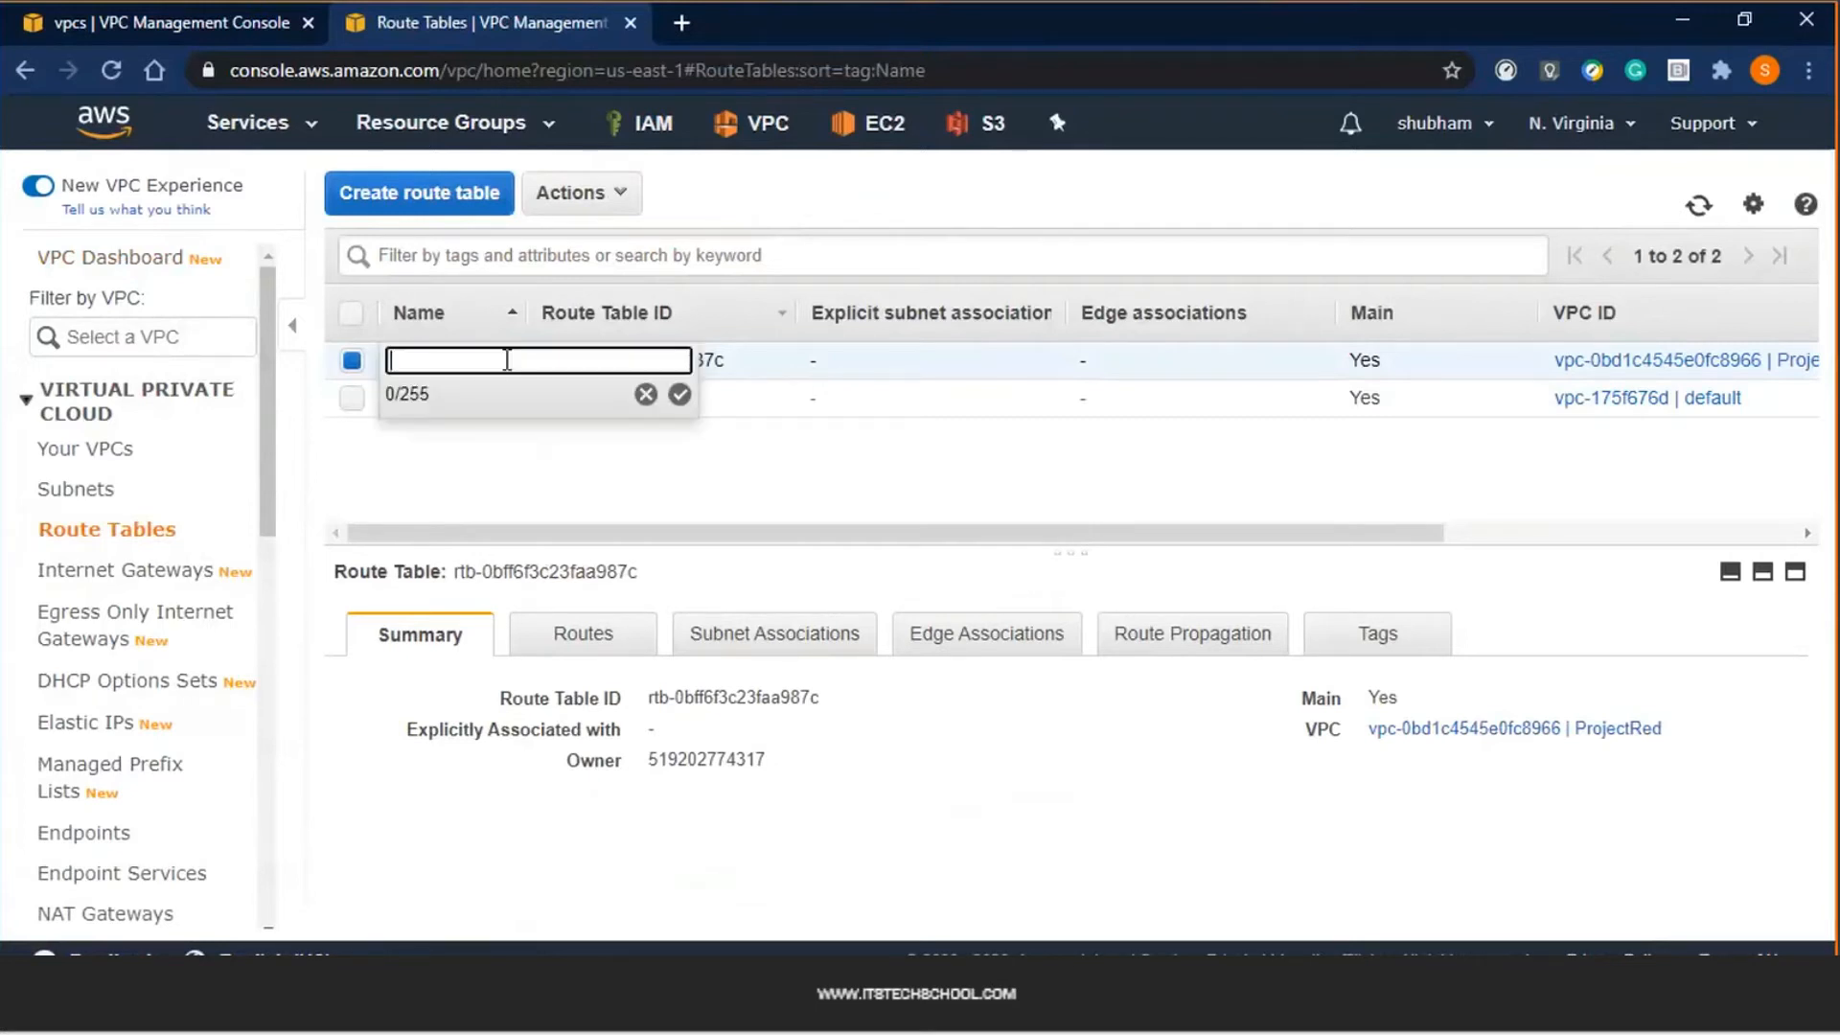
pyautogui.write('DefaultRed')
pyautogui.press('Return')
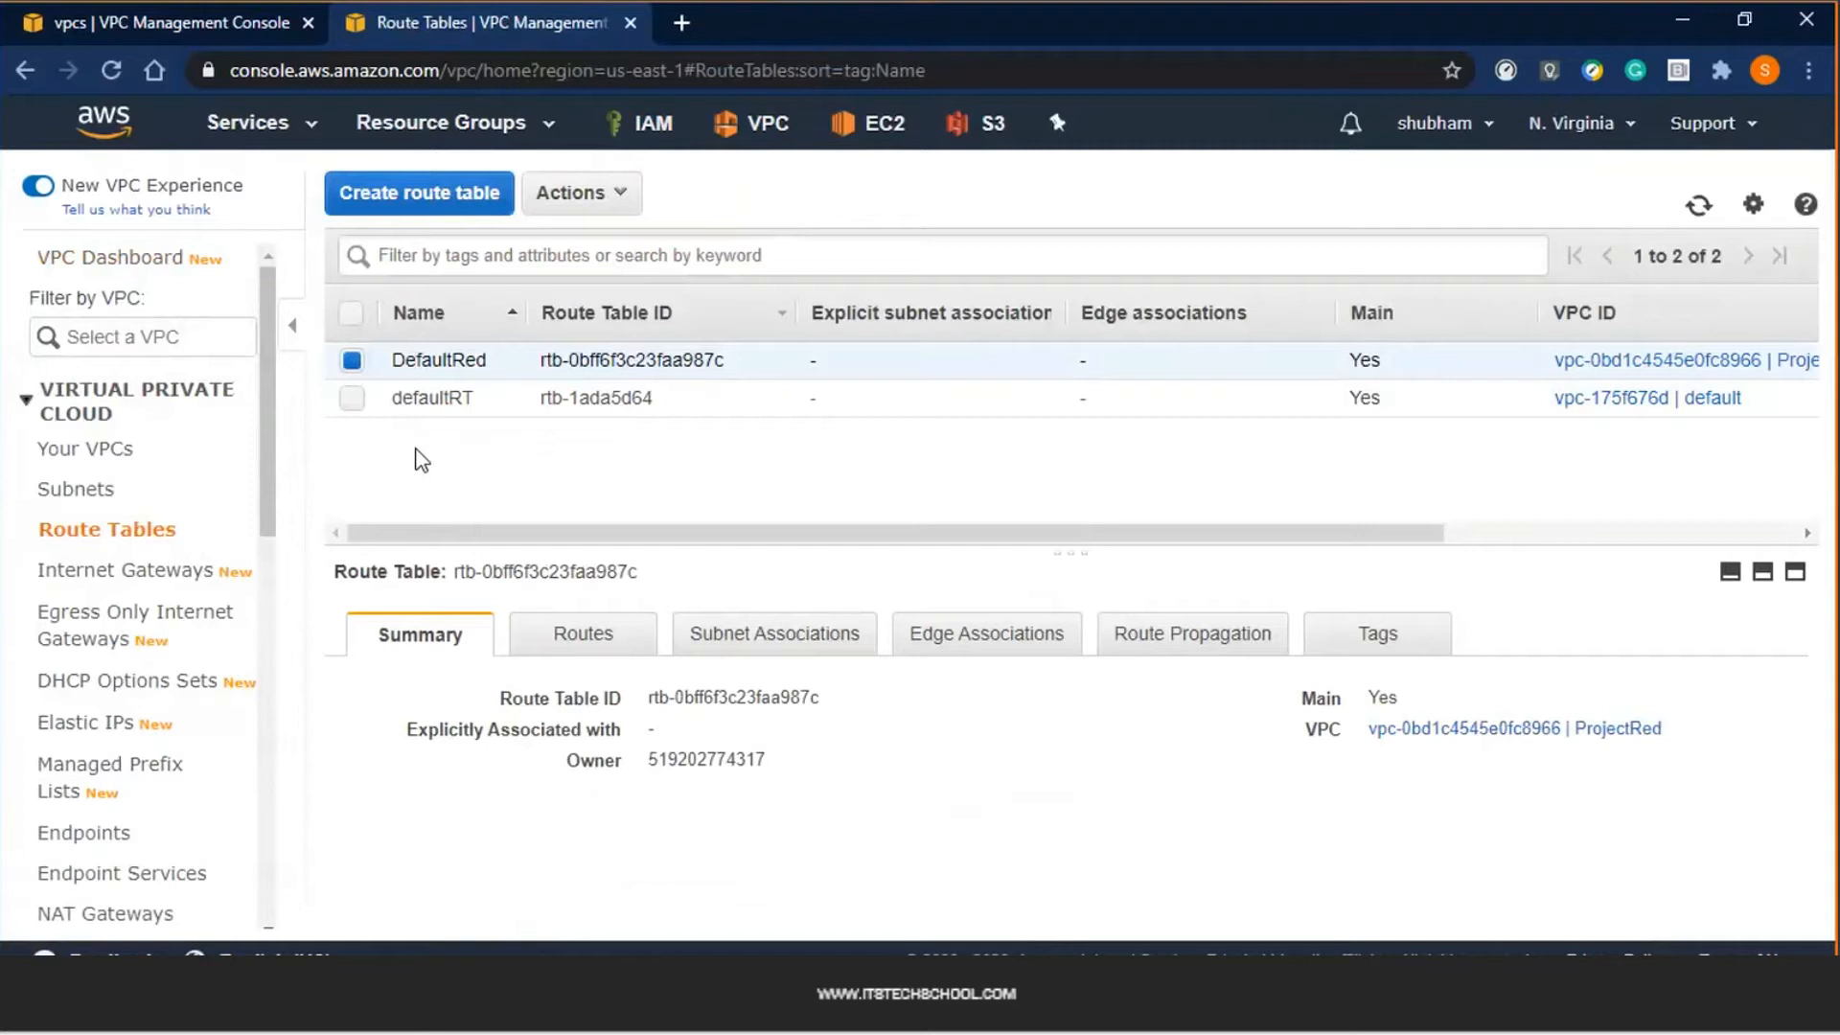
pyautogui.click(425, 199)
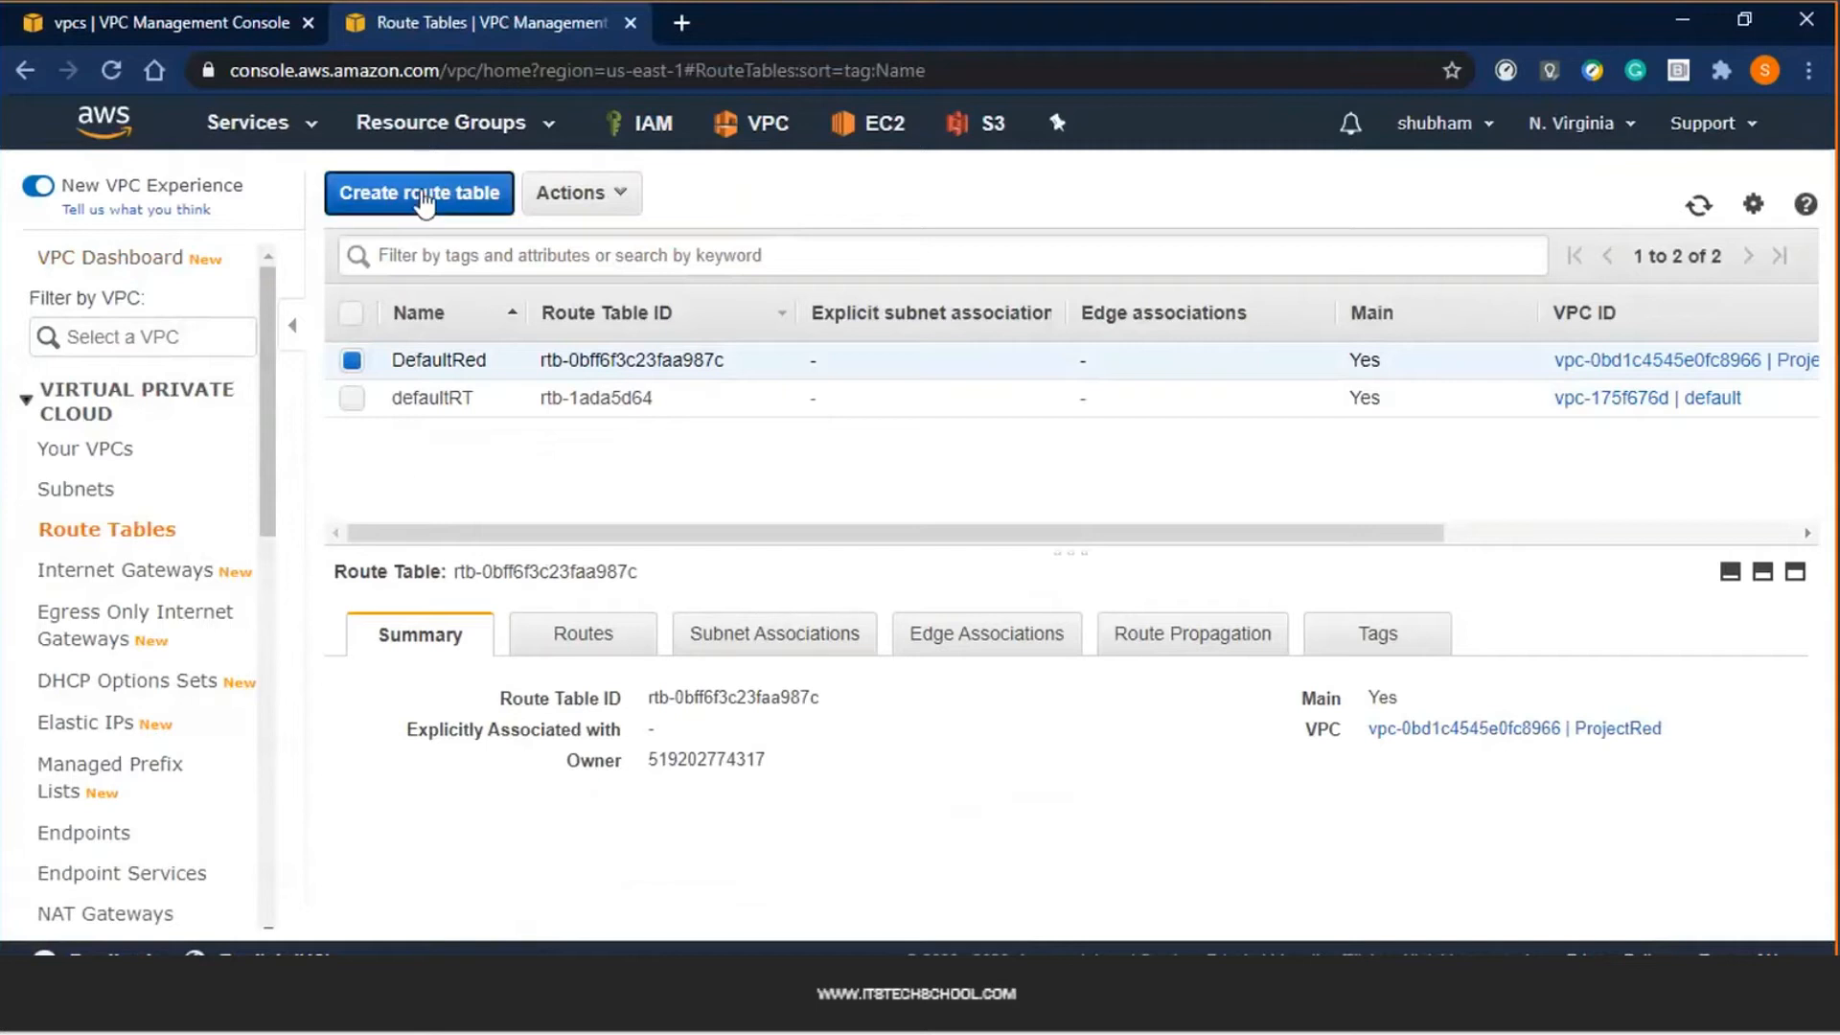
# Create route table PublicRedRT in the ProjectRed VPC, relating it to the diagram's Public subnet.
pyautogui.click(491, 375)
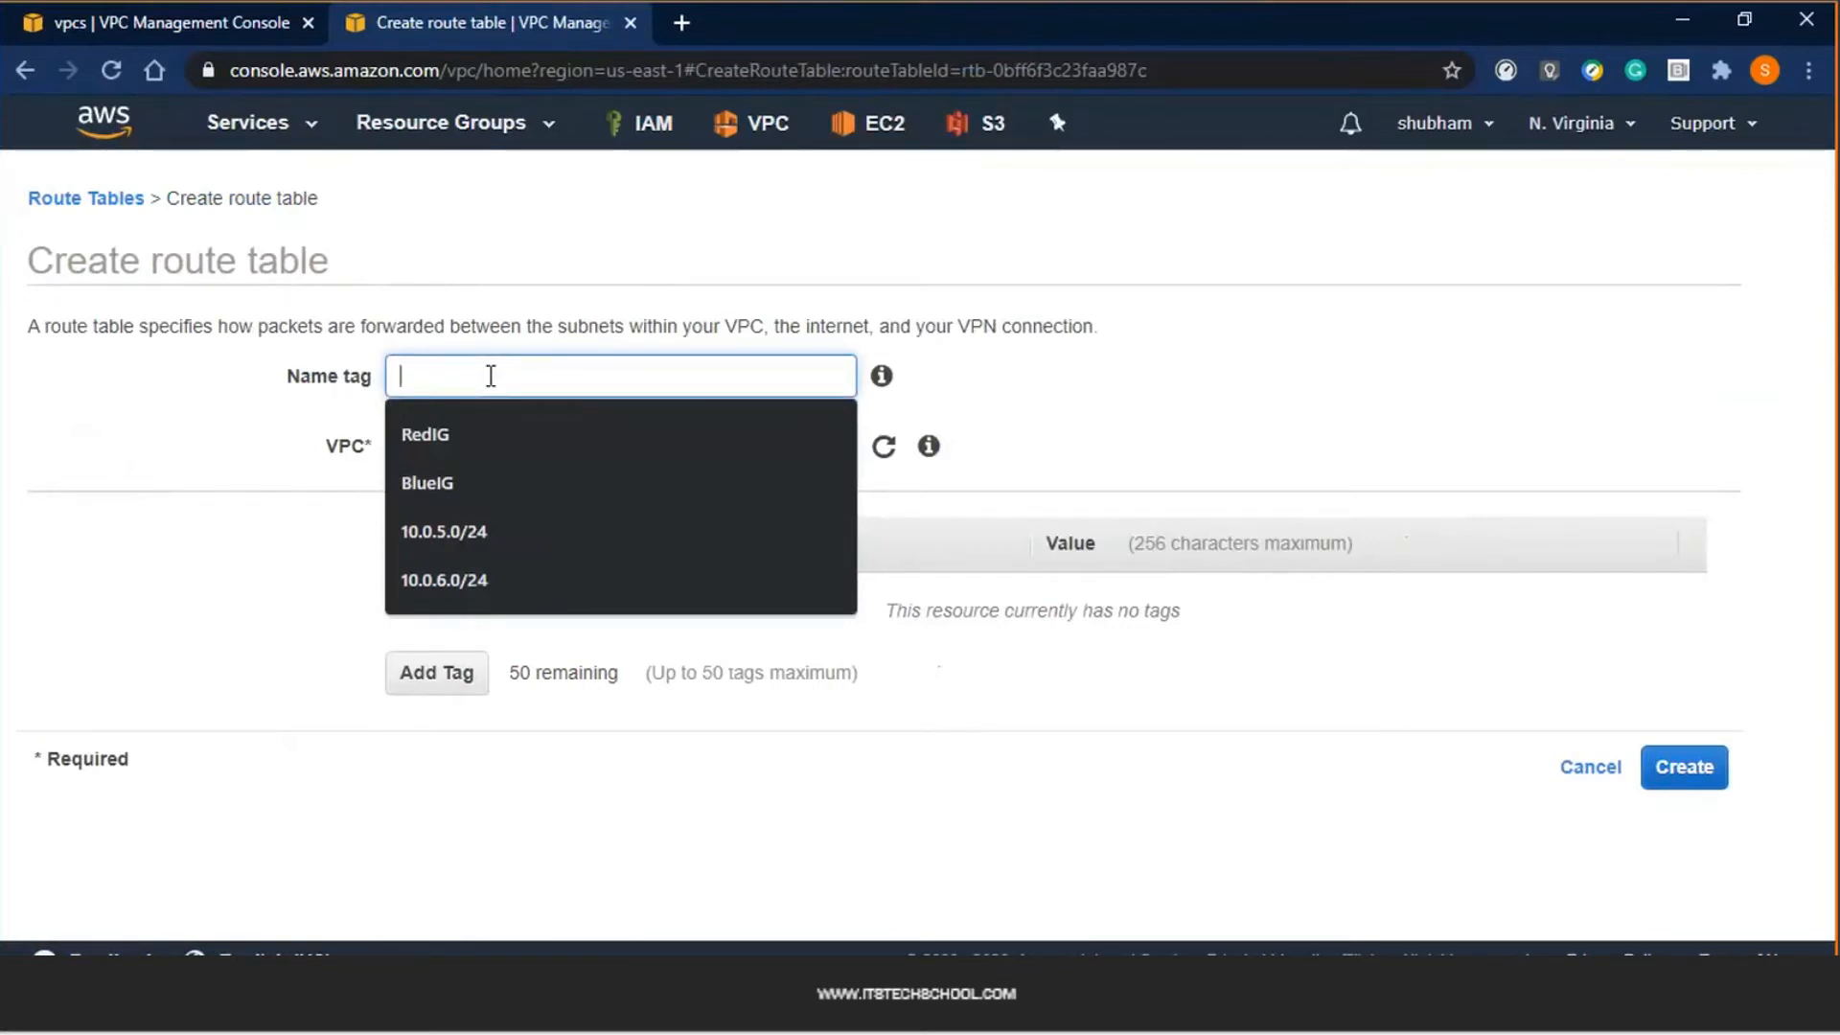
pyautogui.write('PublicRed')
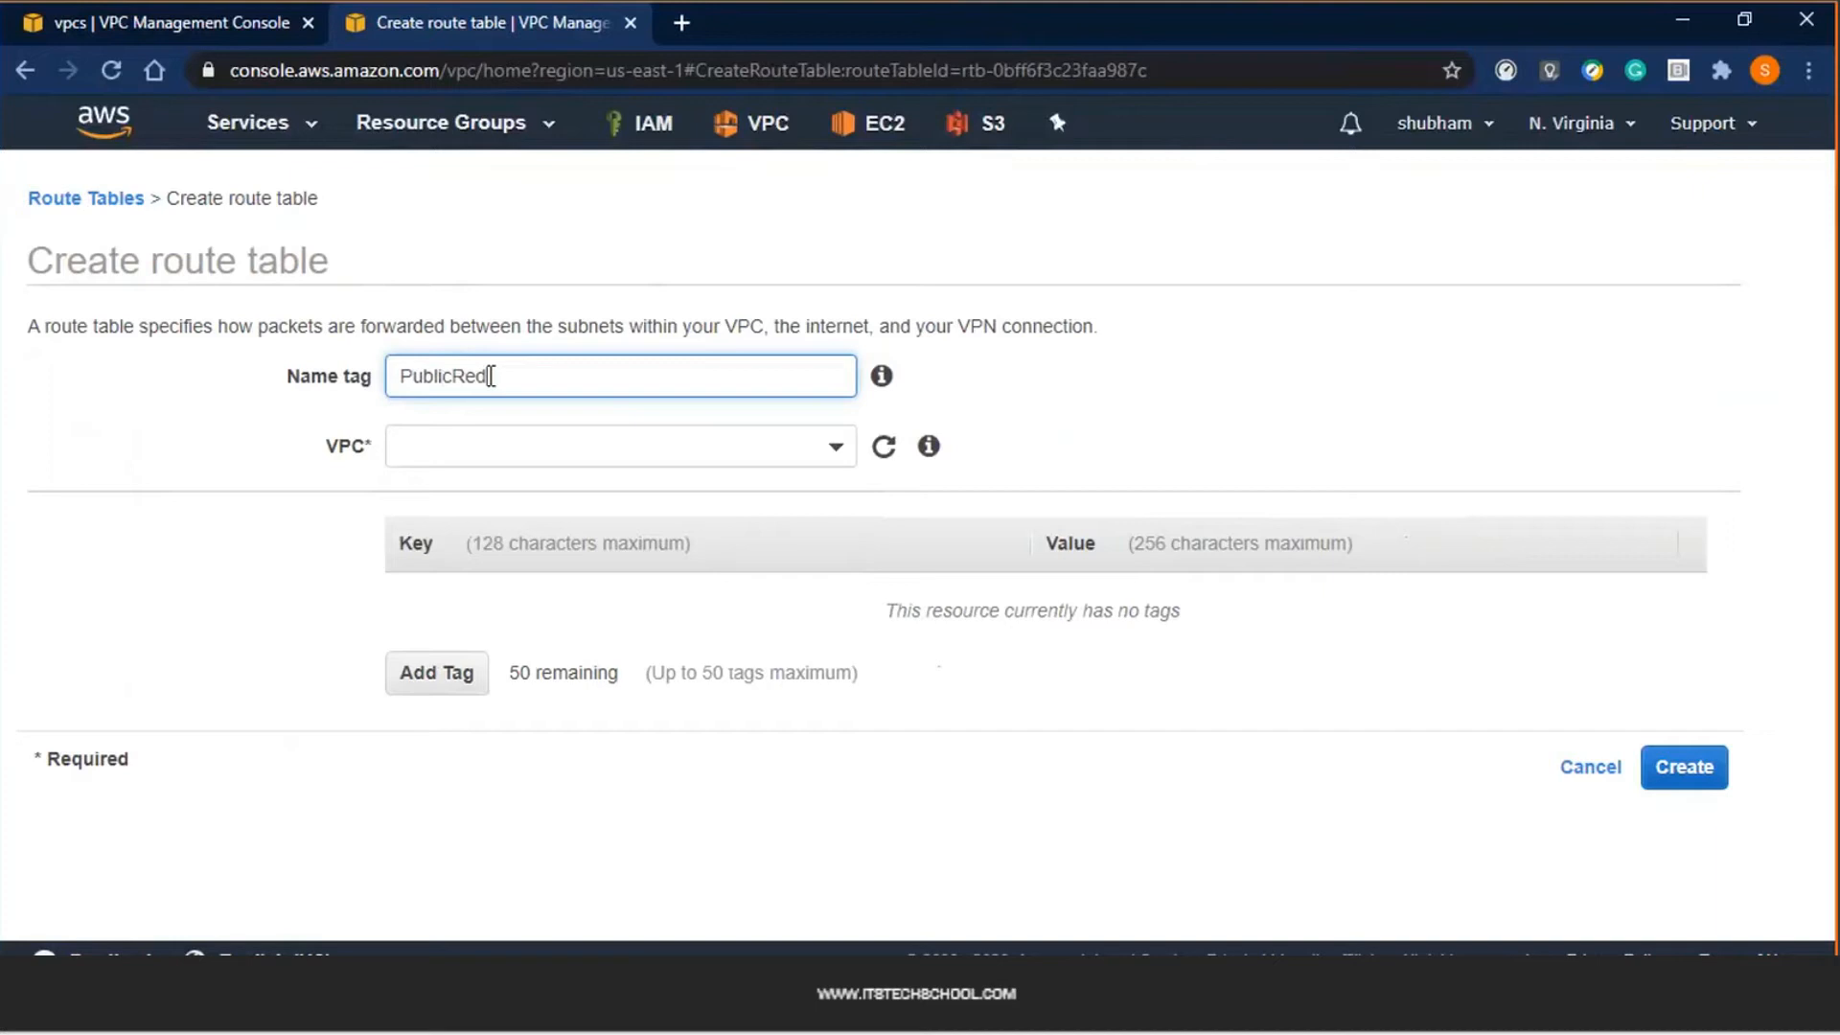
pyautogui.write('RT')
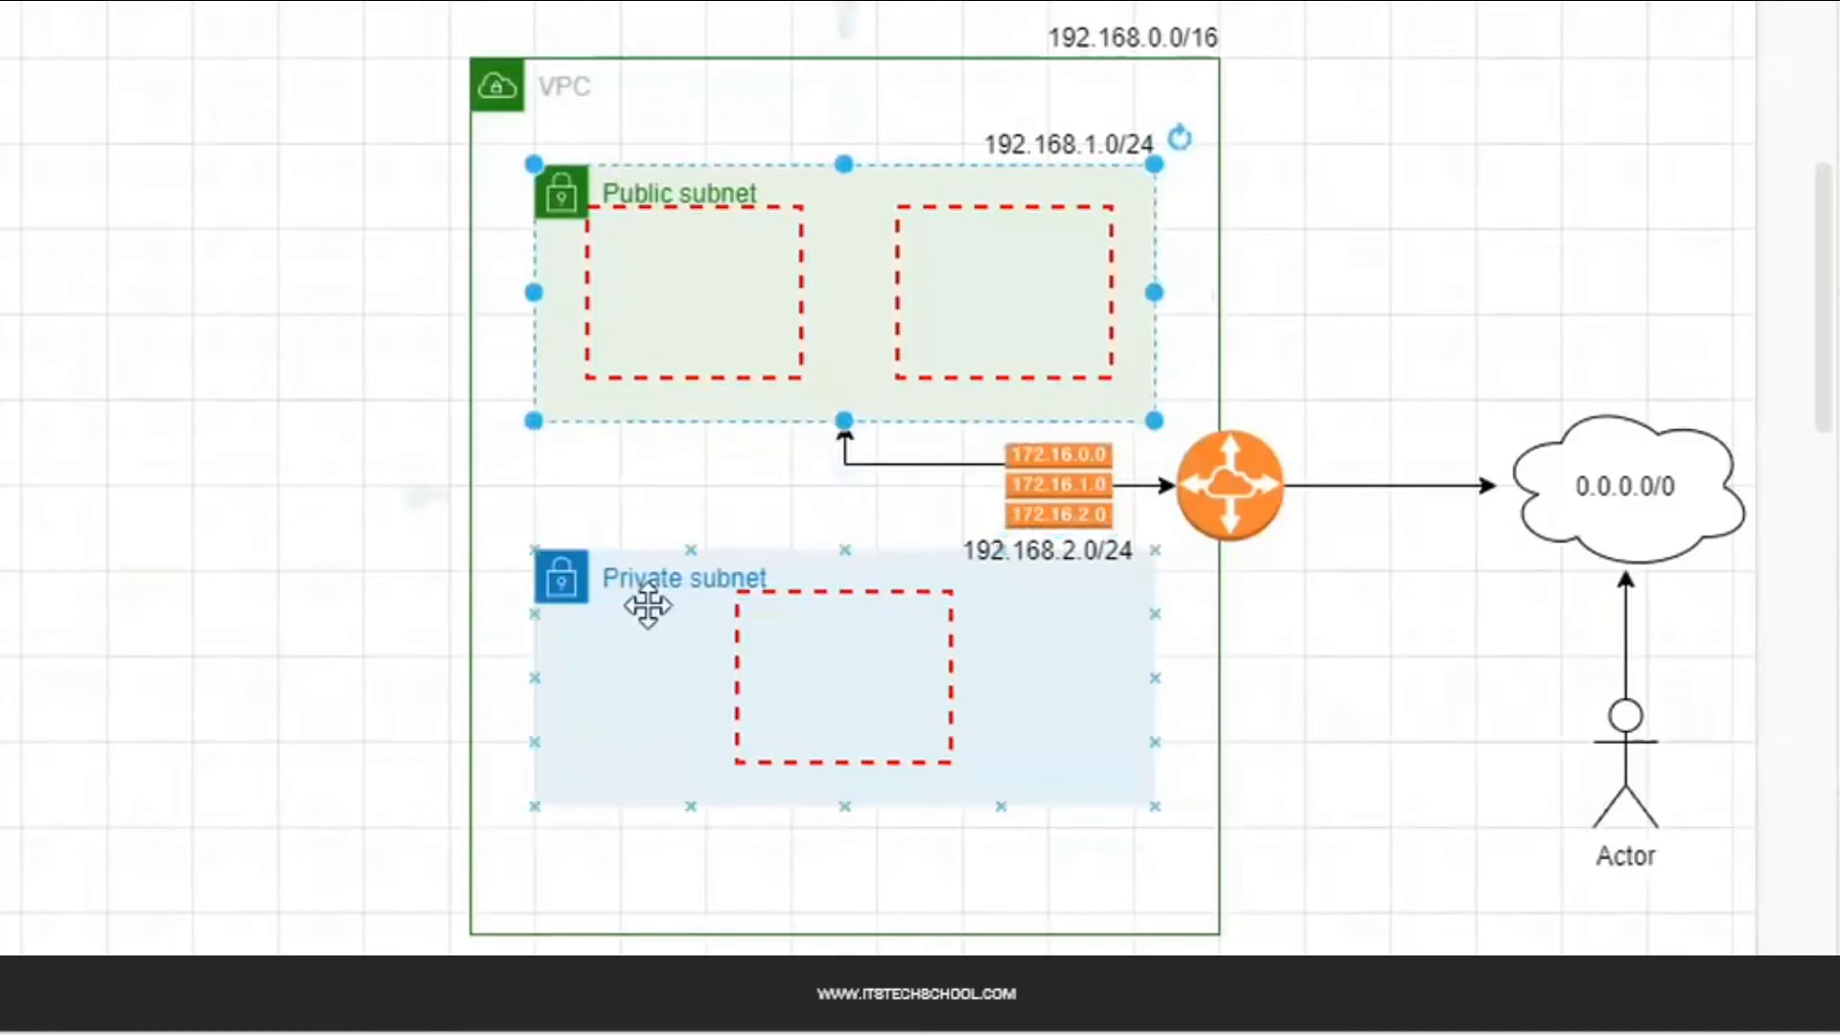
pyautogui.click(647, 606)
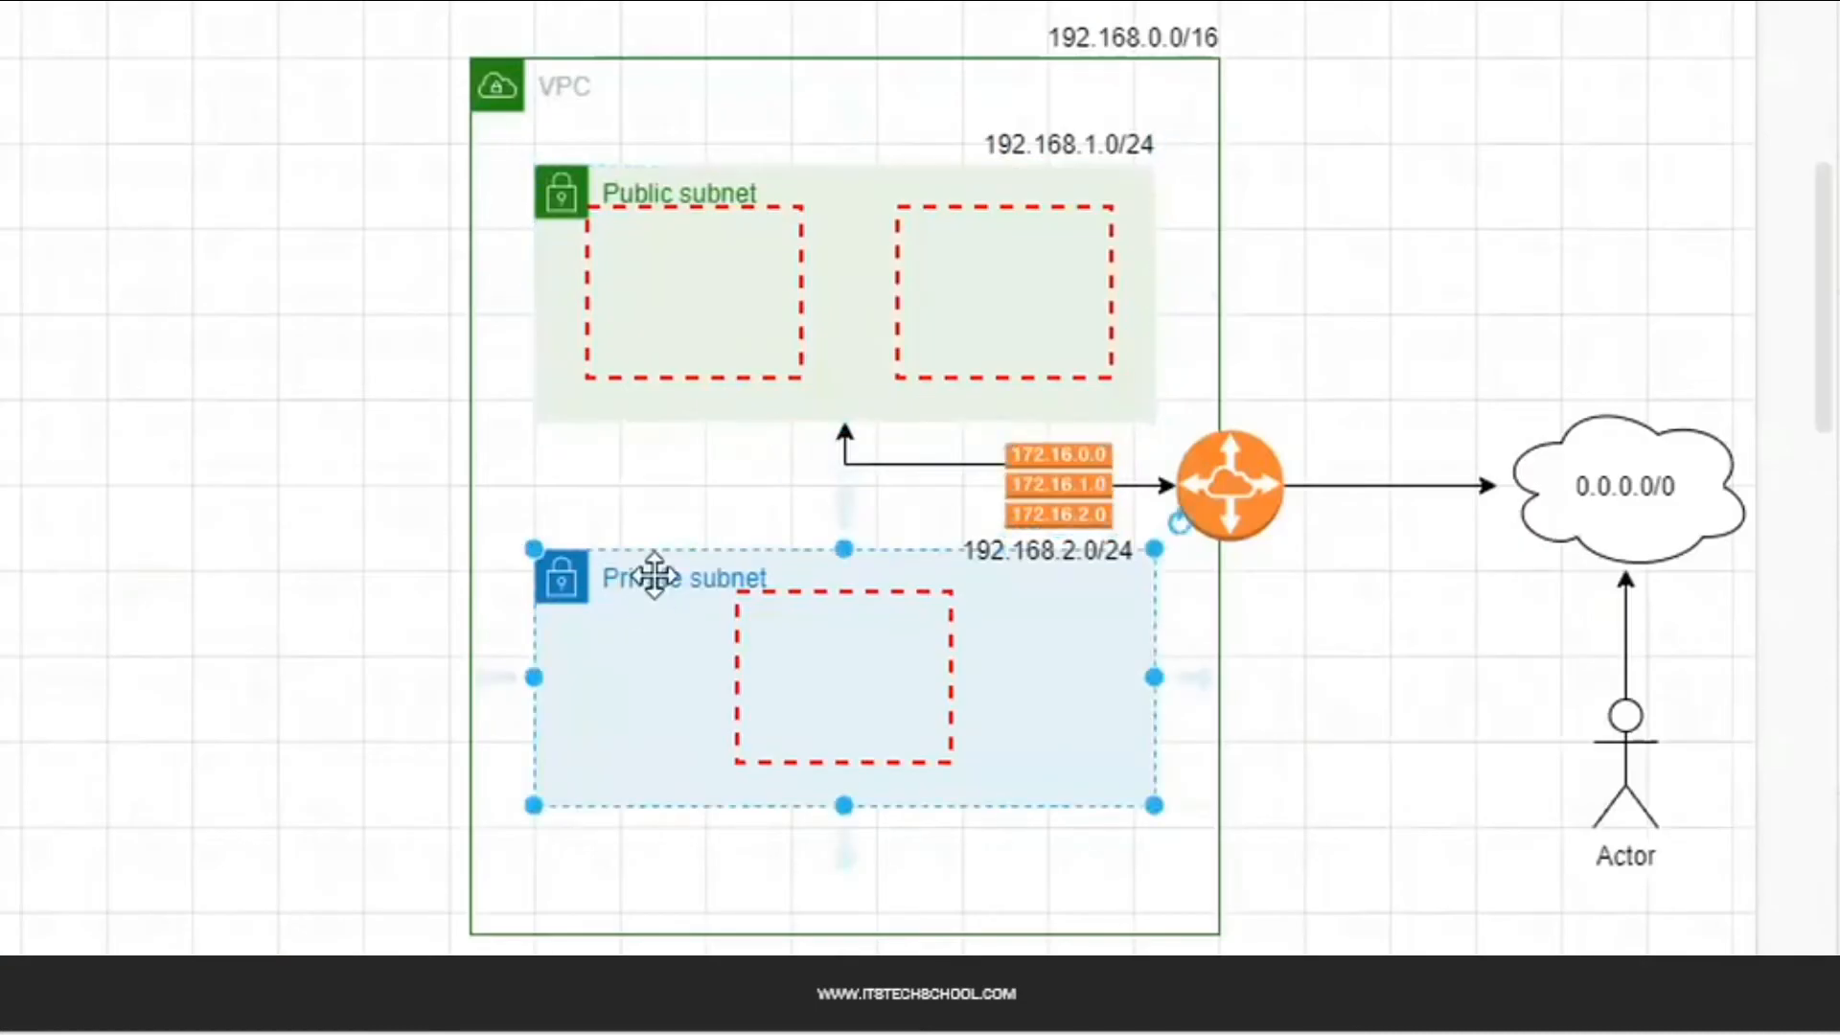
pyautogui.click(590, 397)
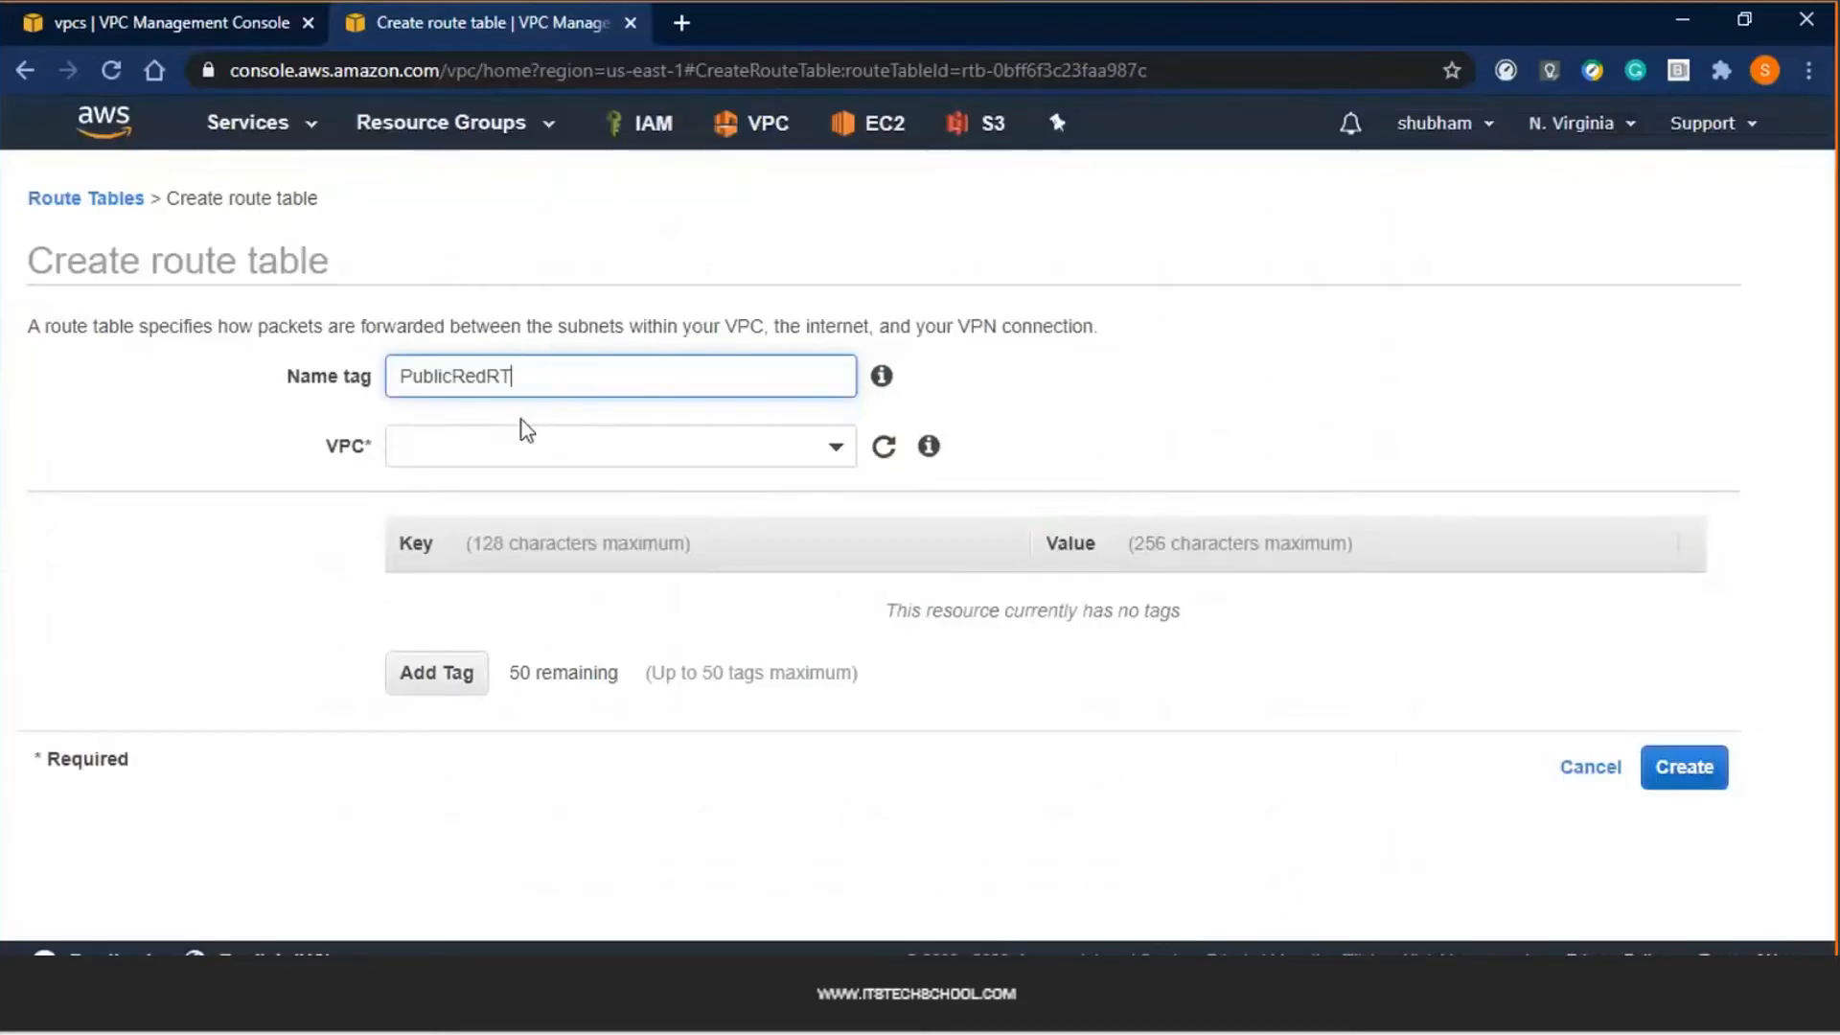
pyautogui.click(439, 437)
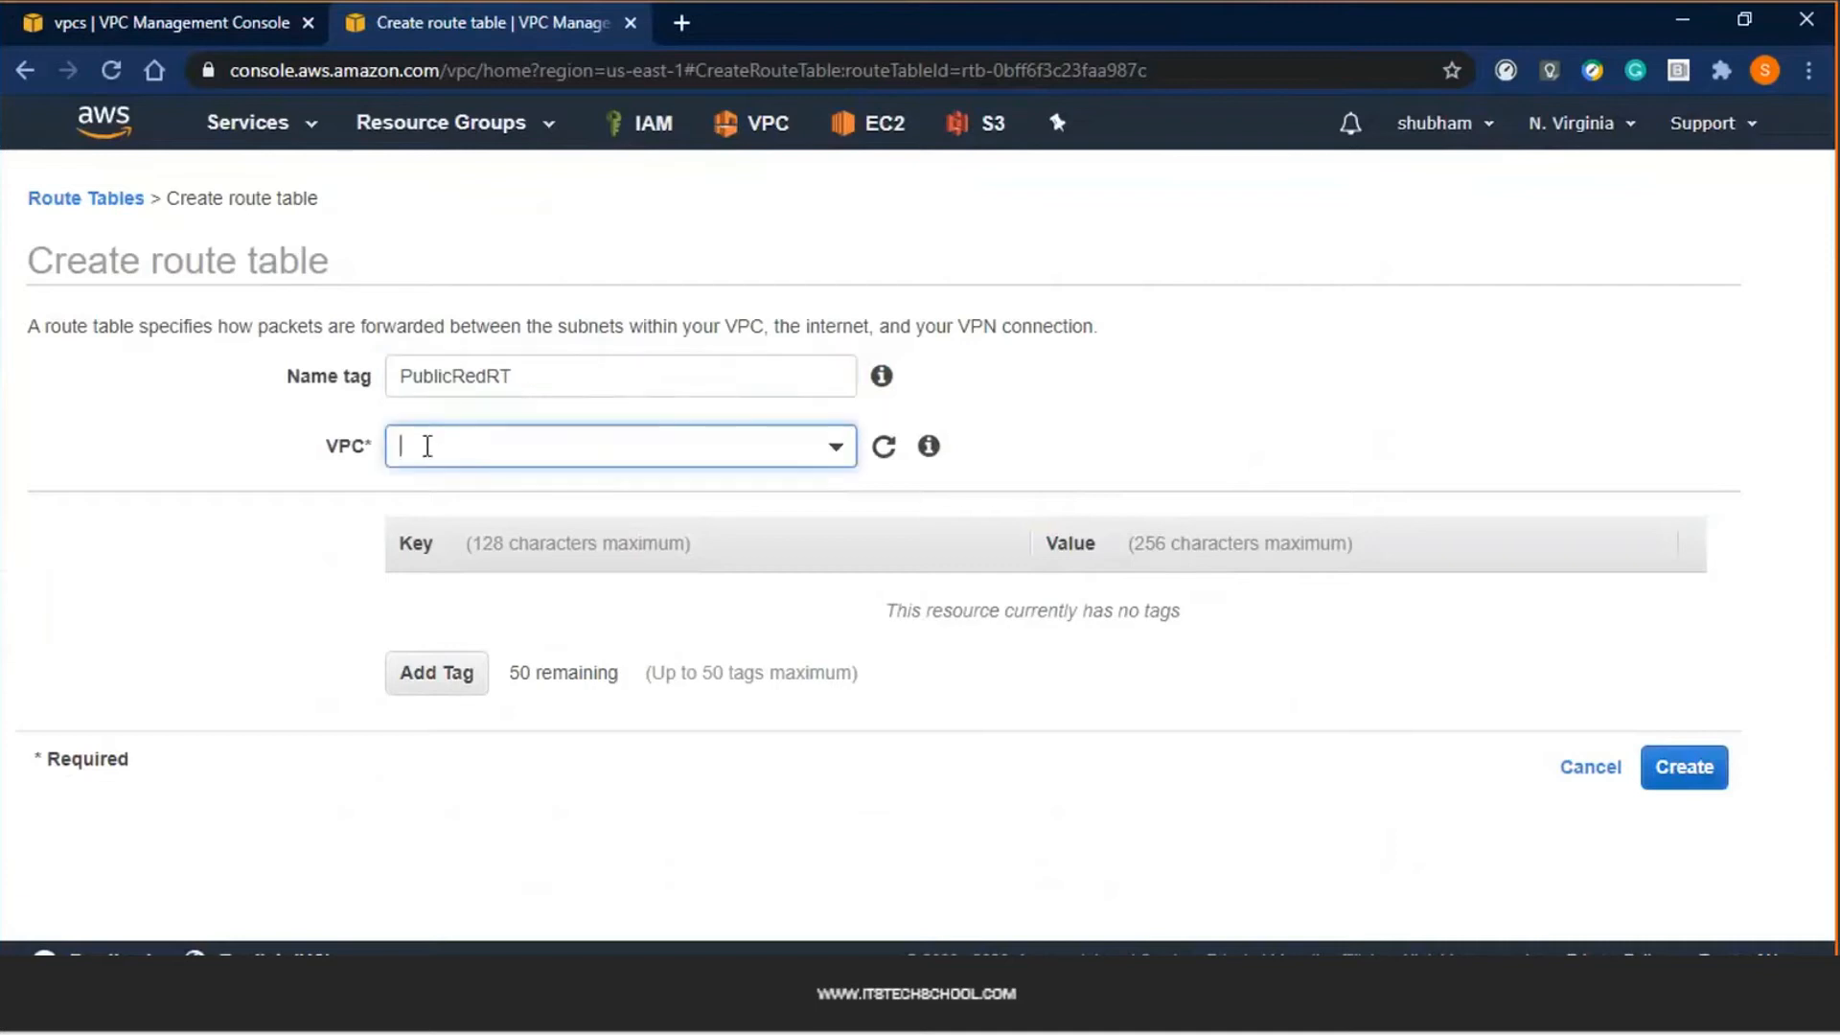
pyautogui.click(479, 561)
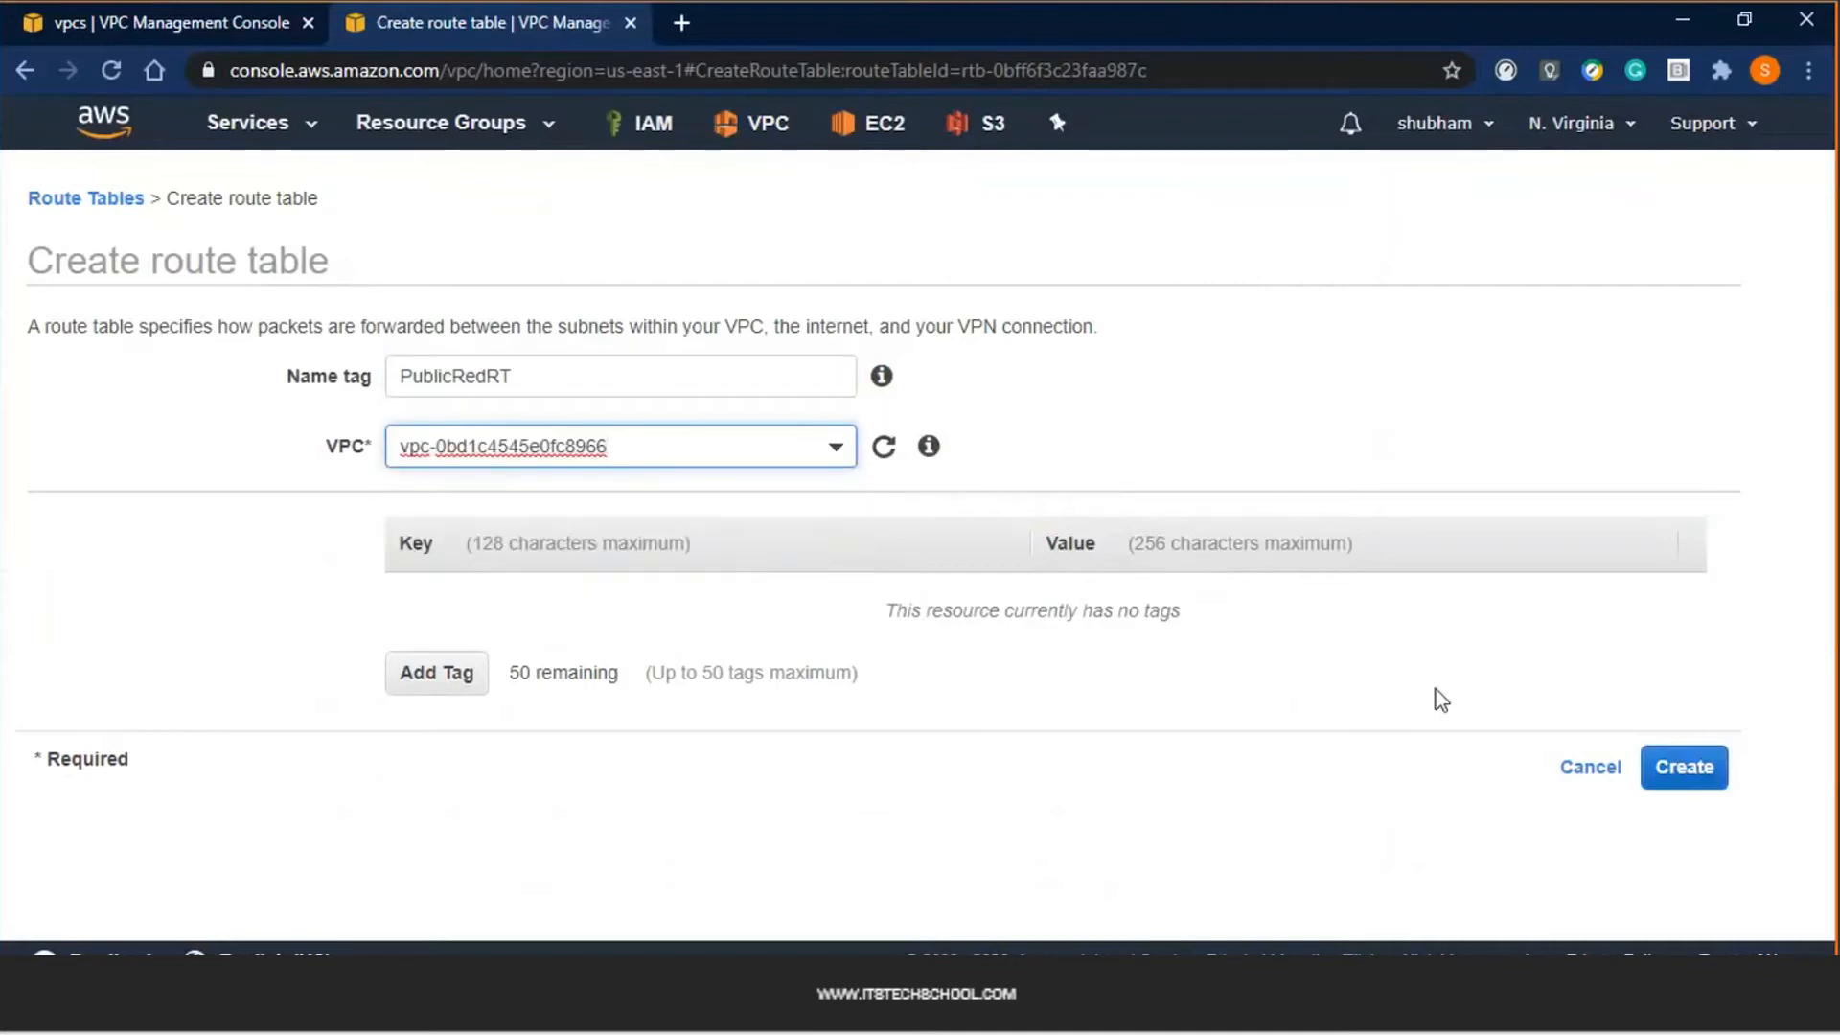
pyautogui.click(1667, 782)
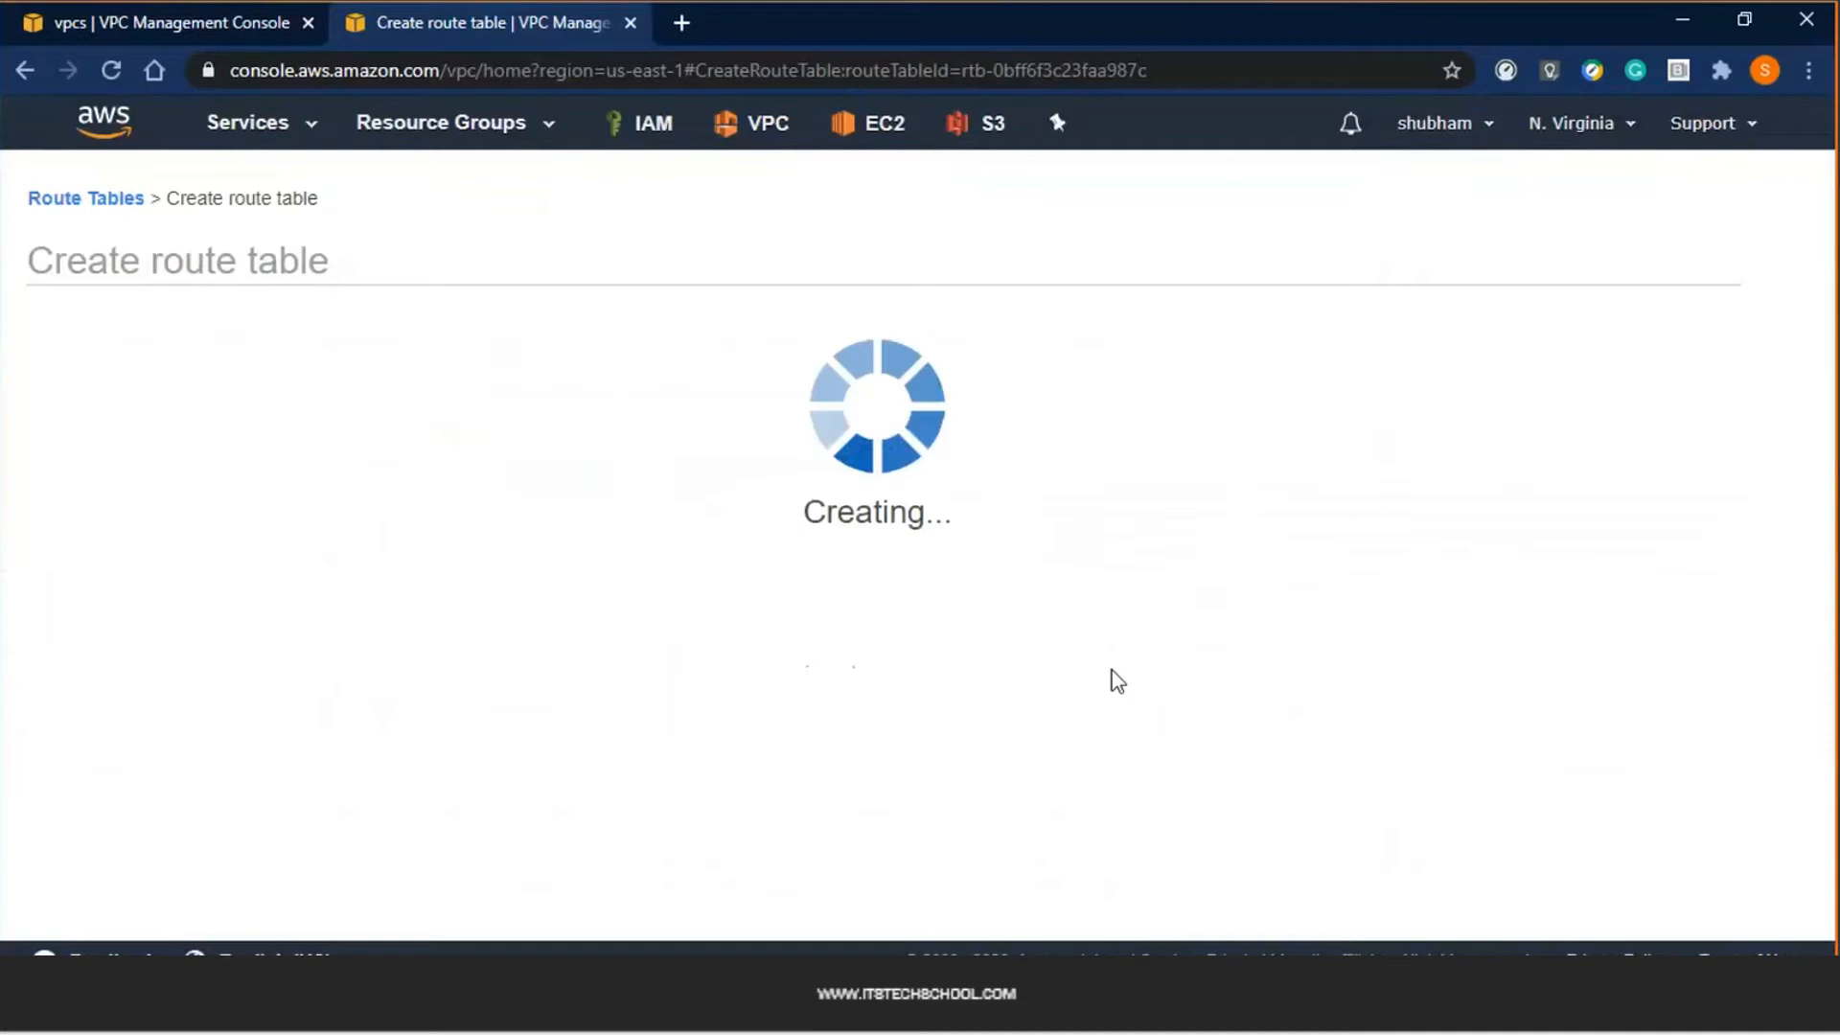
pyautogui.click(1236, 506)
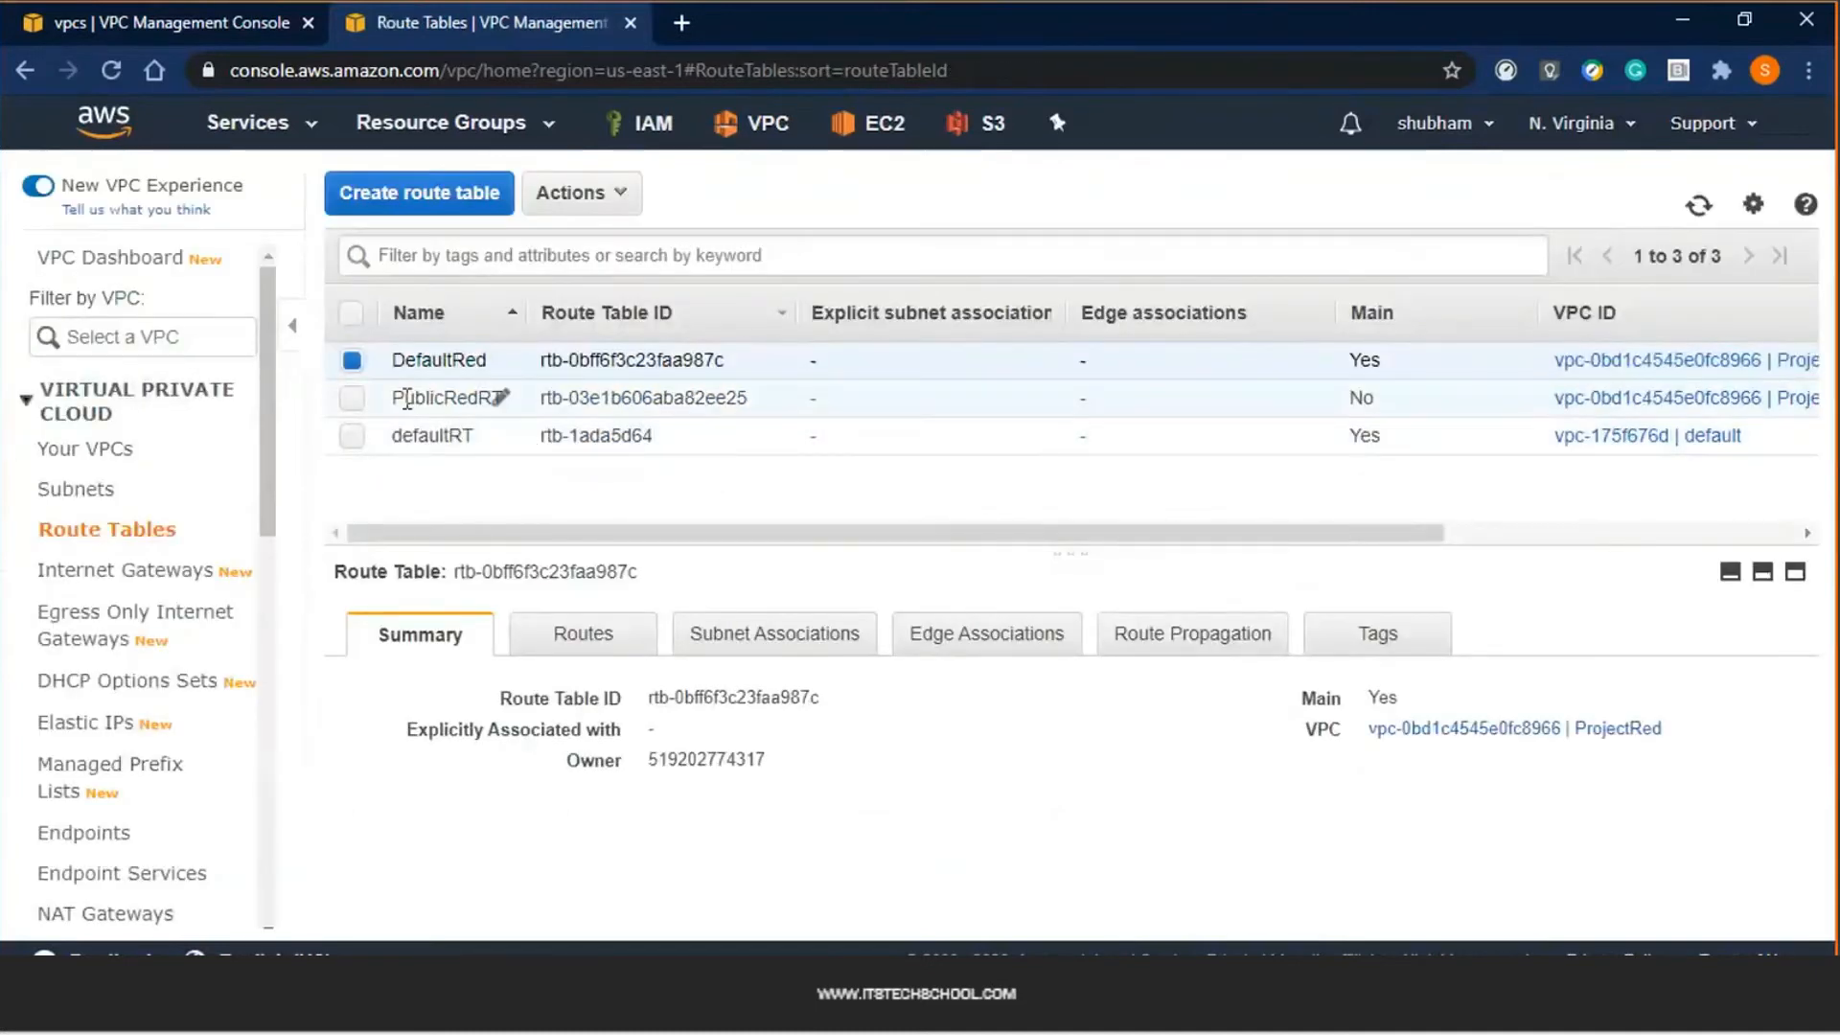
# Select PublicRedRT and point out the route table, Public subnet and router in the diagram.
pyautogui.click(400, 402)
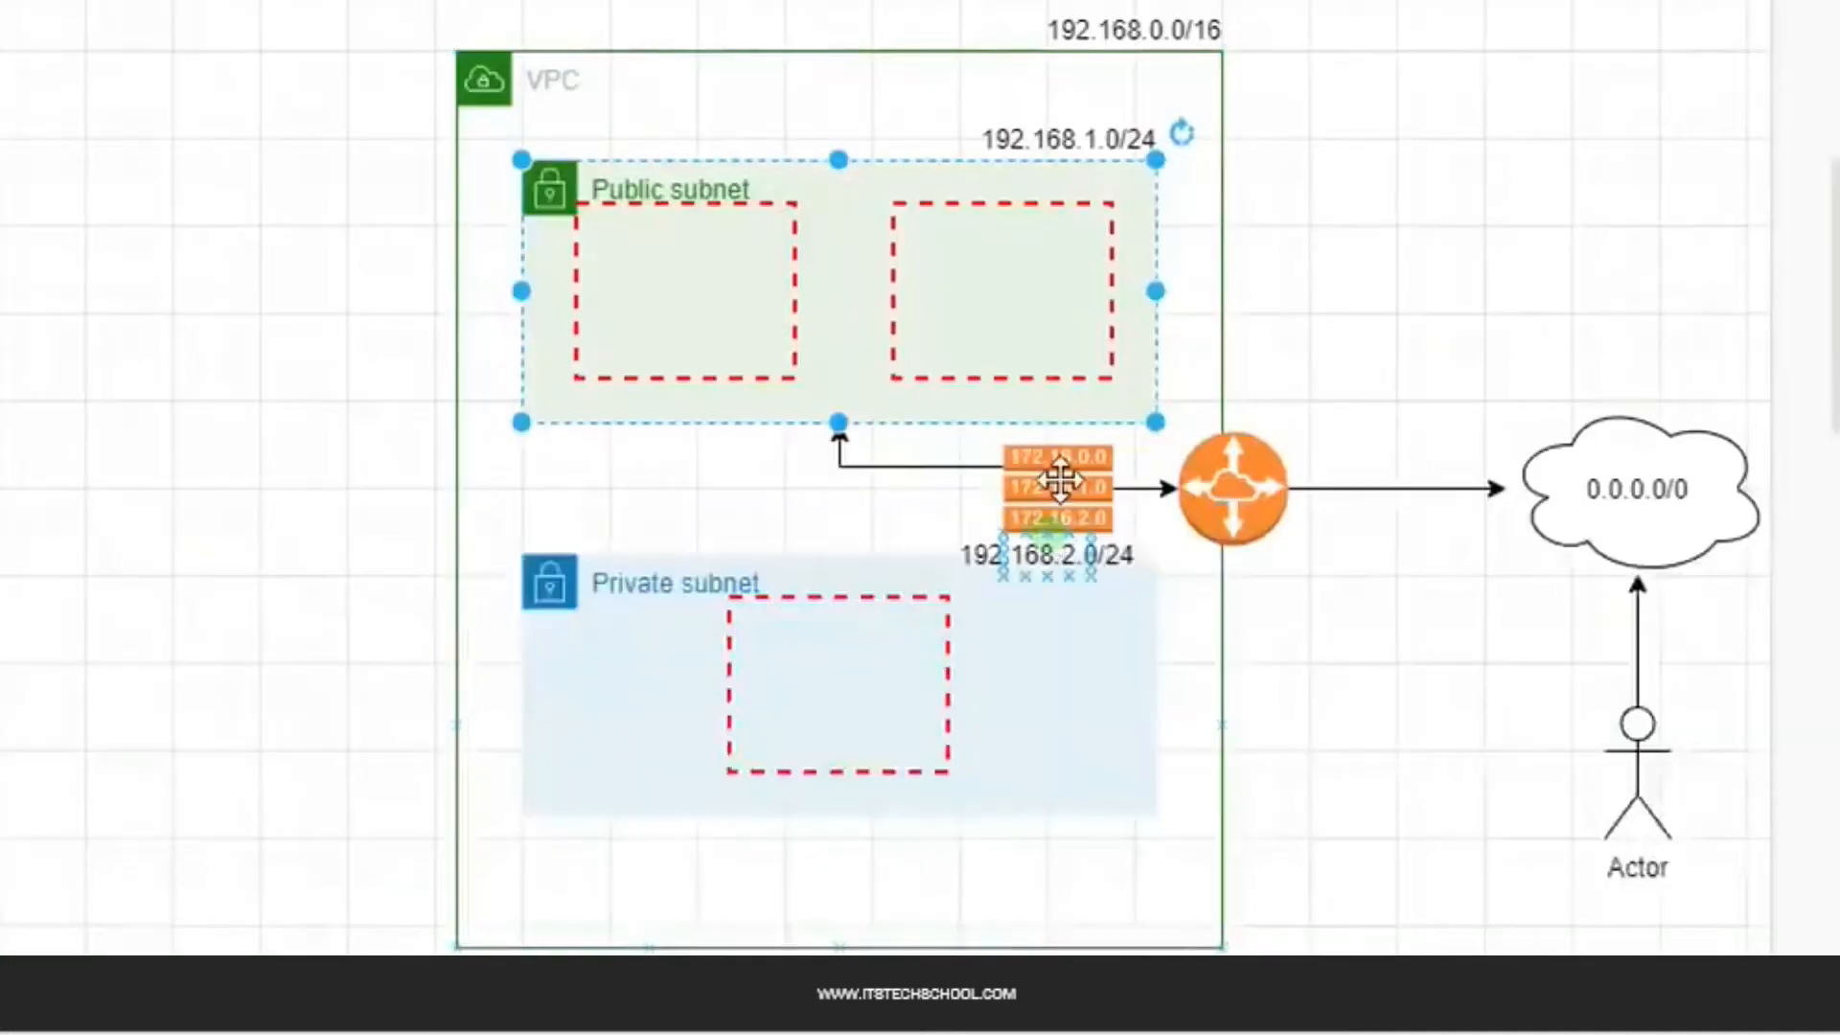
pyautogui.click(1059, 479)
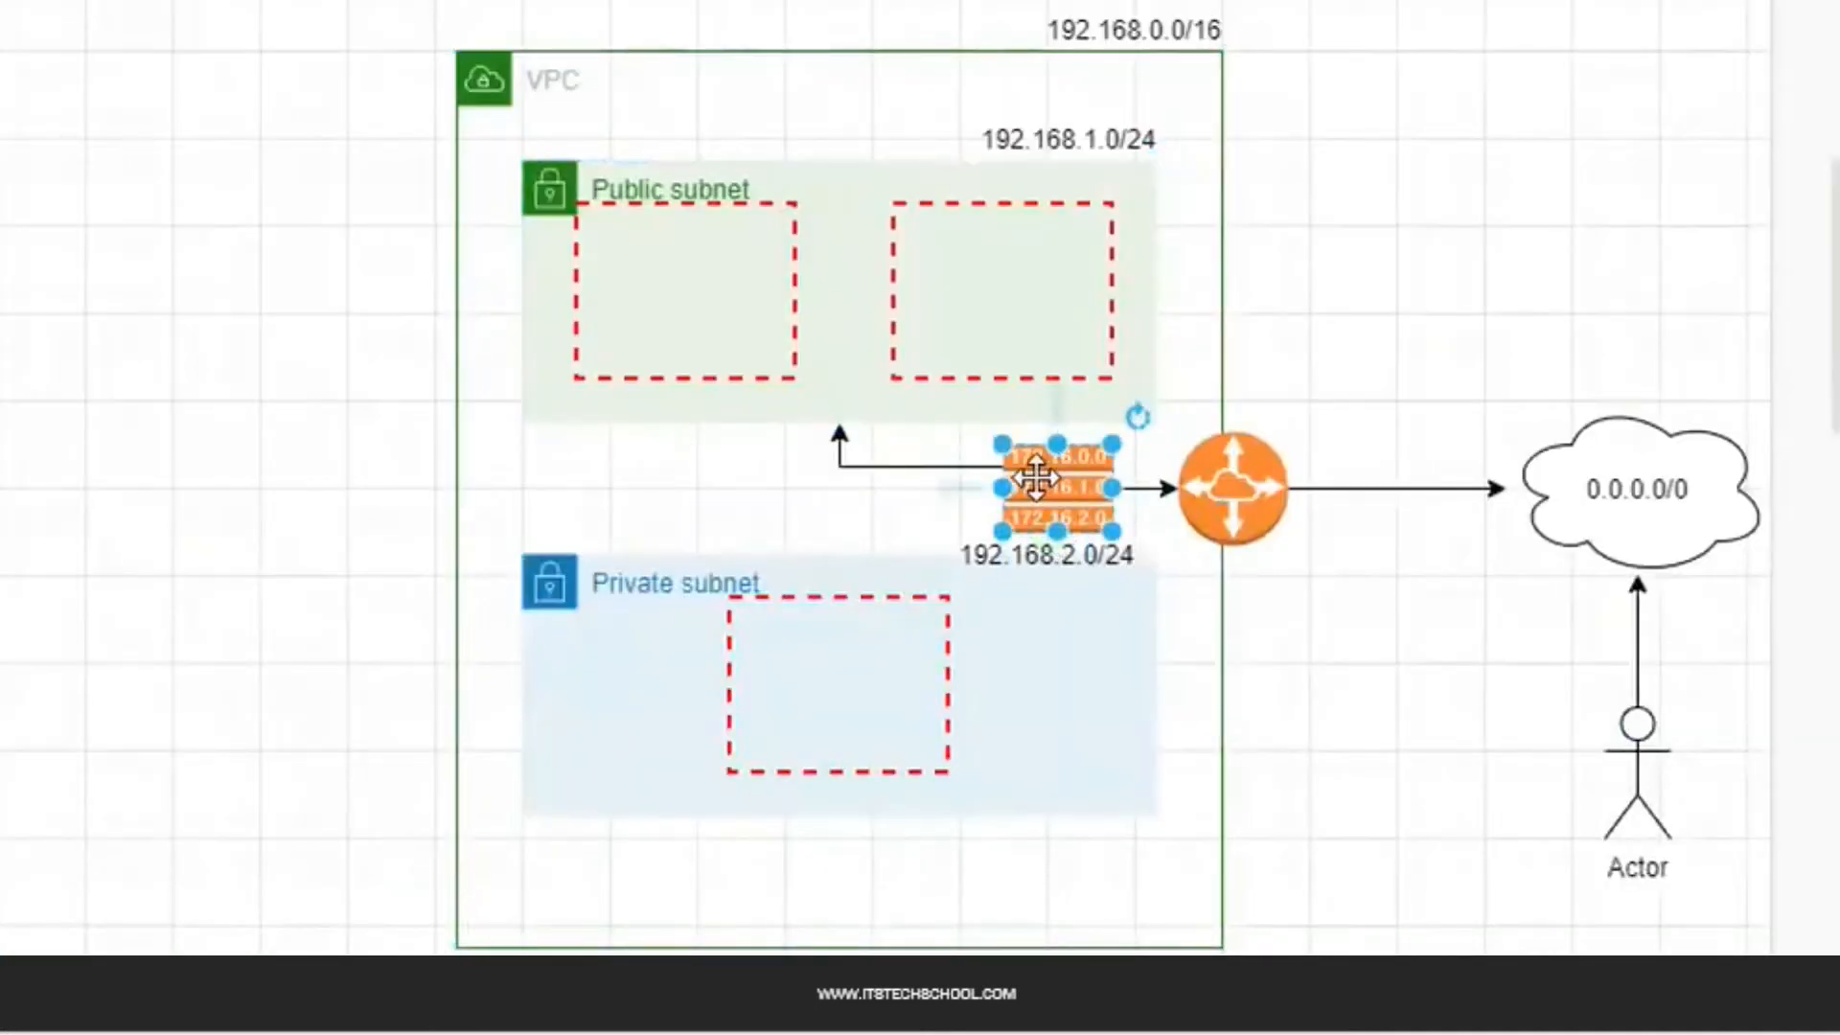
pyautogui.click(834, 382)
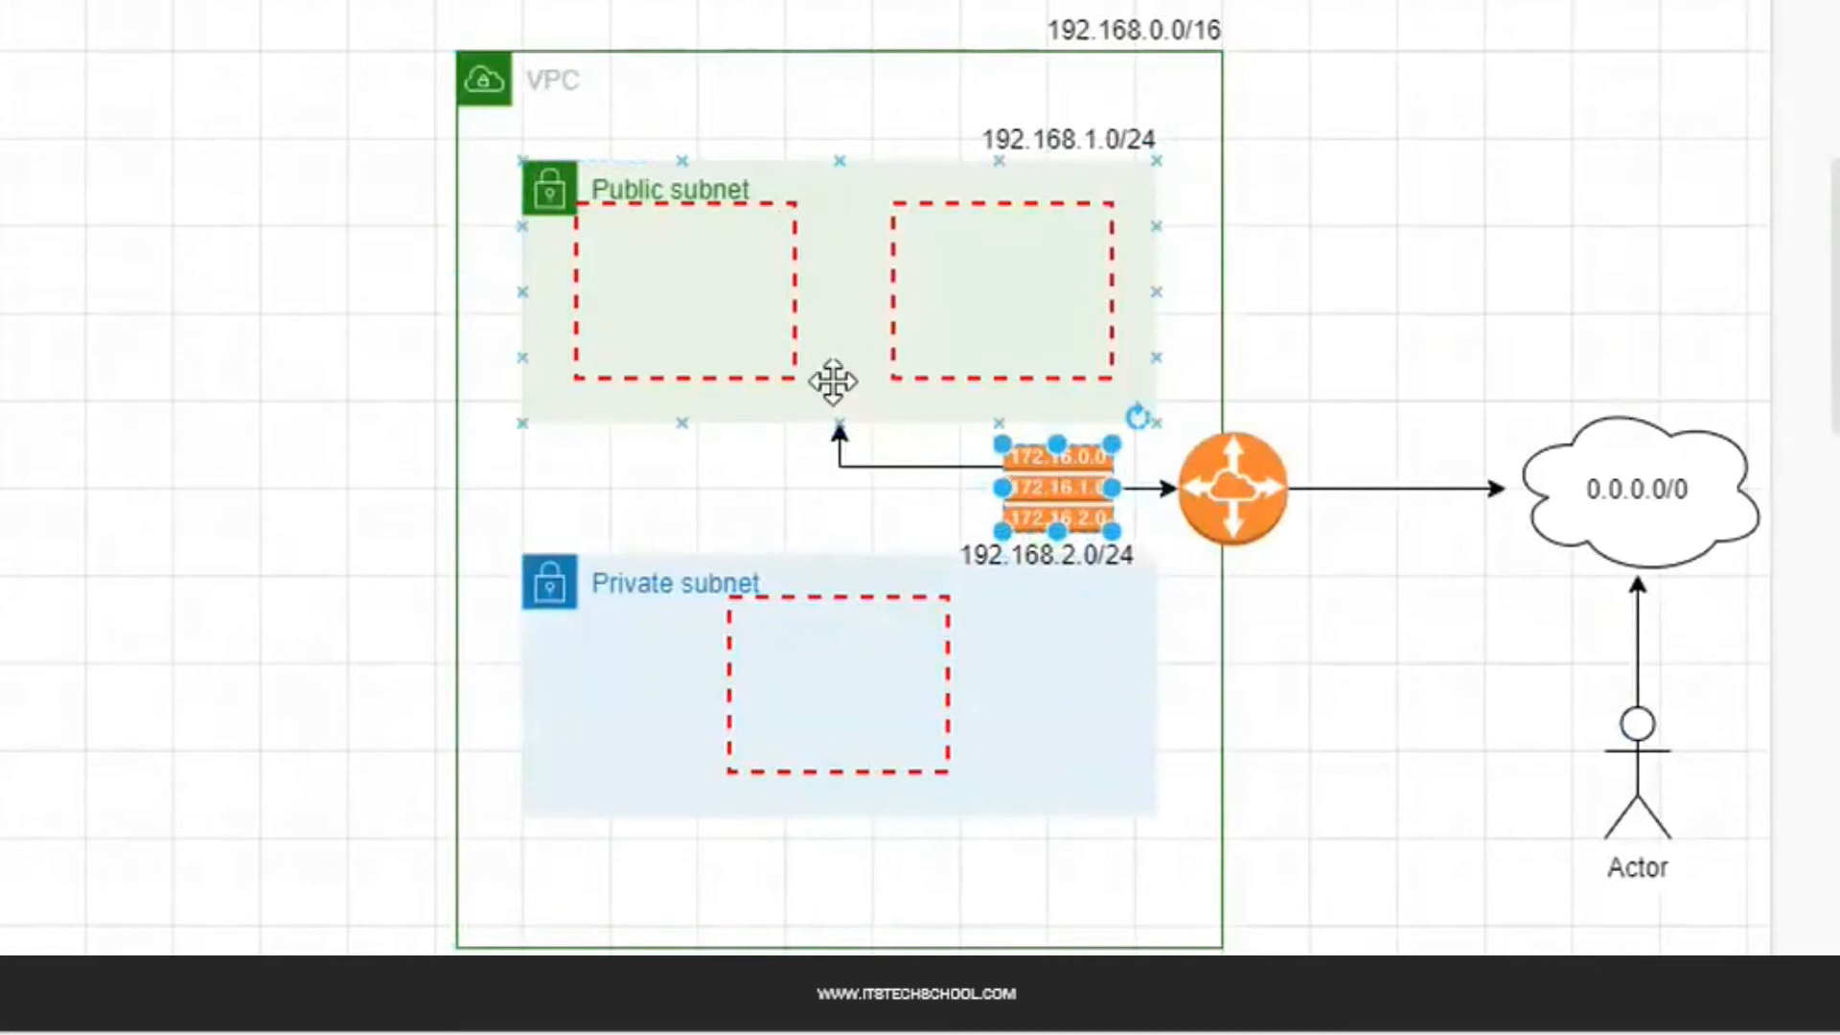
pyautogui.click(1259, 479)
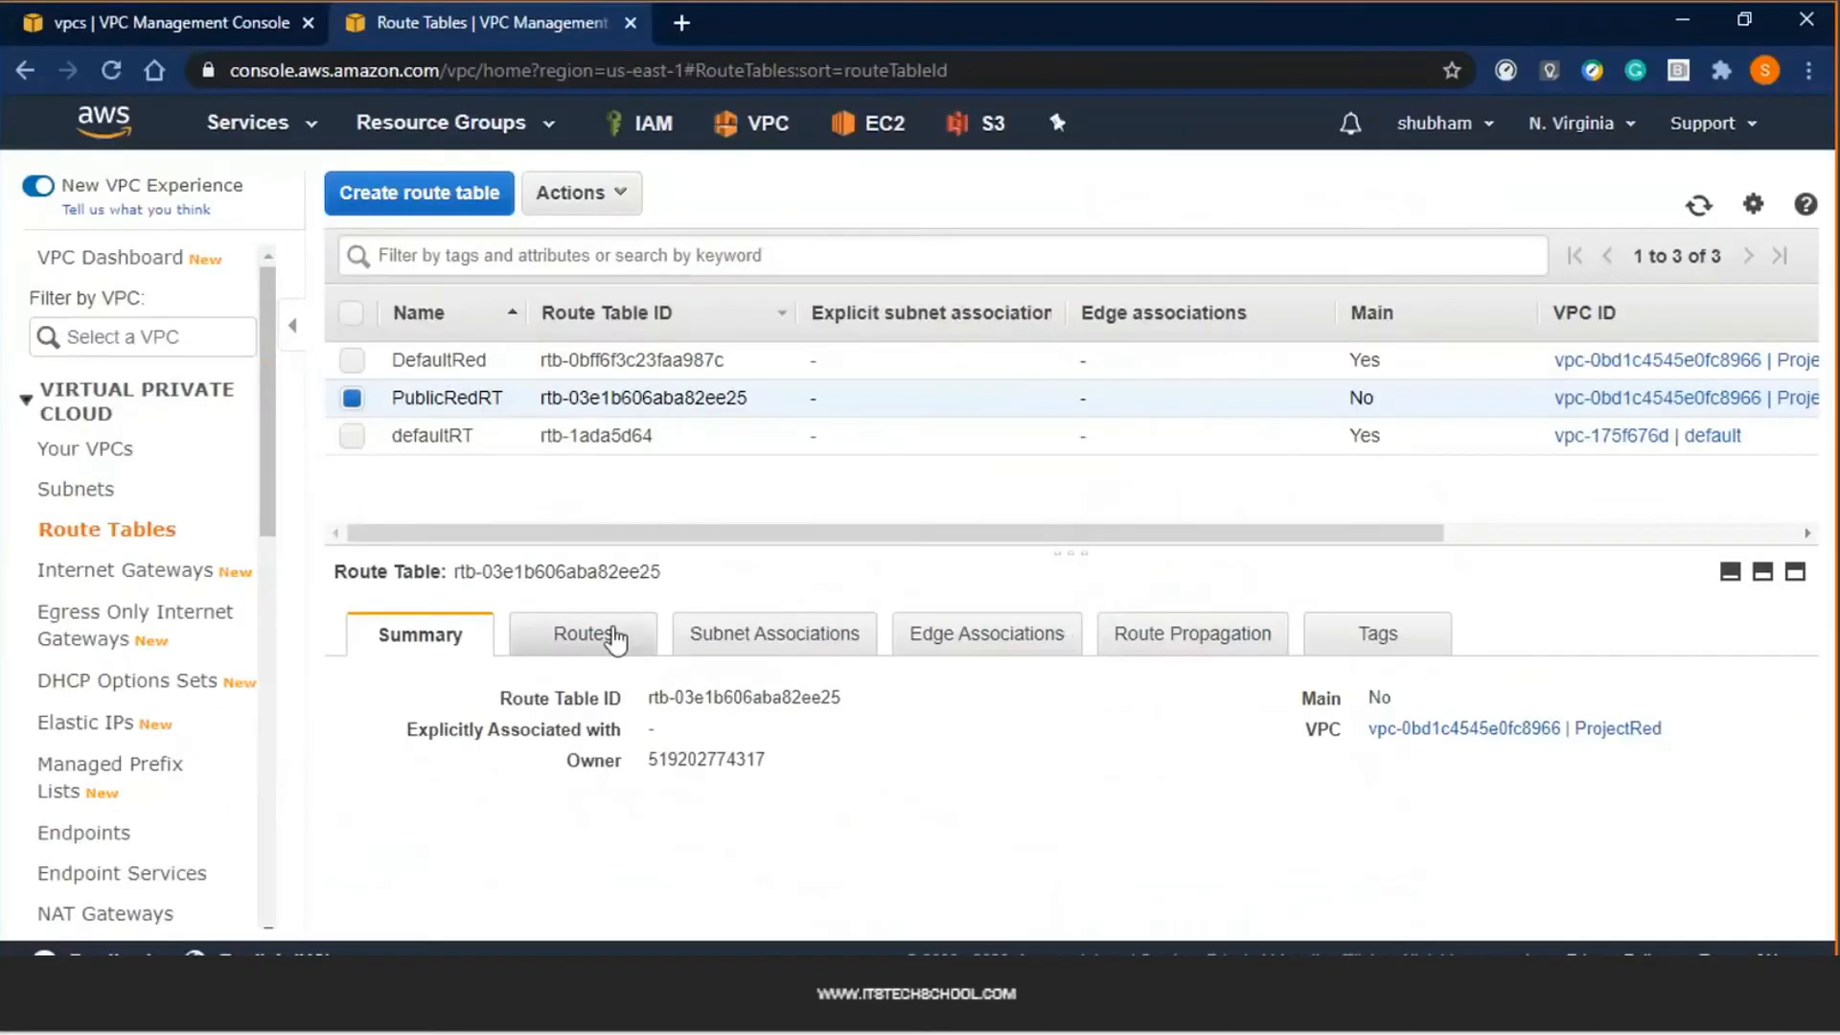
# Explicitly associate the PublicRed subnet 192.168.1.0/24 with PublicRedRT.
pyautogui.click(768, 635)
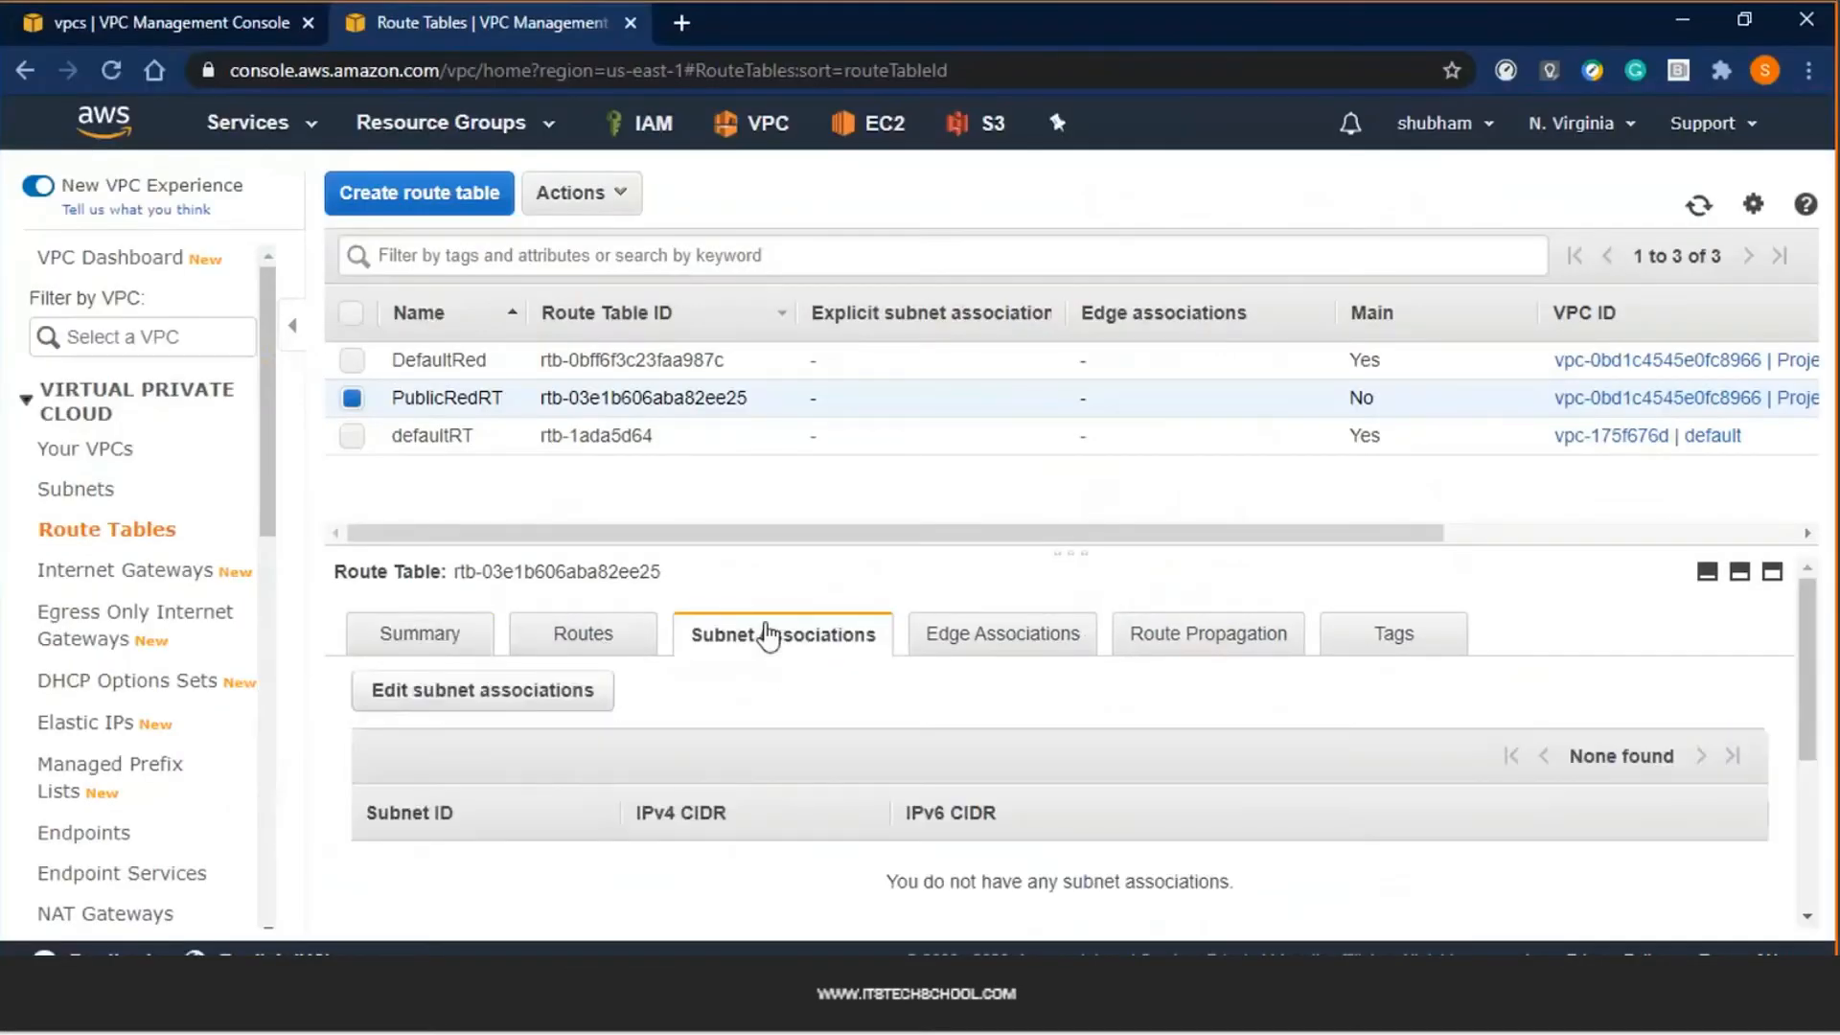
pyautogui.scroll(-1, 765, 637)
pyautogui.scroll(1, 575, 656)
pyautogui.click(451, 698)
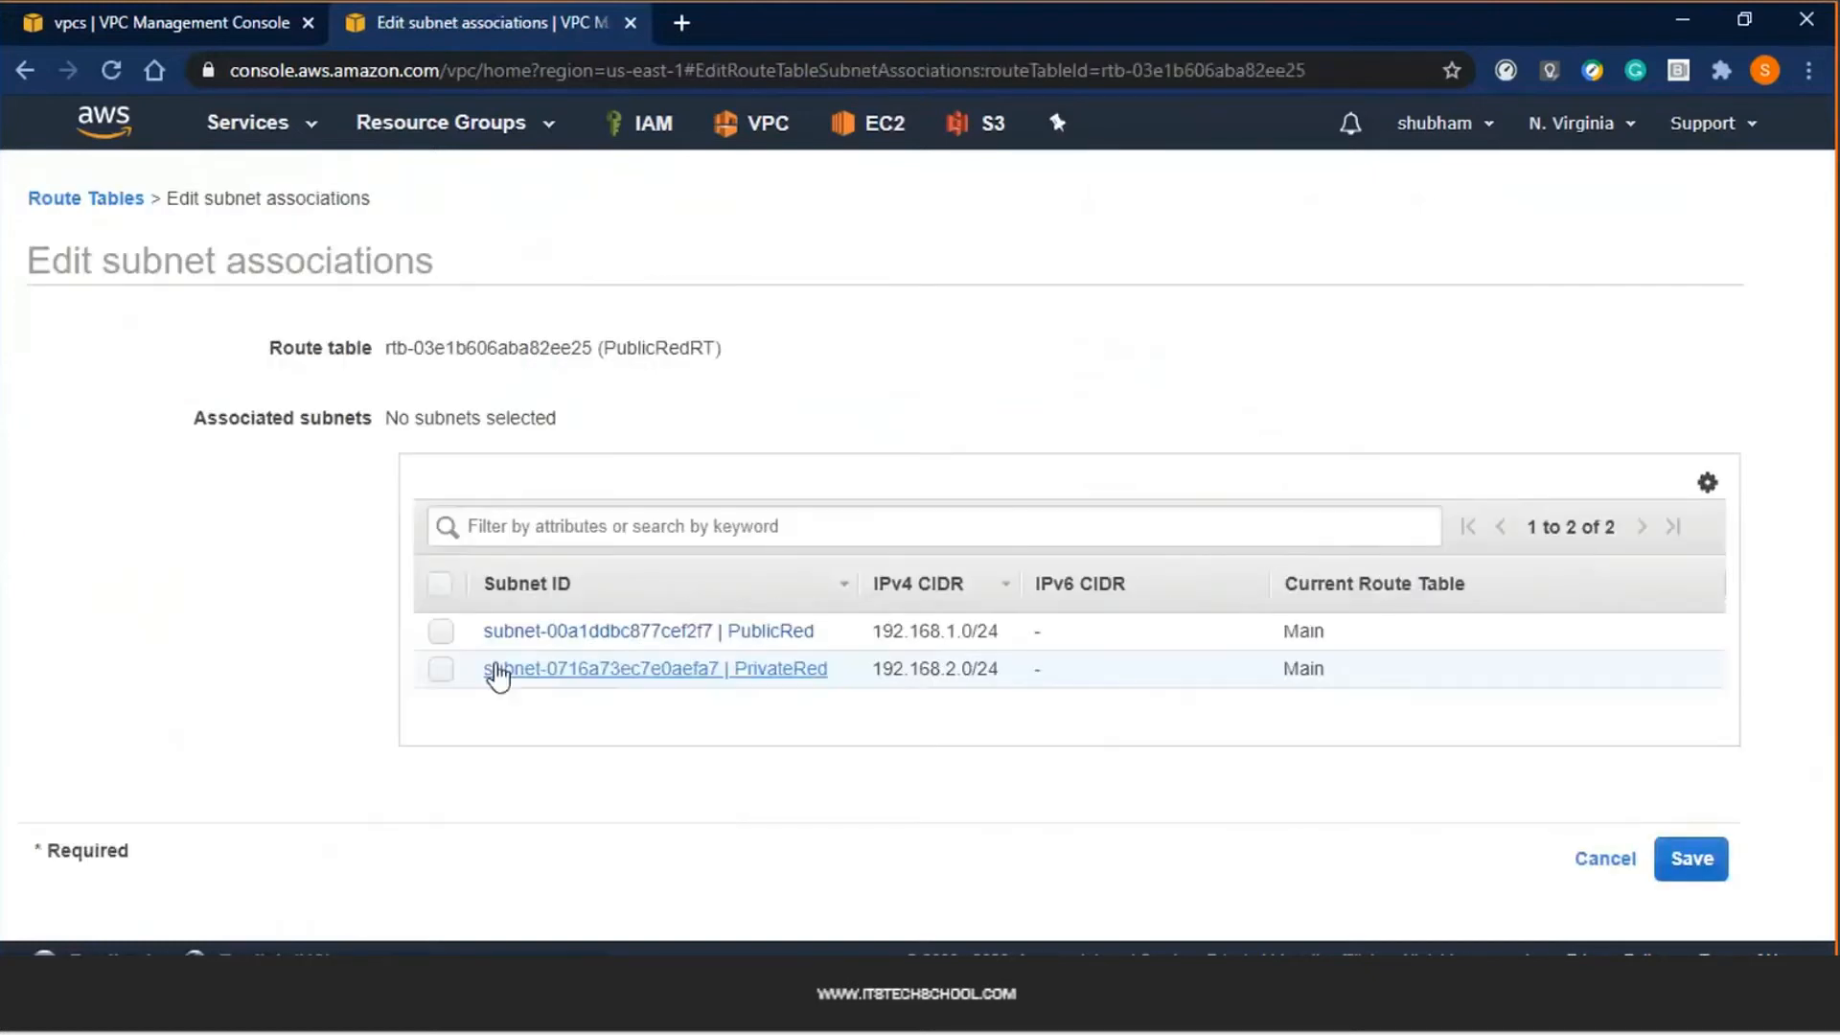
pyautogui.click(440, 633)
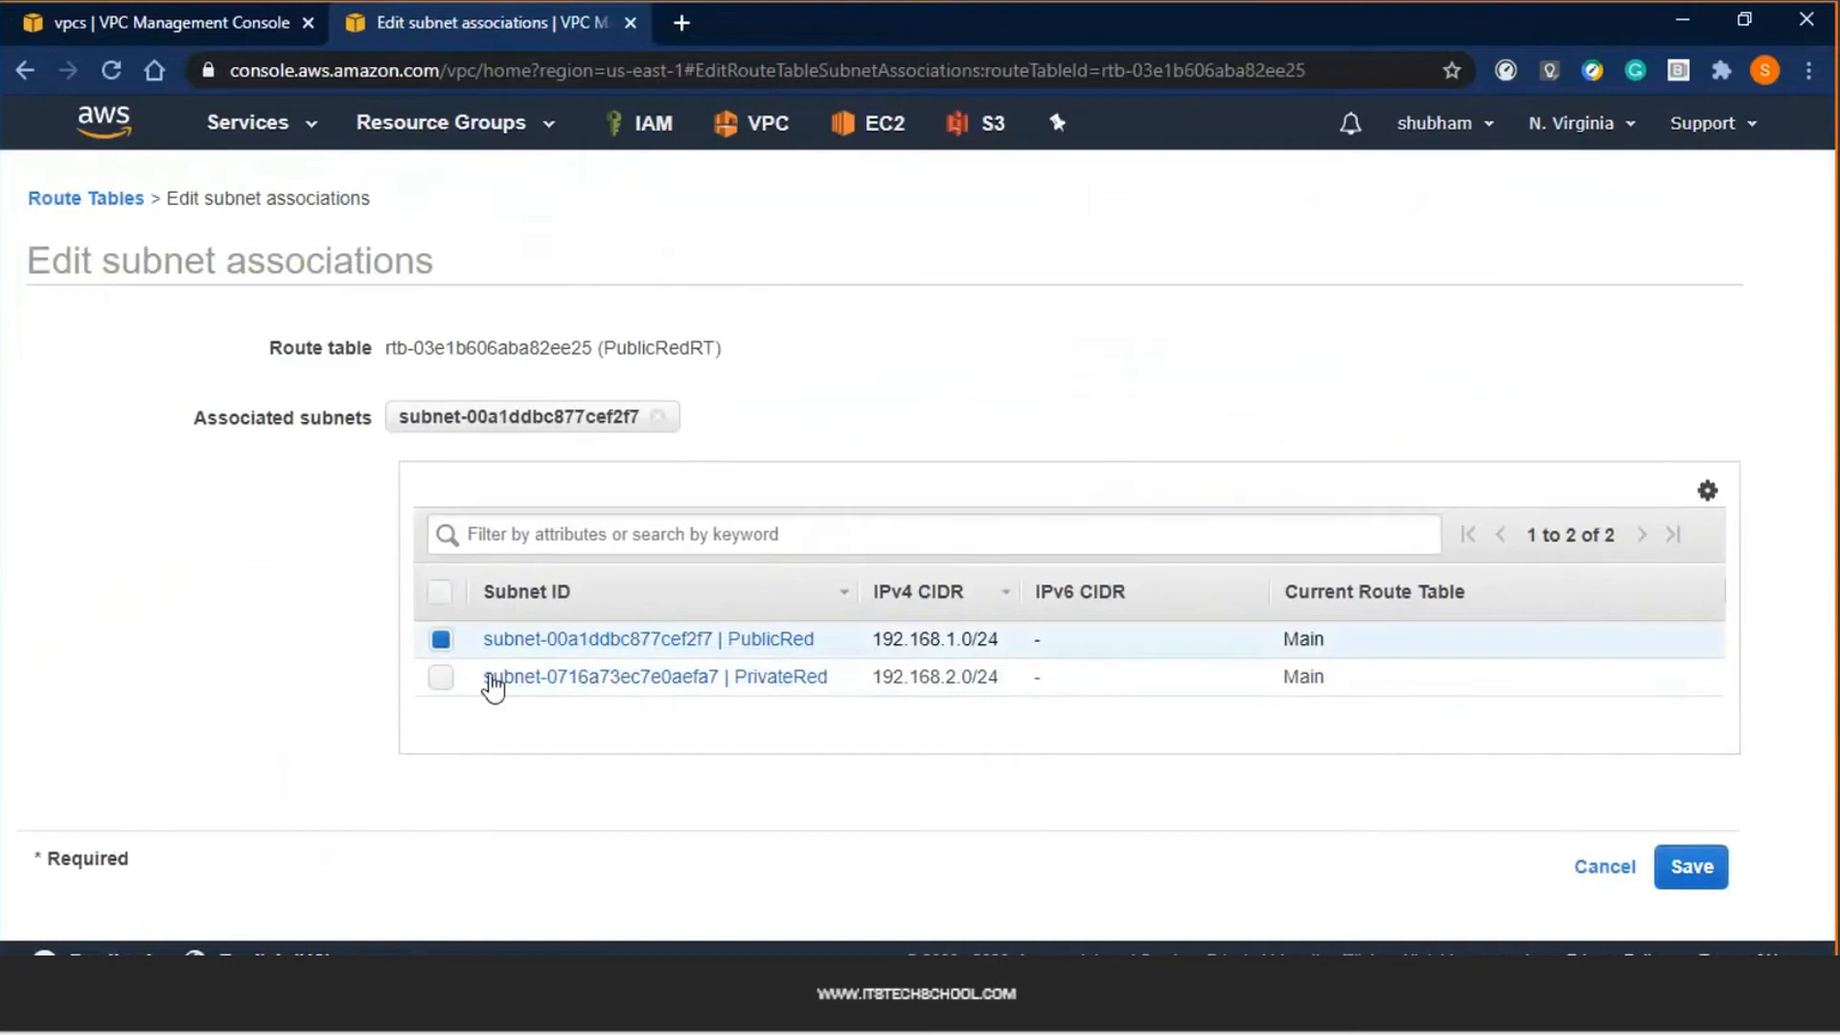
pyautogui.click(1688, 865)
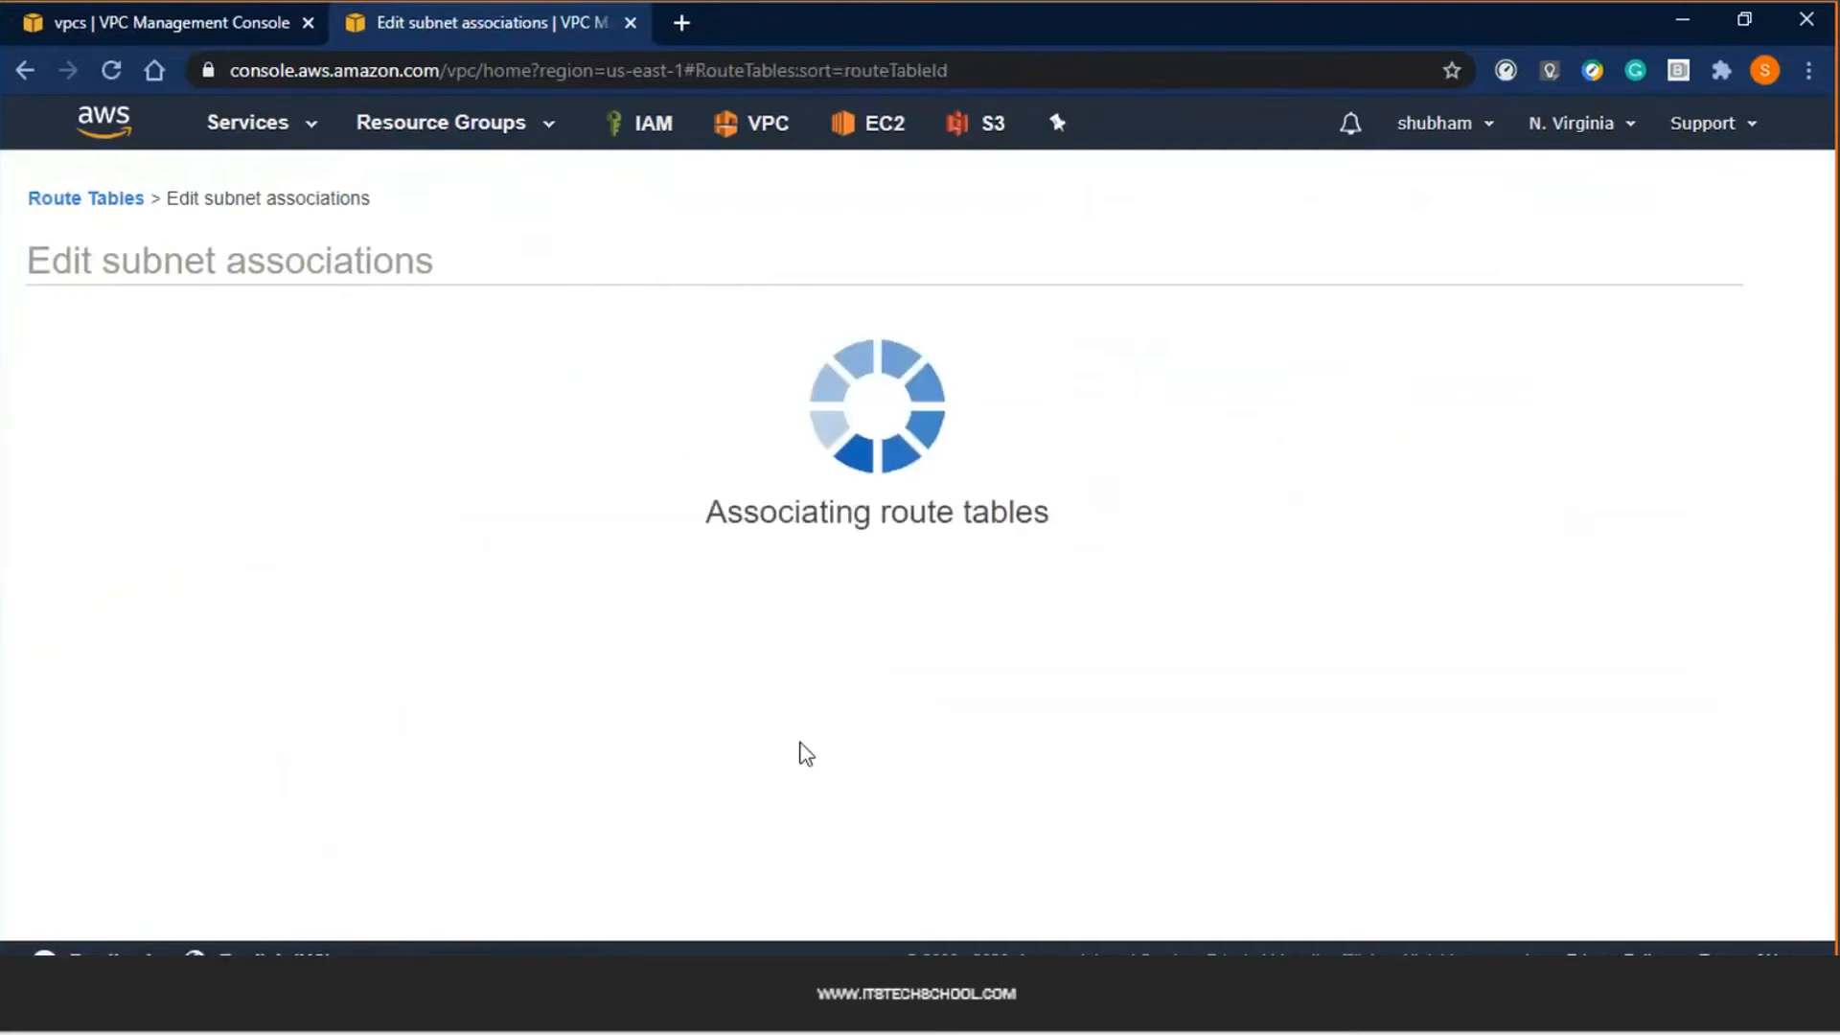
pyautogui.scroll(-3, 554, 685)
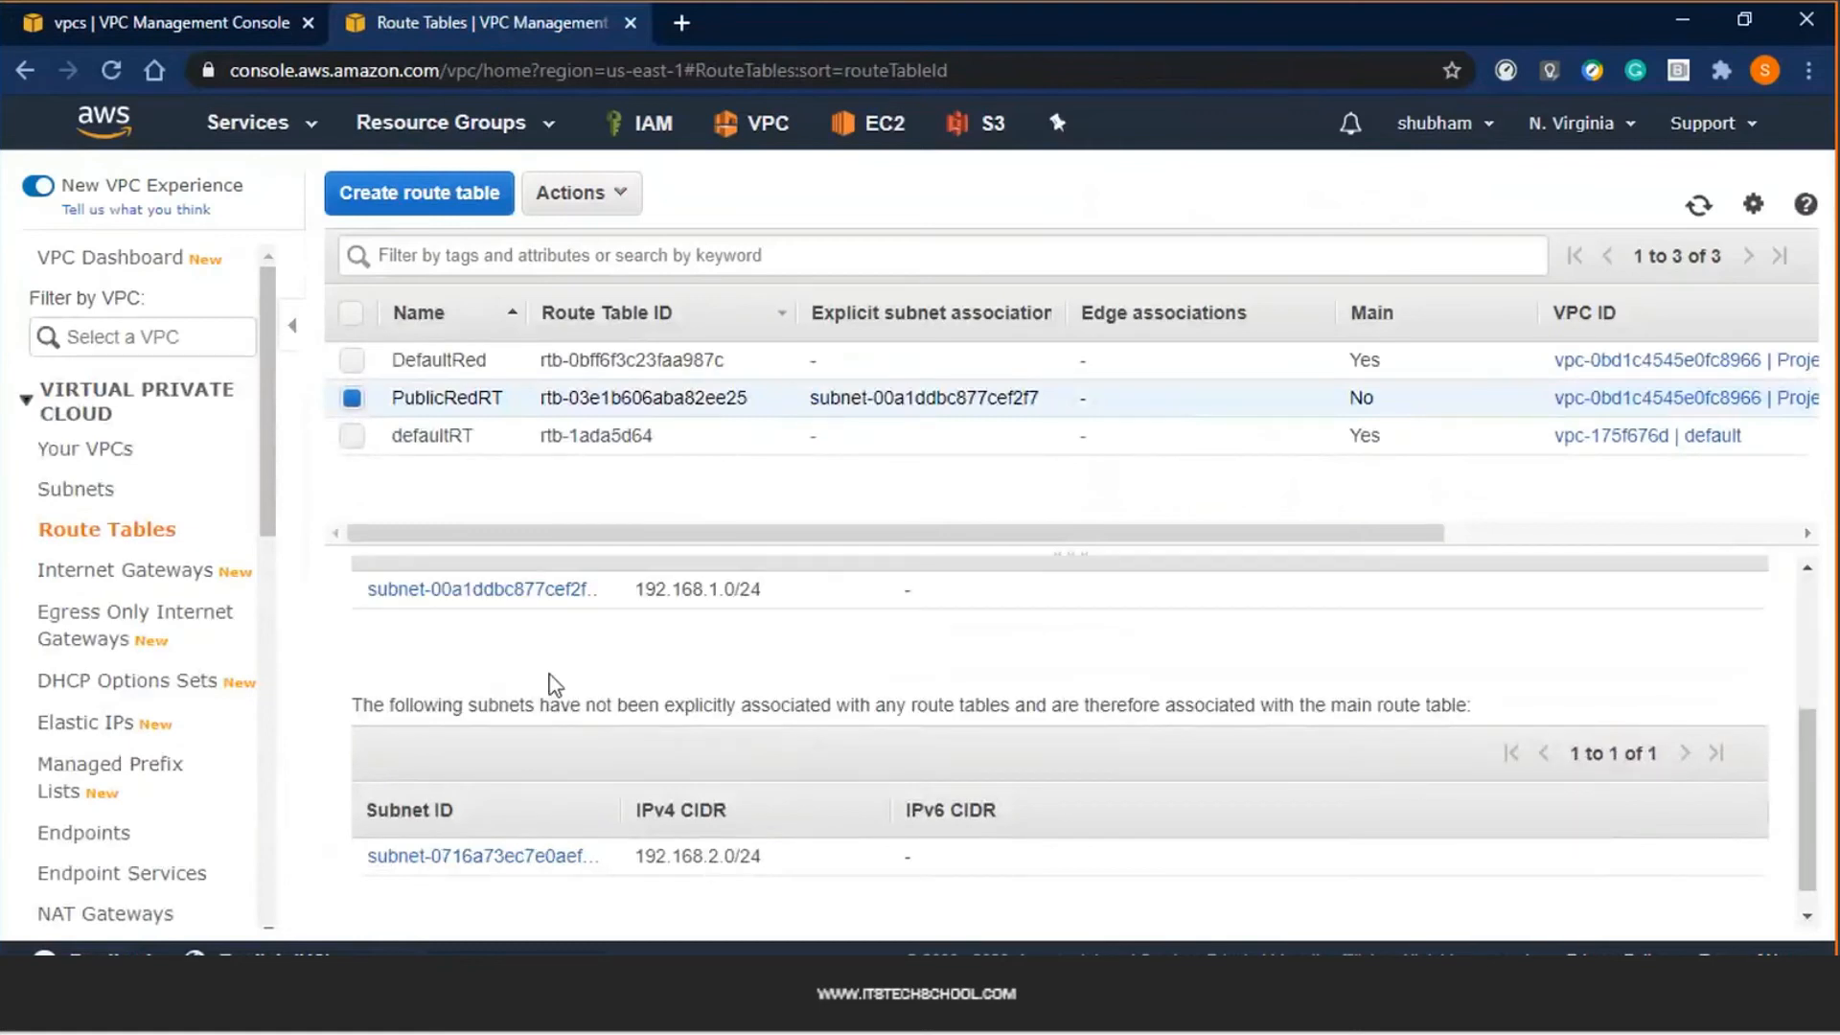
pyautogui.scroll(3, 645, 670)
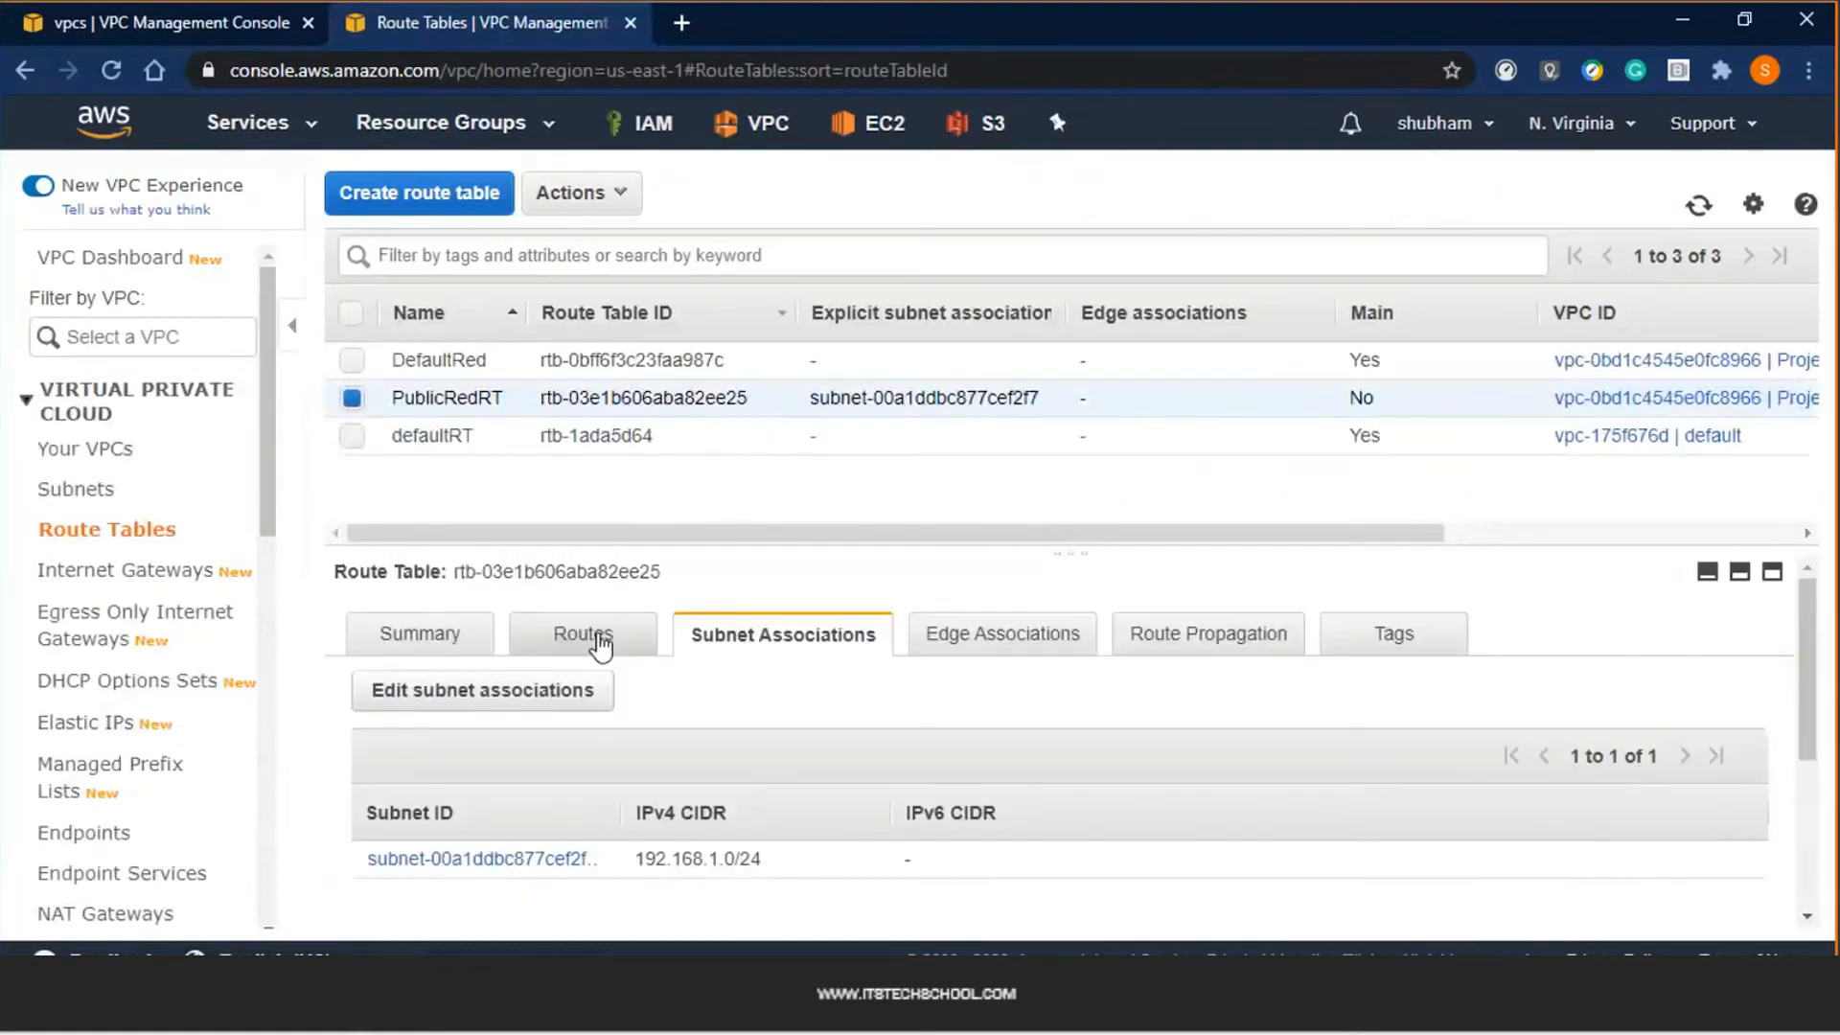
# Review PublicRedRT's only local route 192.168.0.0/16 against the diagram, then open Edit routes.
pyautogui.click(601, 648)
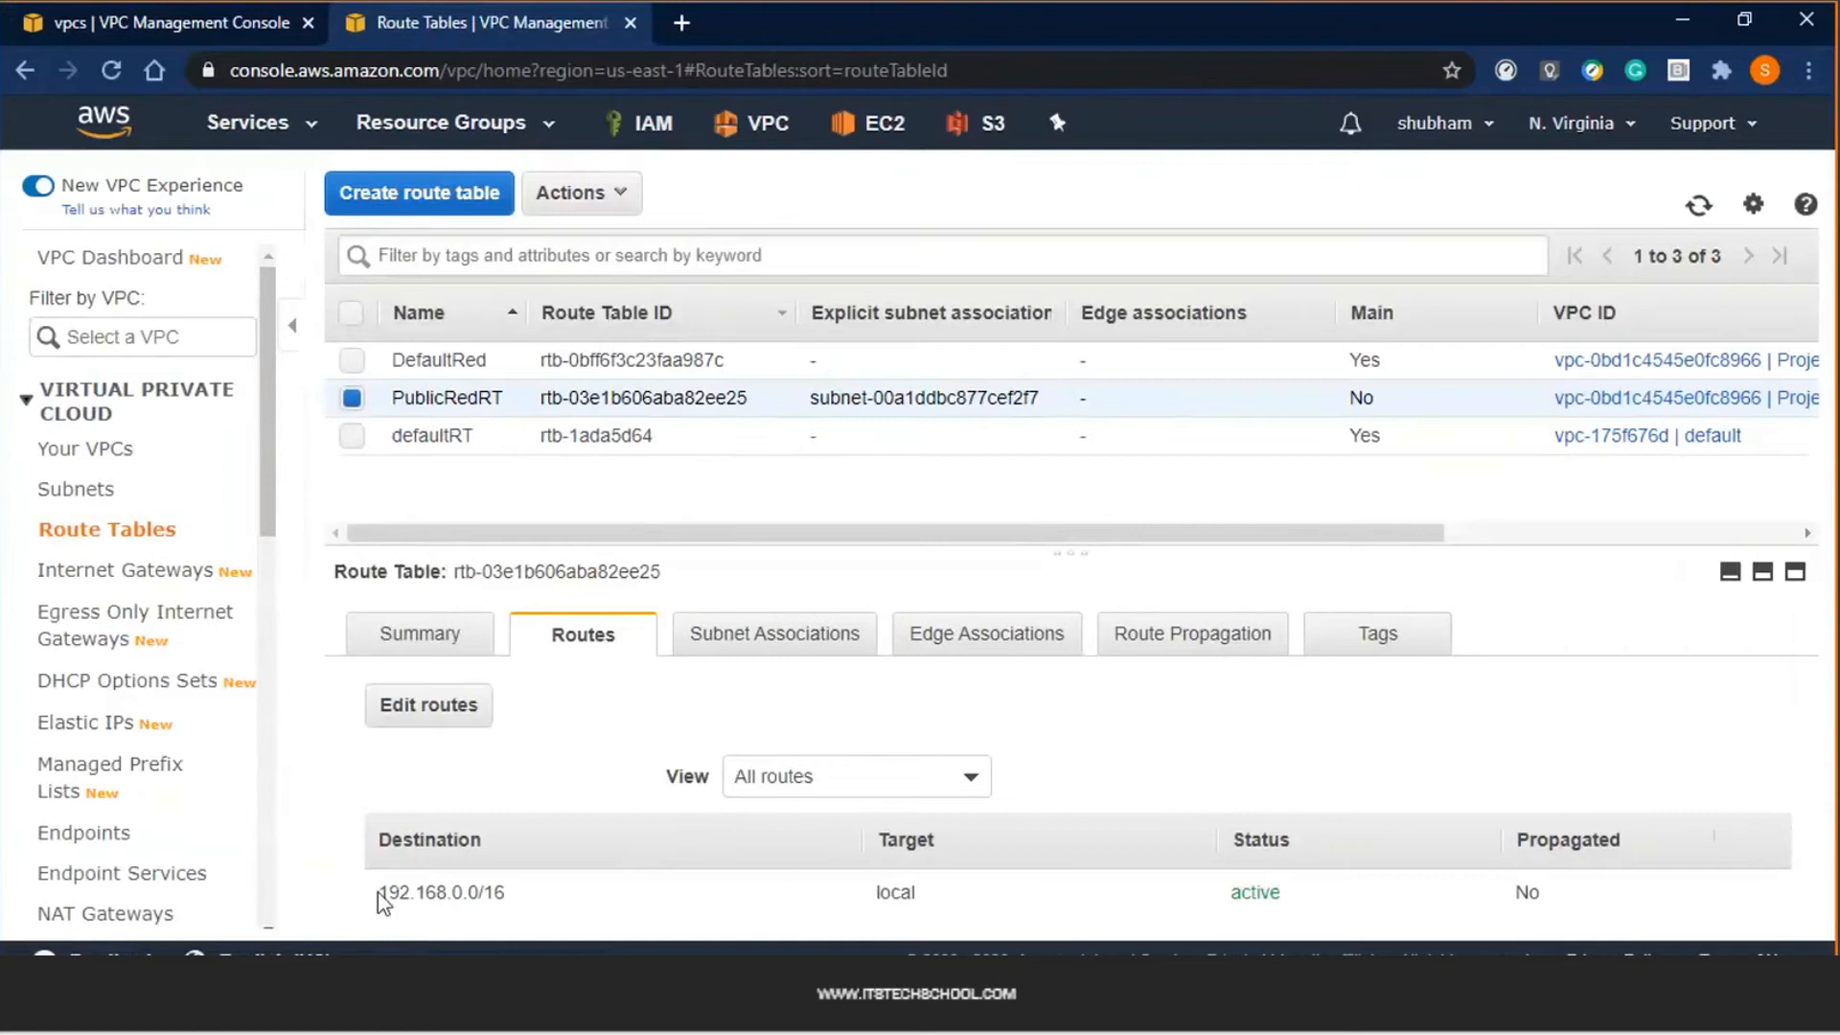
pyautogui.moveTo(378, 892); pyautogui.dragTo(1635, 911)
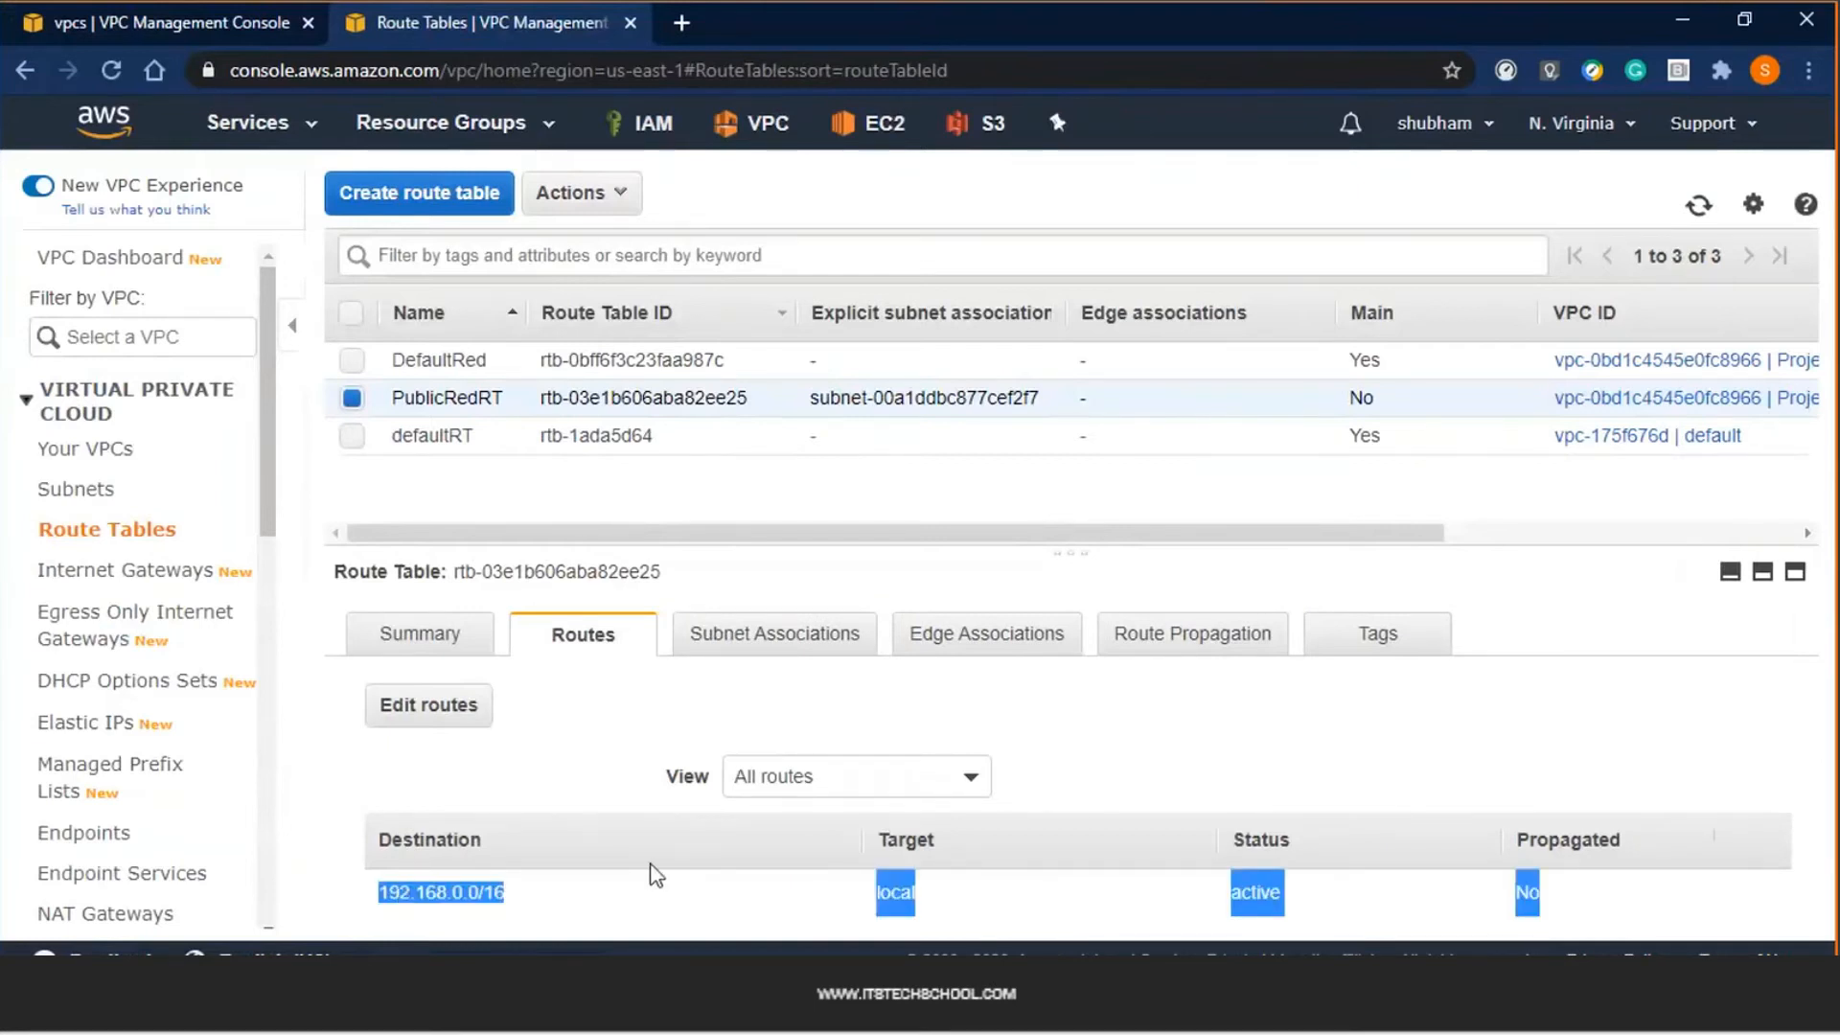
pyautogui.hotkey('alt', 'Tab')
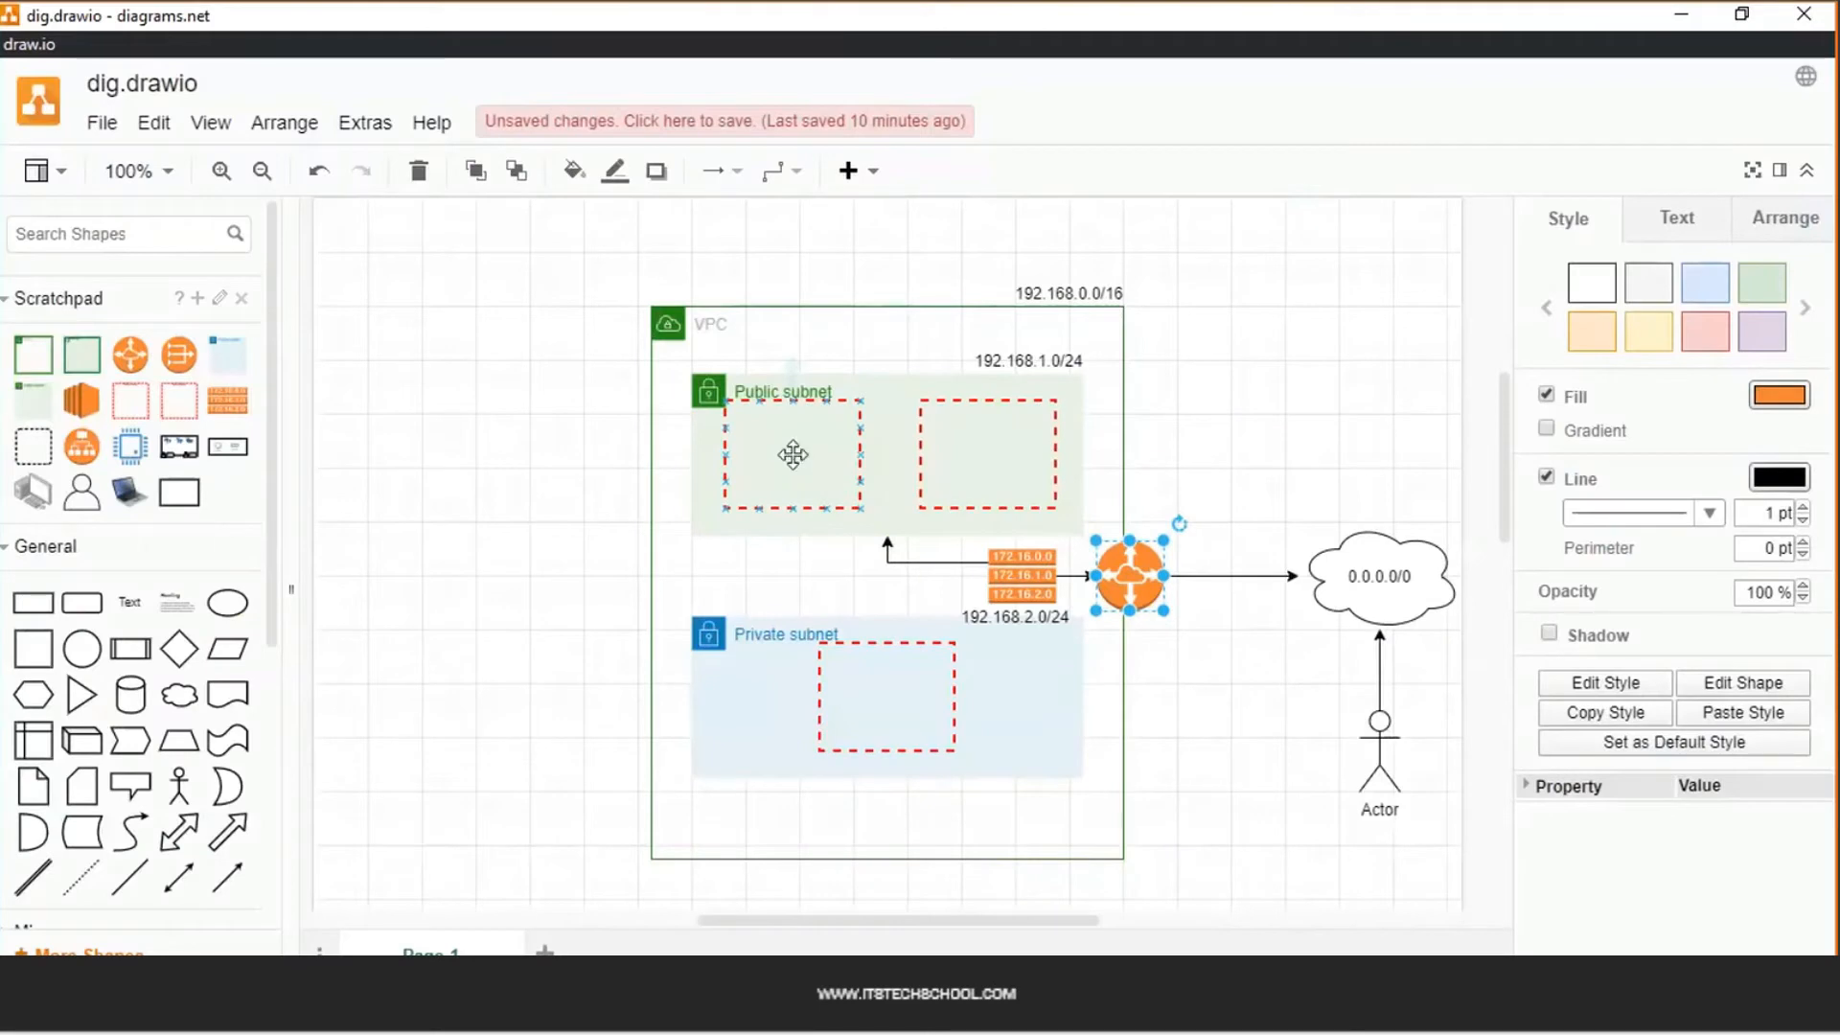
pyautogui.click(793, 454)
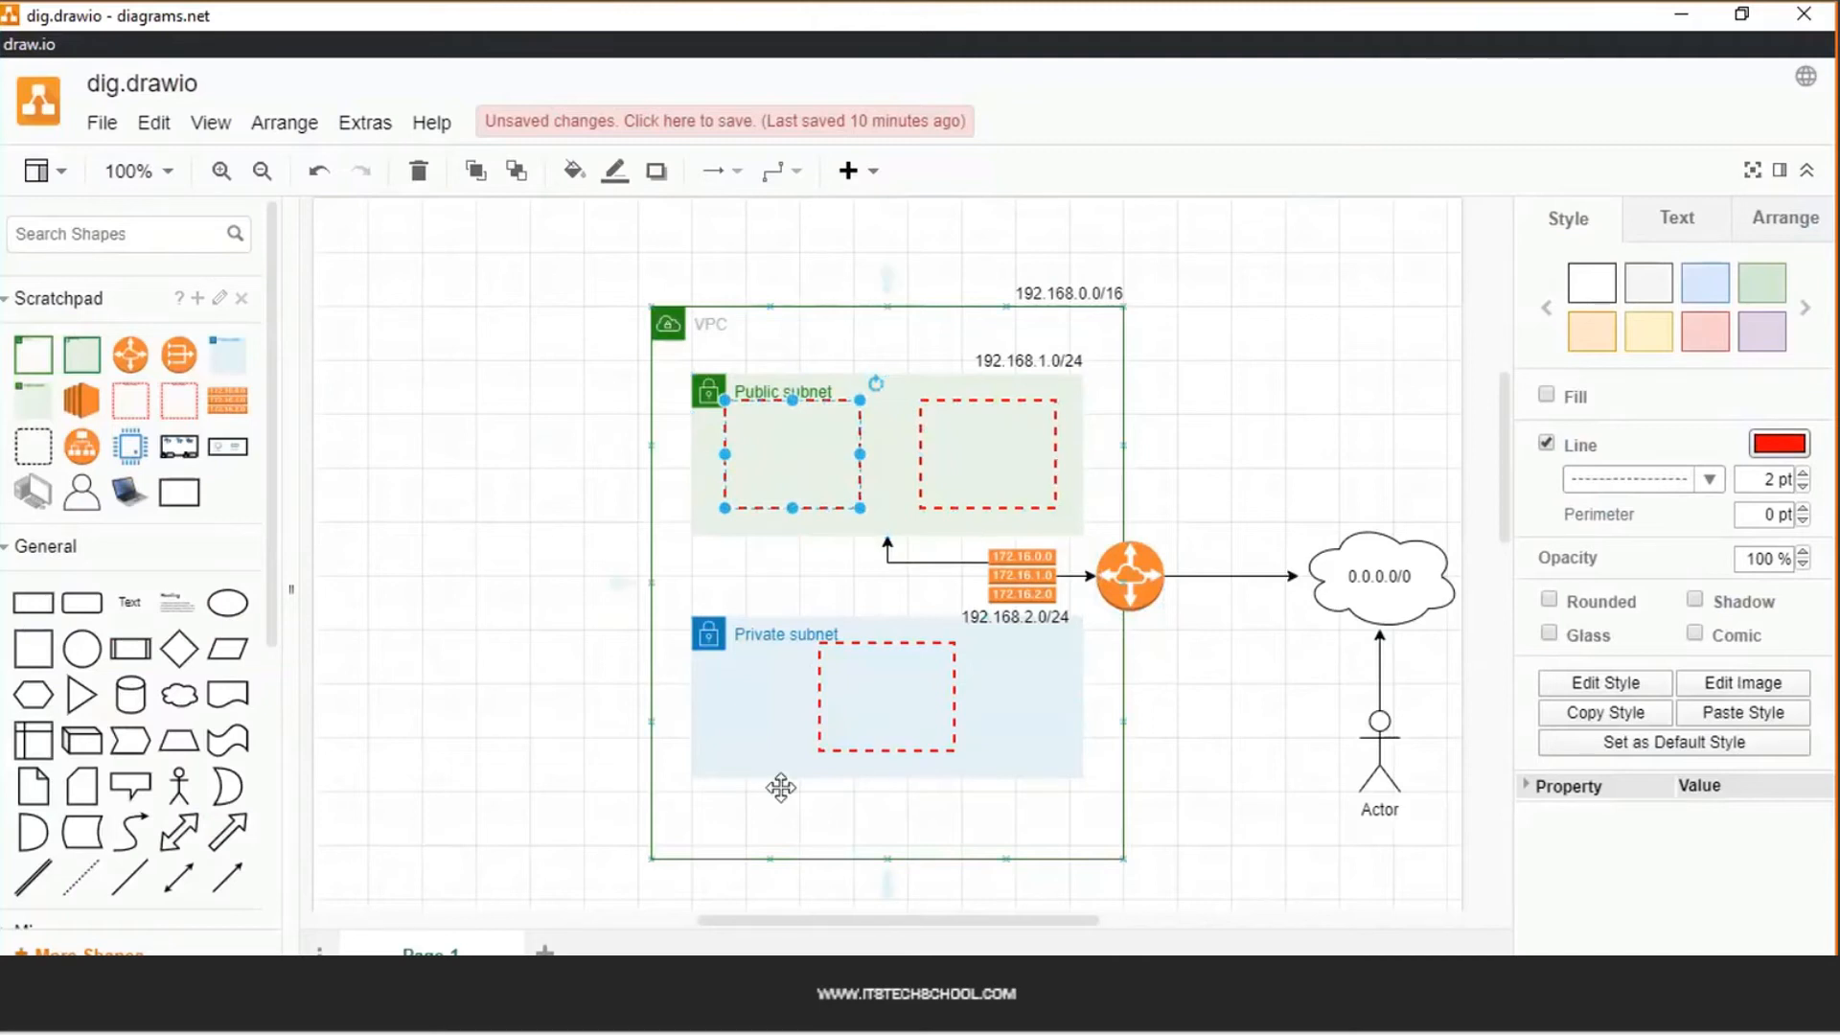
pyautogui.hotkey('alt', 'Tab')
pyautogui.click(568, 800)
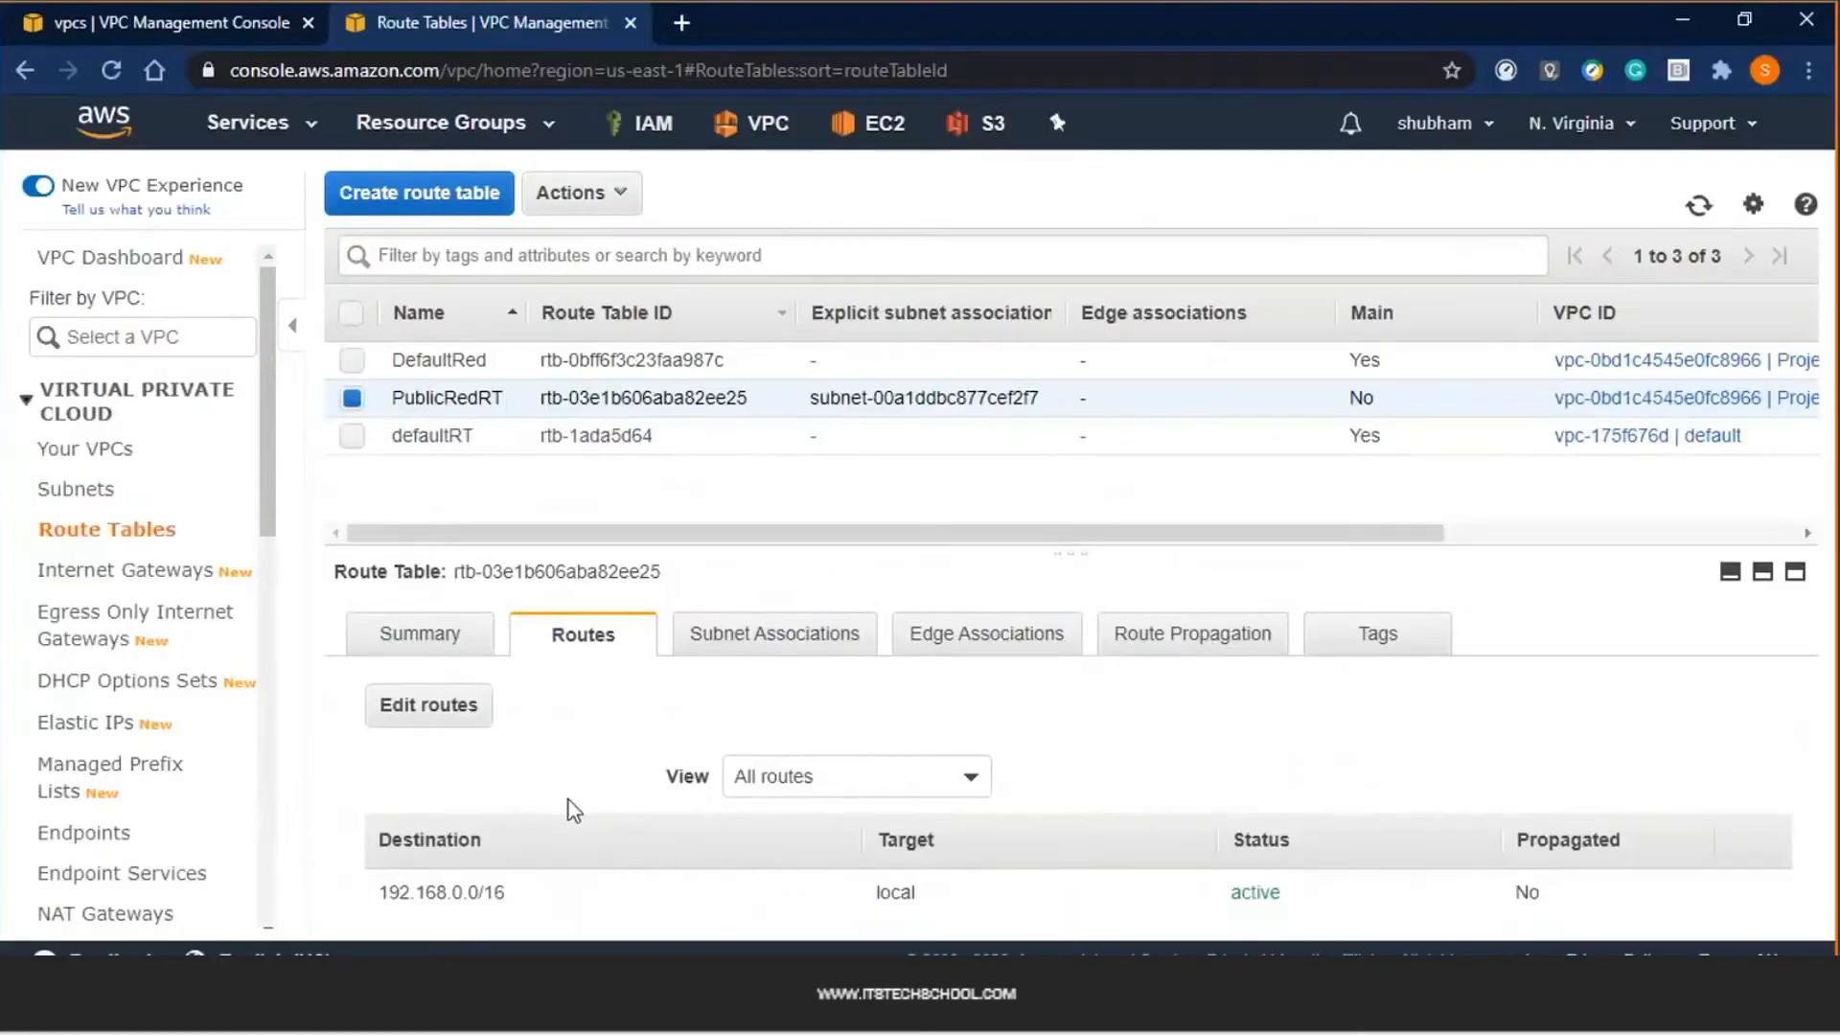
pyautogui.click(461, 717)
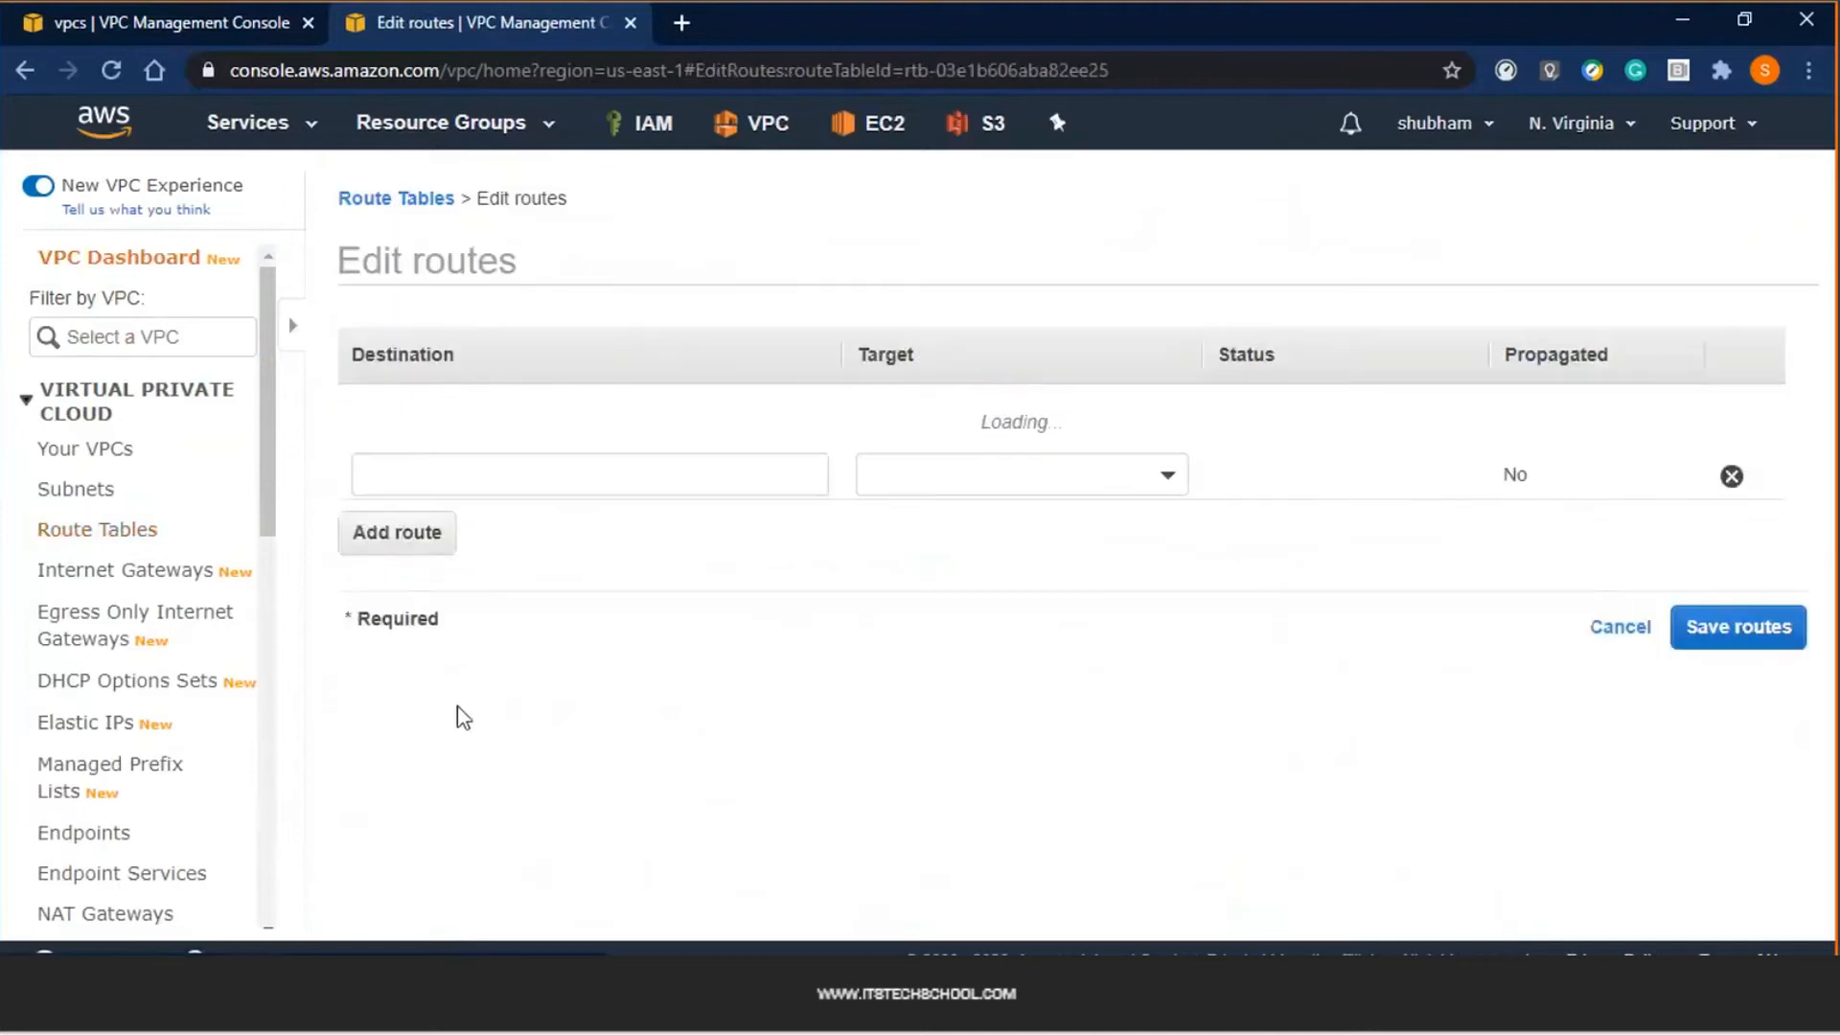
# Add and save a PublicRedRT route sending 0.0.0.0/0 to the RedIG internet gateway.
pyautogui.click(134, 464)
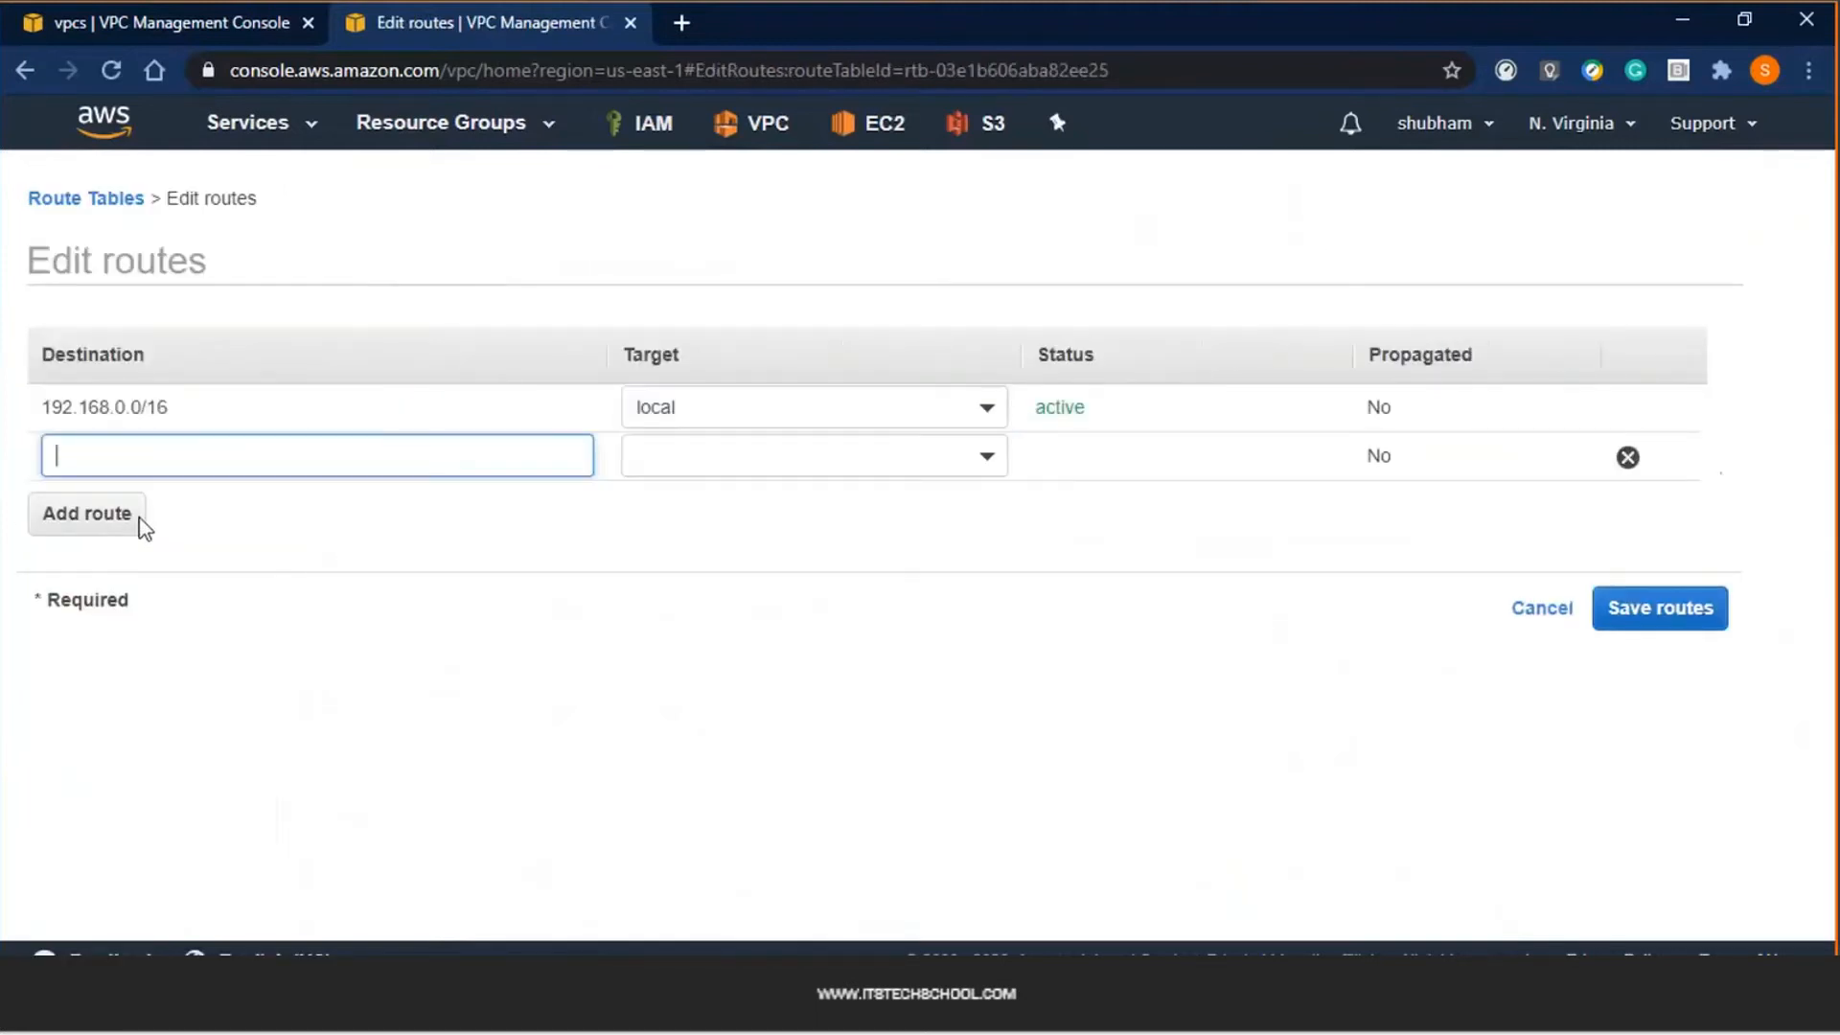
pyautogui.hotkey('alt', 'Tab')
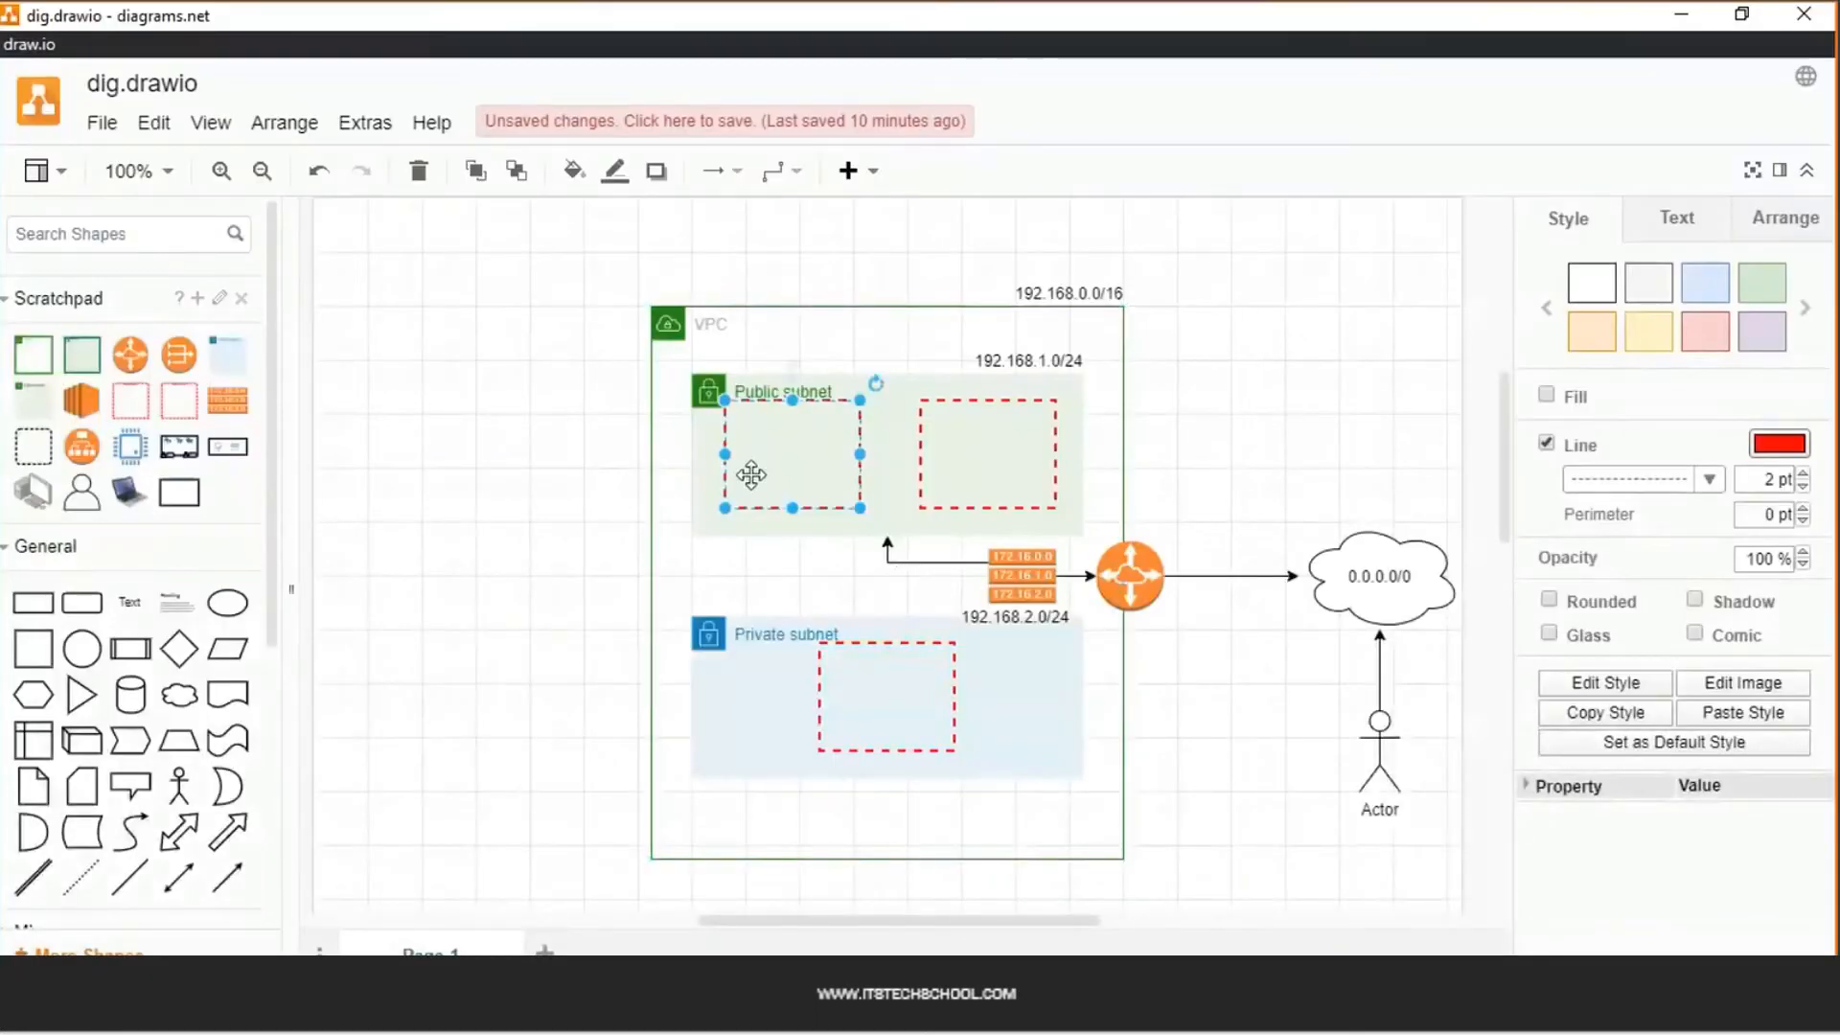
pyautogui.click(1342, 566)
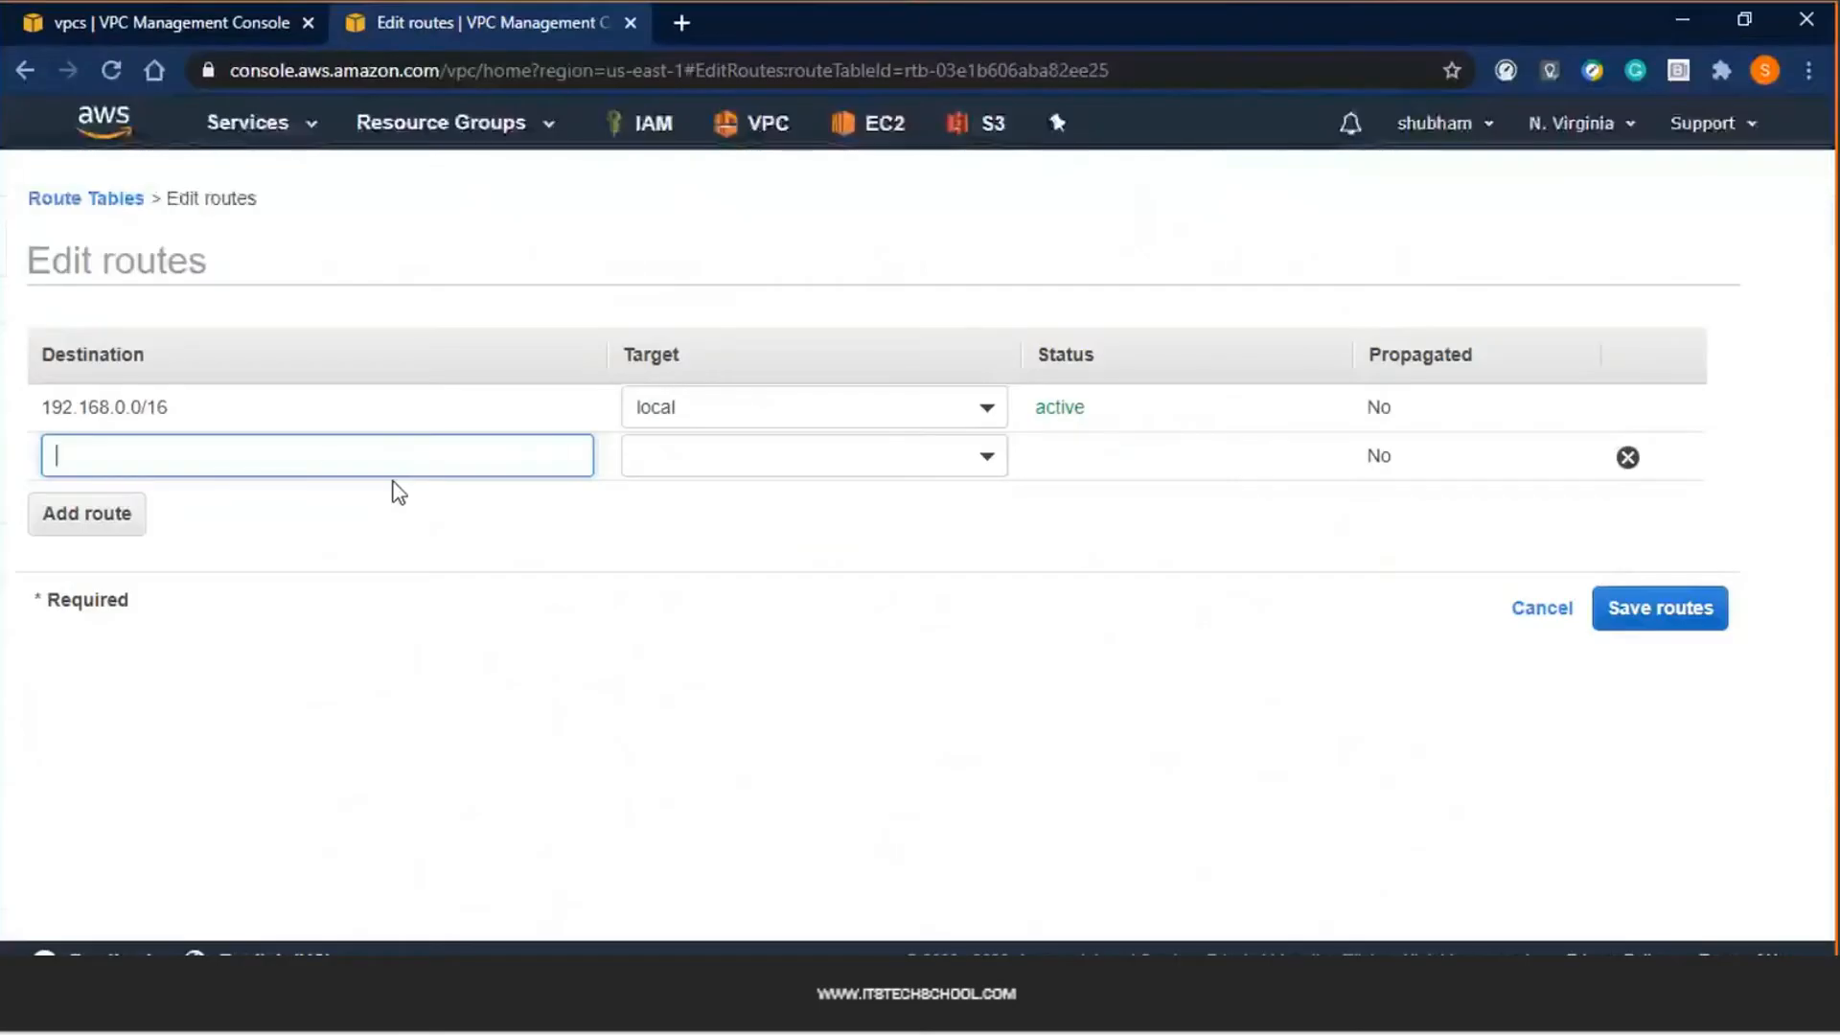
pyautogui.write('0.0')
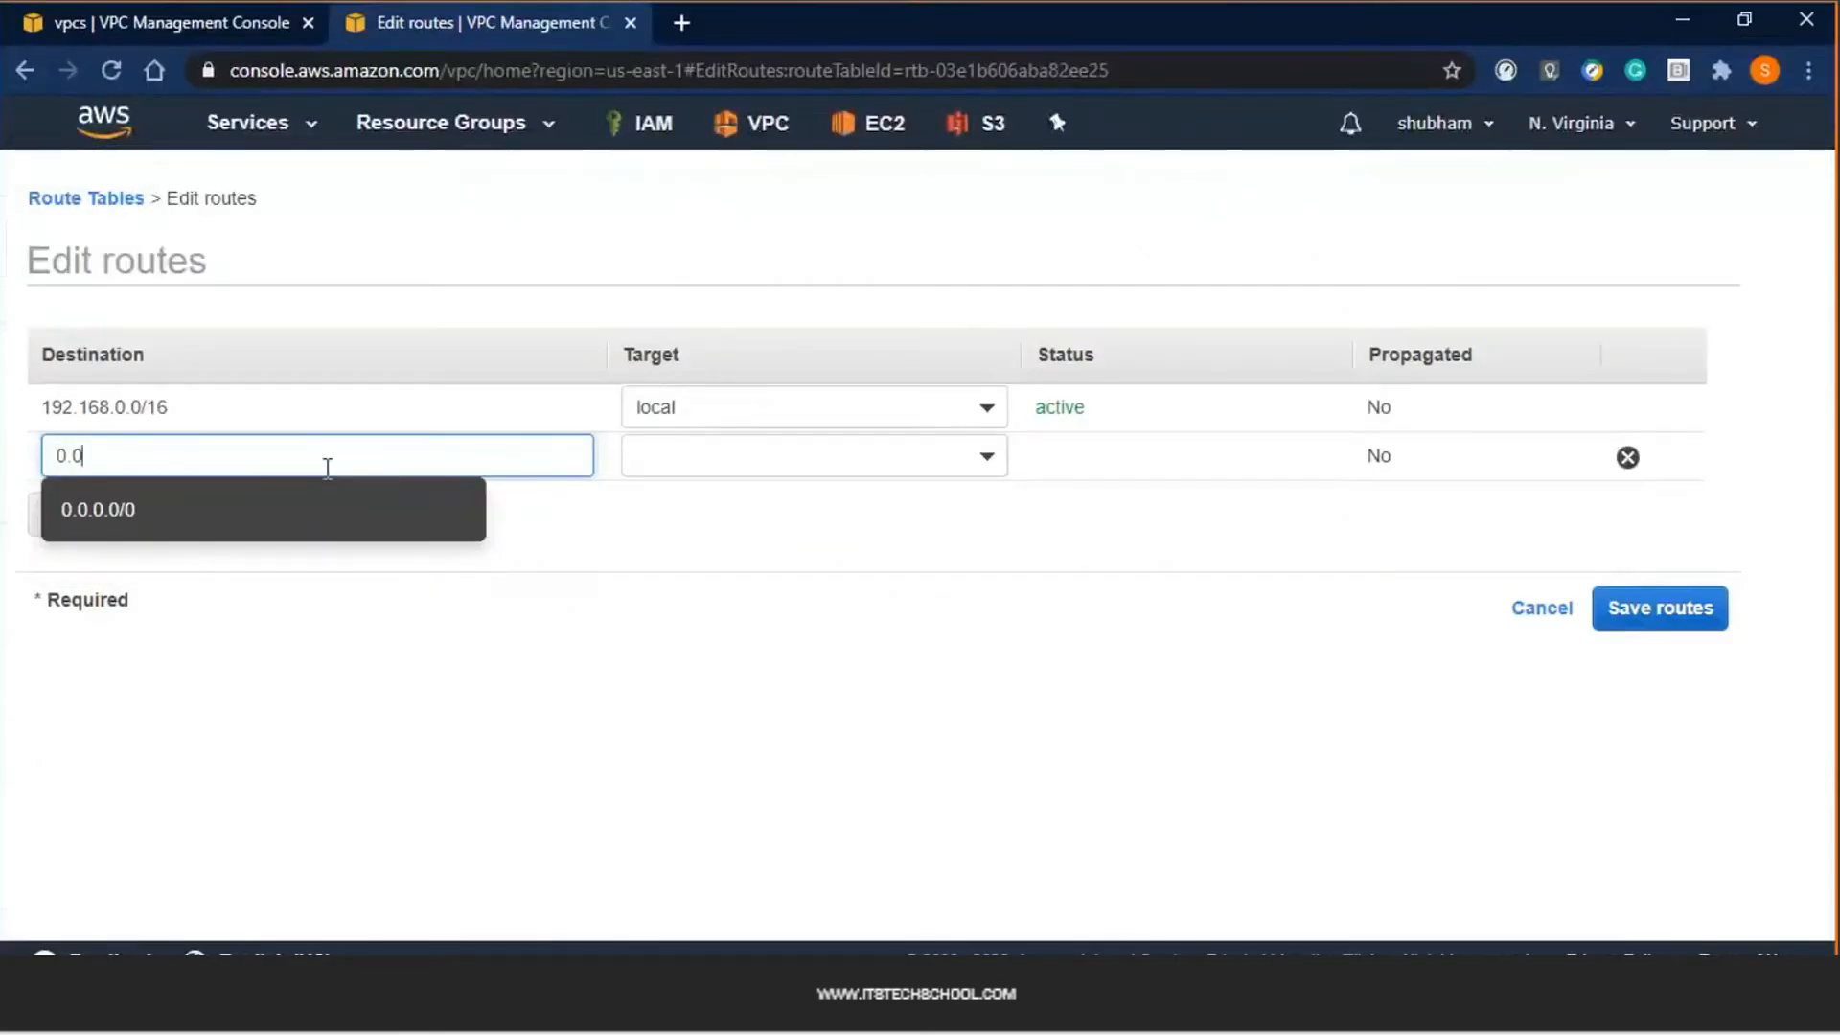
pyautogui.write('.0.0/0')
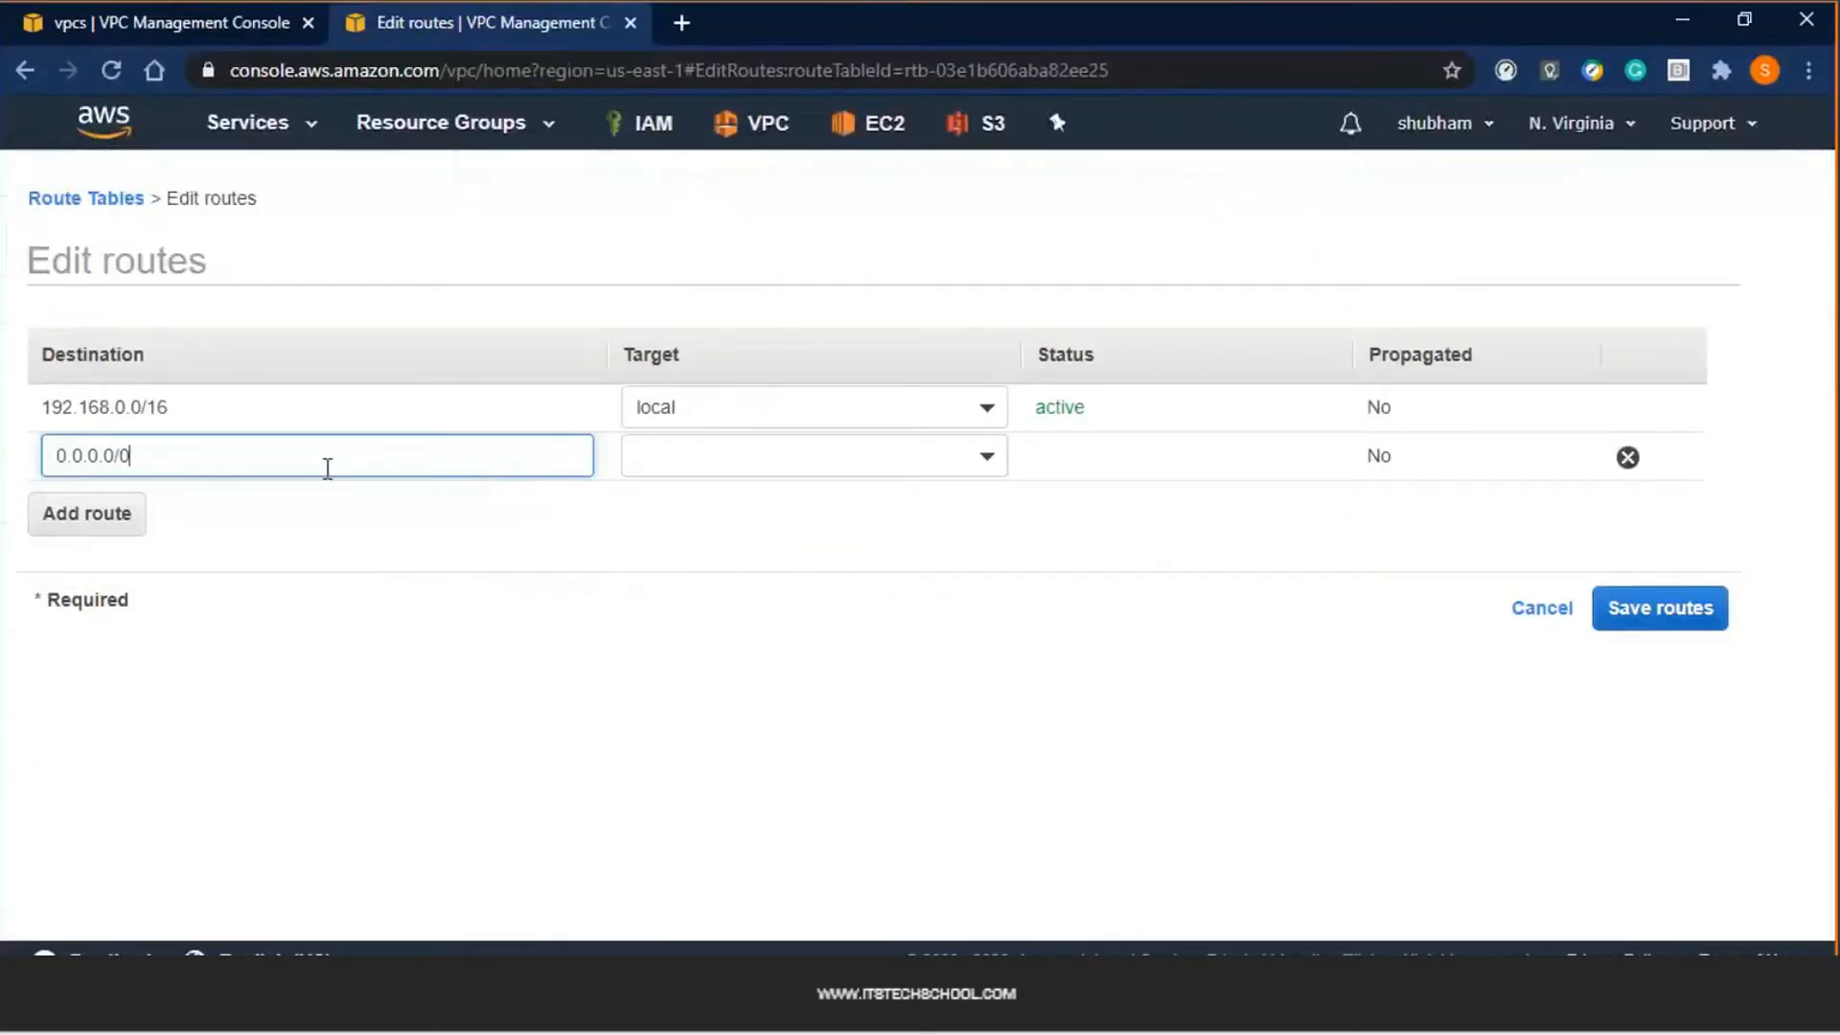
pyautogui.click(749, 452)
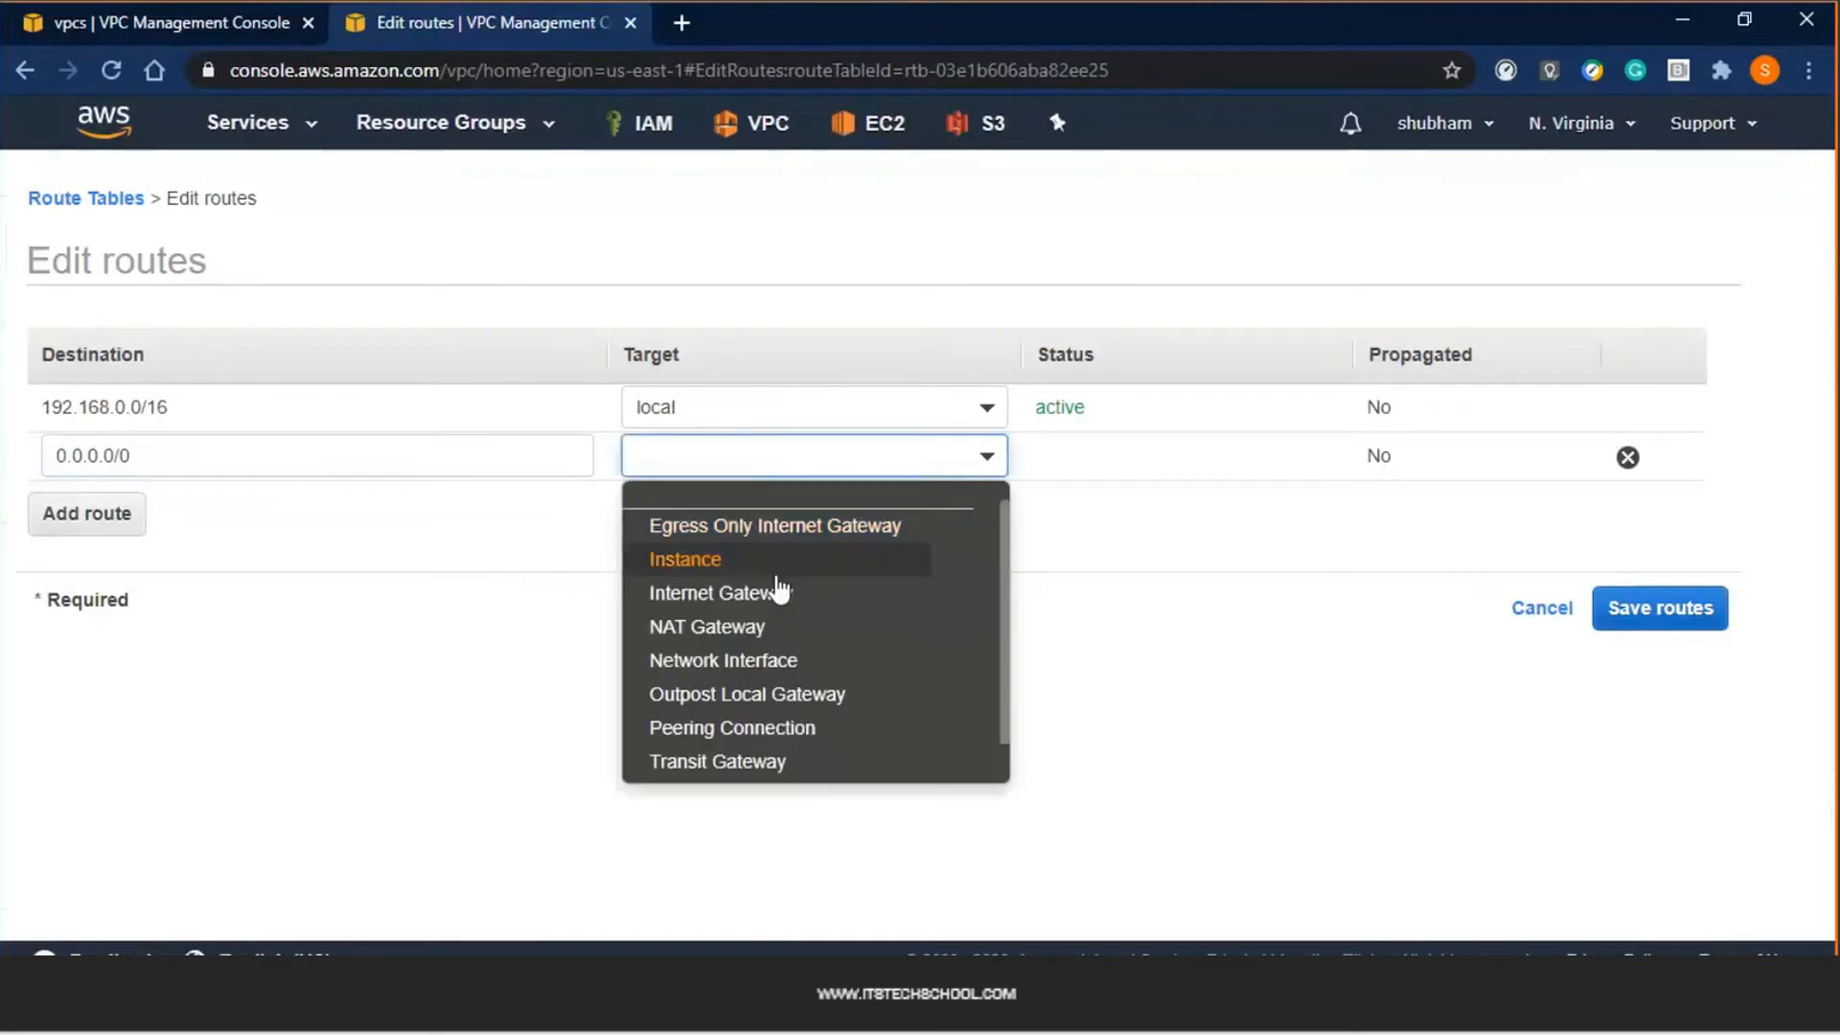
pyautogui.click(779, 594)
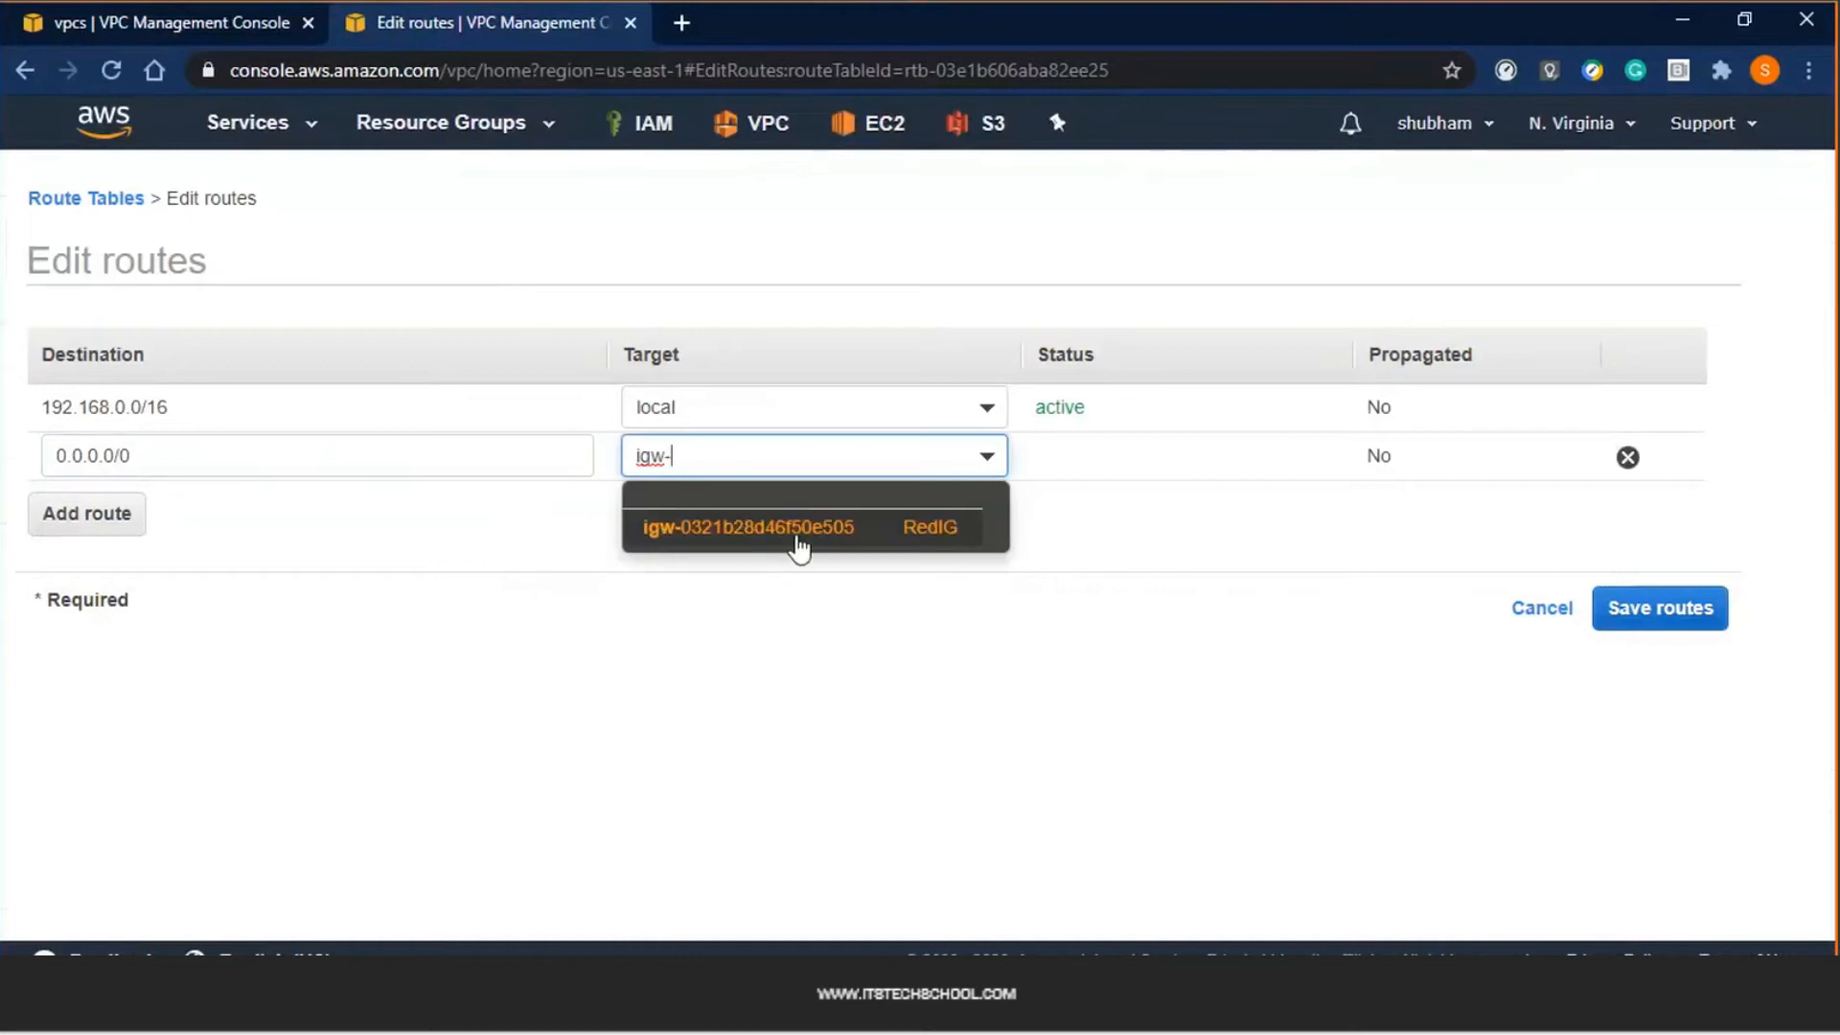
pyautogui.click(924, 532)
pyautogui.click(1695, 625)
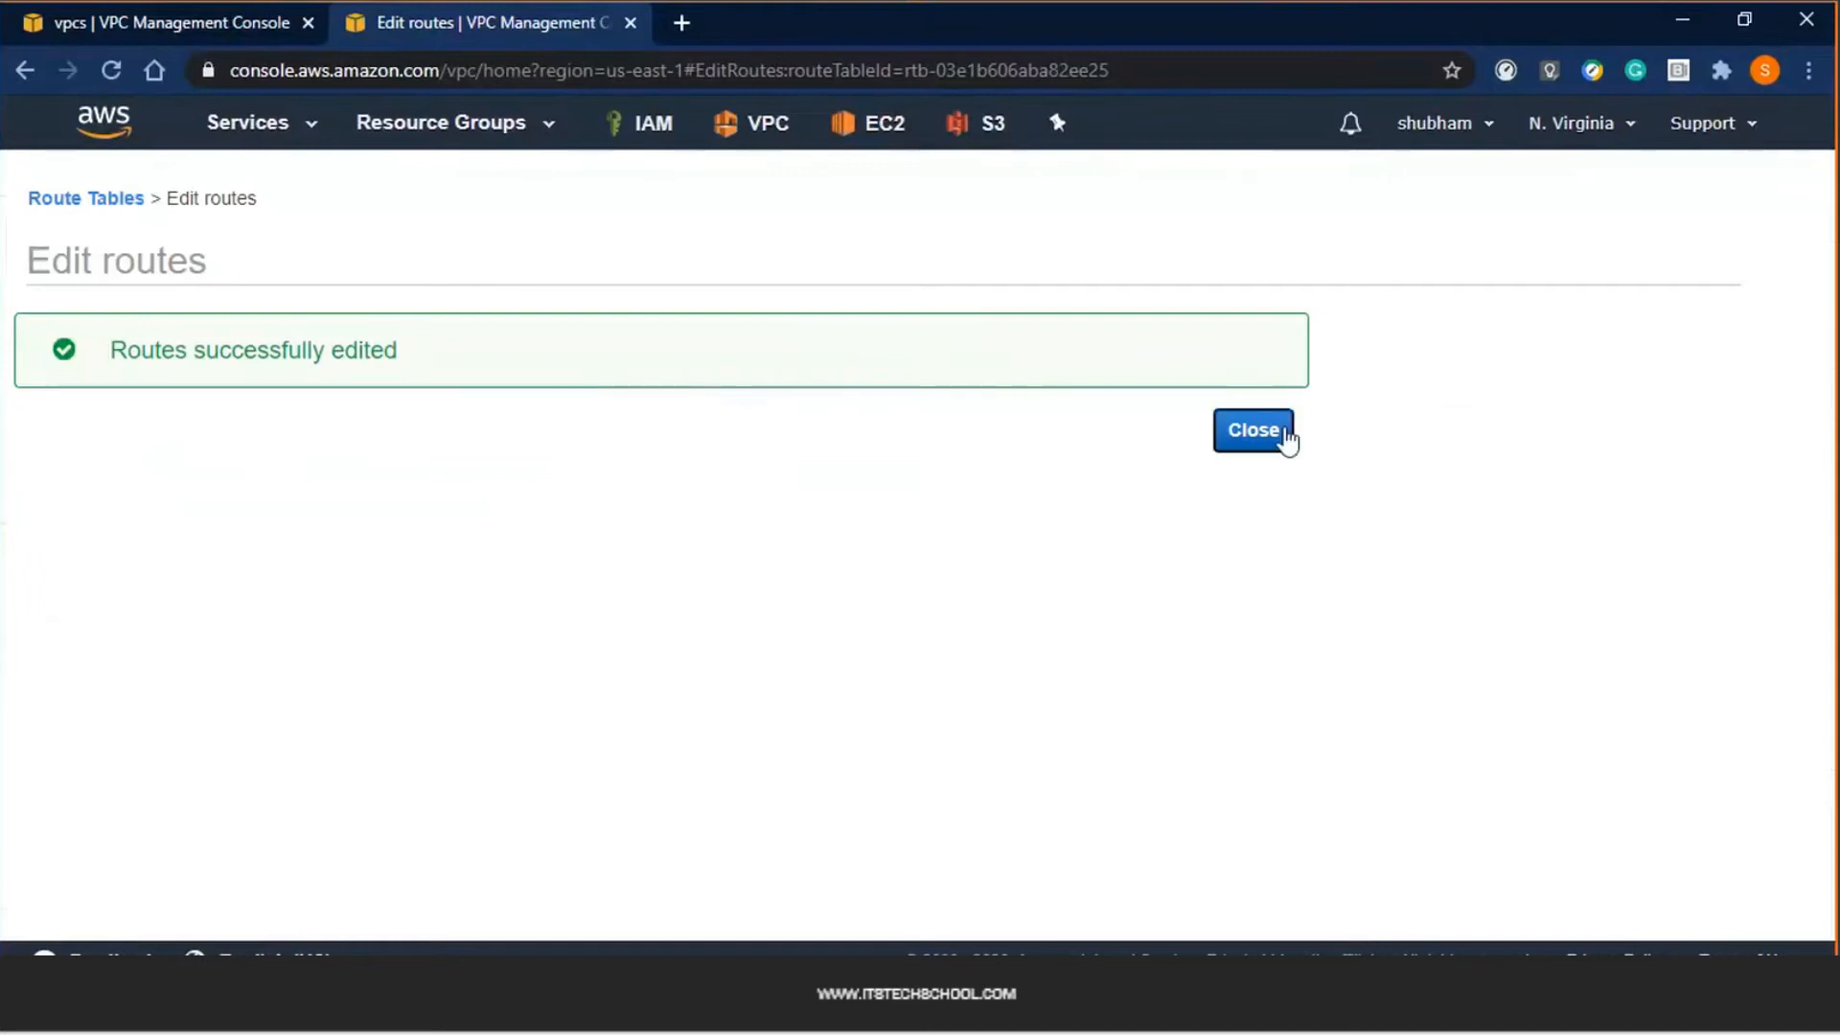
pyautogui.click(1254, 430)
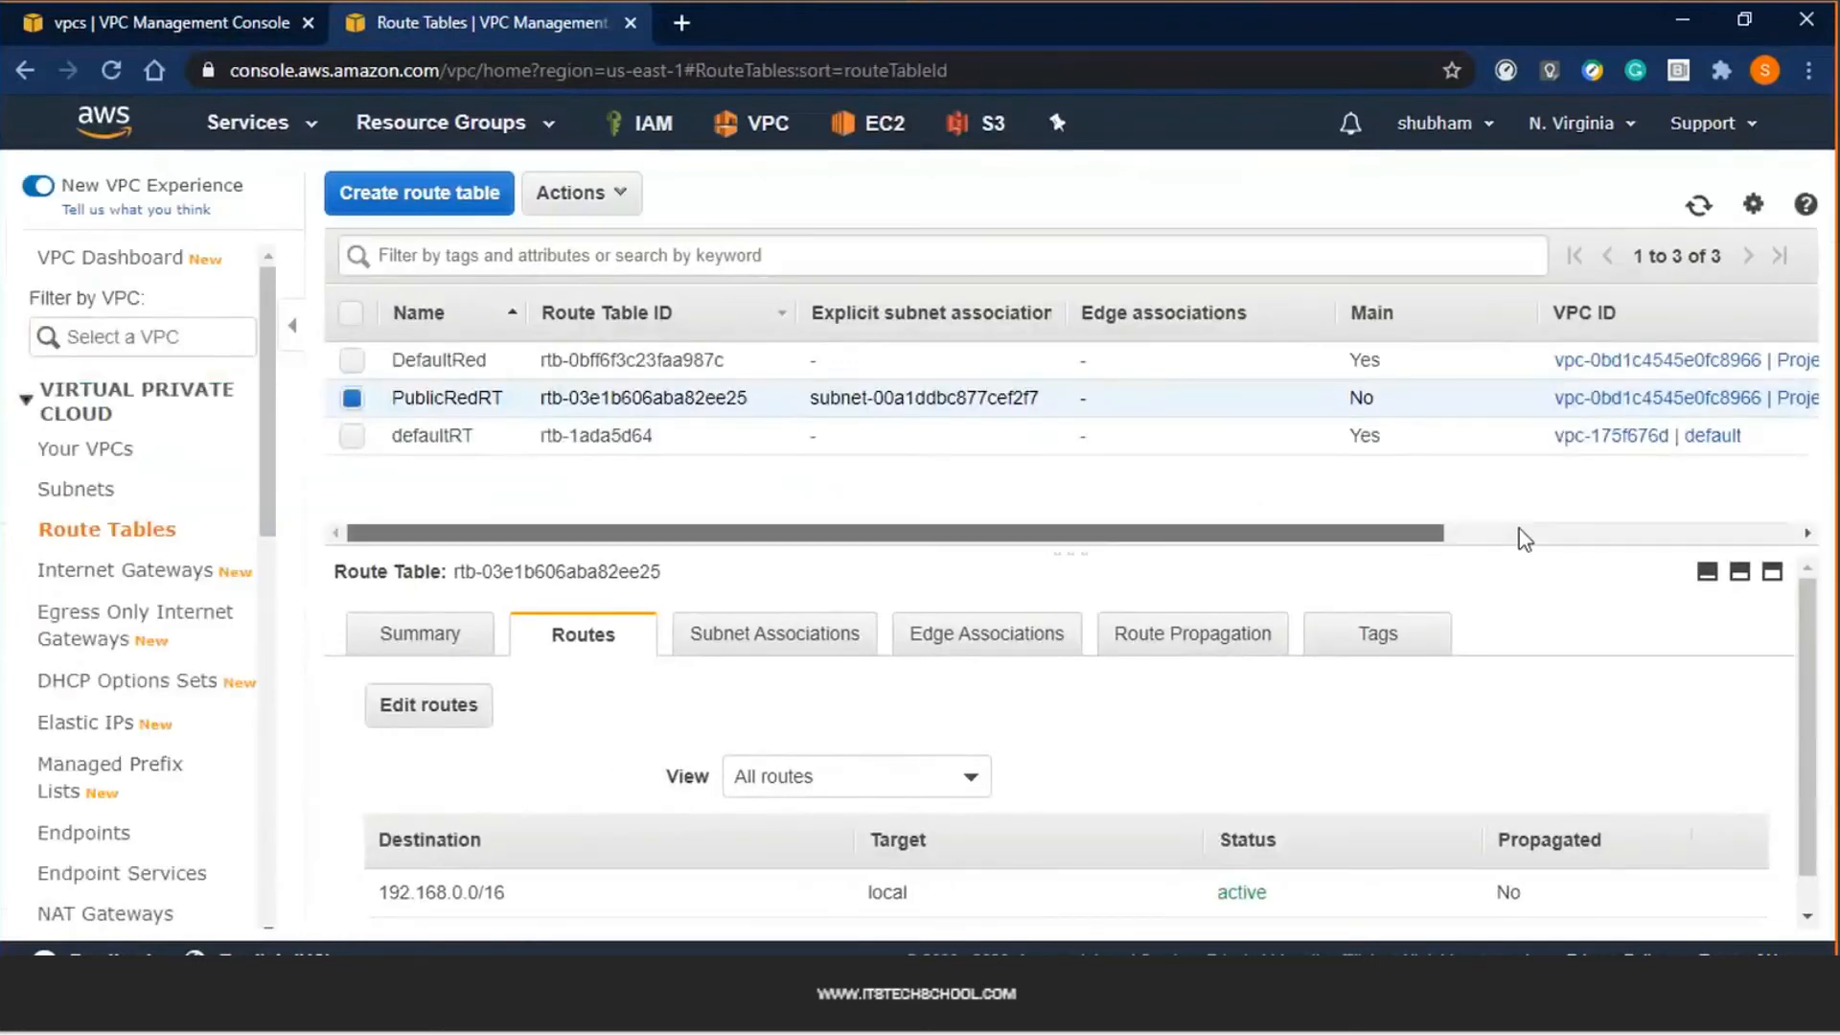
pyautogui.moveTo(1427, 533); pyautogui.dragTo(1033, 544)
pyautogui.moveTo(1278, 546); pyautogui.dragTo(1587, 541)
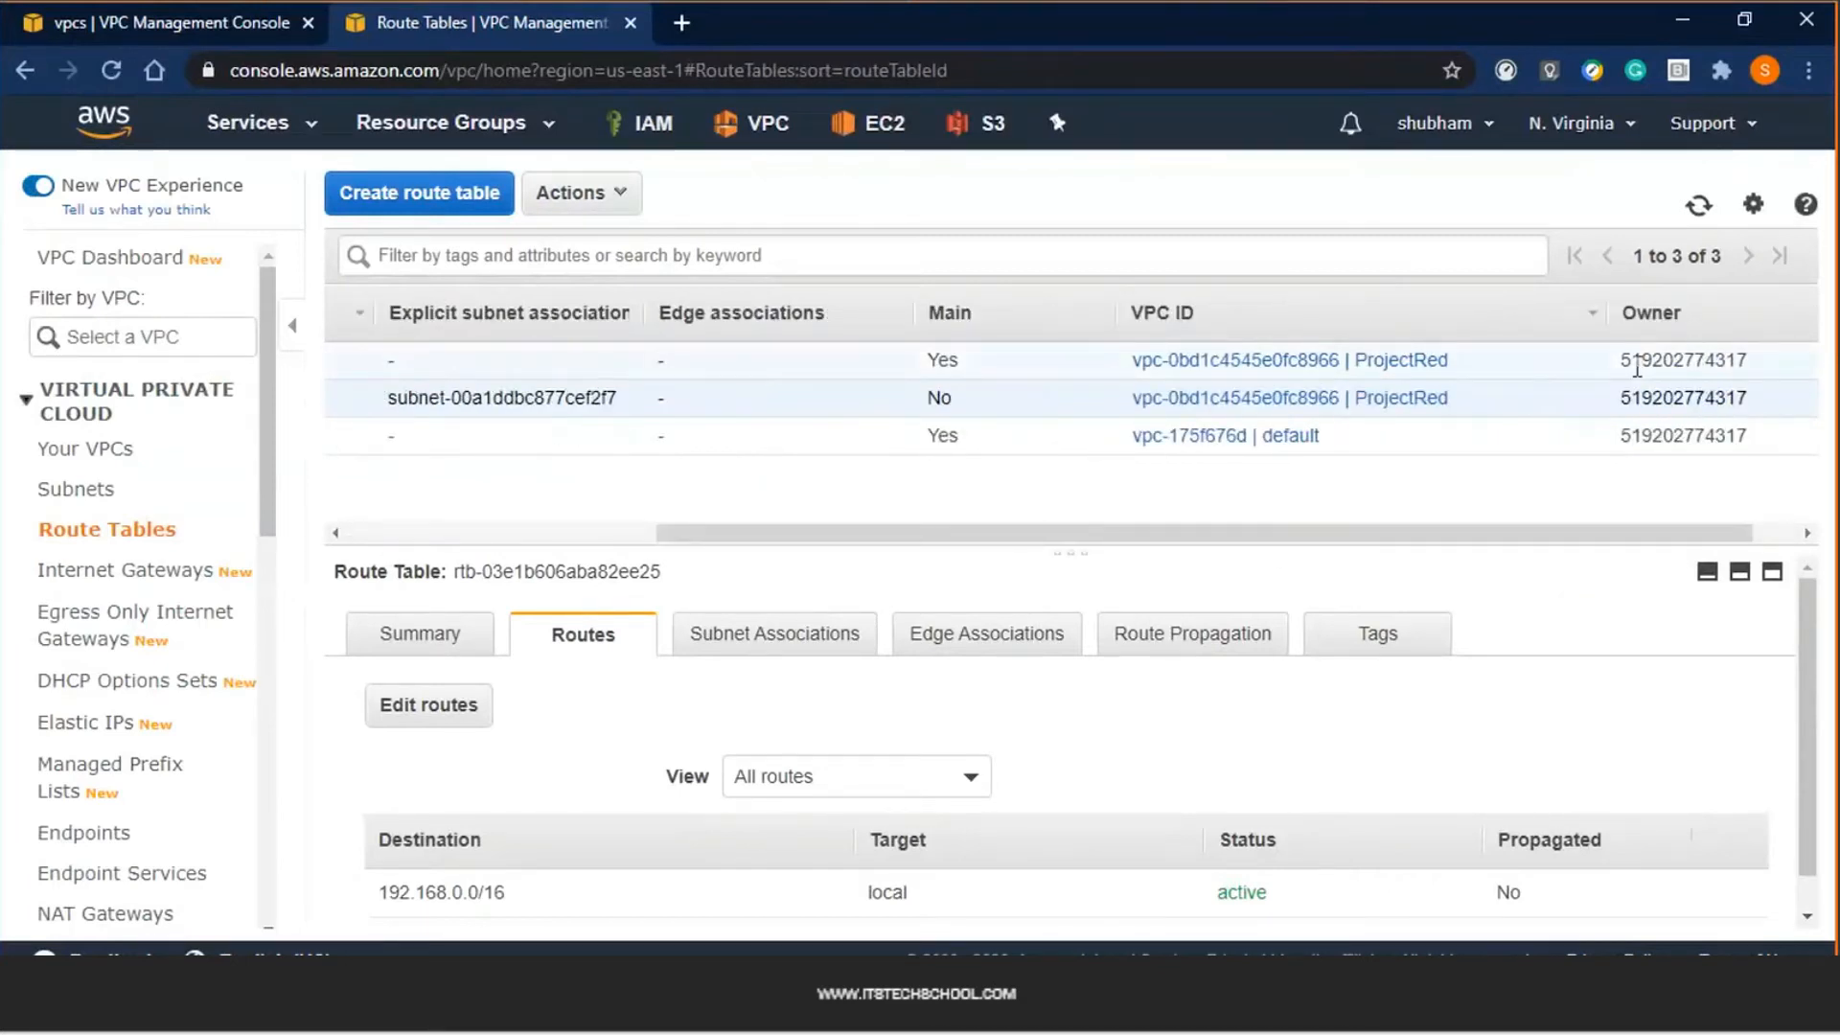
pyautogui.click(591, 544)
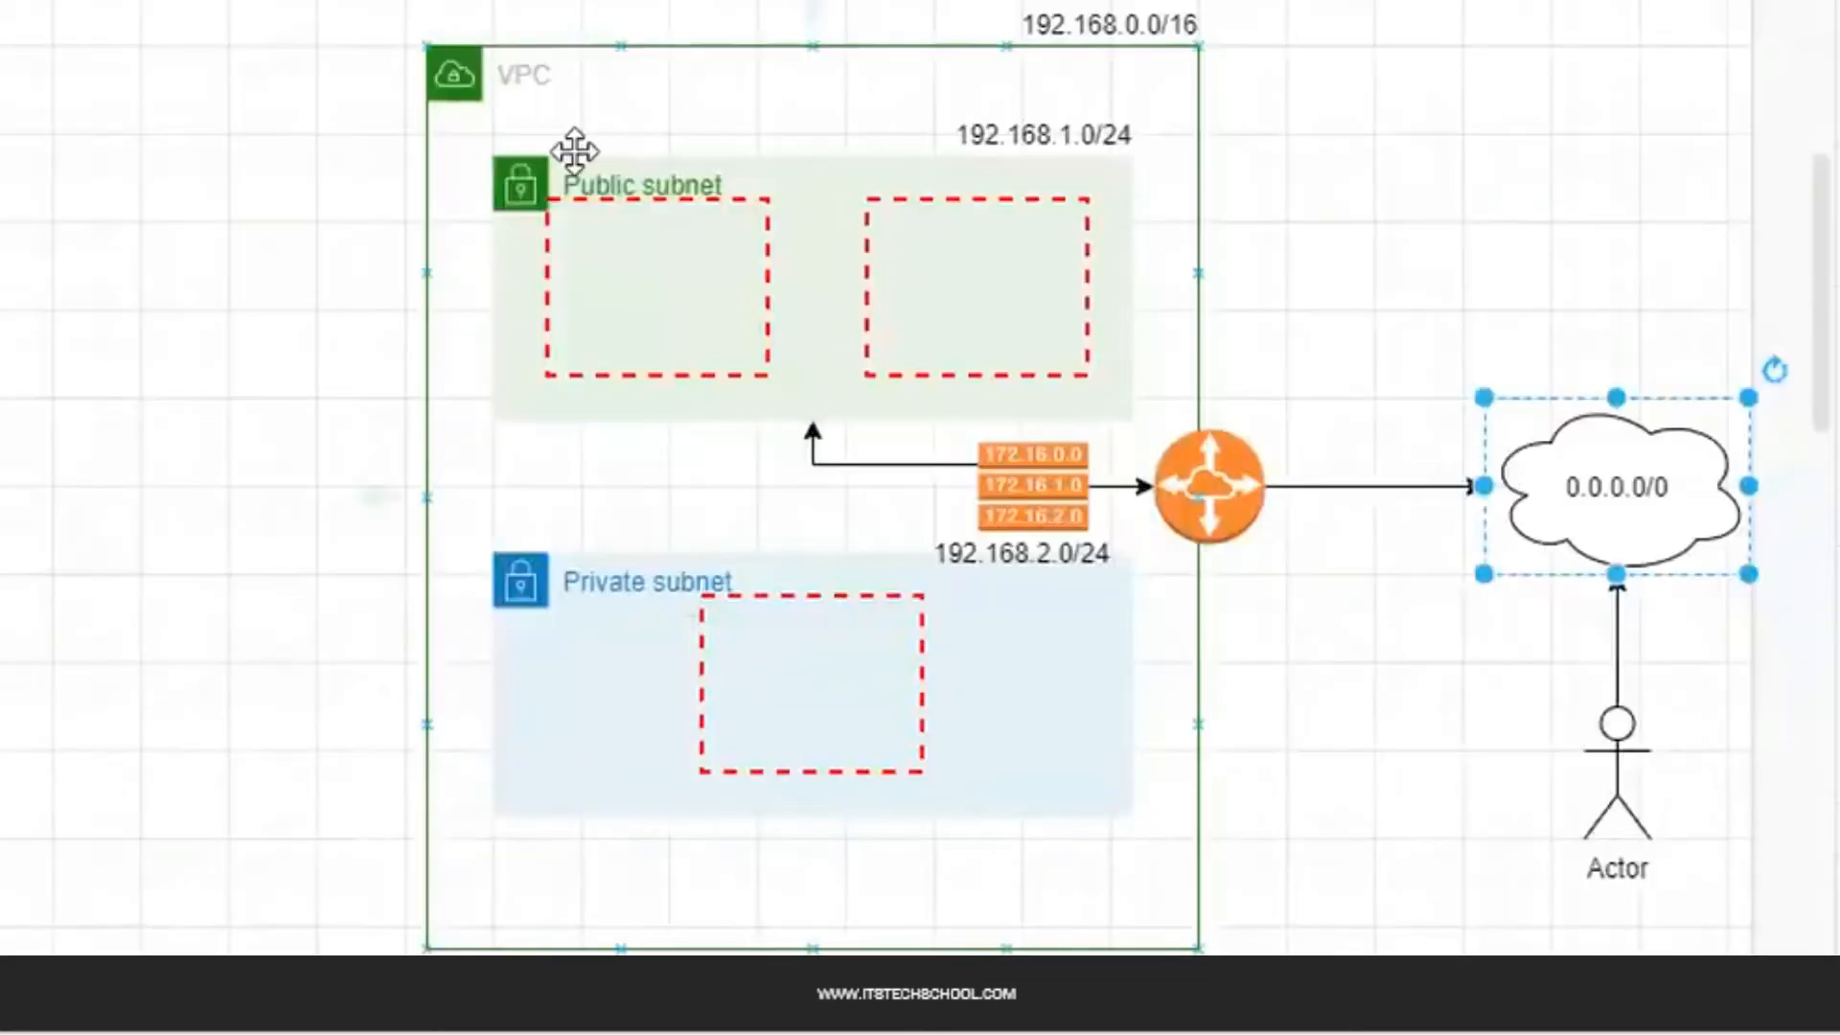
pyautogui.click(680, 89)
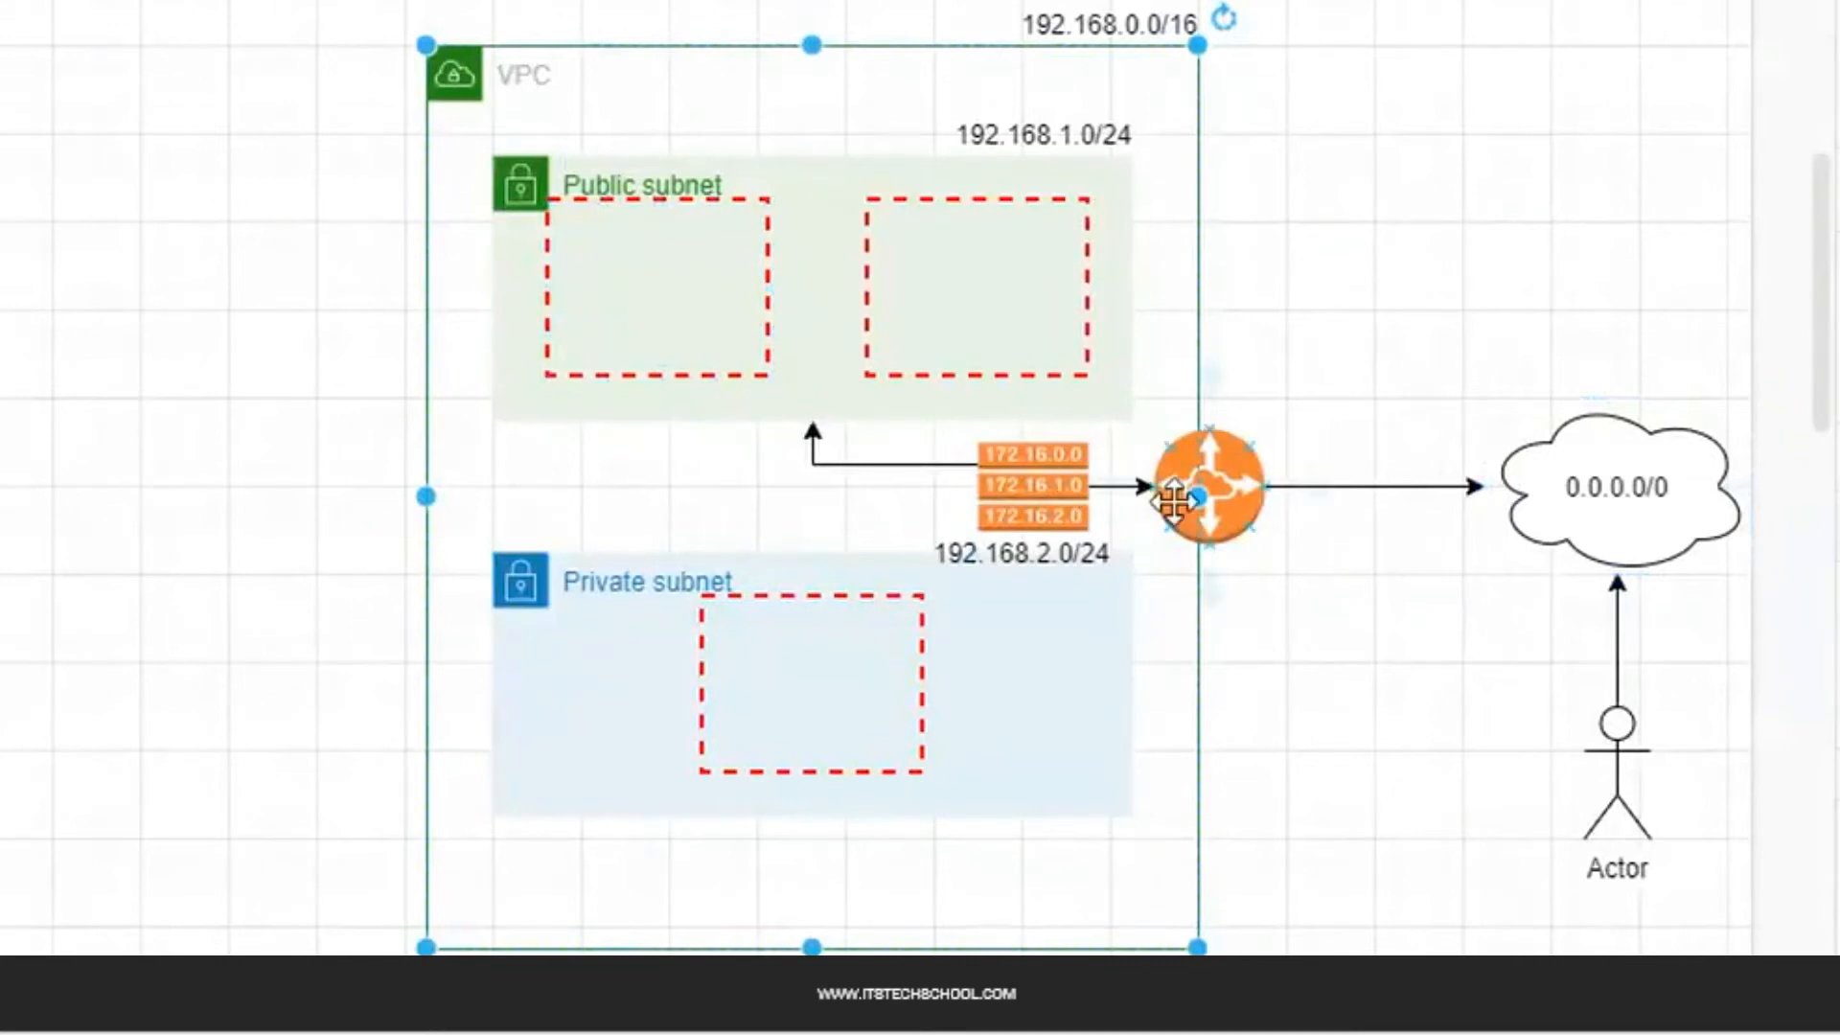
pyautogui.click(595, 320)
pyautogui.click(944, 326)
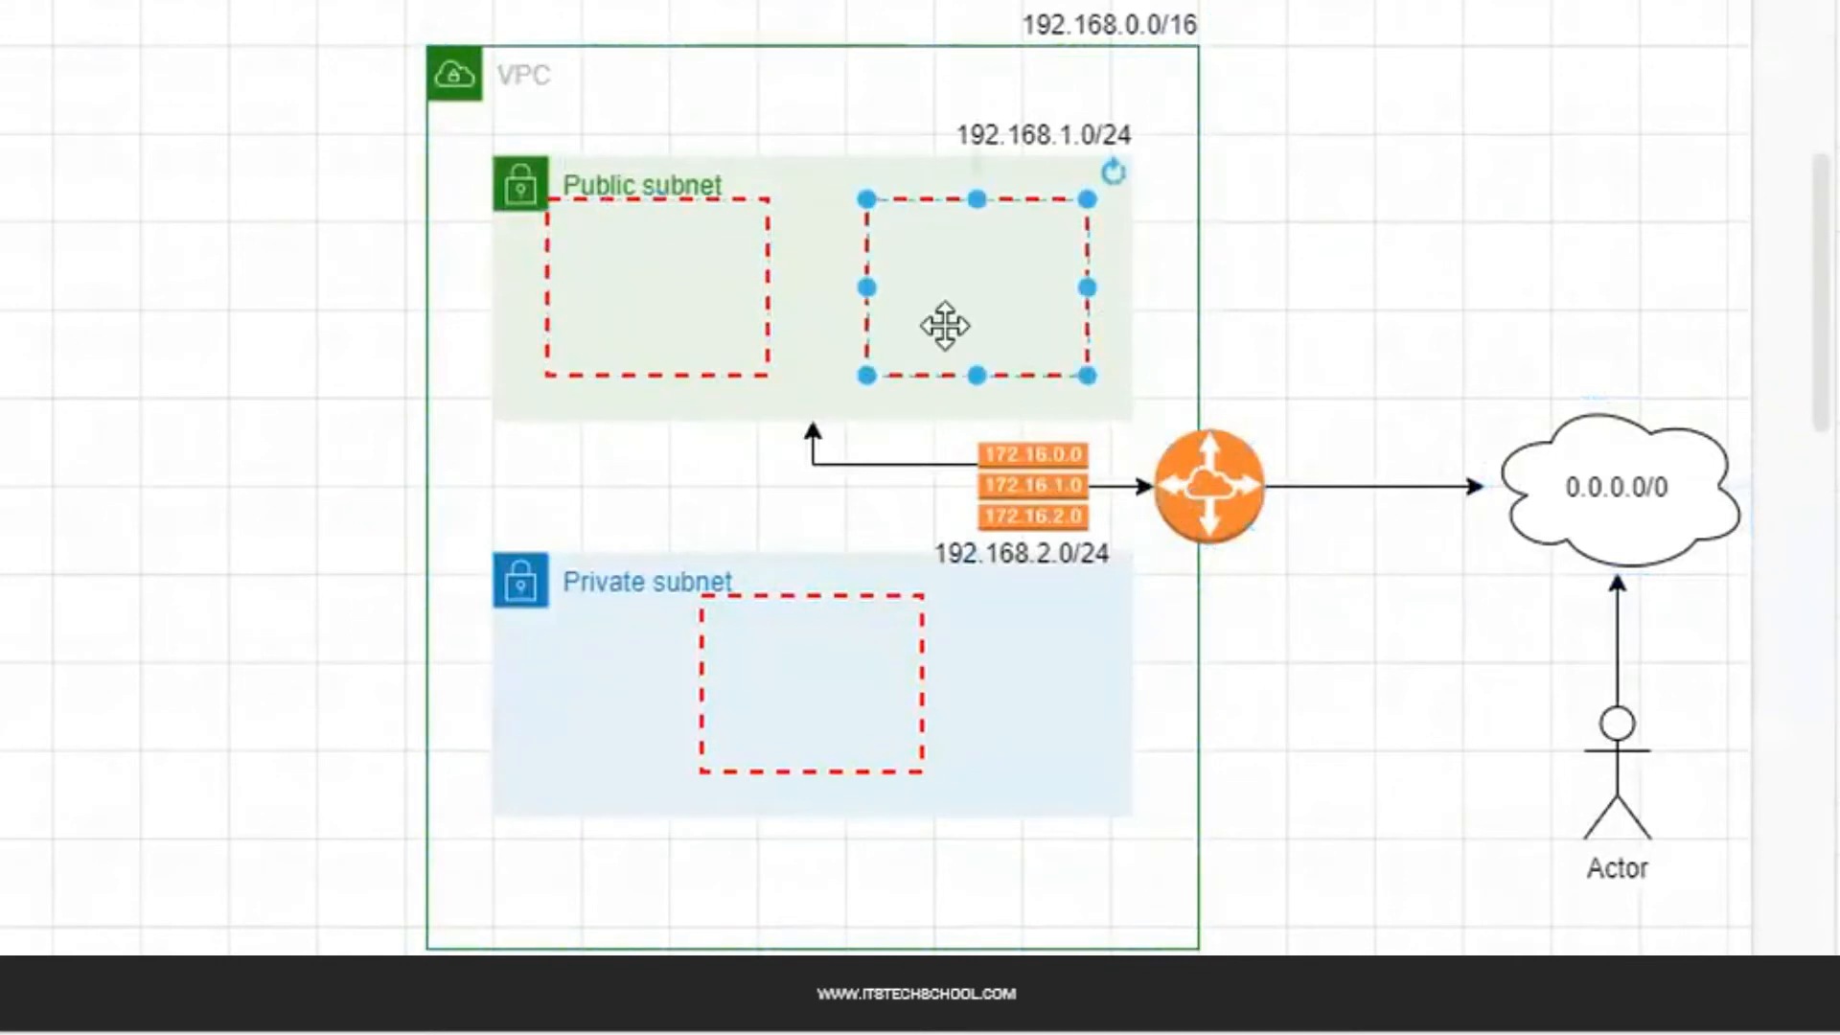
pyautogui.click(796, 662)
pyautogui.click(602, 362)
pyautogui.click(965, 345)
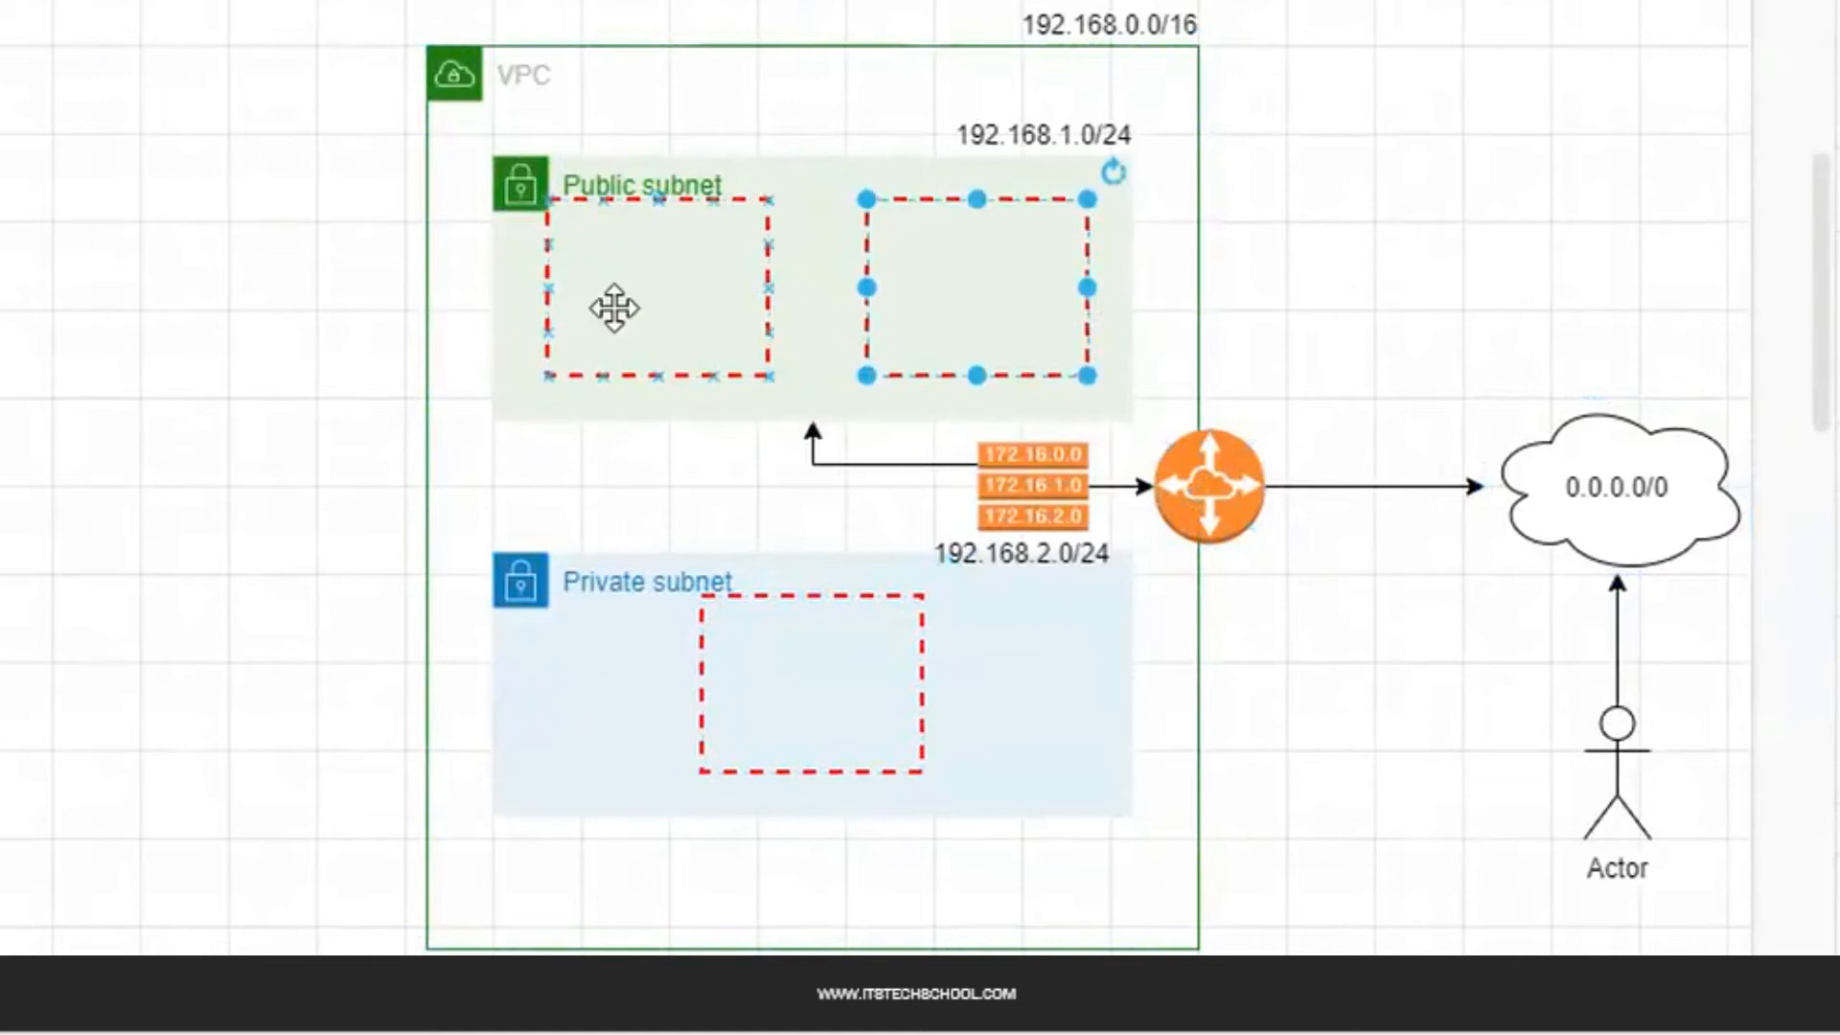
pyautogui.doubleClick(614, 308)
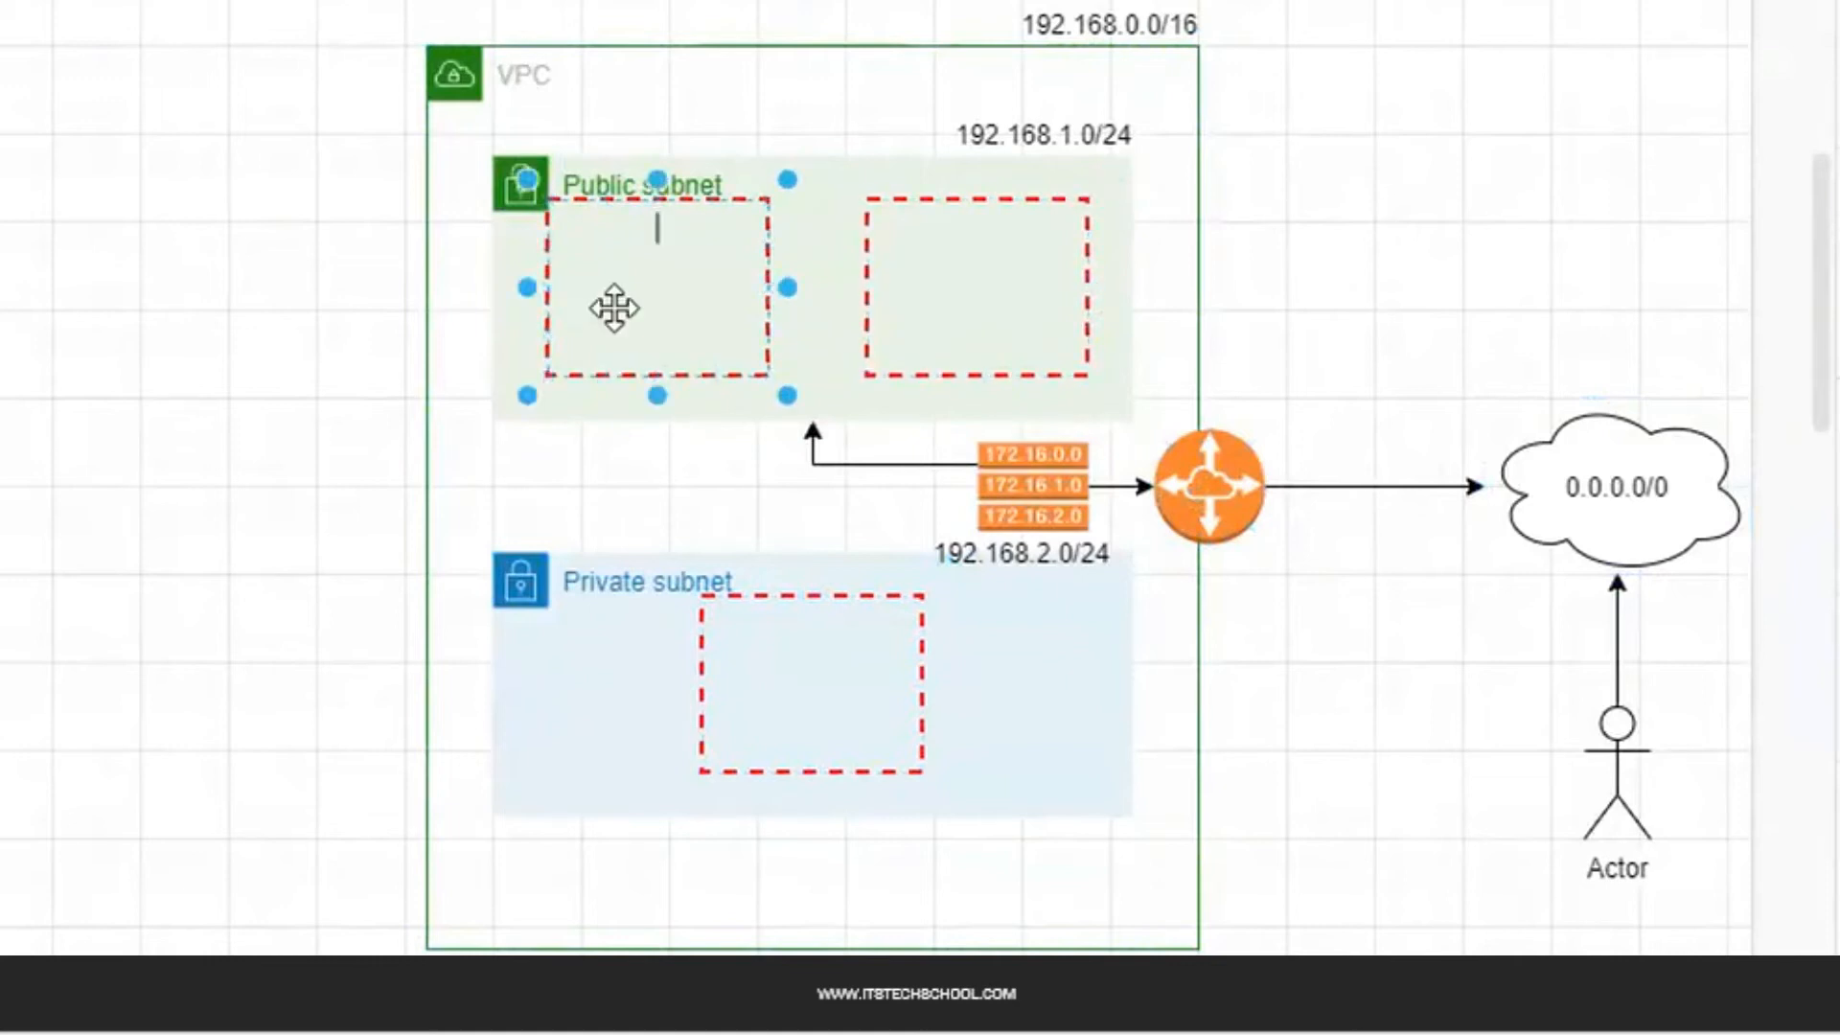
pyautogui.click(929, 287)
pyautogui.click(766, 700)
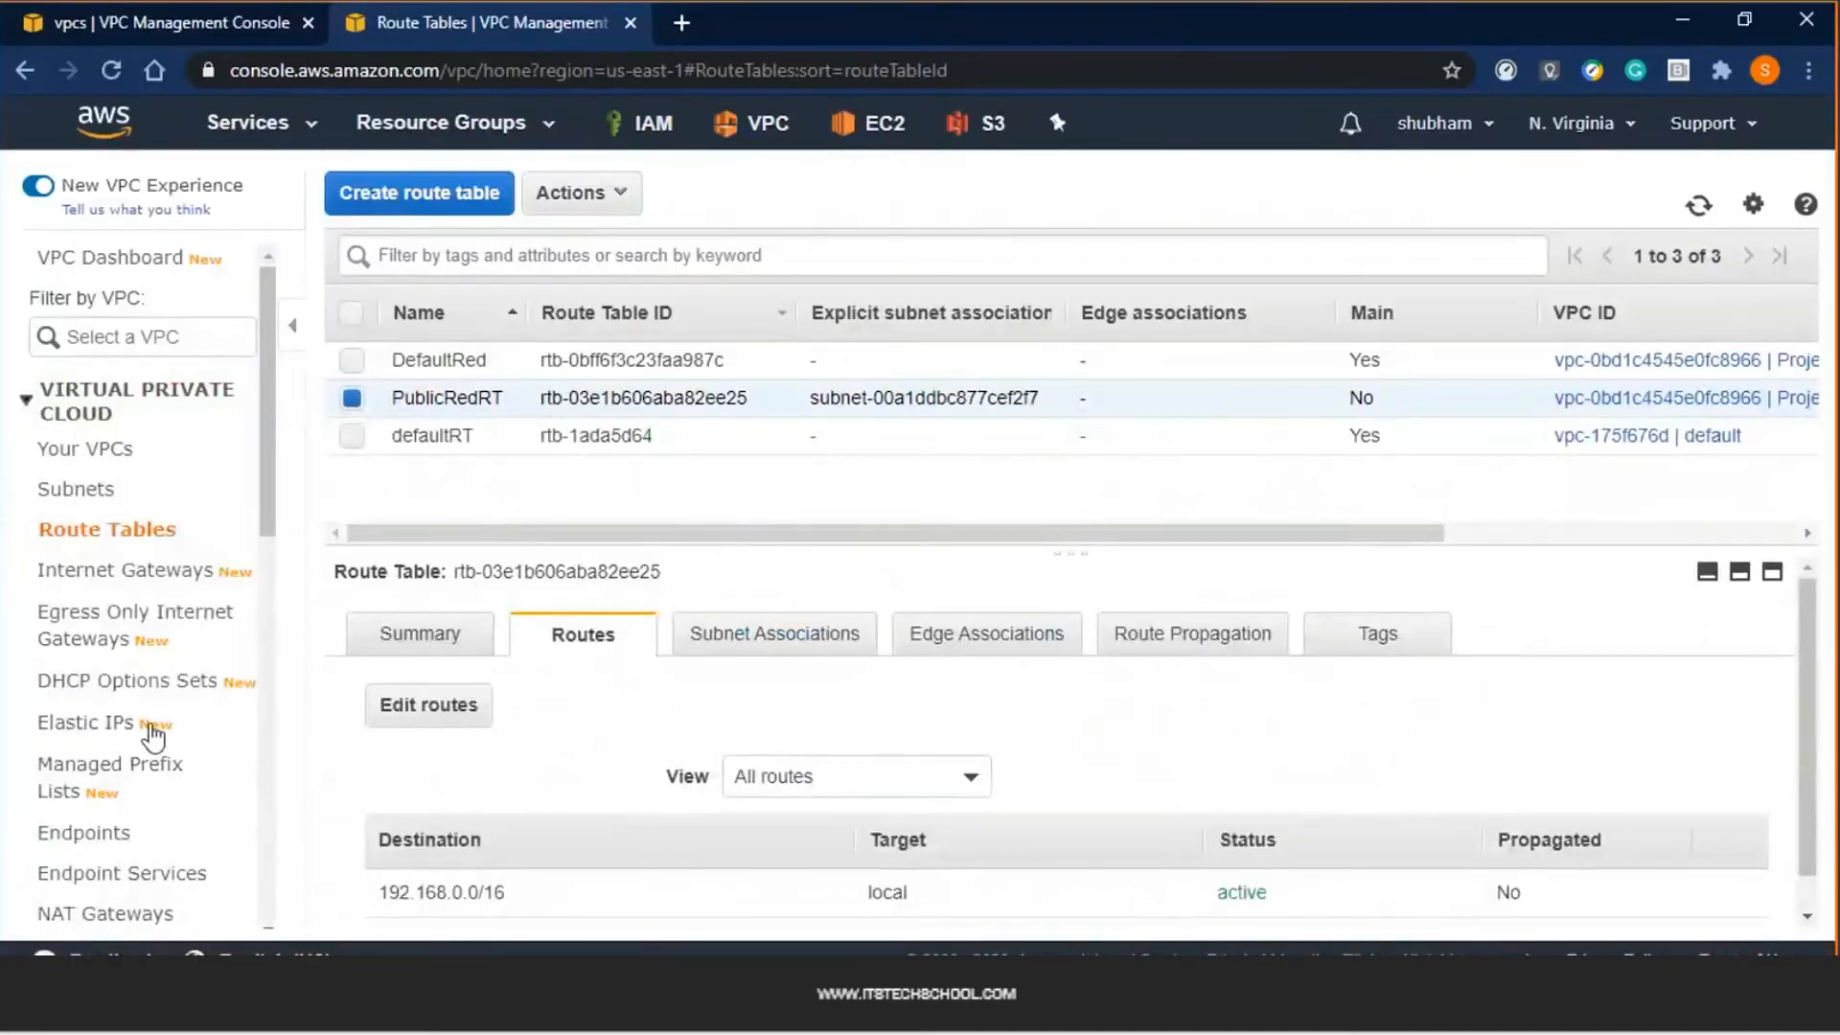
pyautogui.scroll(-4, 152, 736)
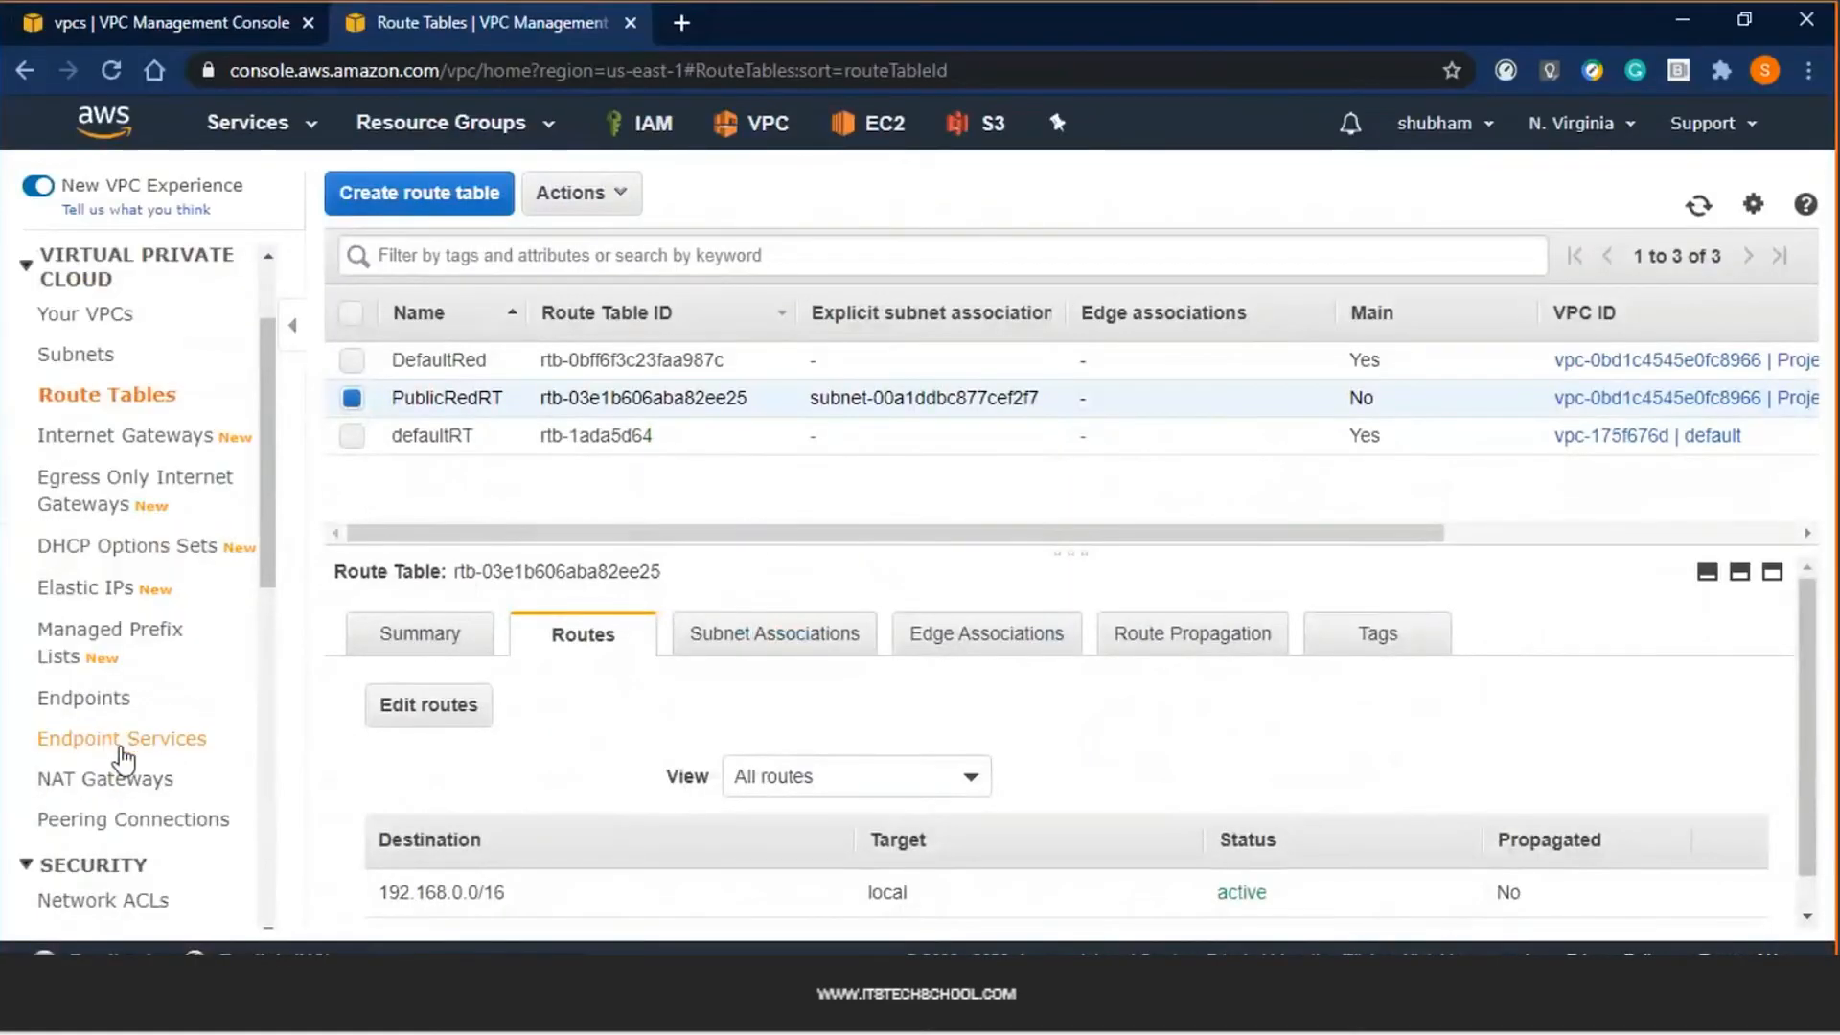
# Start a security group named RedWebSG, described 'for web server', in the ProjectRed VPC.
pyautogui.click(152, 682)
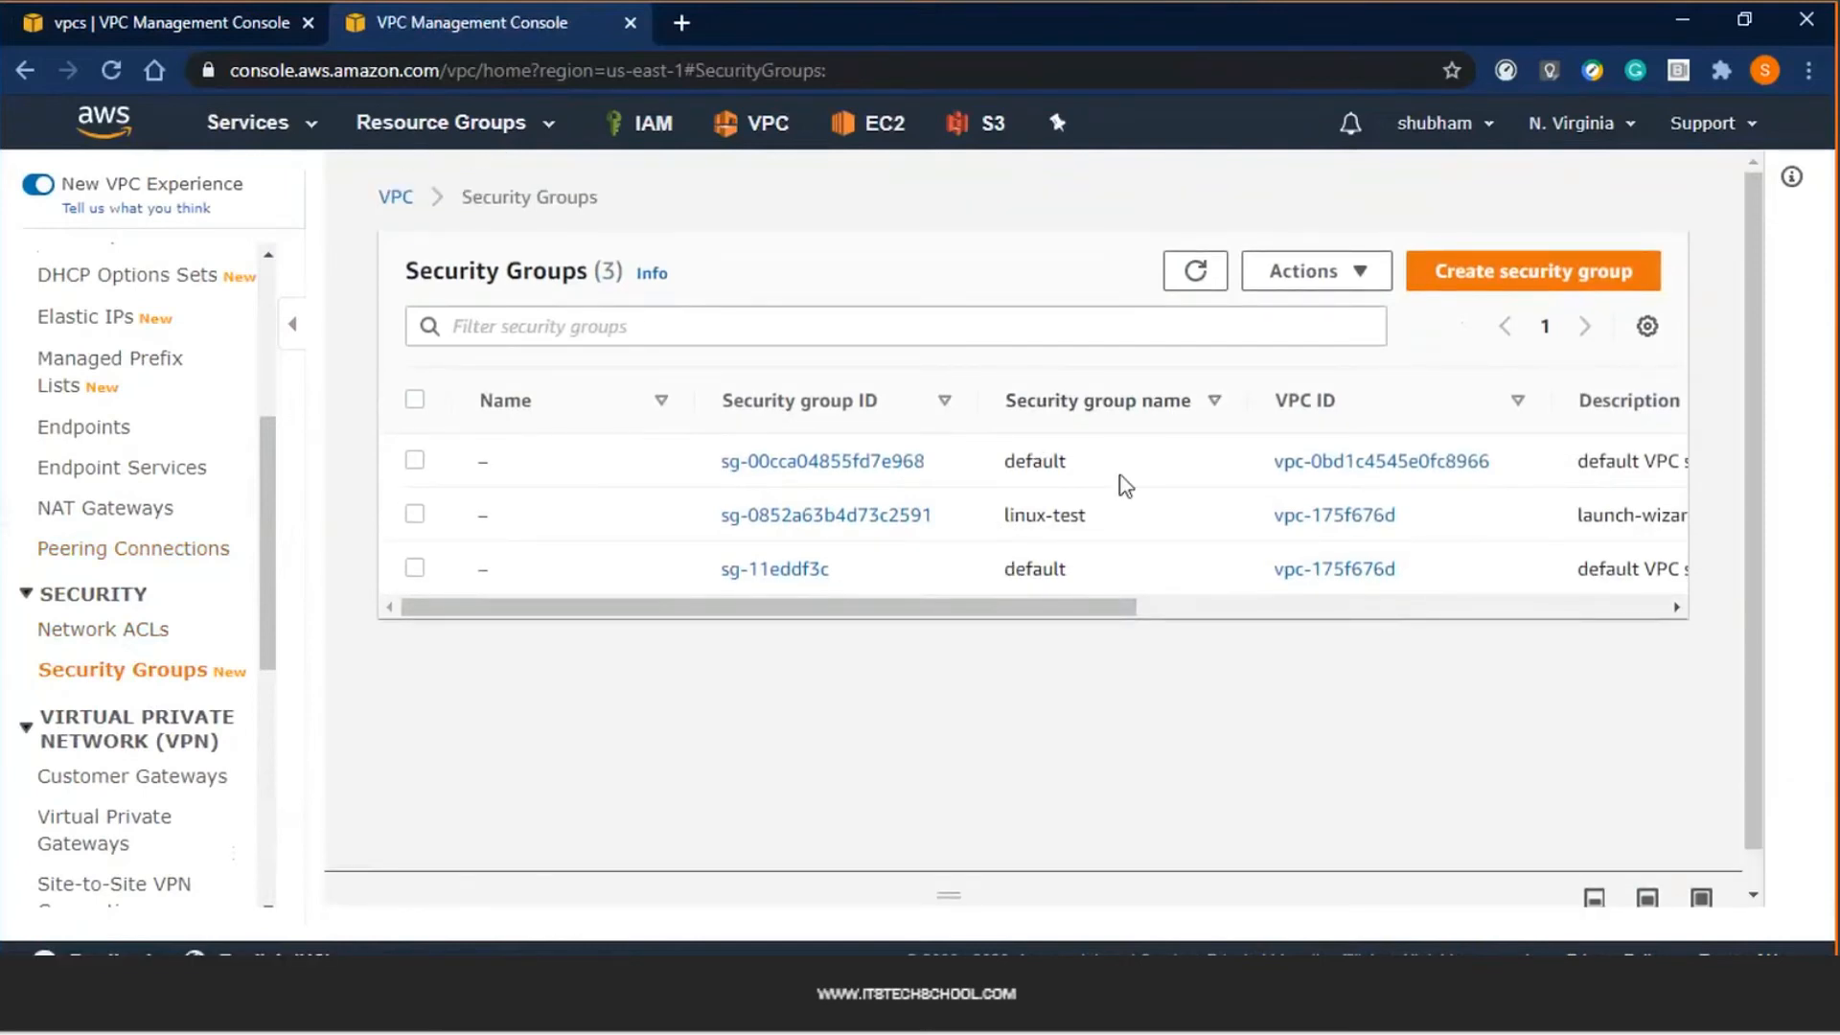
pyautogui.click(1506, 288)
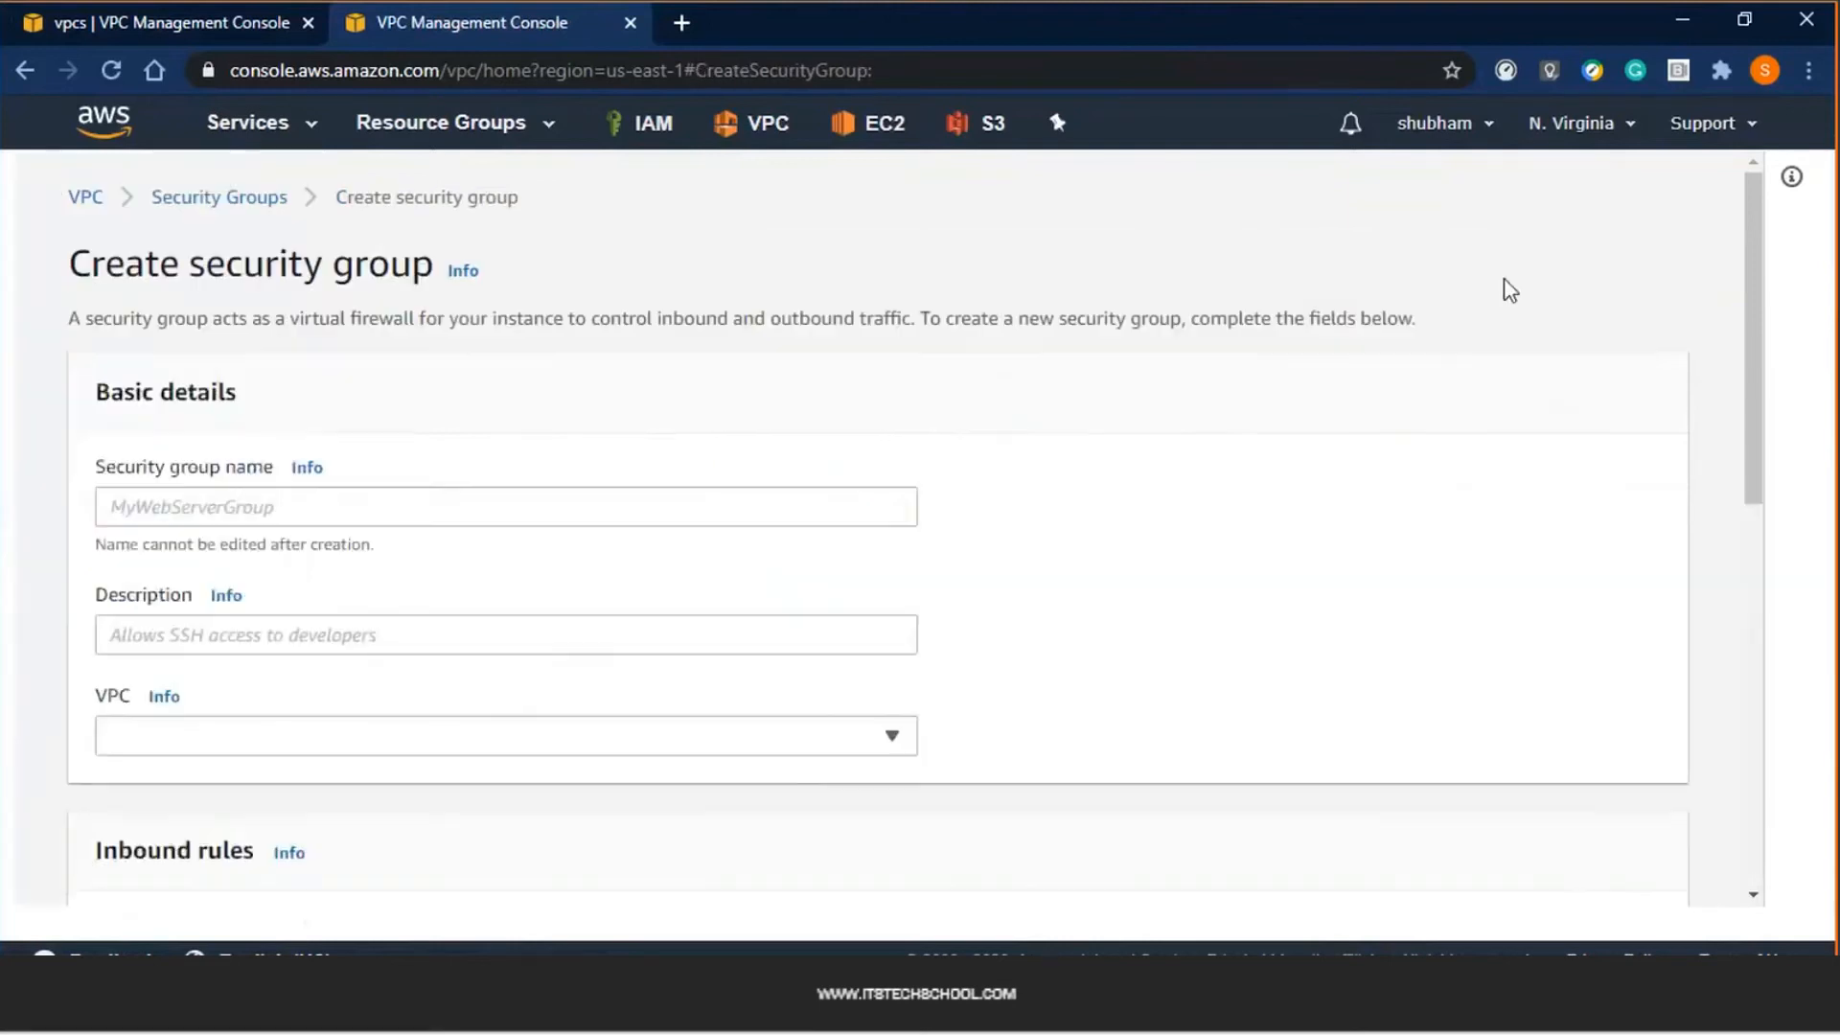
pyautogui.click(435, 506)
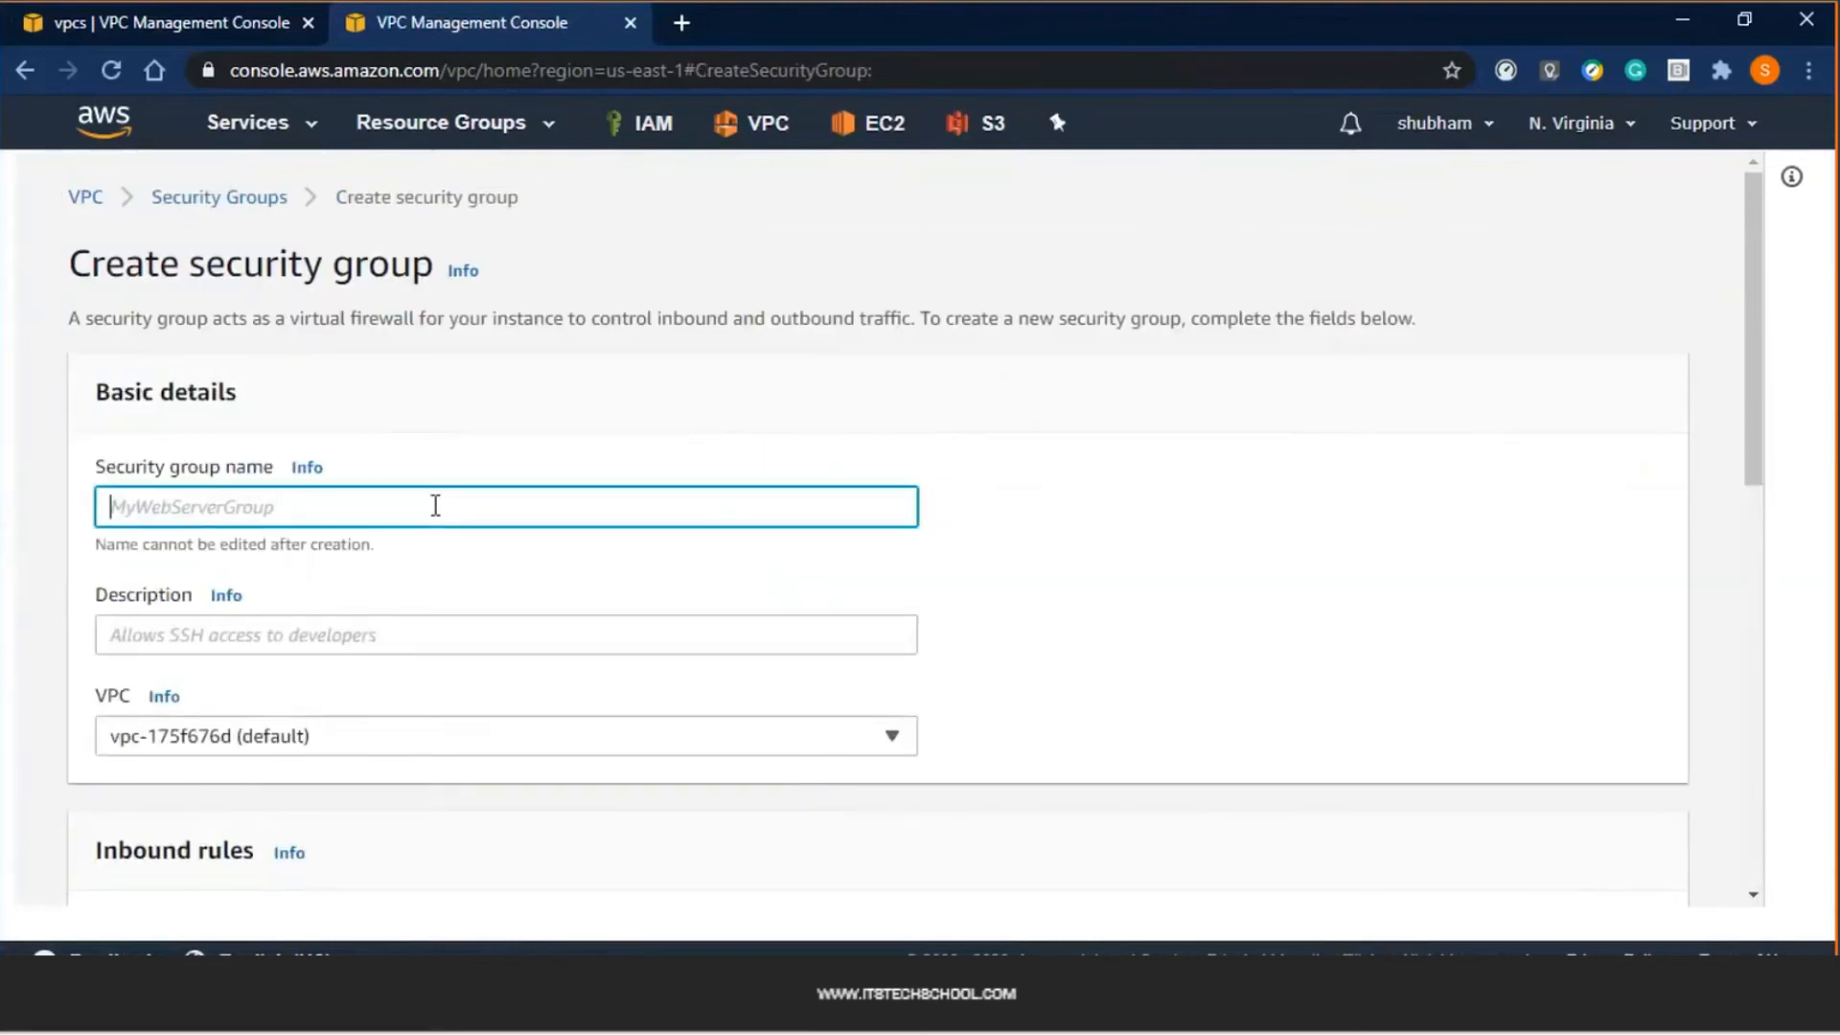
pyautogui.write('Web')
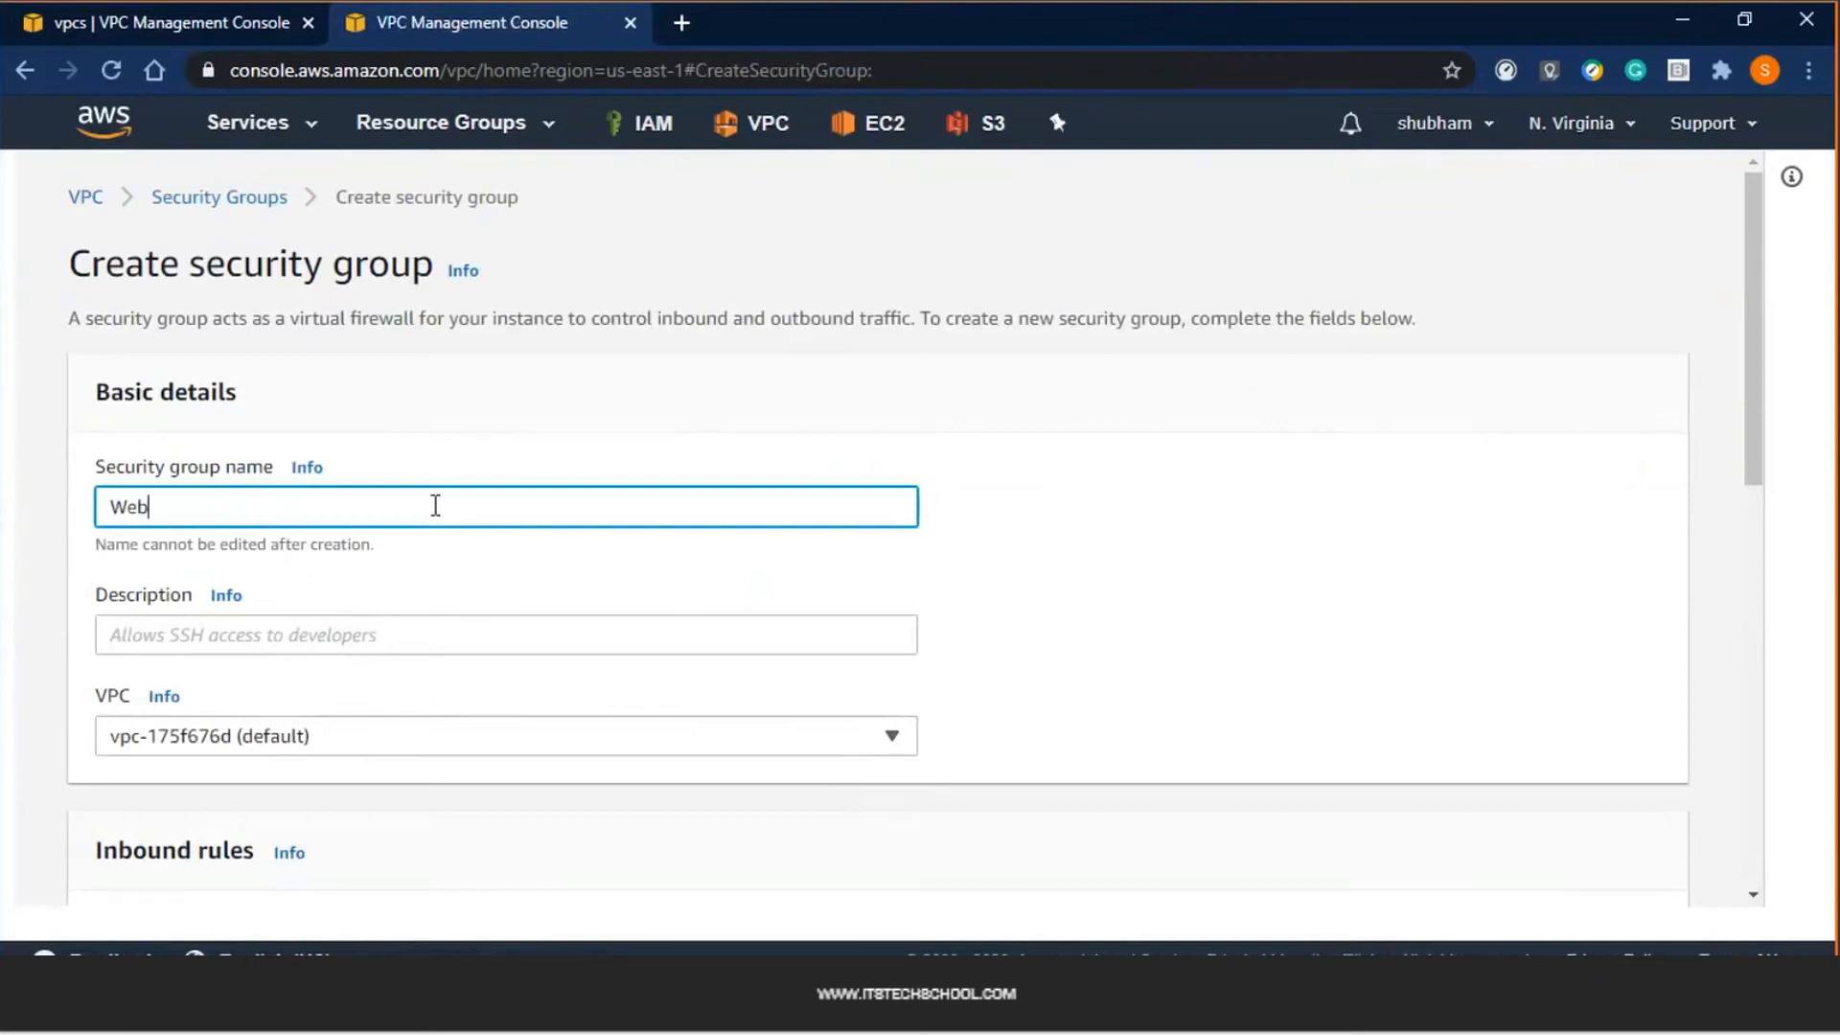
pyautogui.write('SG')
pyautogui.press('Home')
pyautogui.write('Red')
pyautogui.click(345, 612)
pyautogui.click(342, 621)
pyautogui.write('for web server')
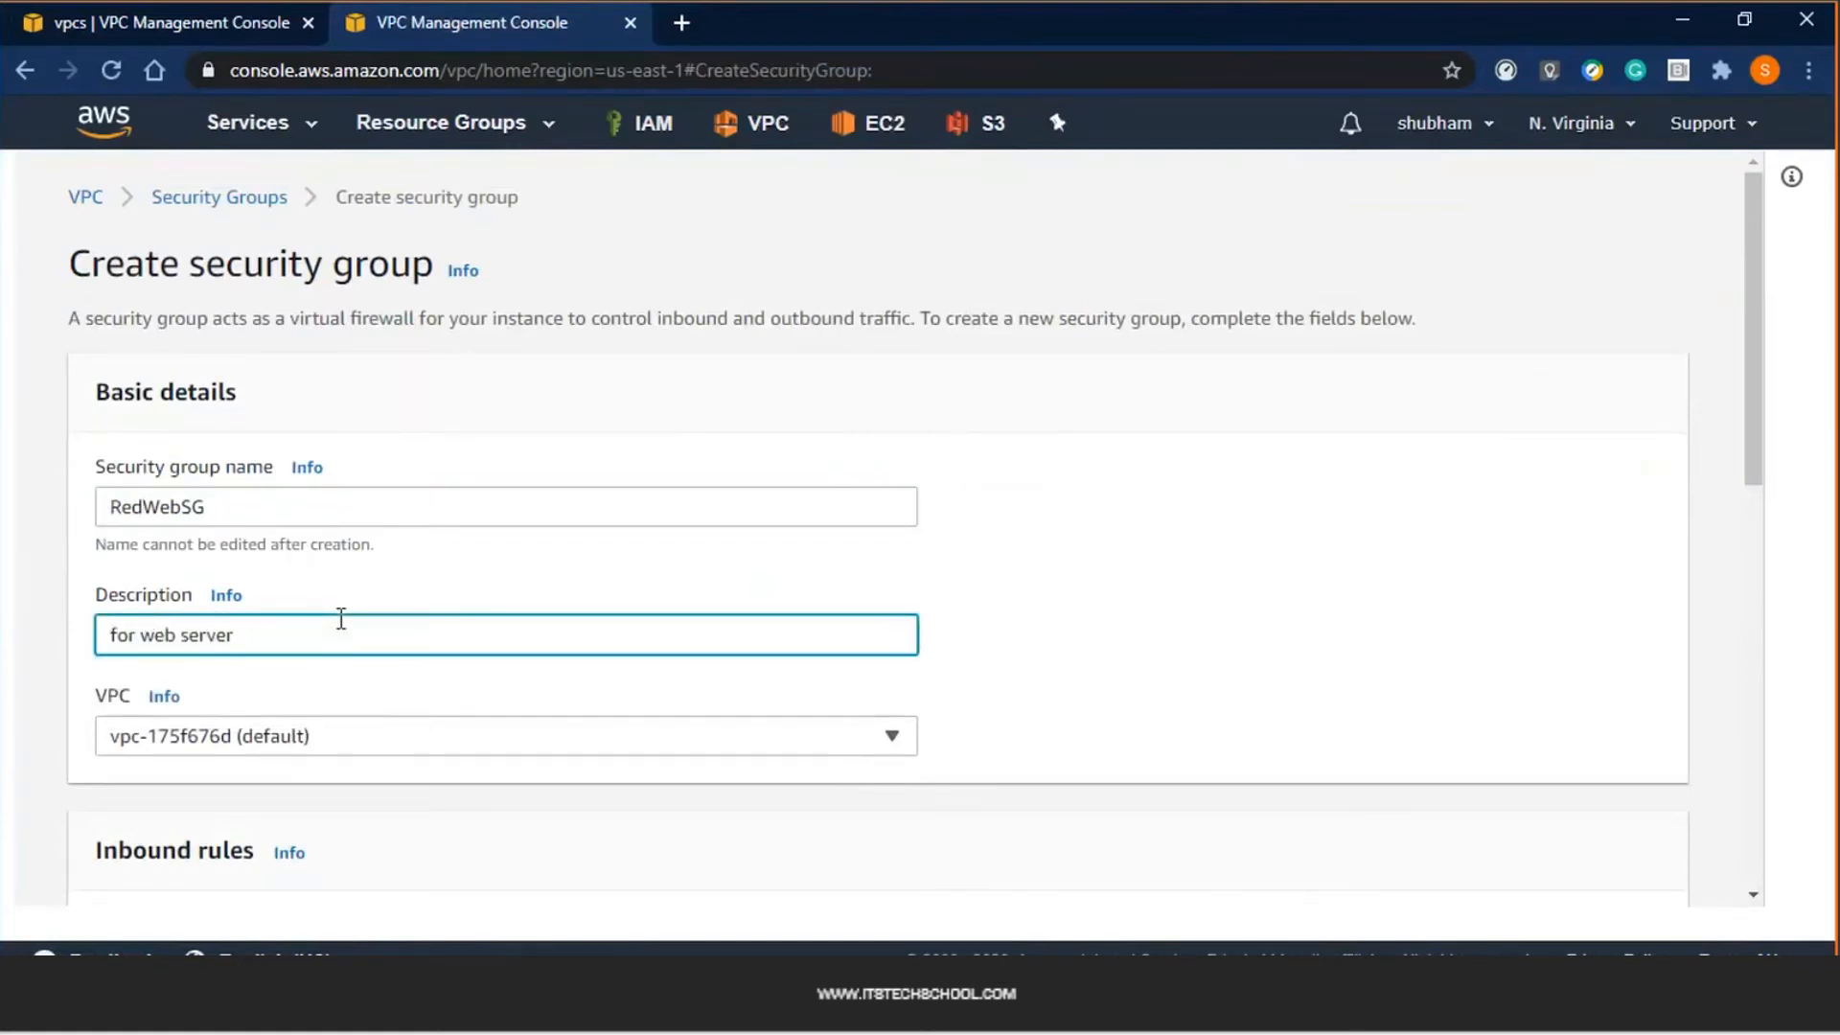
pyautogui.click(426, 742)
pyautogui.click(416, 628)
pyautogui.scroll(-4, 854, 751)
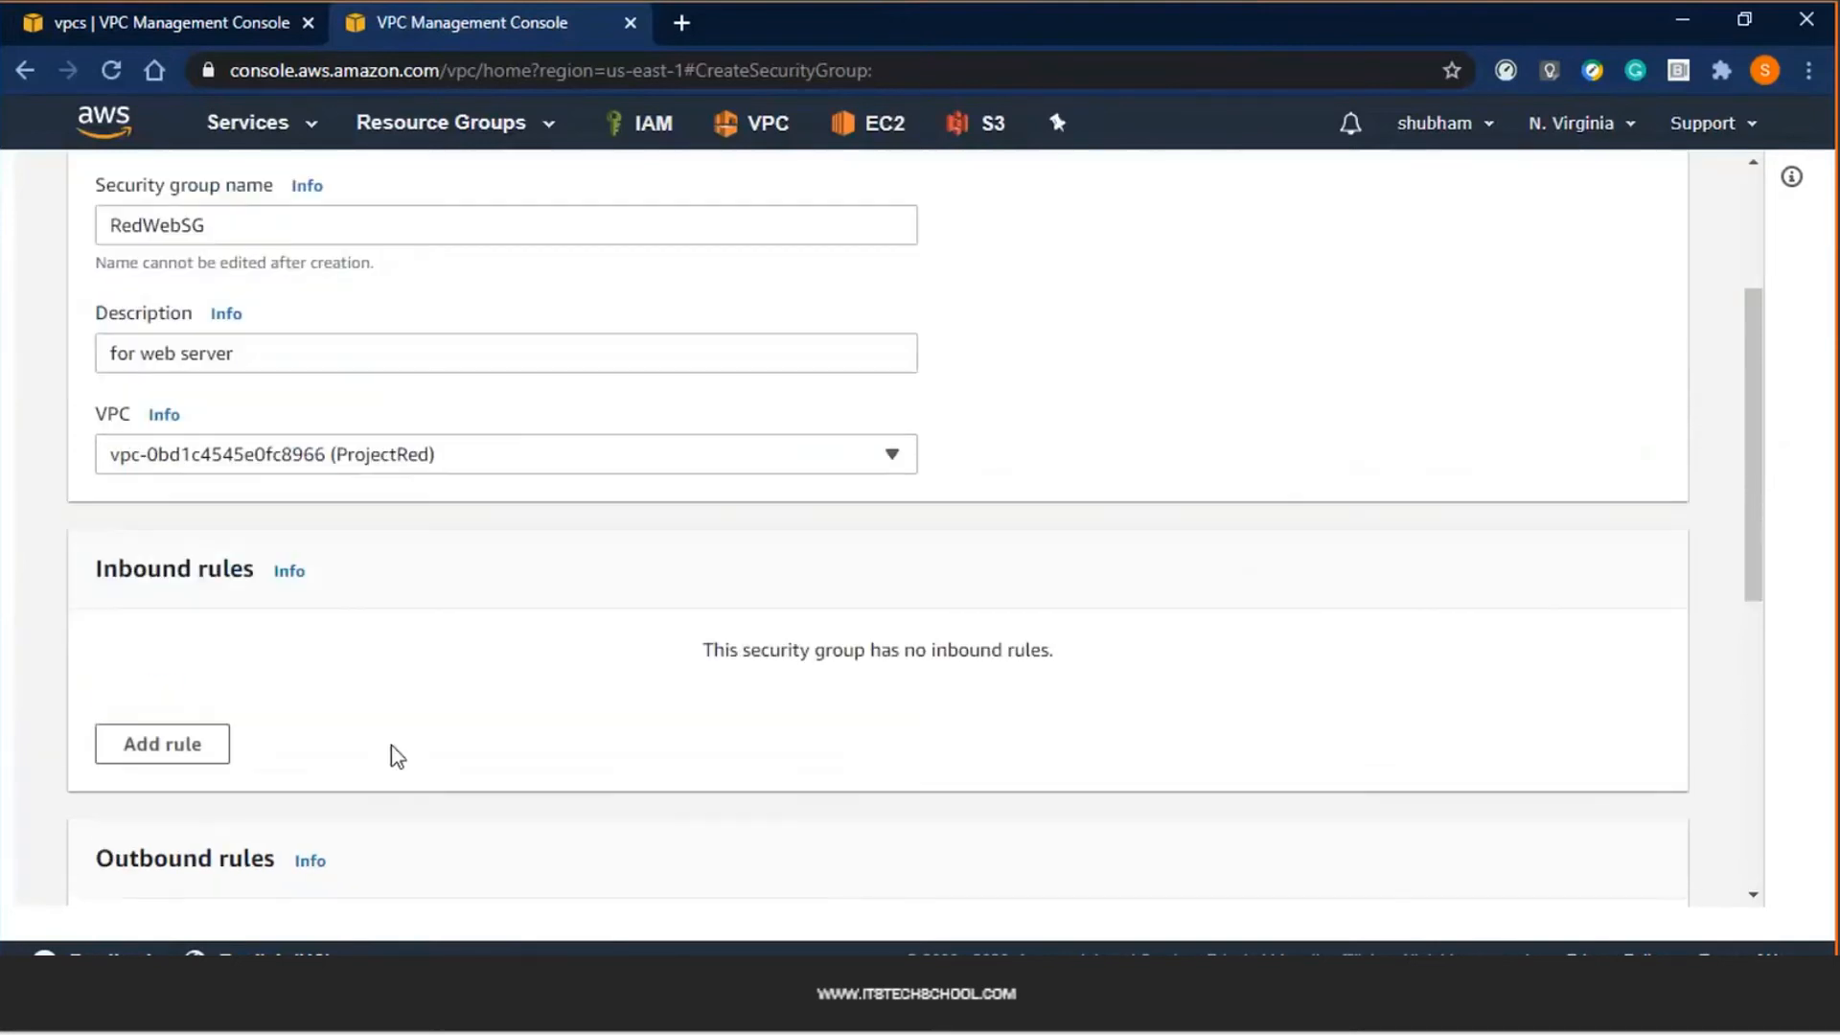
# Add three inbound rules to RedWebSG: HTTP, SSH and All ICMP - IPv4.
pyautogui.click(162, 621)
pyautogui.click(189, 584)
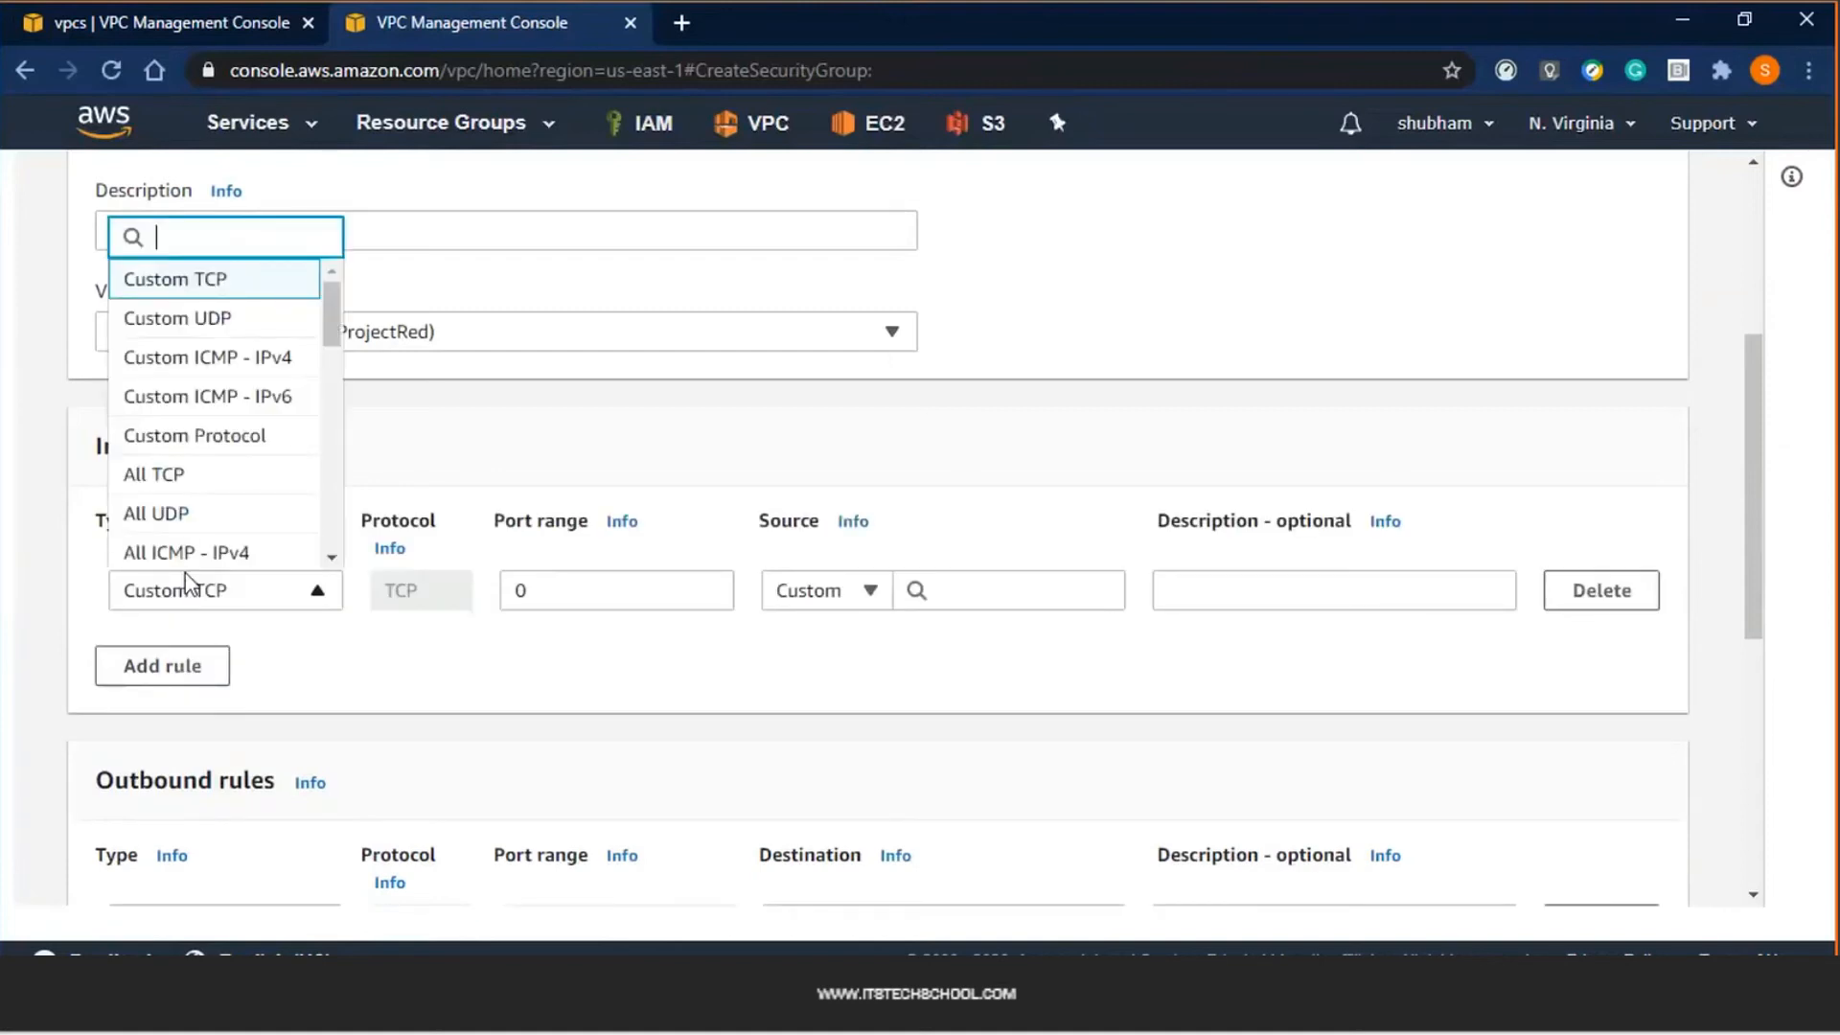
pyautogui.write('hh')
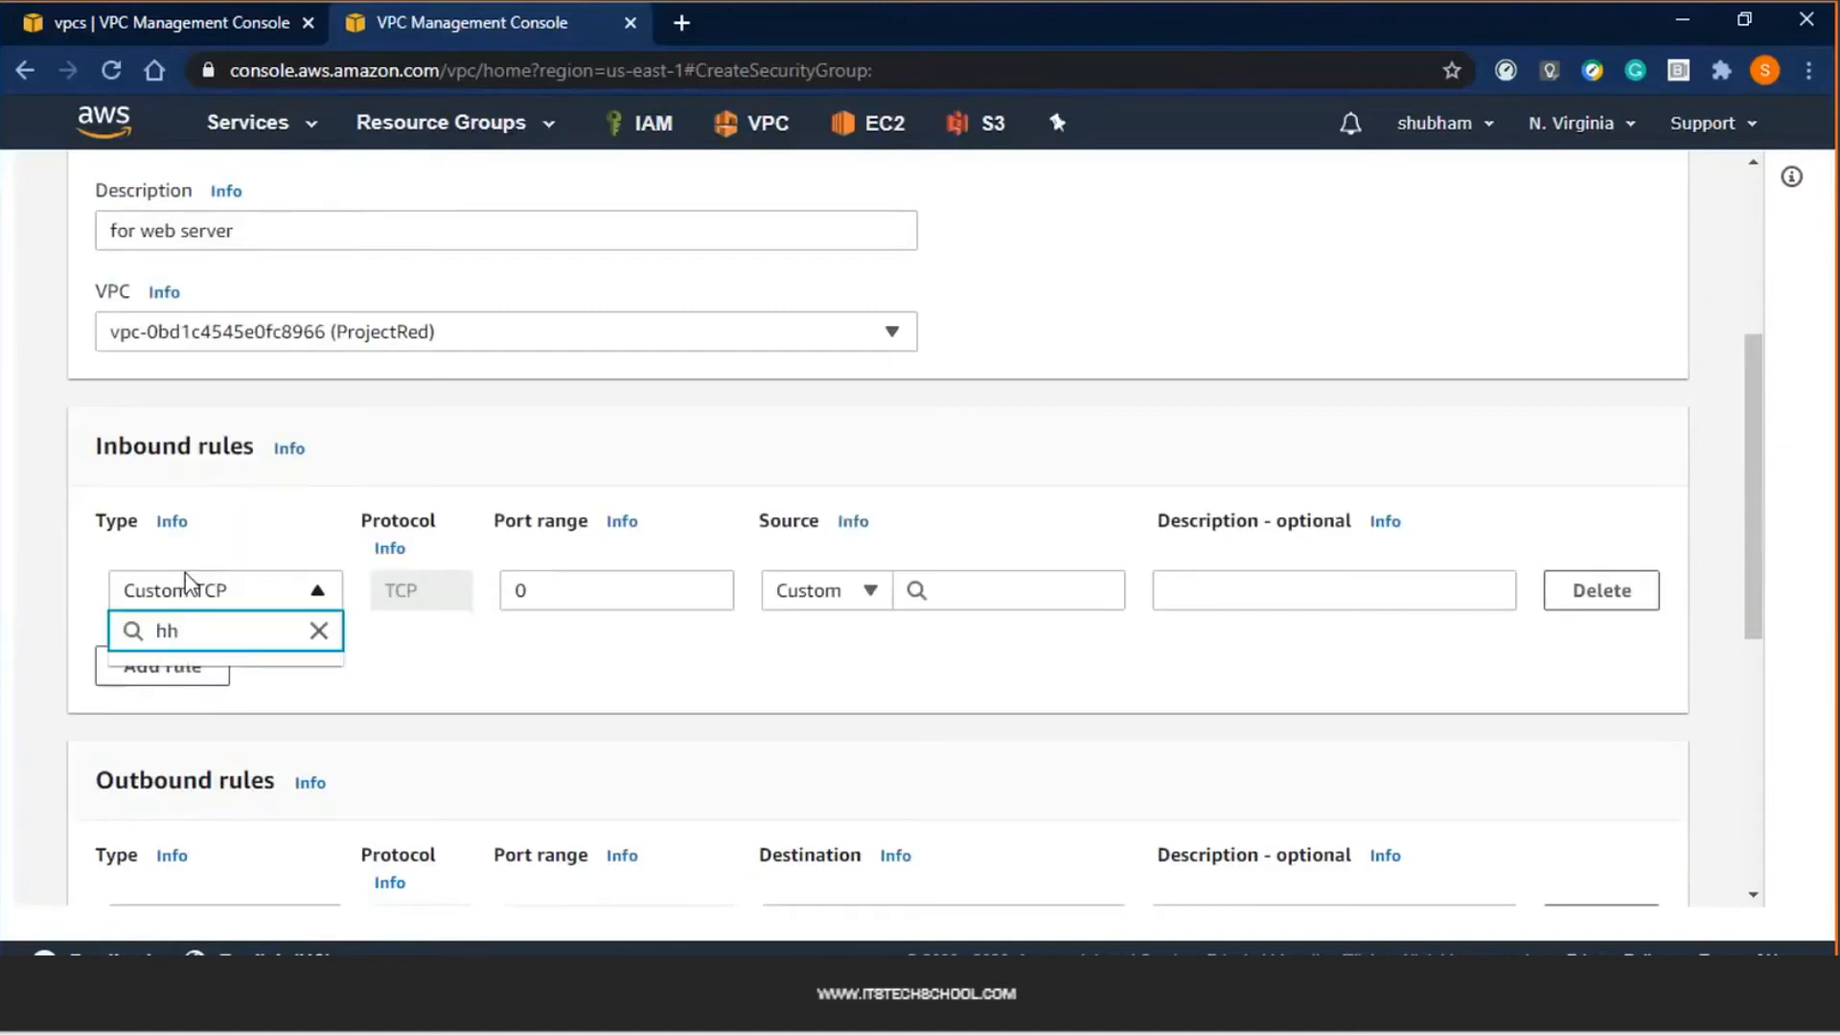
pyautogui.press('BackSpace')
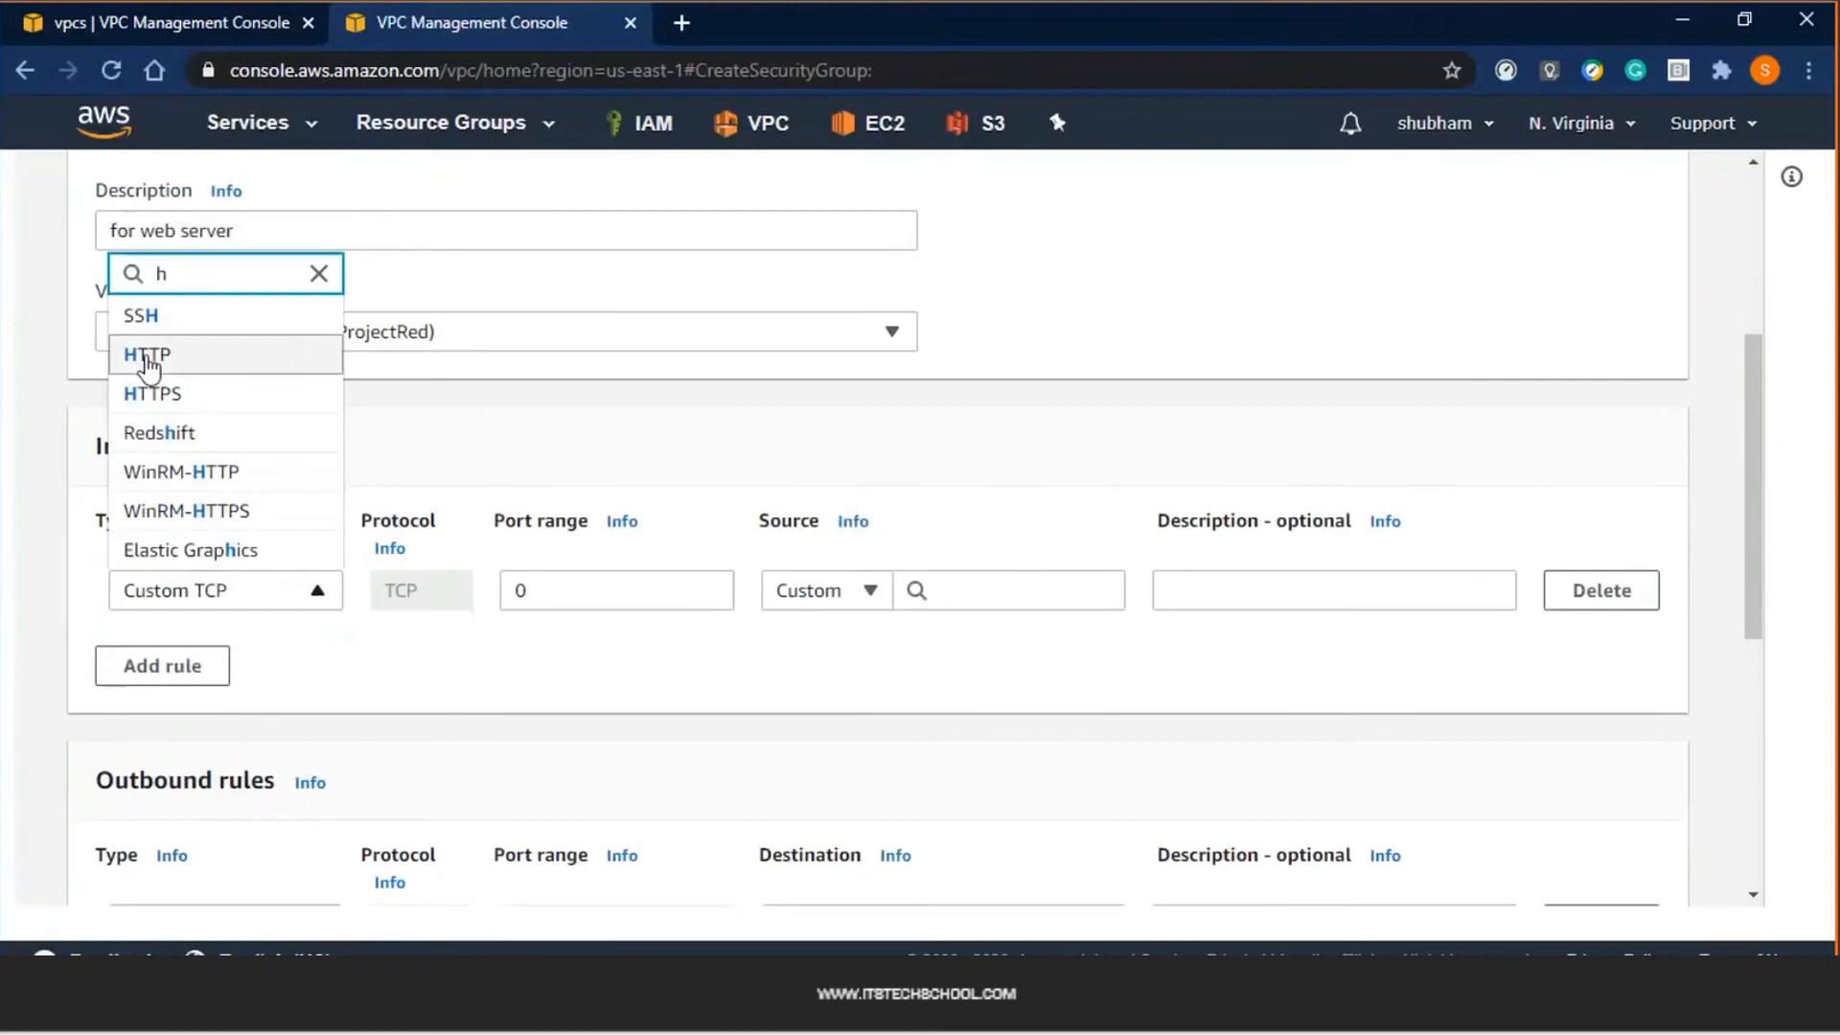
pyautogui.click(148, 357)
pyautogui.click(178, 671)
pyautogui.click(197, 643)
pyautogui.write('ss')
pyautogui.click(141, 567)
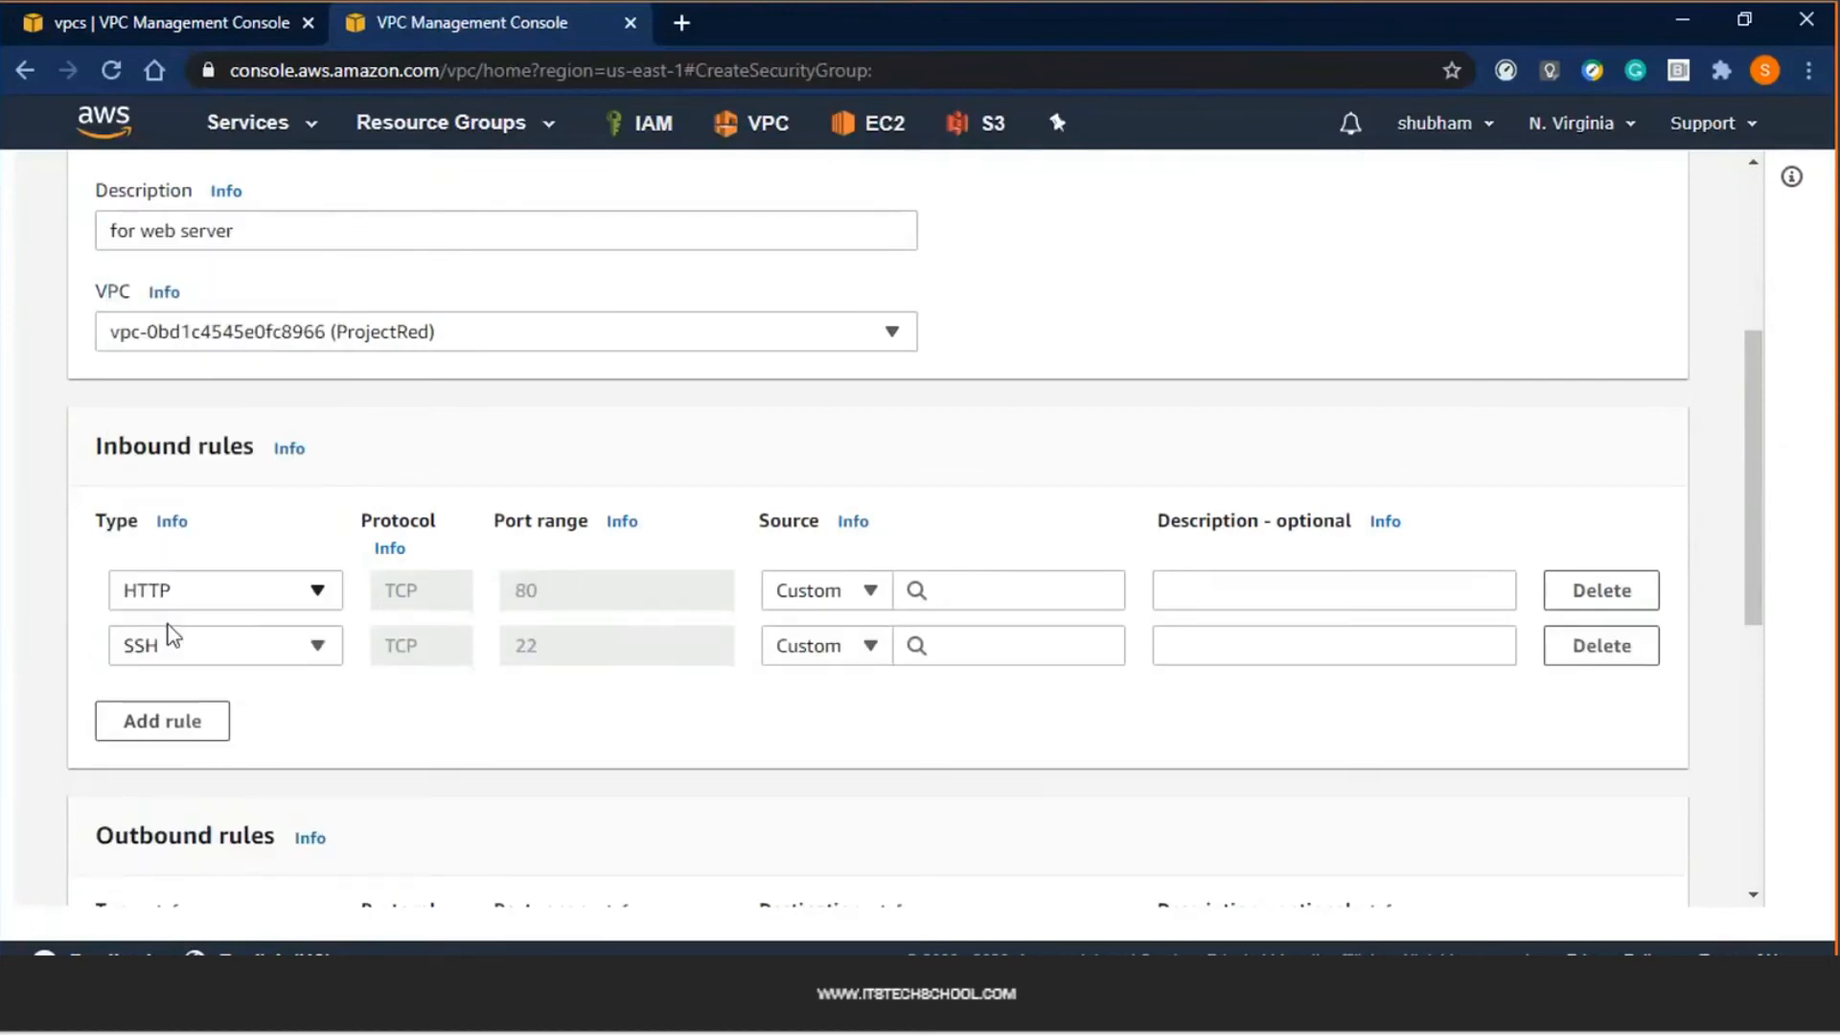
pyautogui.click(158, 721)
pyautogui.click(192, 705)
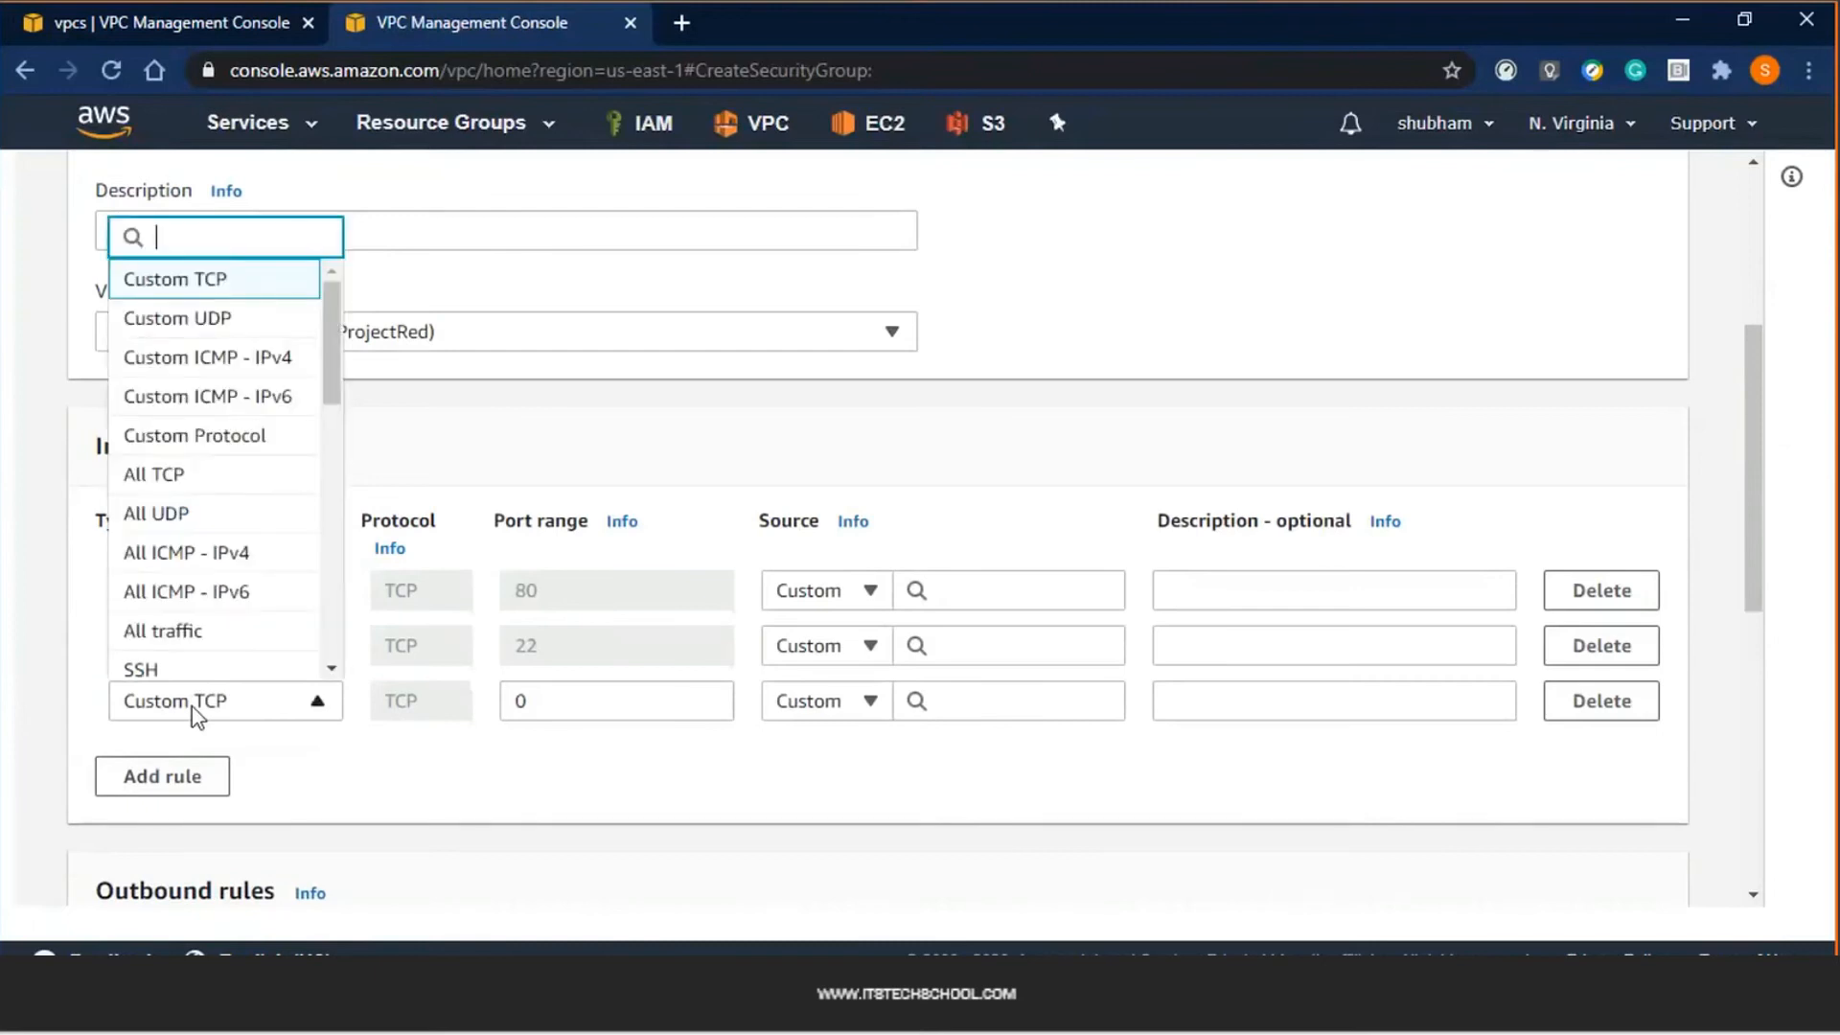
pyautogui.click(222, 566)
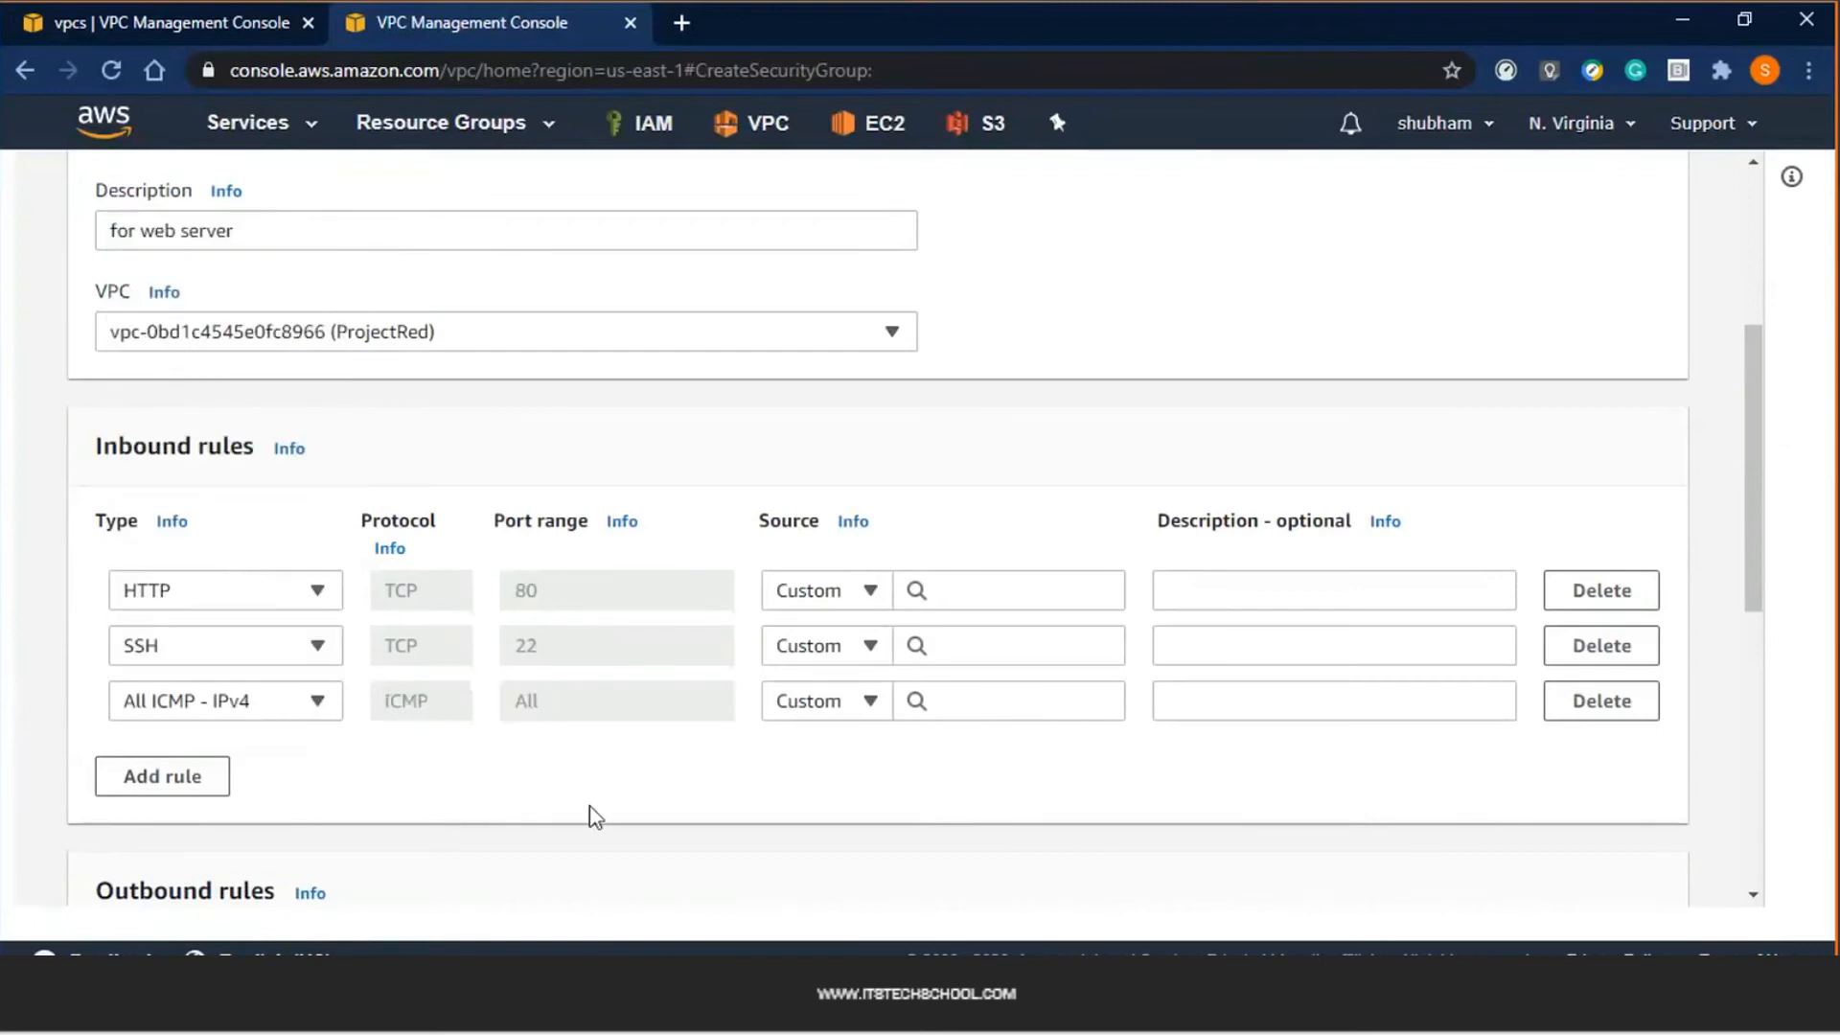
# Allow HTTP from anywhere, and SSH and ICMP from 192.168.0.0/16.
pyautogui.click(844, 600)
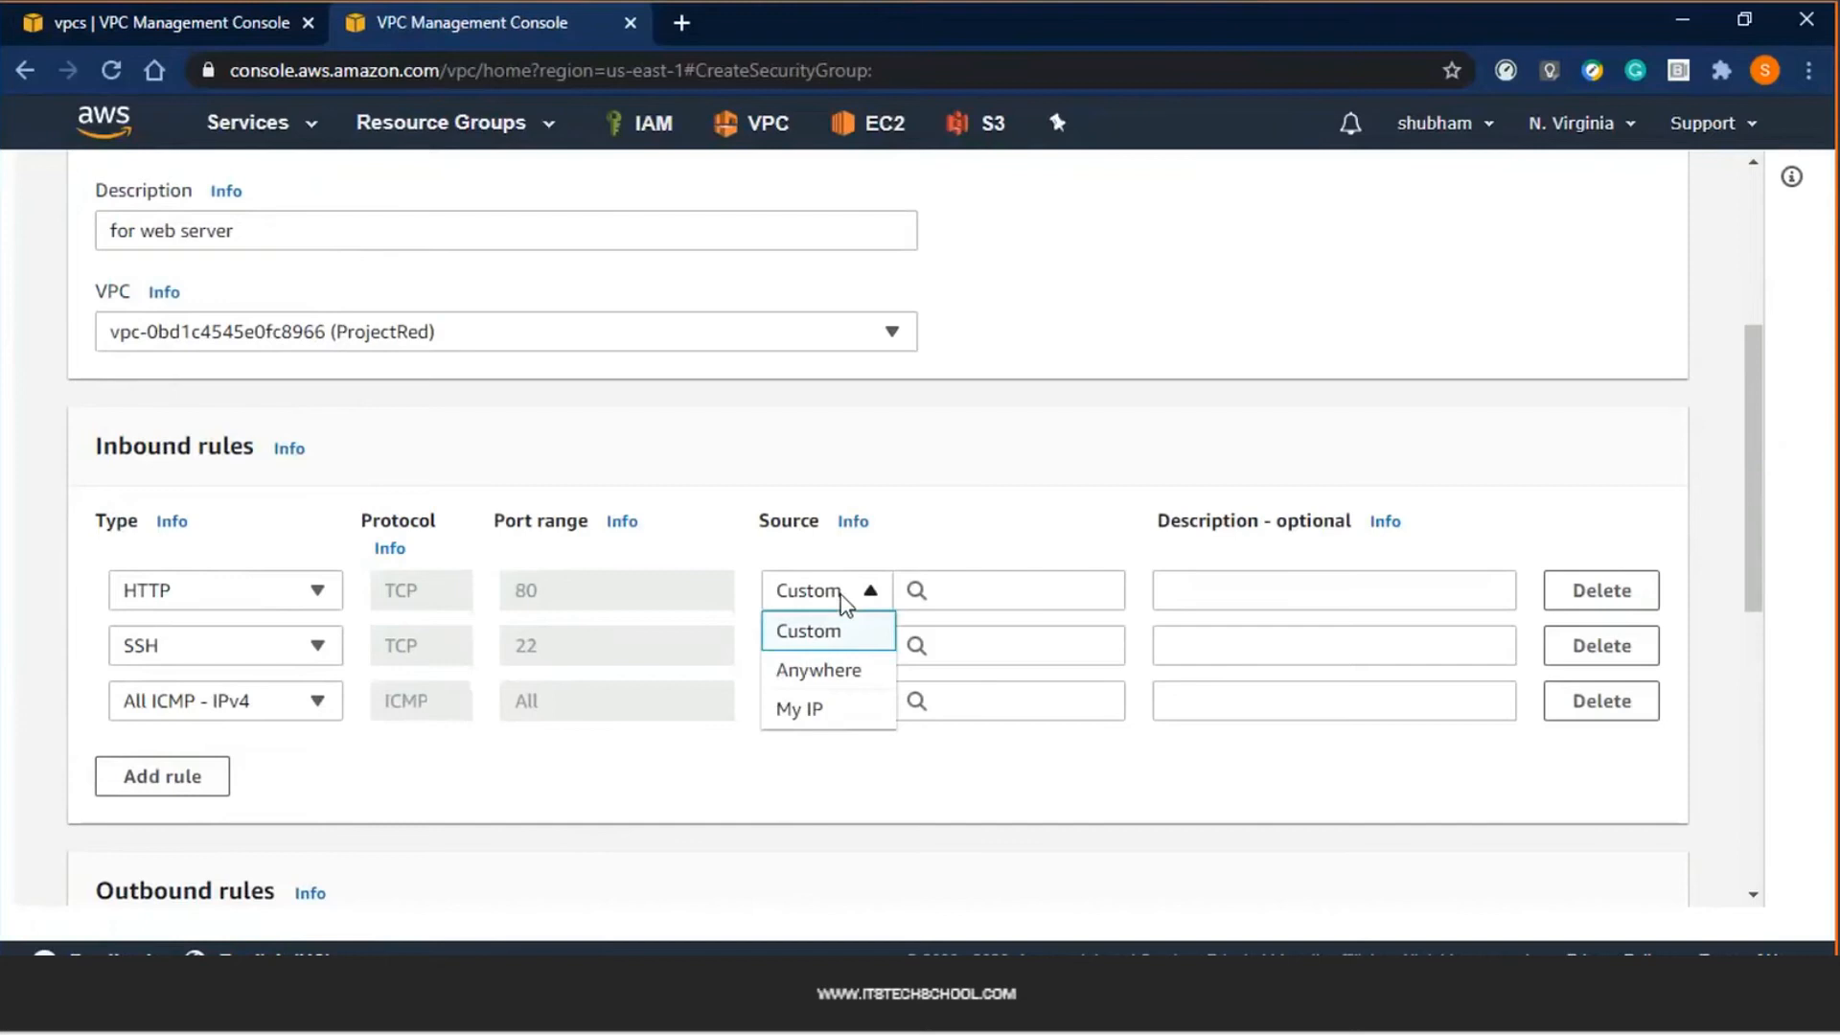
pyautogui.click(832, 671)
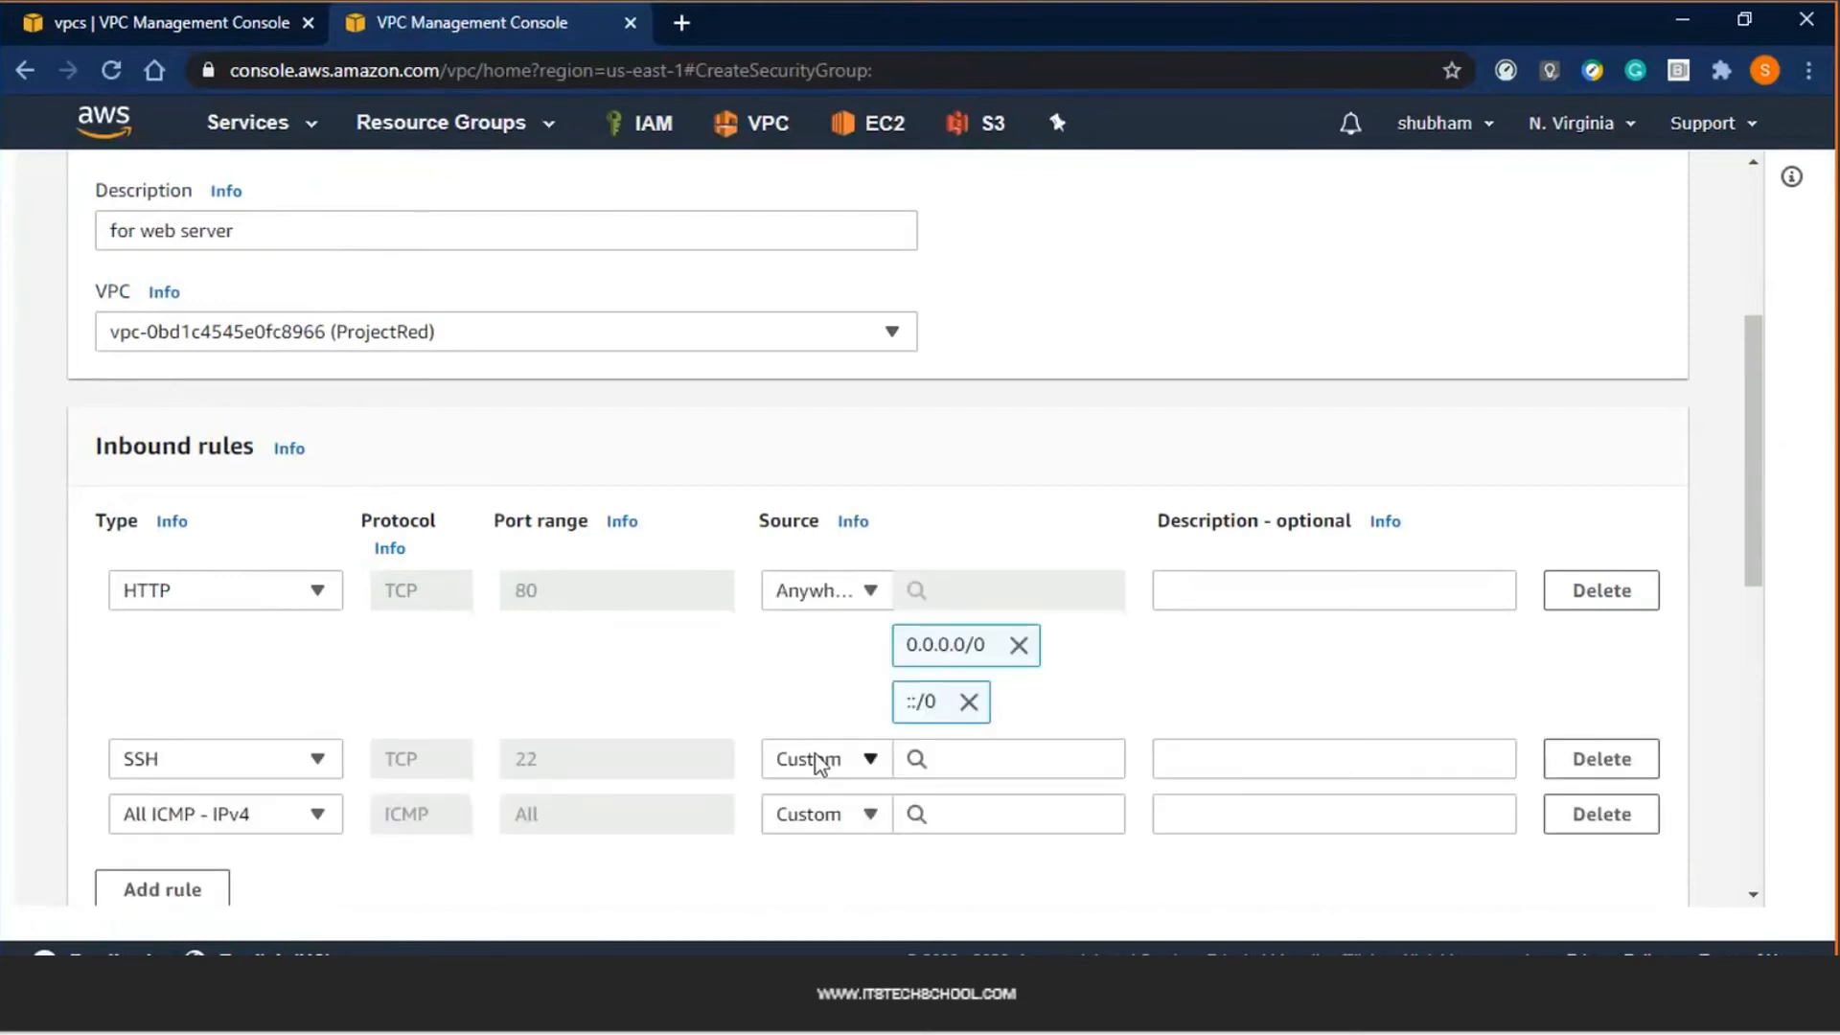
pyautogui.scroll(-2, 911, 671)
pyautogui.click(964, 621)
pyautogui.write('192.16')
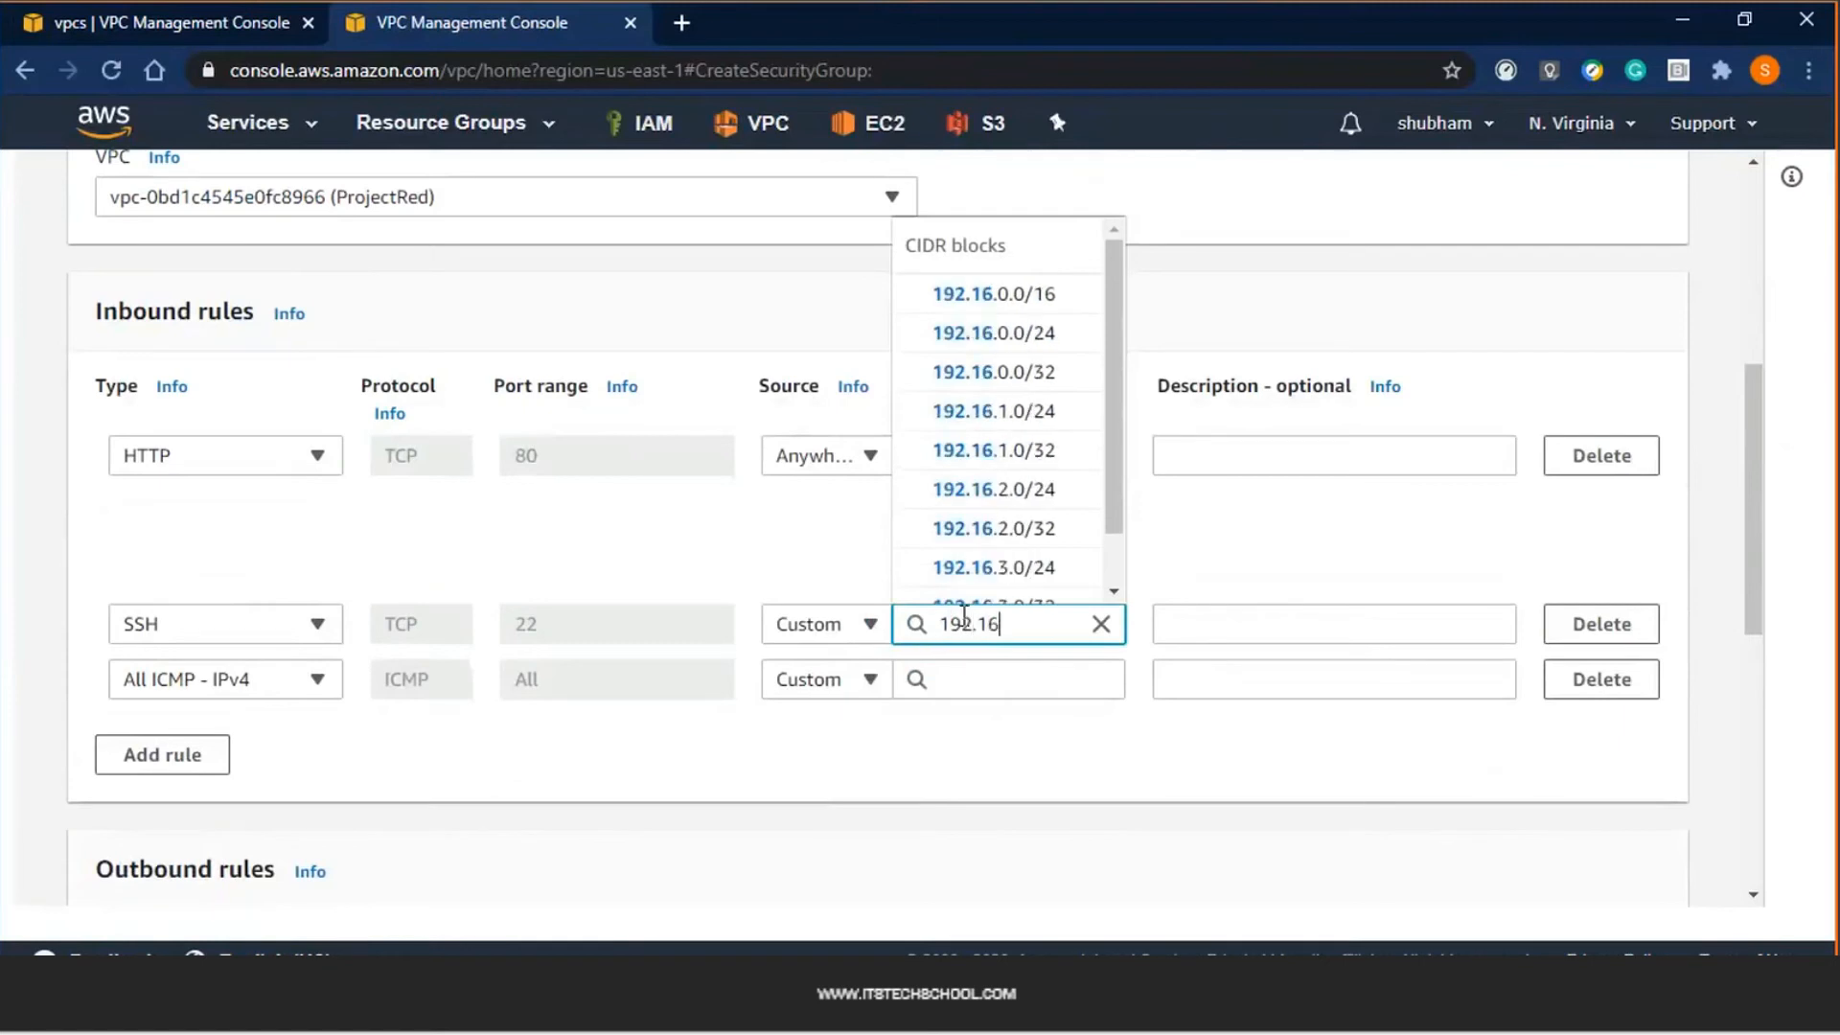
pyautogui.write('0')
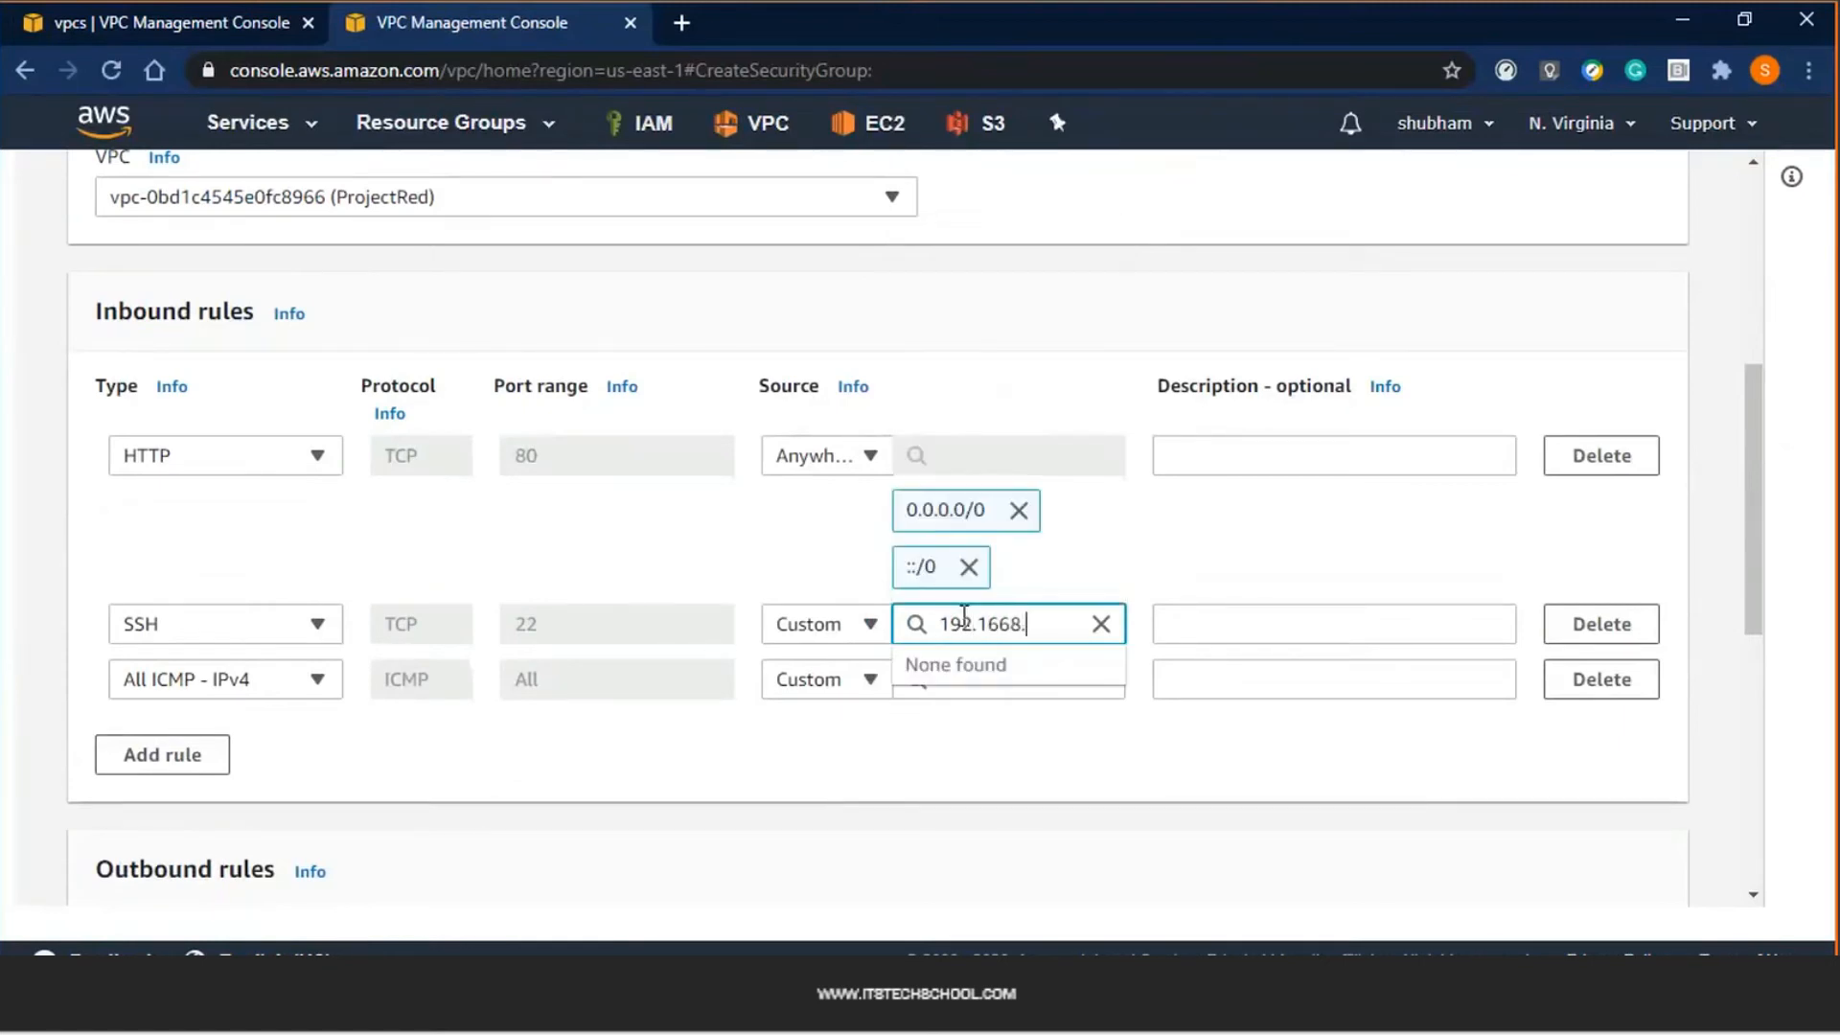
pyautogui.press('BackSpace')
pyautogui.write('8.')
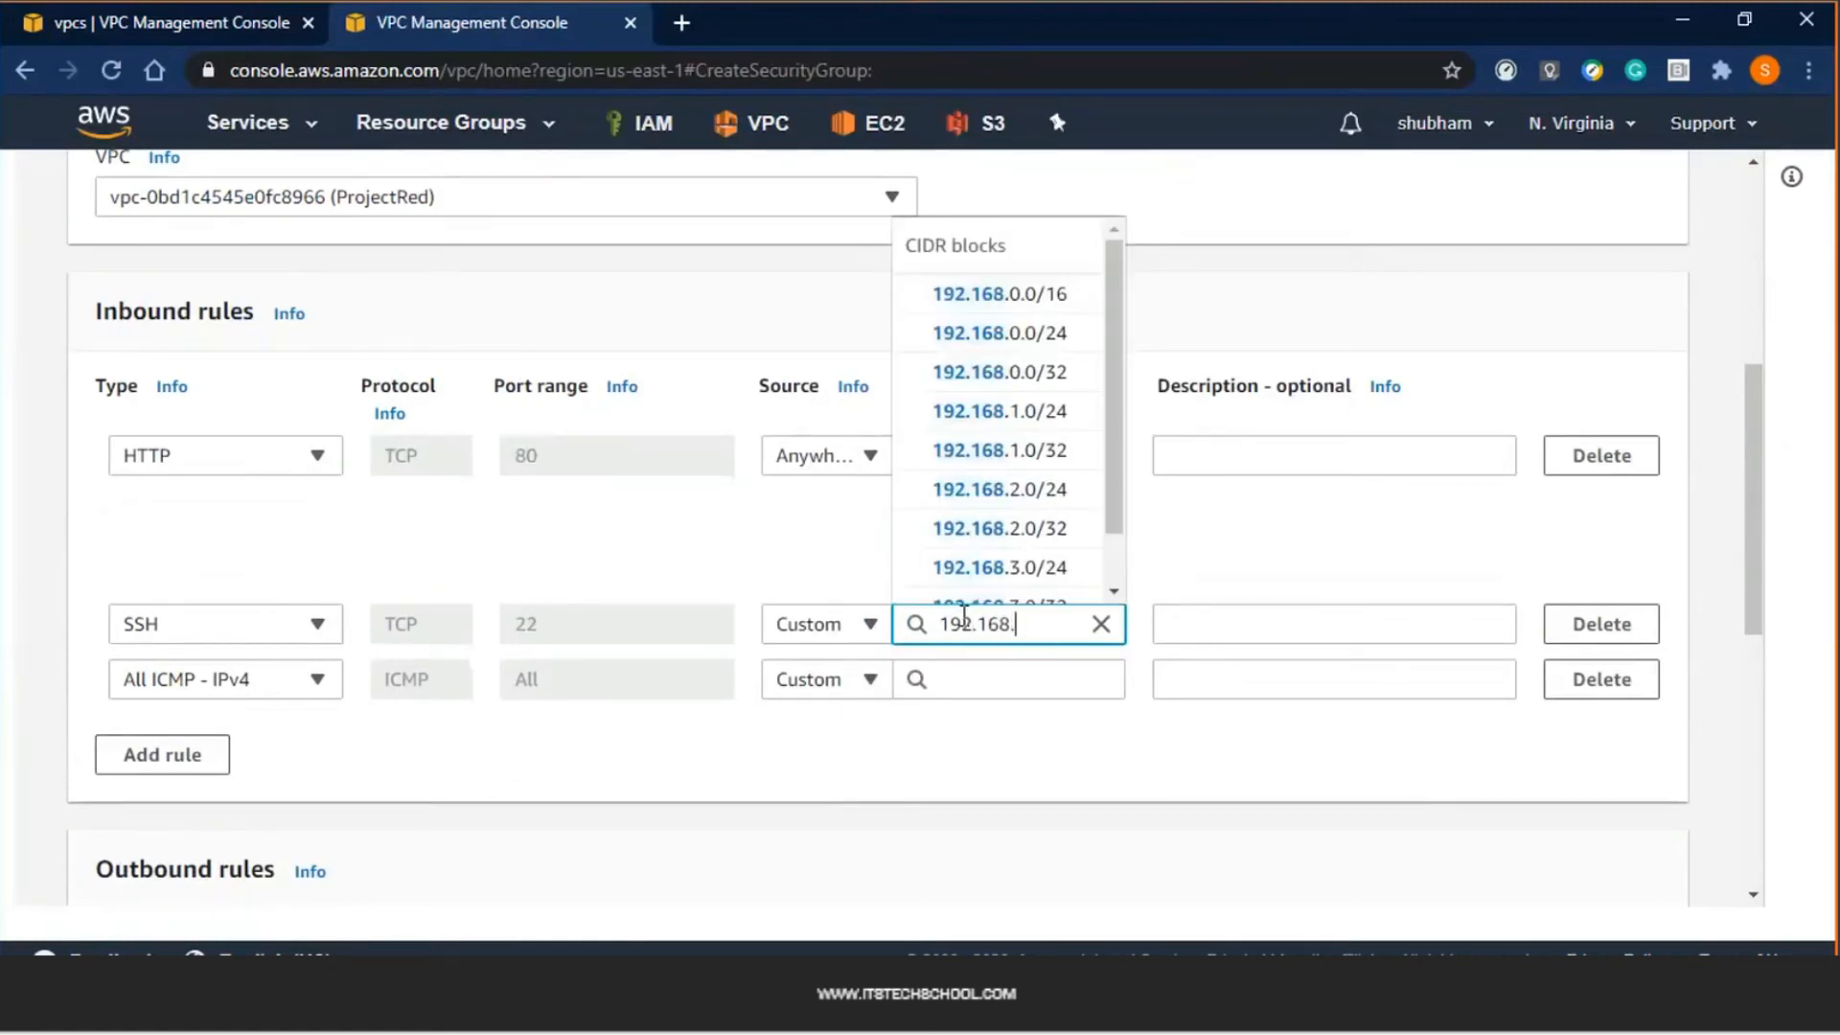
pyautogui.write('0.')
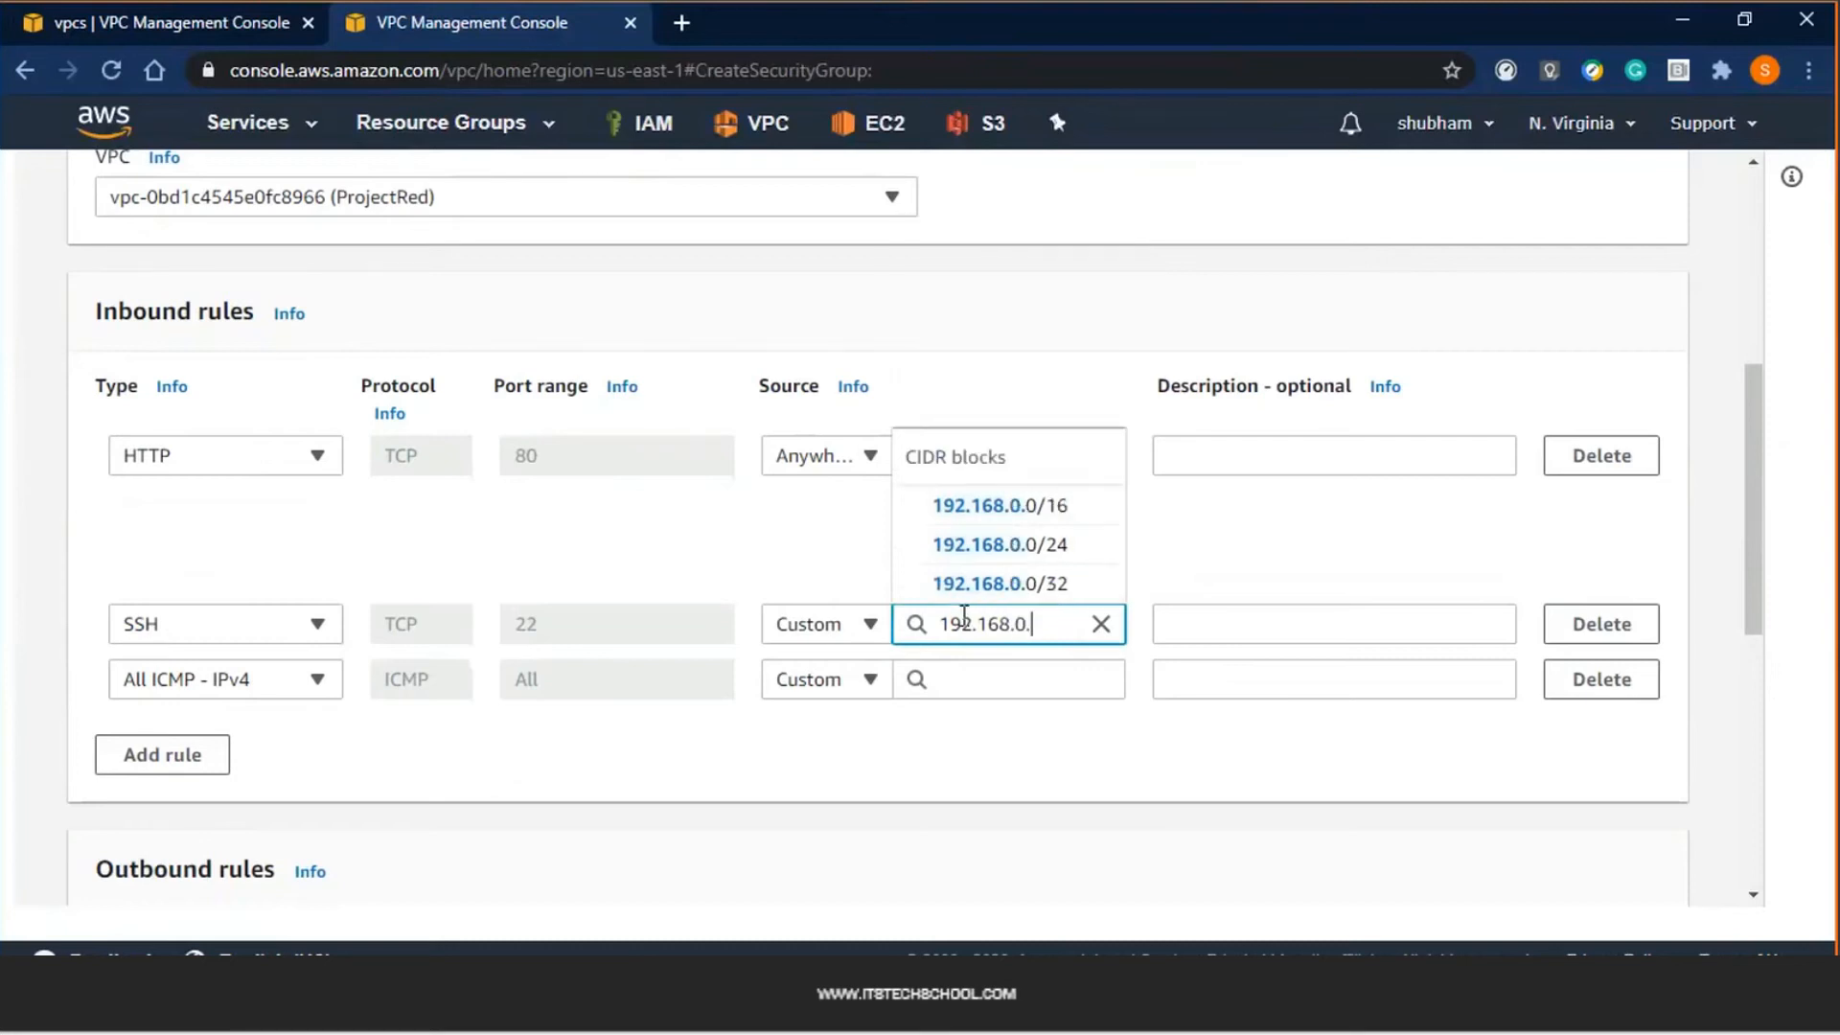
pyautogui.write('0/16')
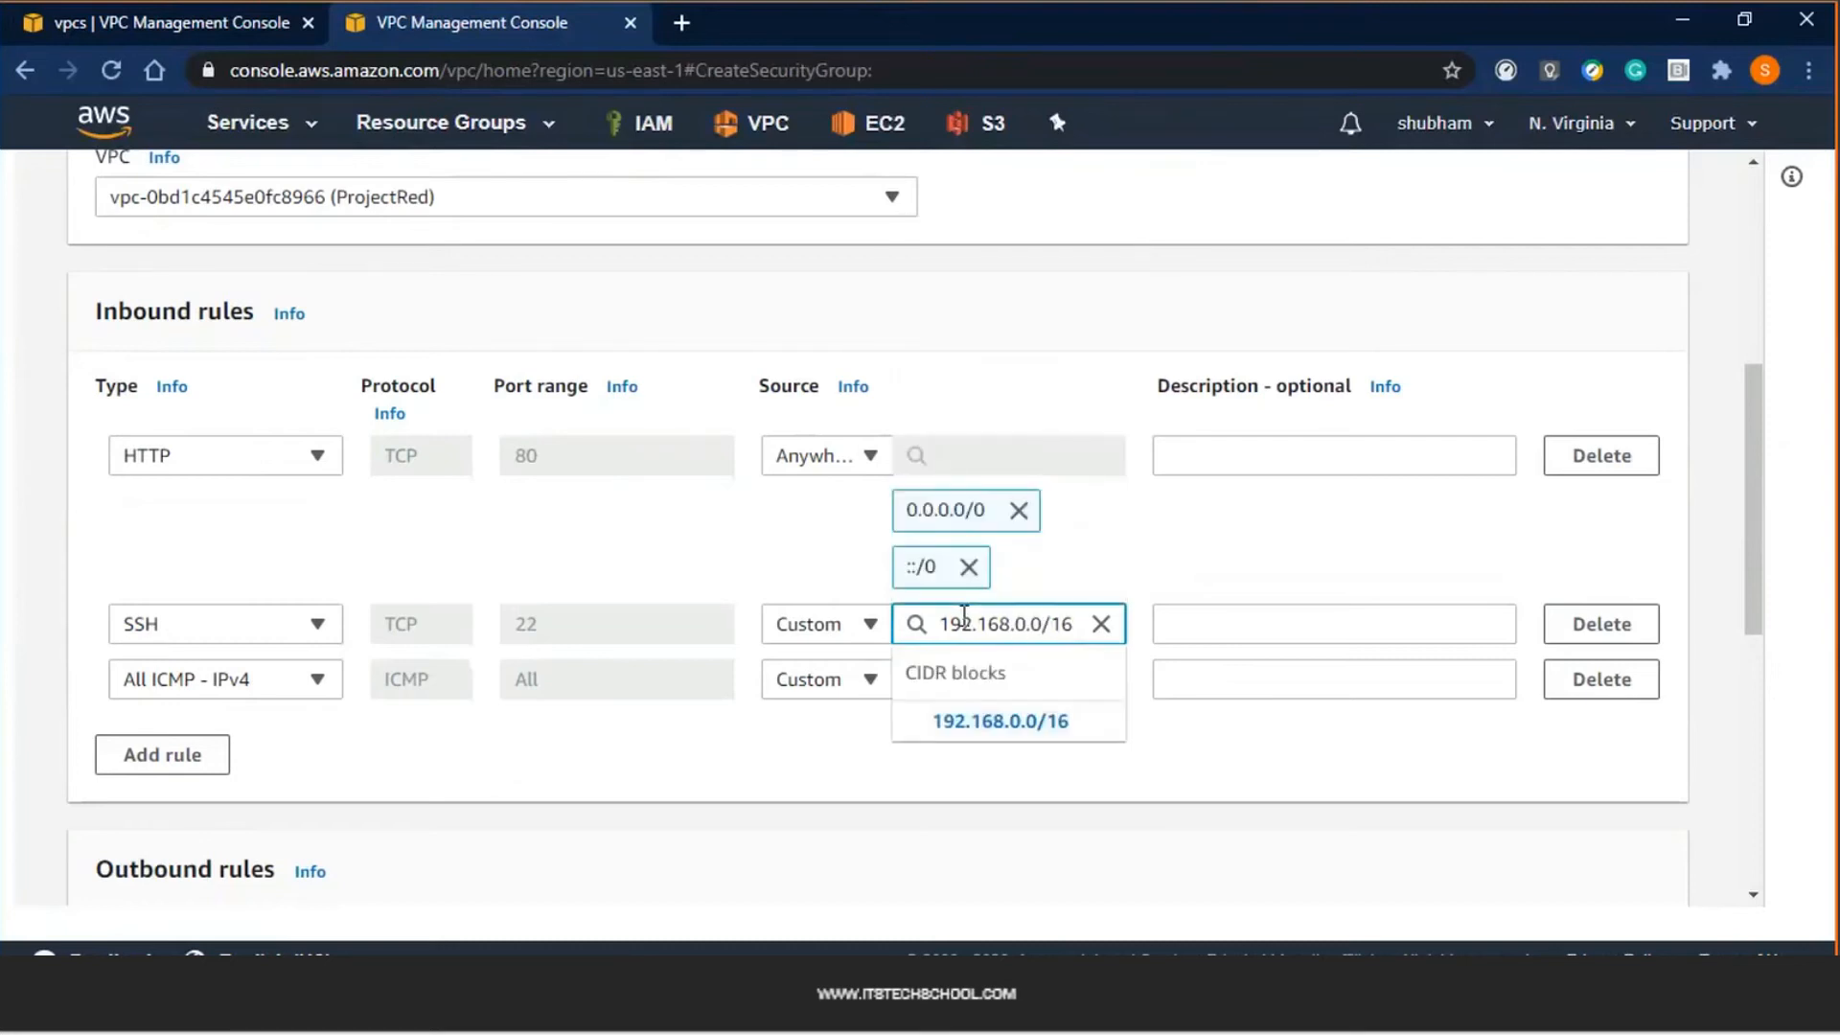
pyautogui.hotkey('ctrl', 'a')
pyautogui.hotkey('ctrl', 'c')
pyautogui.click(957, 717)
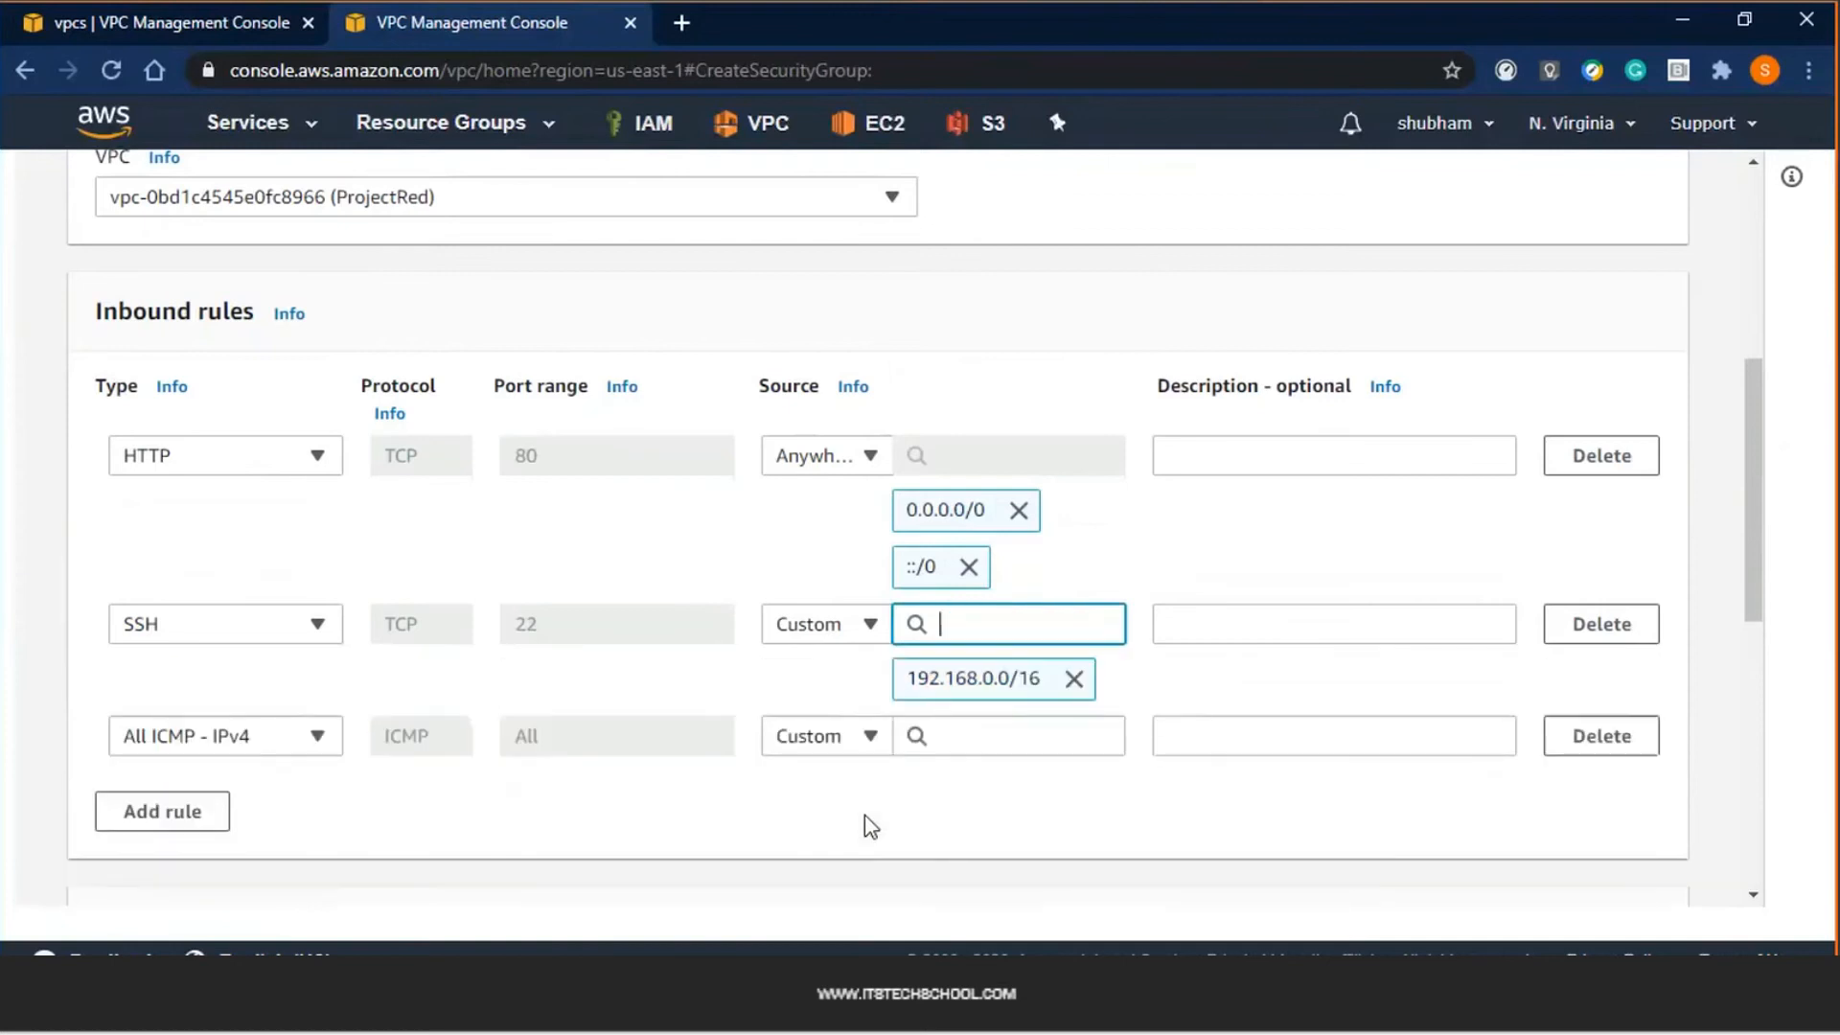
pyautogui.click(958, 739)
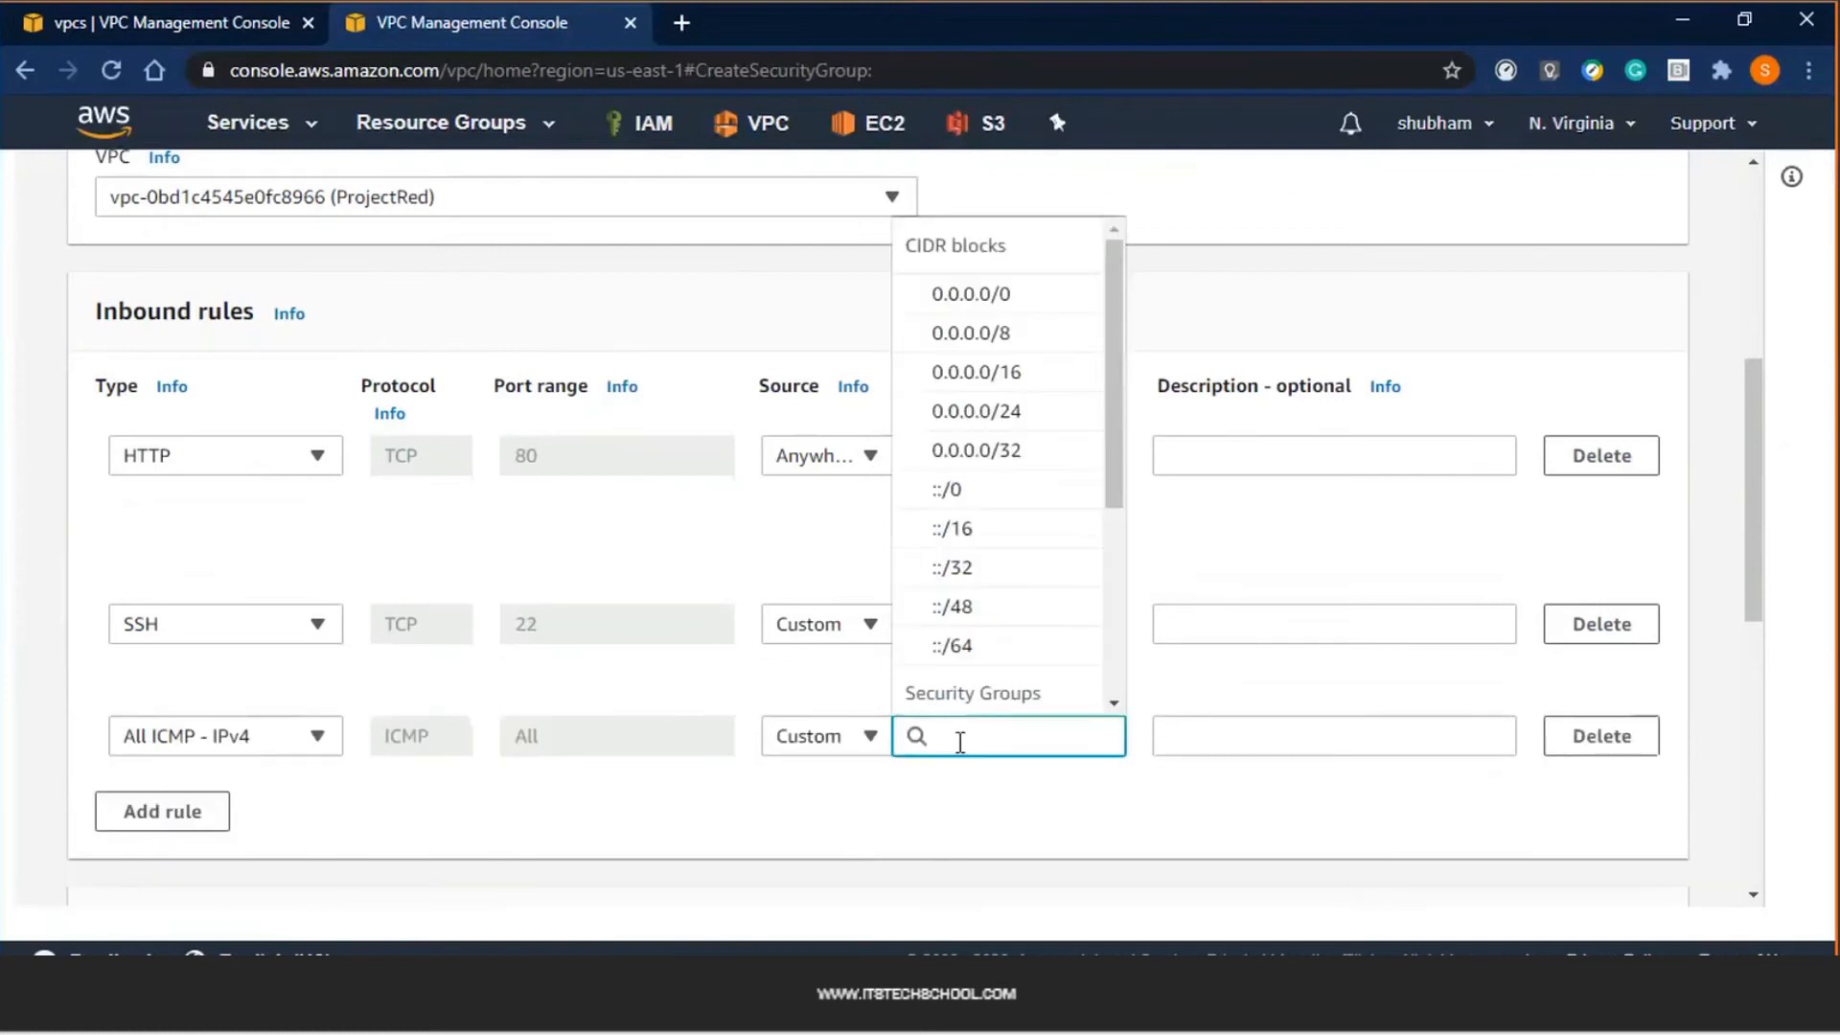
pyautogui.hotkey('ctrl', 'v')
pyautogui.press('Return')
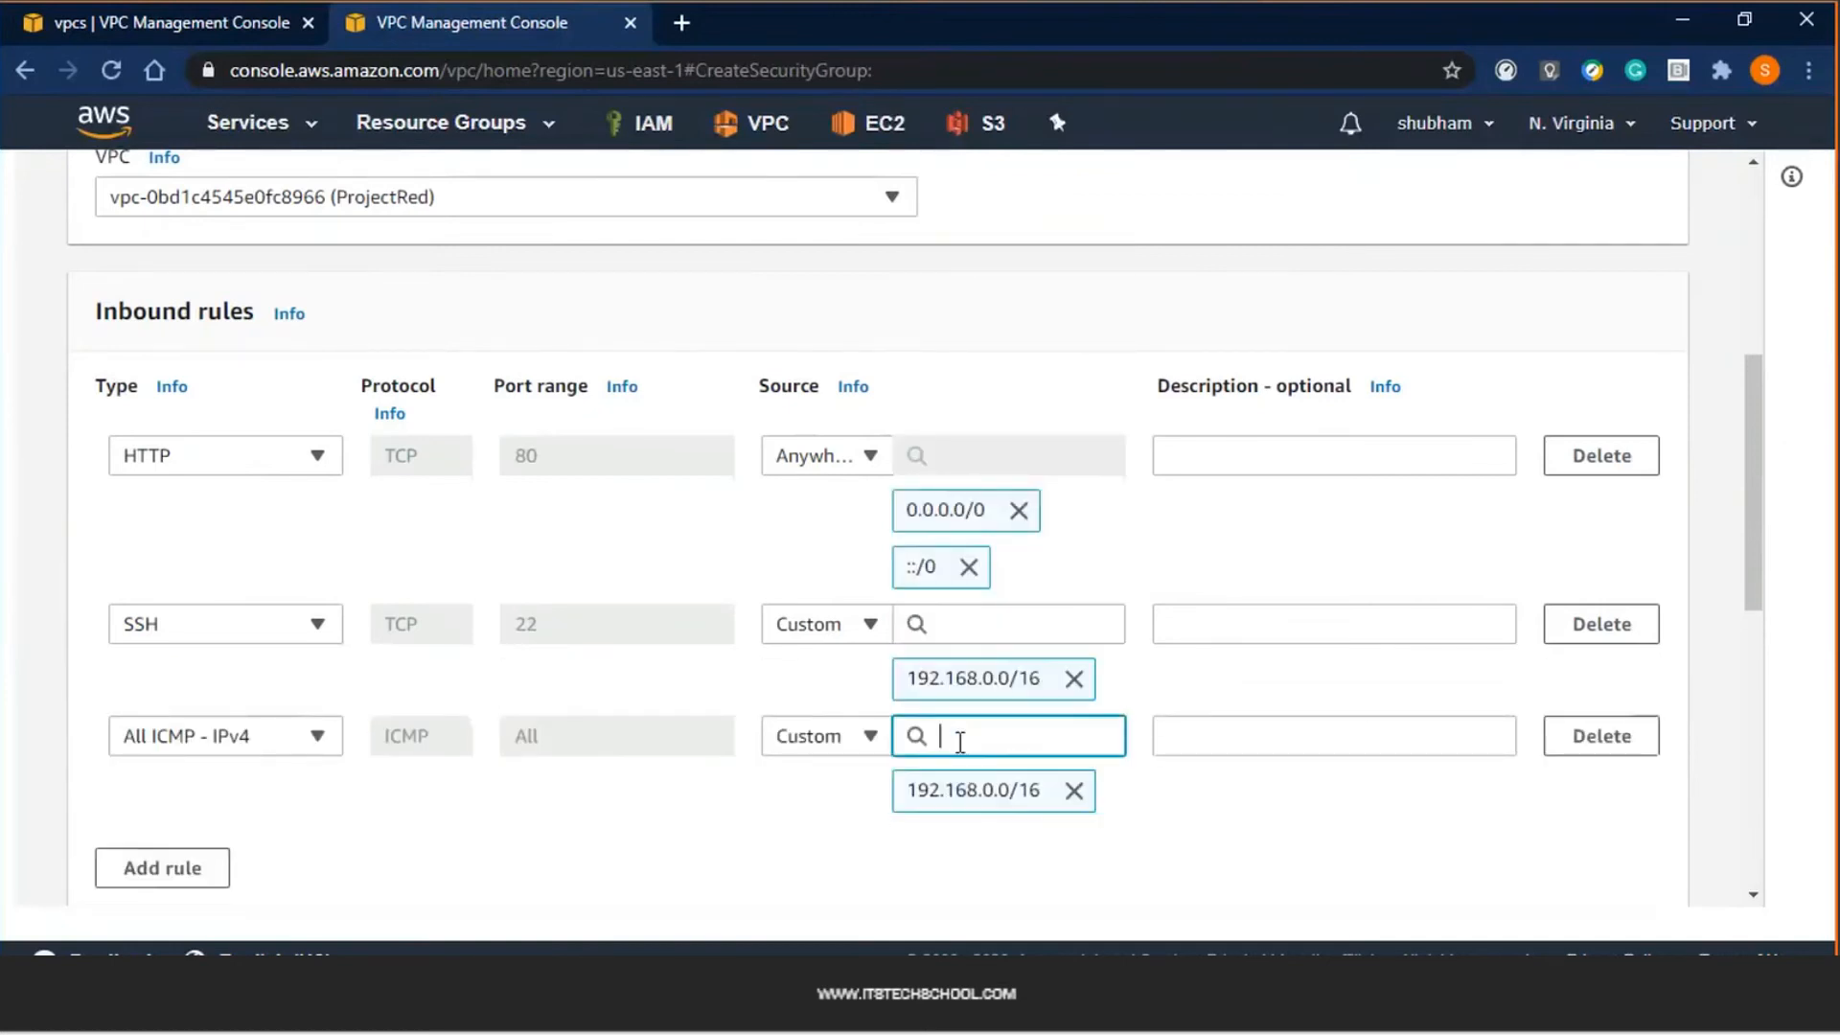
# Create the RedWebSG security group.
pyautogui.scroll(-4, 1097, 739)
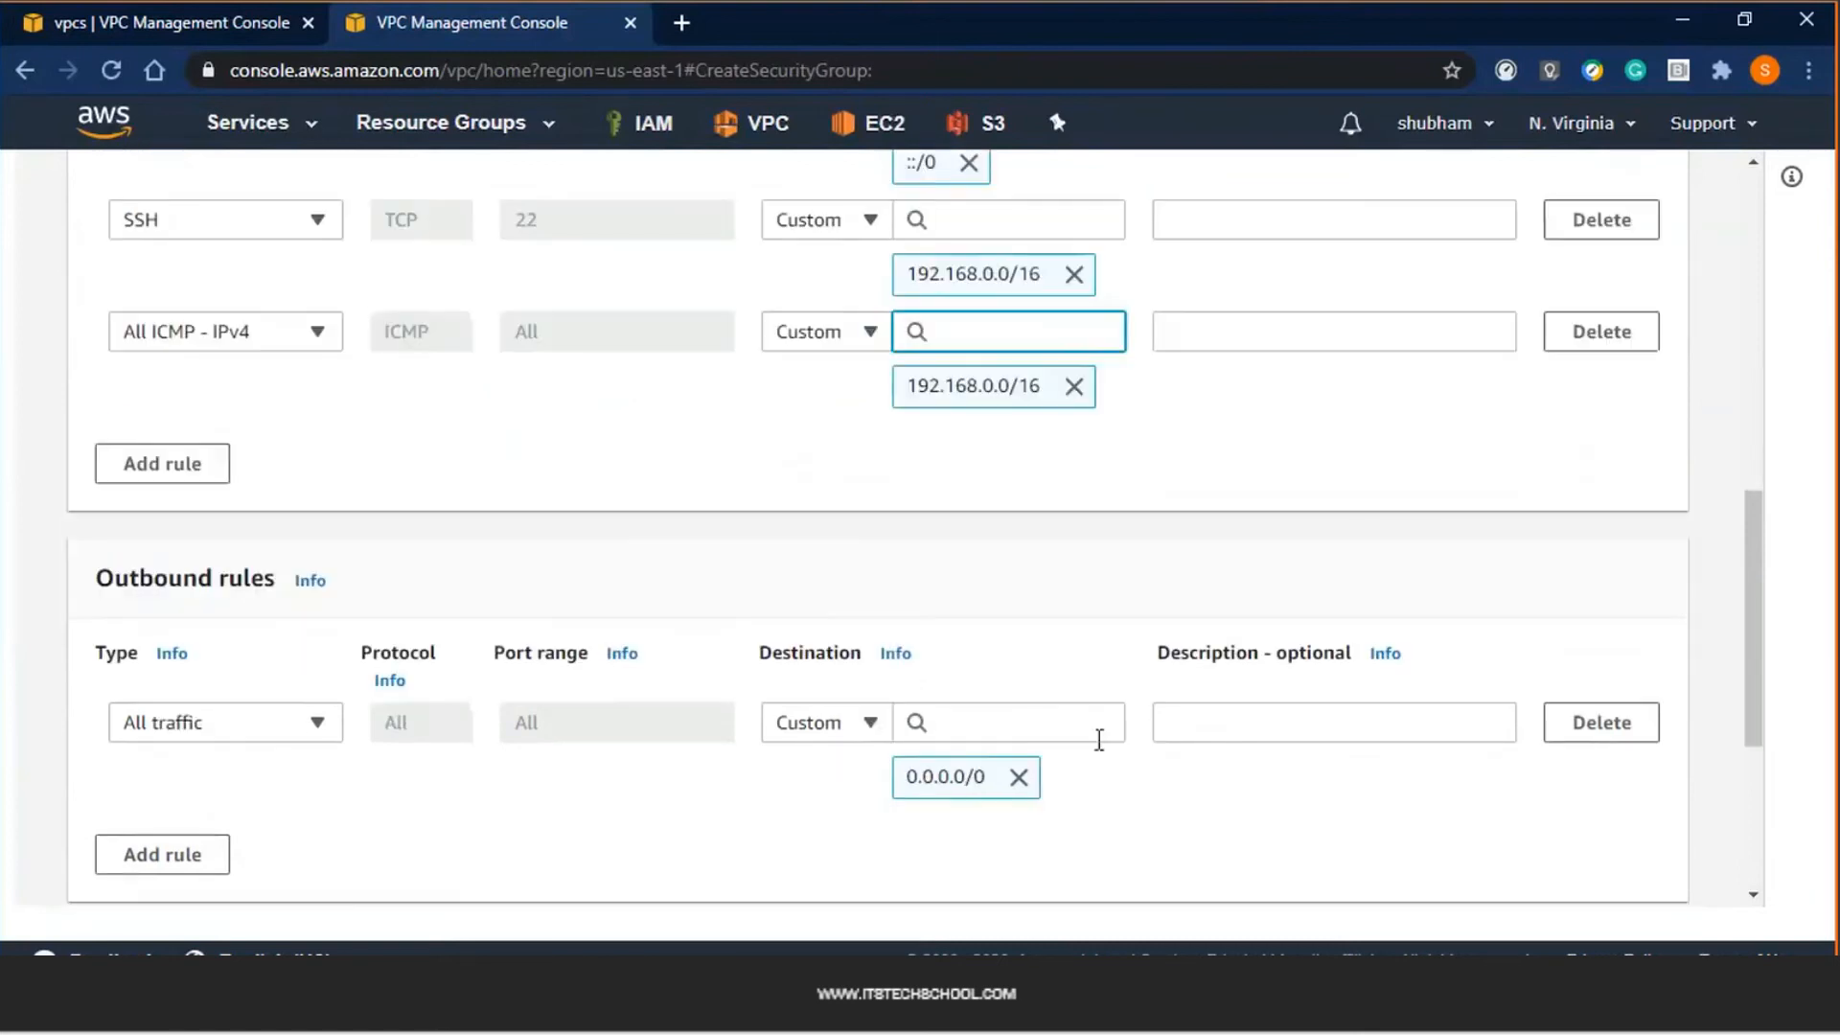
pyautogui.scroll(-4, 1051, 706)
pyautogui.click(1560, 881)
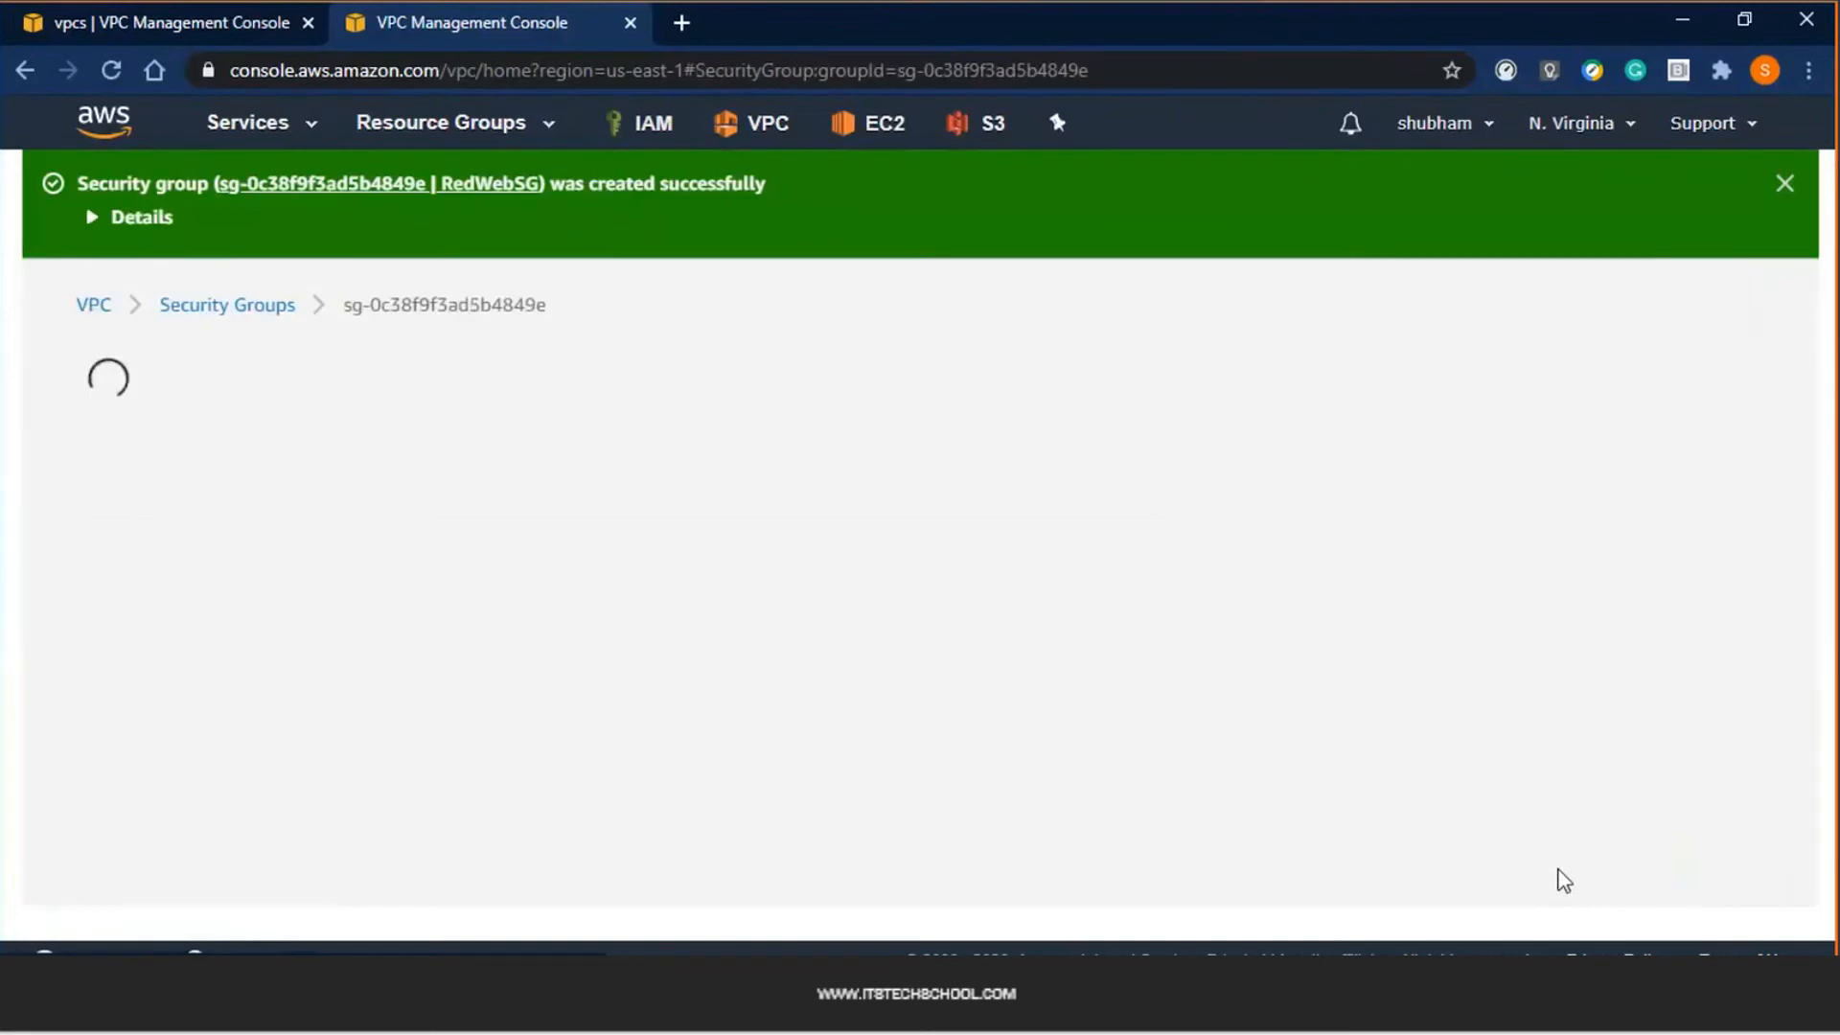
# Return to the Security Groups list and start another new security group.
pyautogui.scroll(-5, 1068, 705)
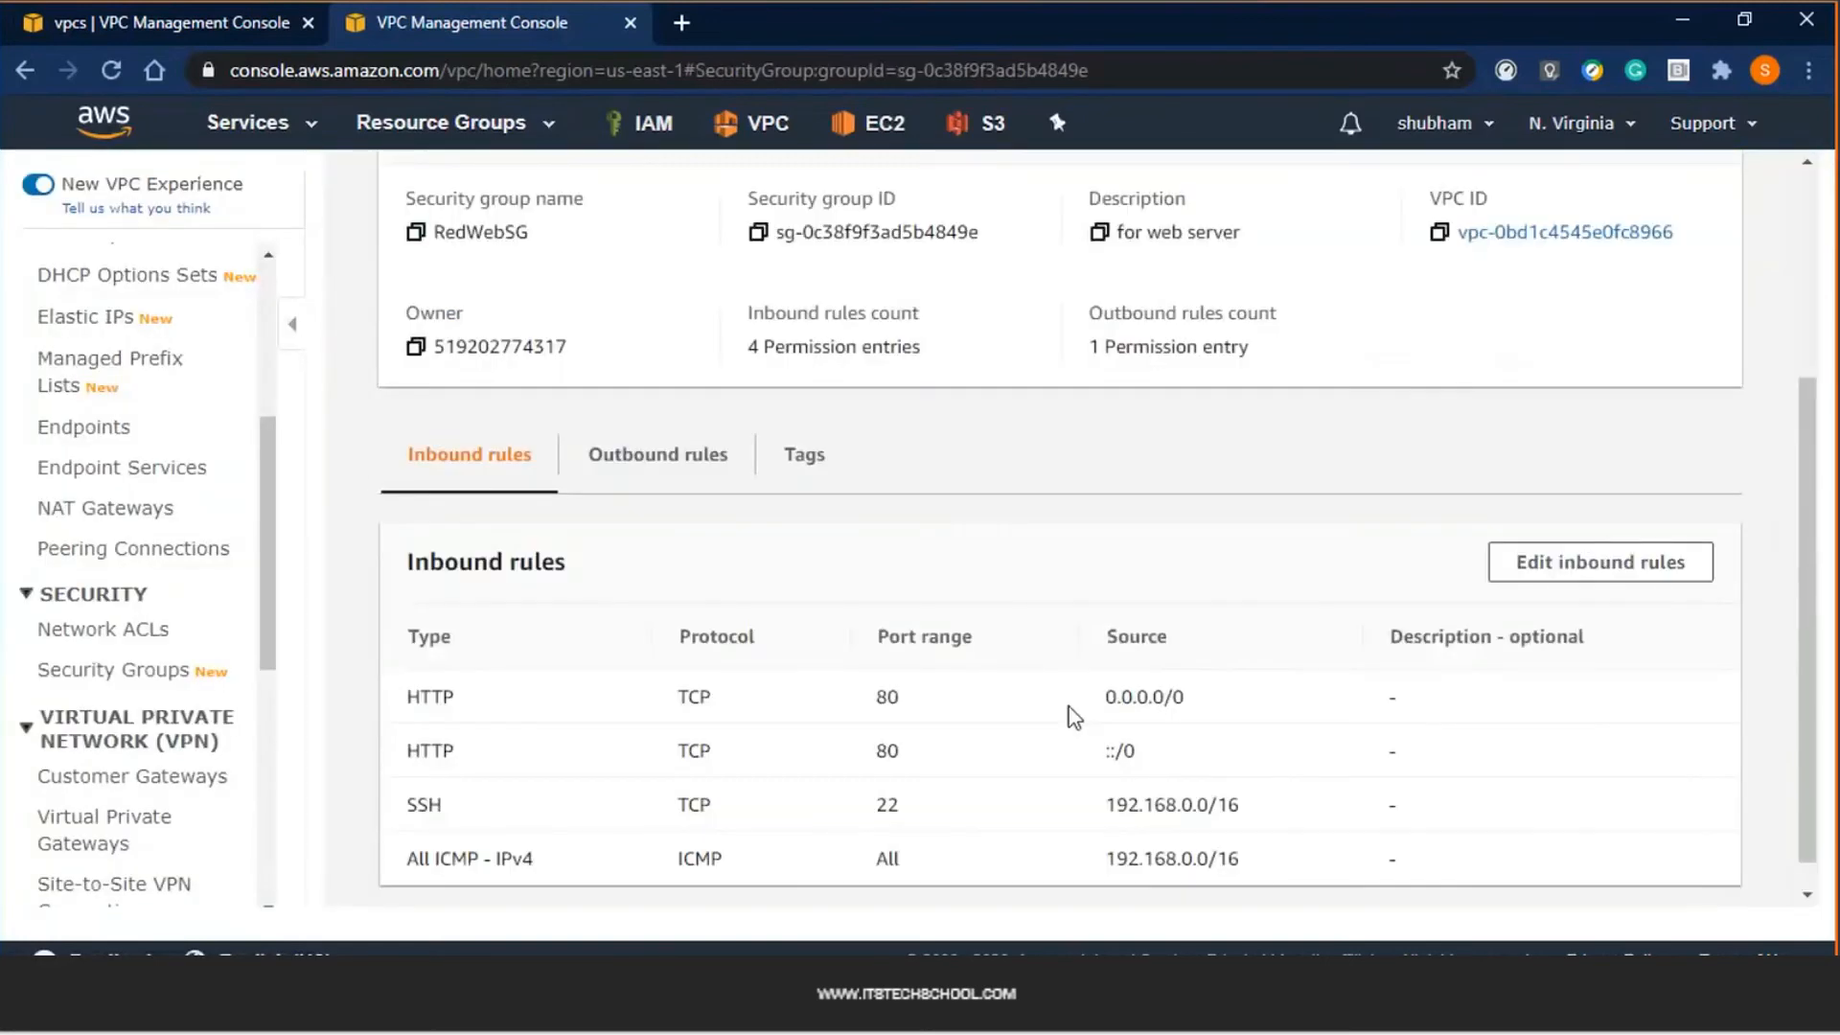
pyautogui.scroll(-1, 1068, 705)
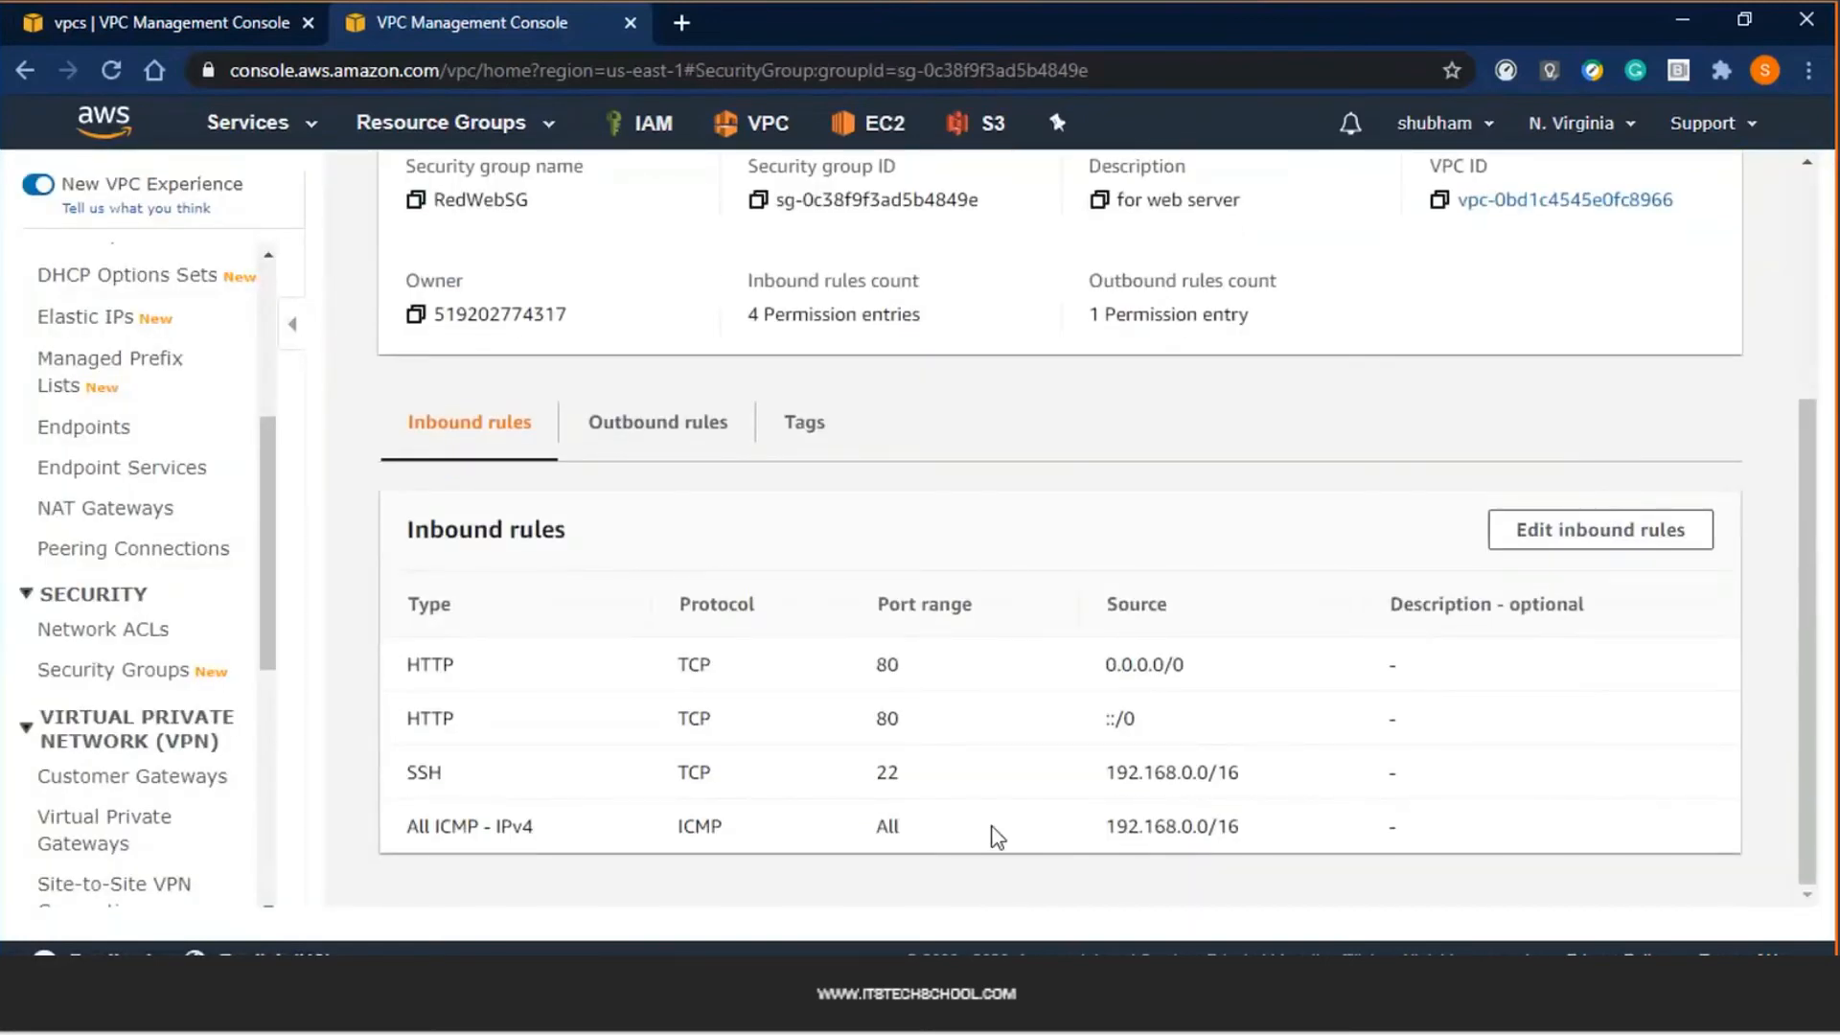
pyautogui.scroll(4, 997, 836)
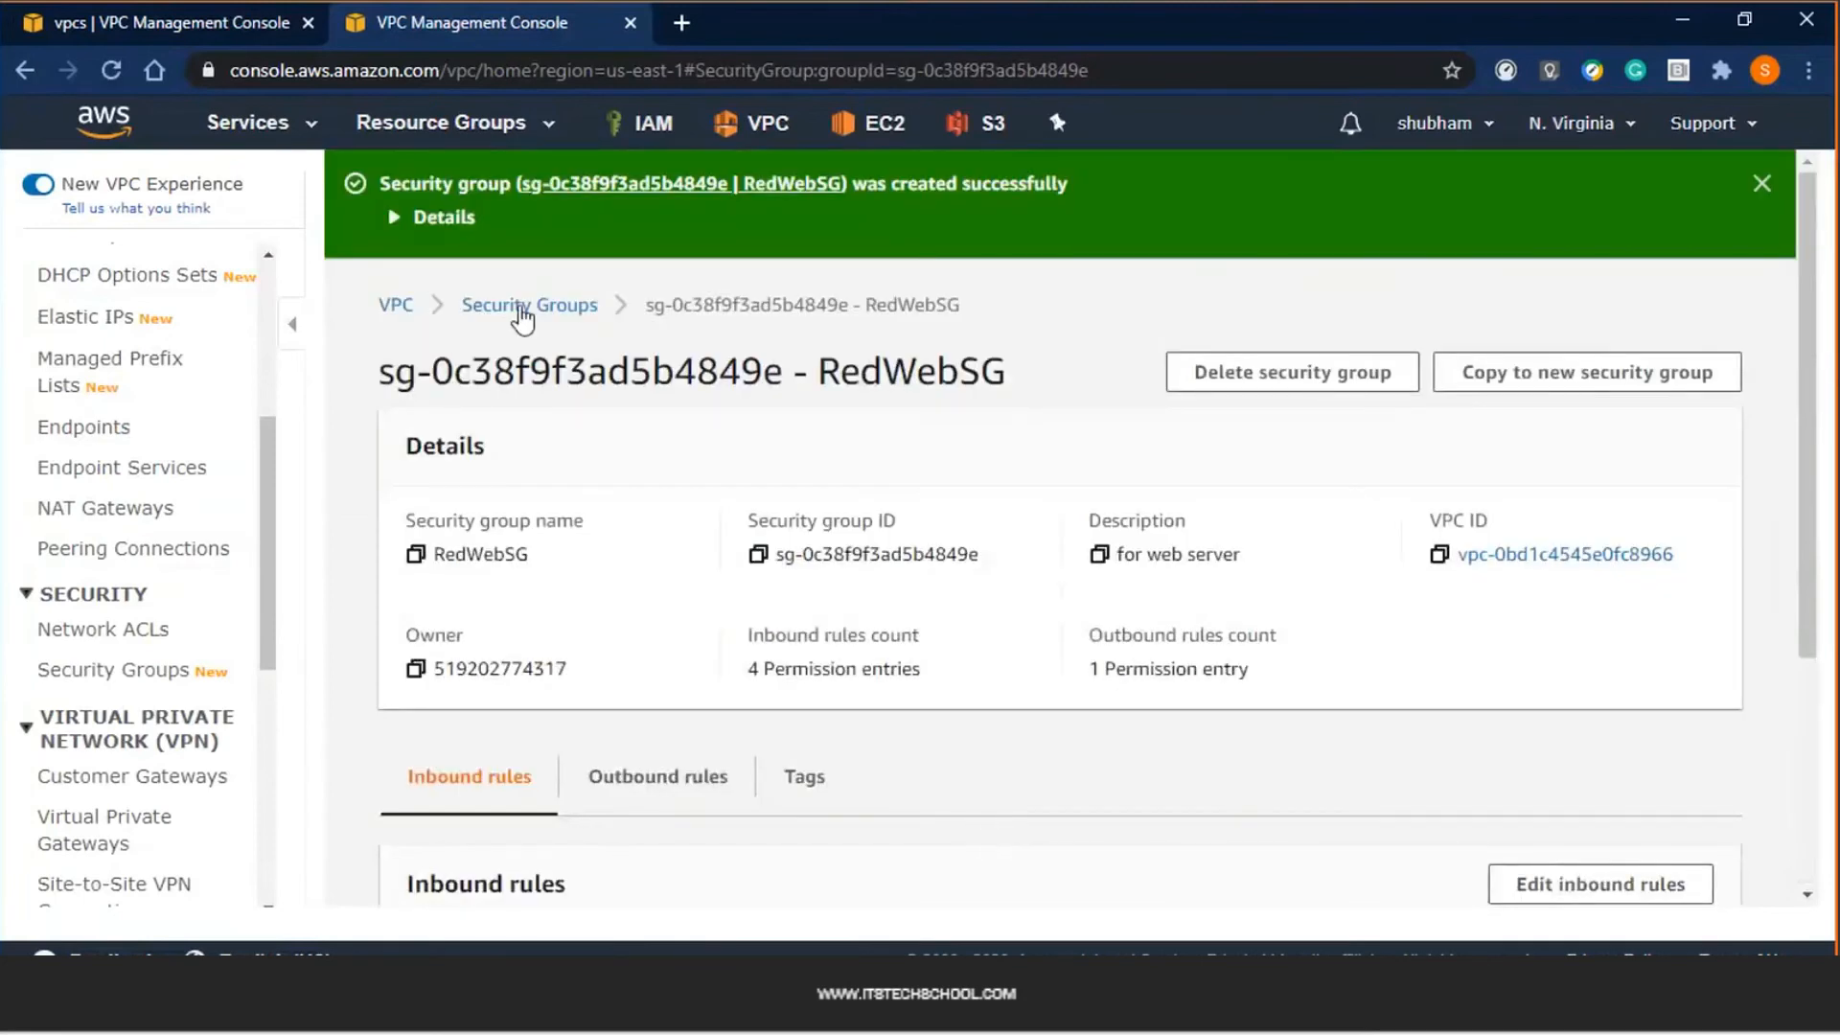
pyautogui.click(471, 313)
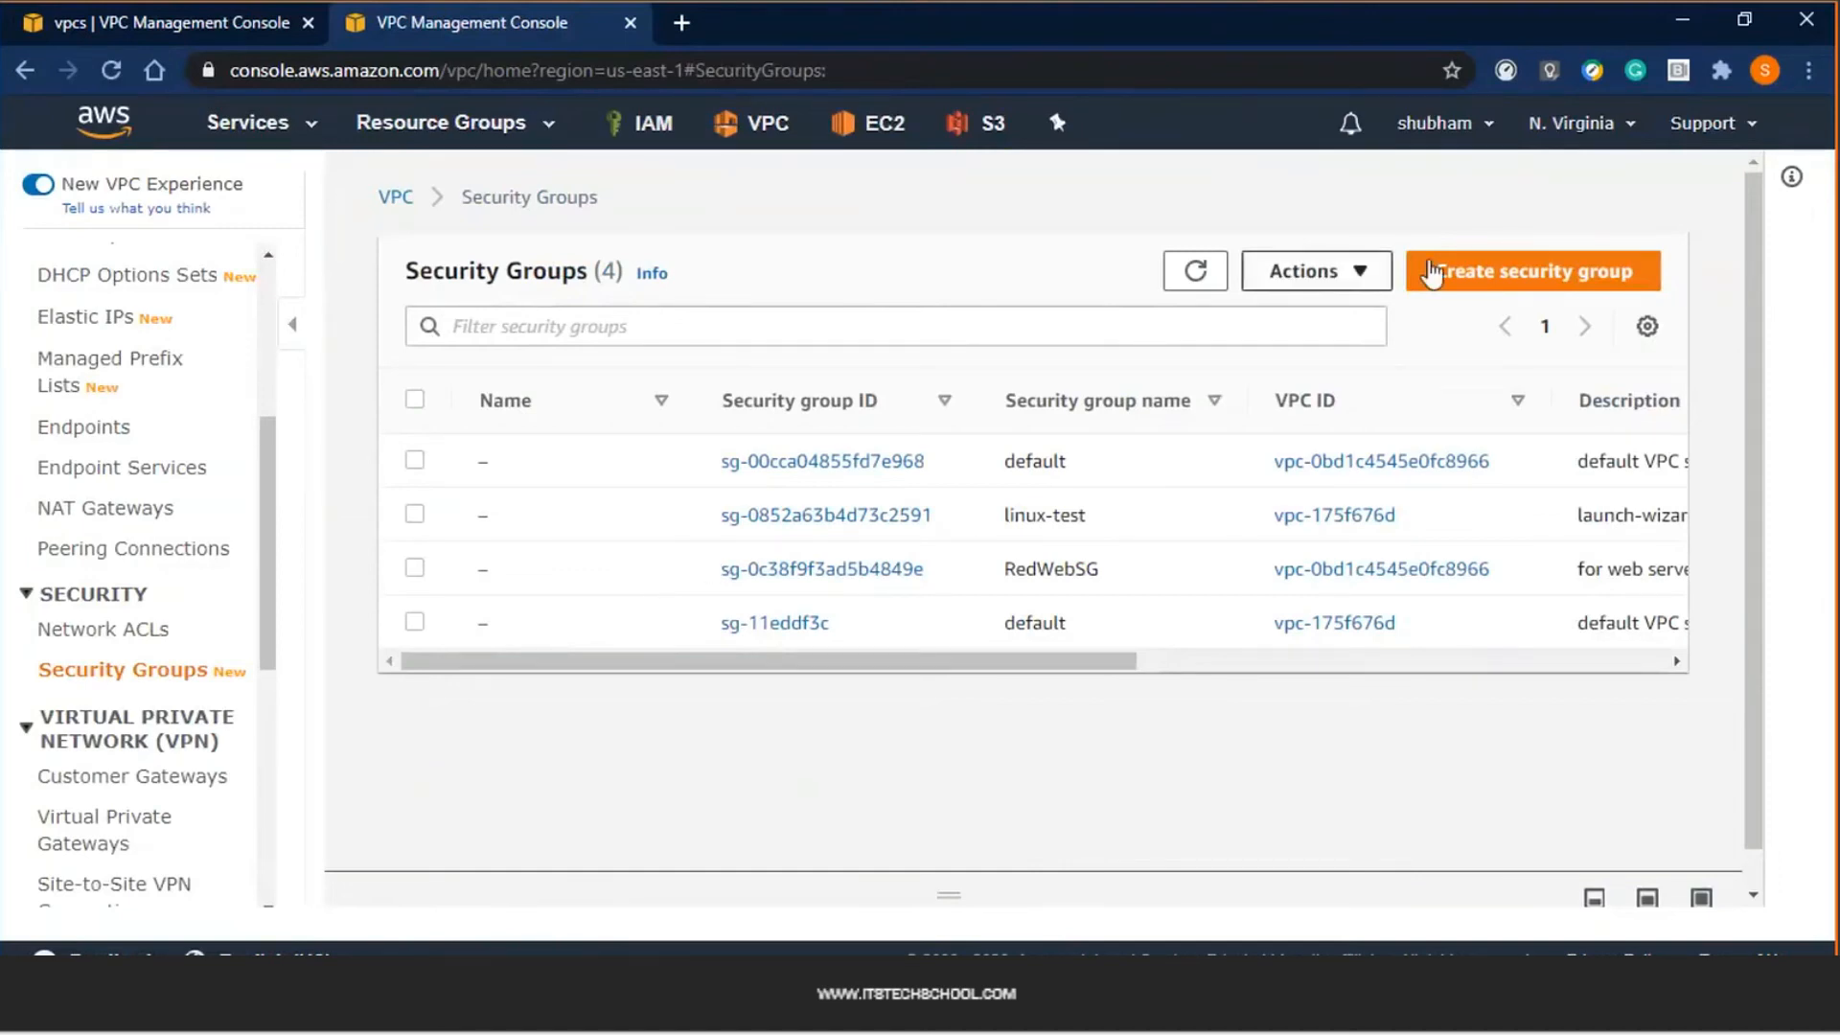
pyautogui.click(1515, 274)
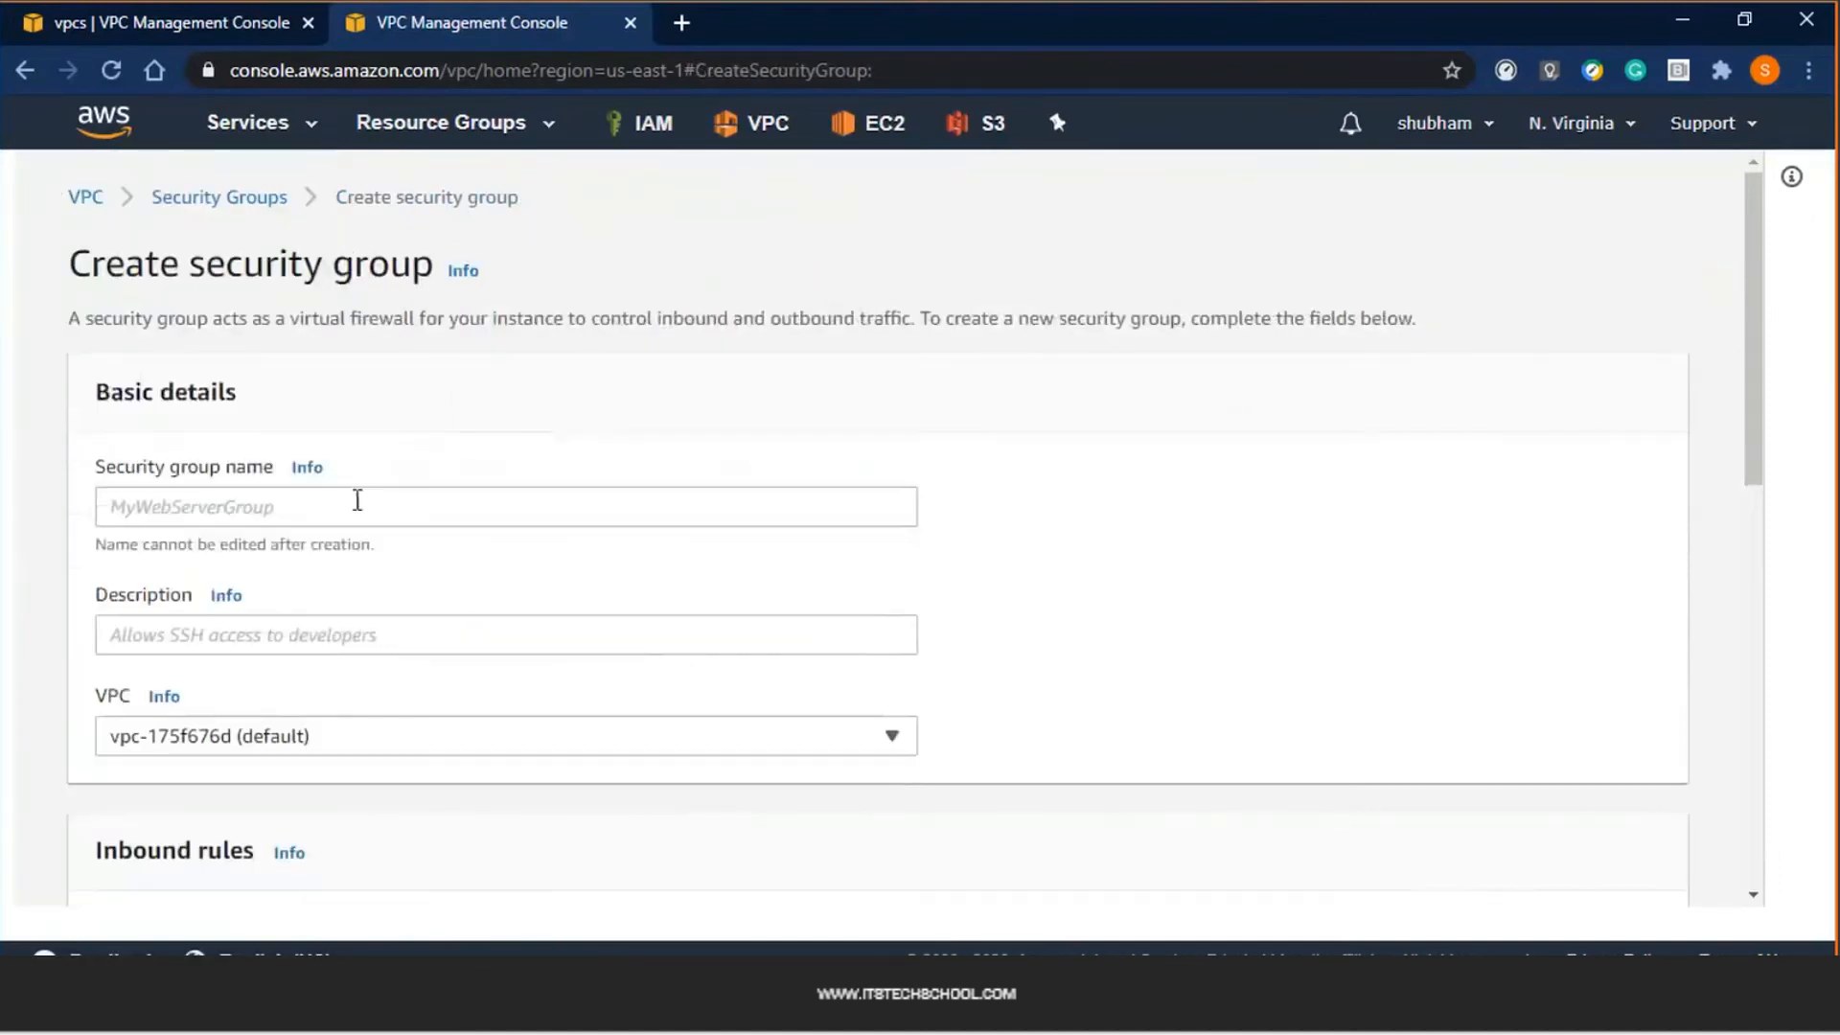
# Name the new group RedDB-SG with the description 'for Database Servers'.
pyautogui.click(357, 504)
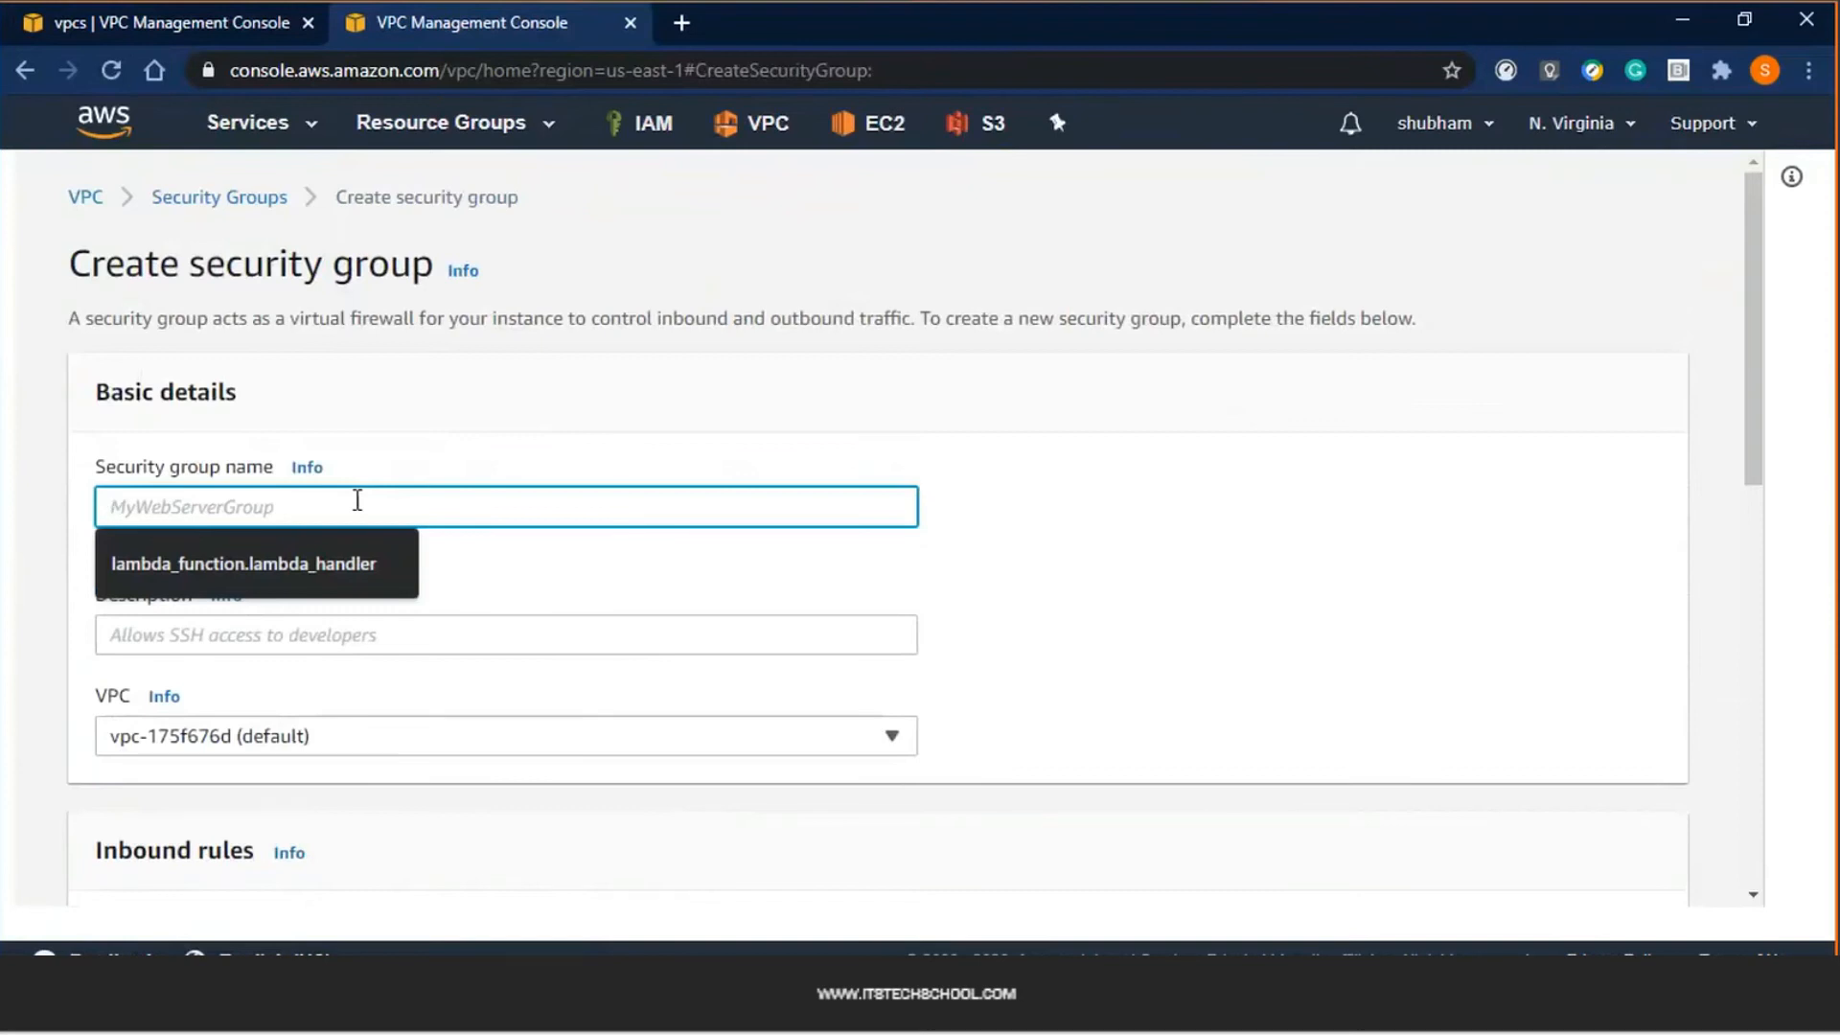
pyautogui.write('Red')
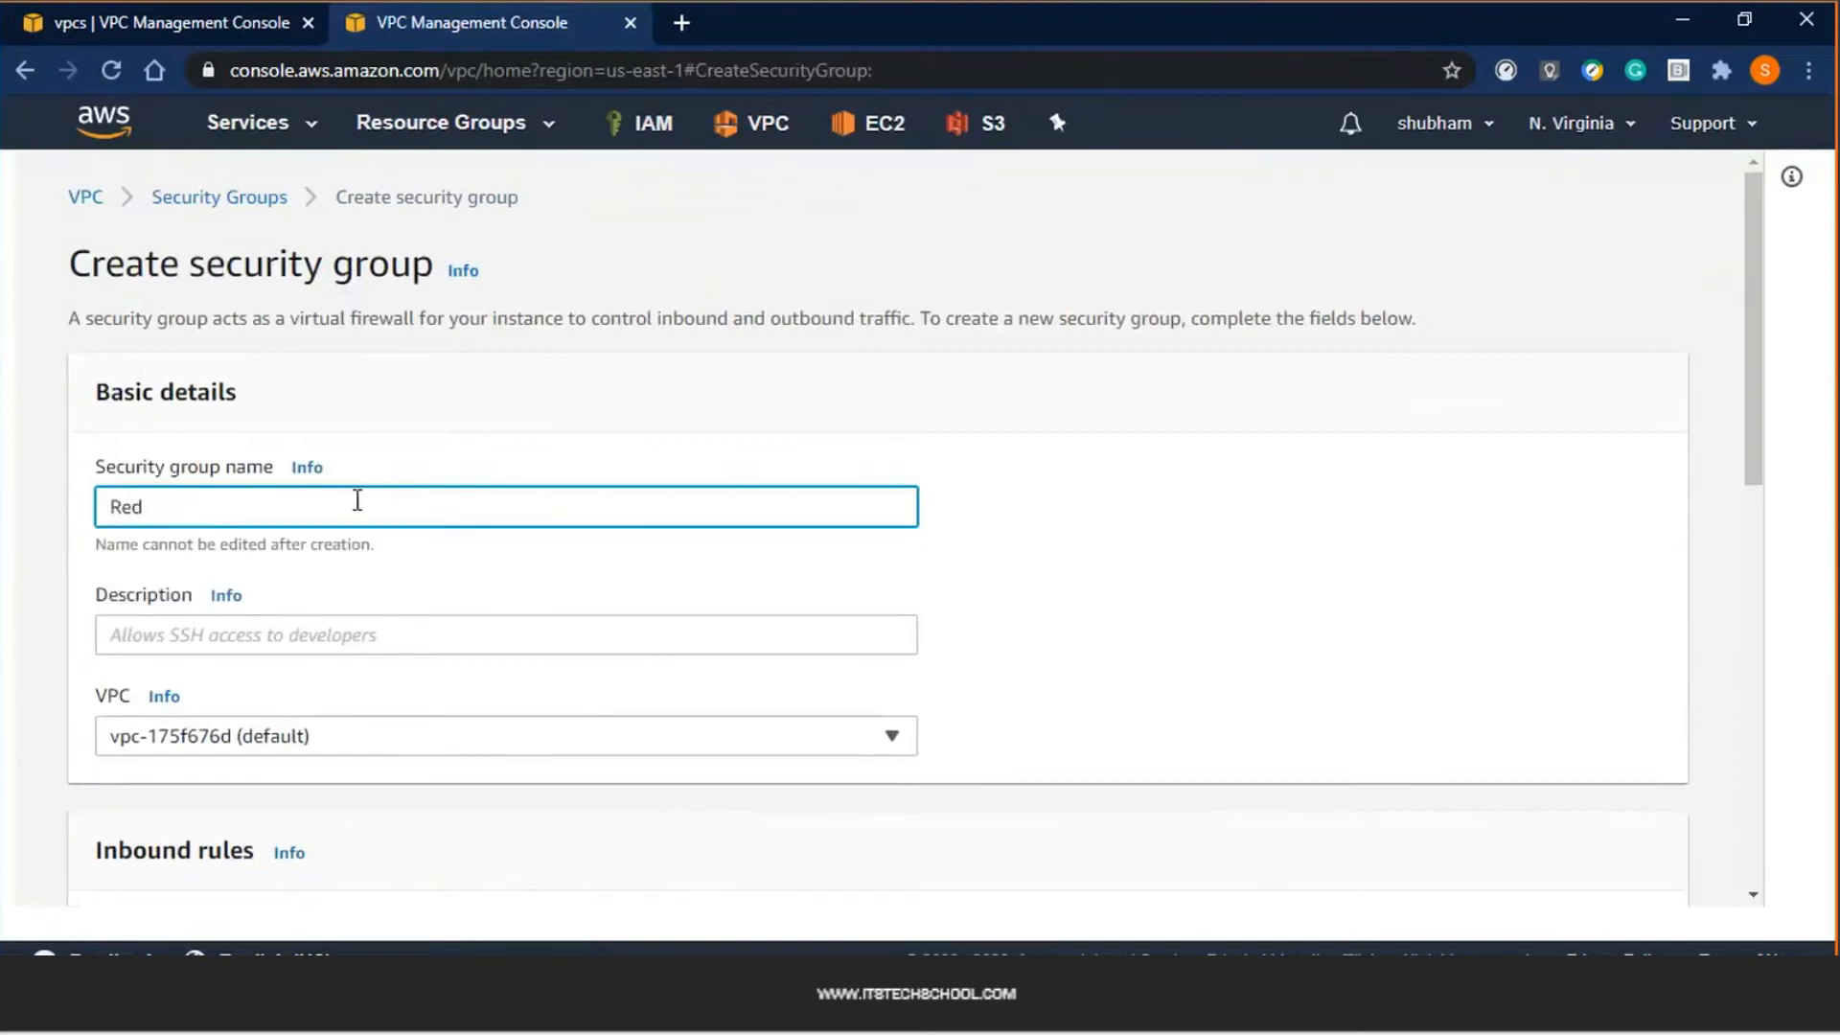
pyautogui.write('DBSG')
pyautogui.press('Left')
pyautogui.press('Left')
pyautogui.write('-')
pyautogui.click(445, 629)
pyautogui.write('for ')
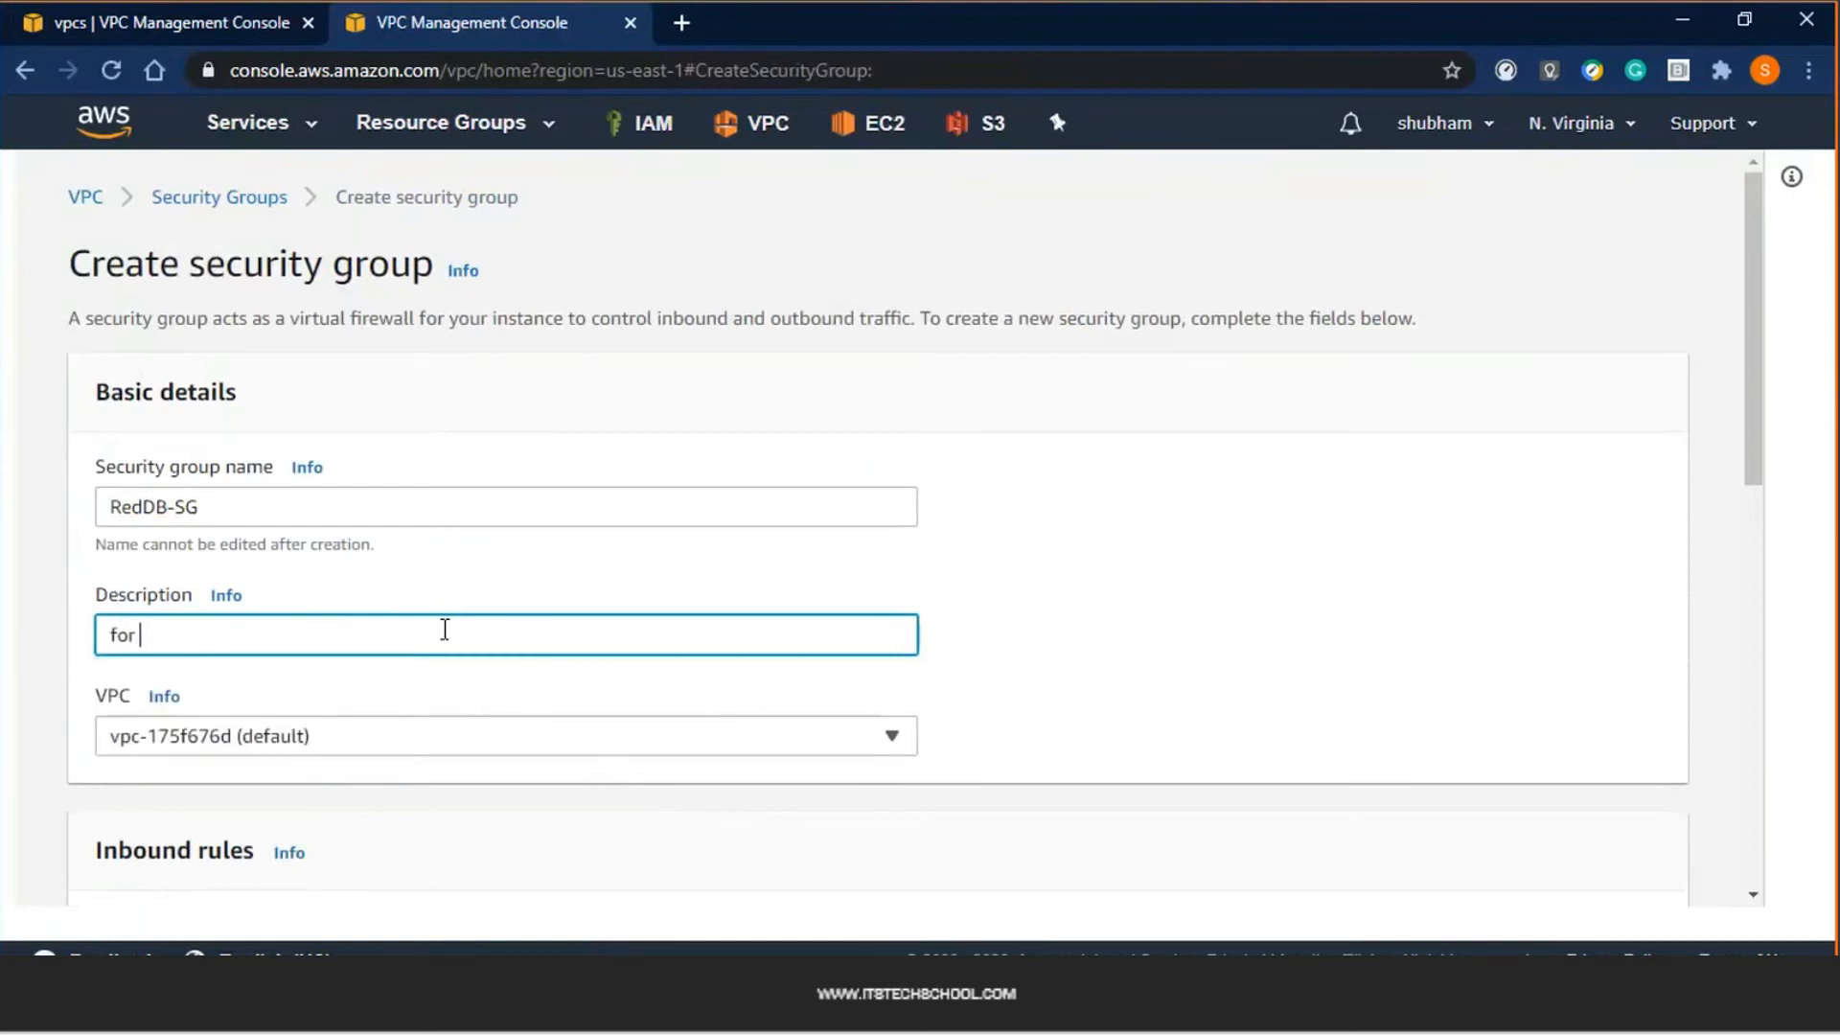
pyautogui.write('Database Servers')
pyautogui.press('Tab')
# Place the RedDB-SG group in the ProjectRed VPC.
pyautogui.click(272, 736)
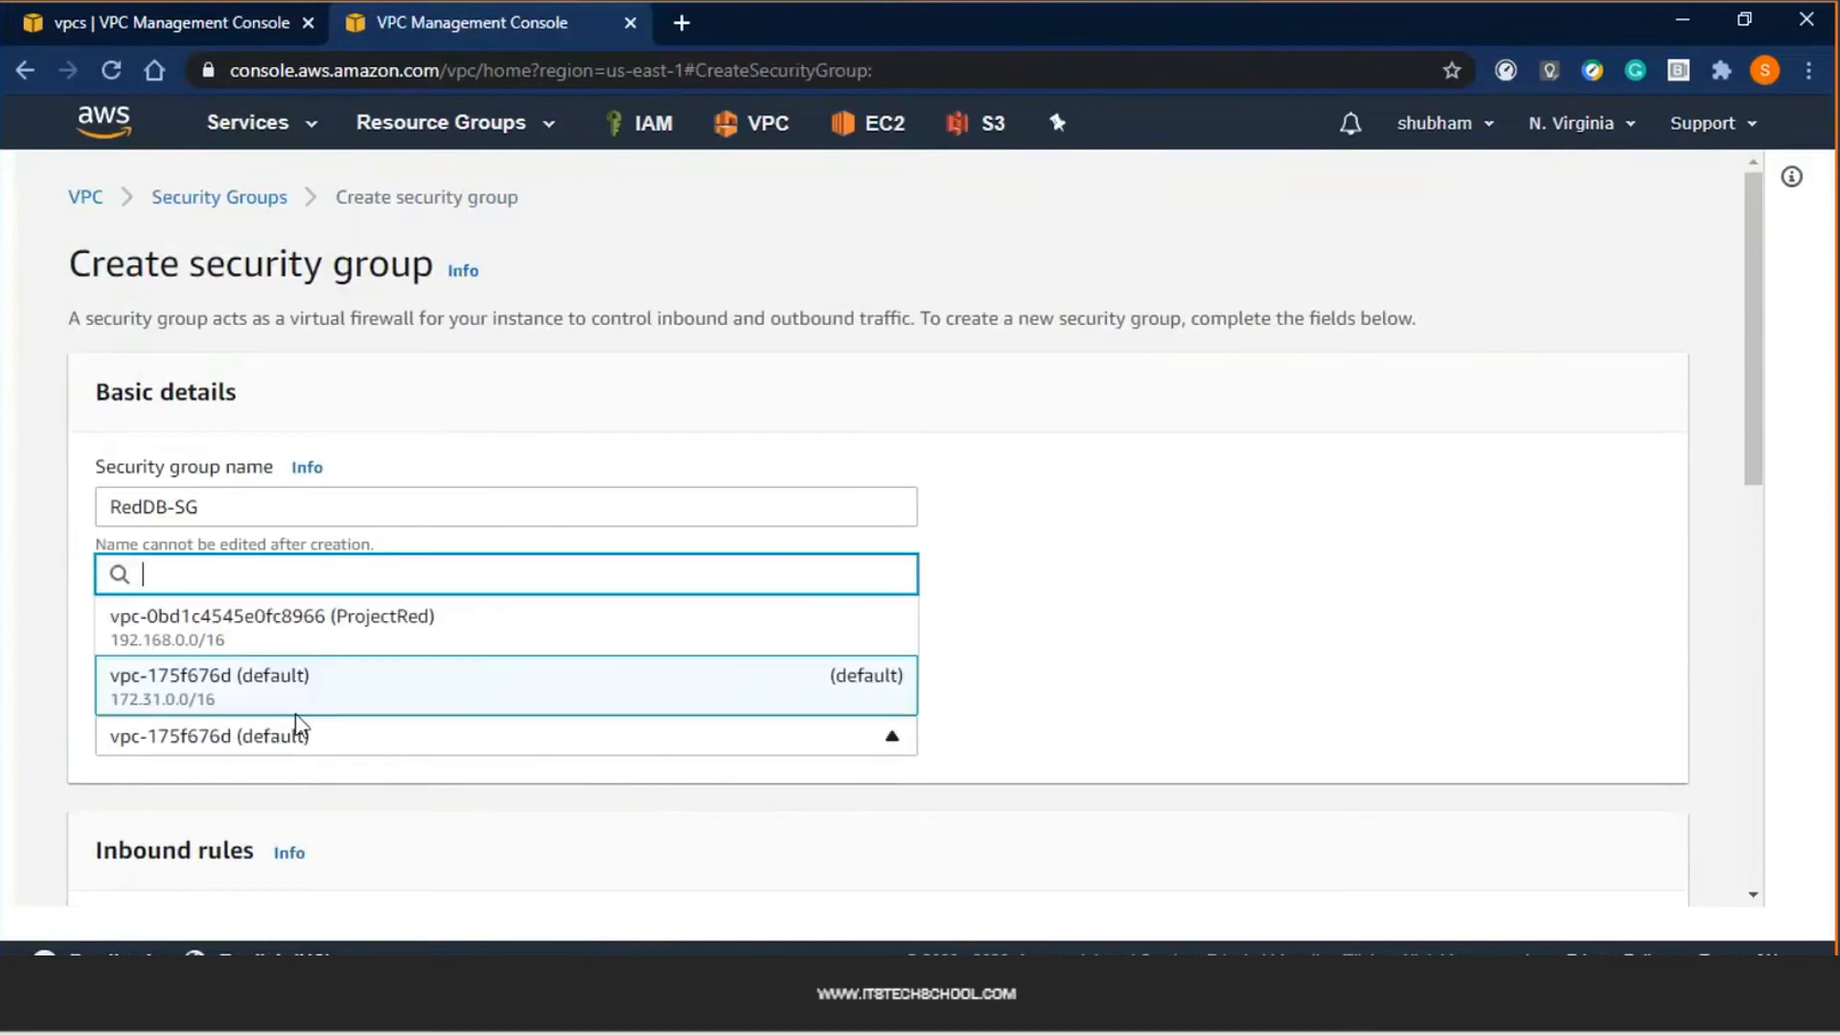
pyautogui.click(345, 640)
pyautogui.scroll(-3, 355, 647)
pyautogui.scroll(-3, 354, 647)
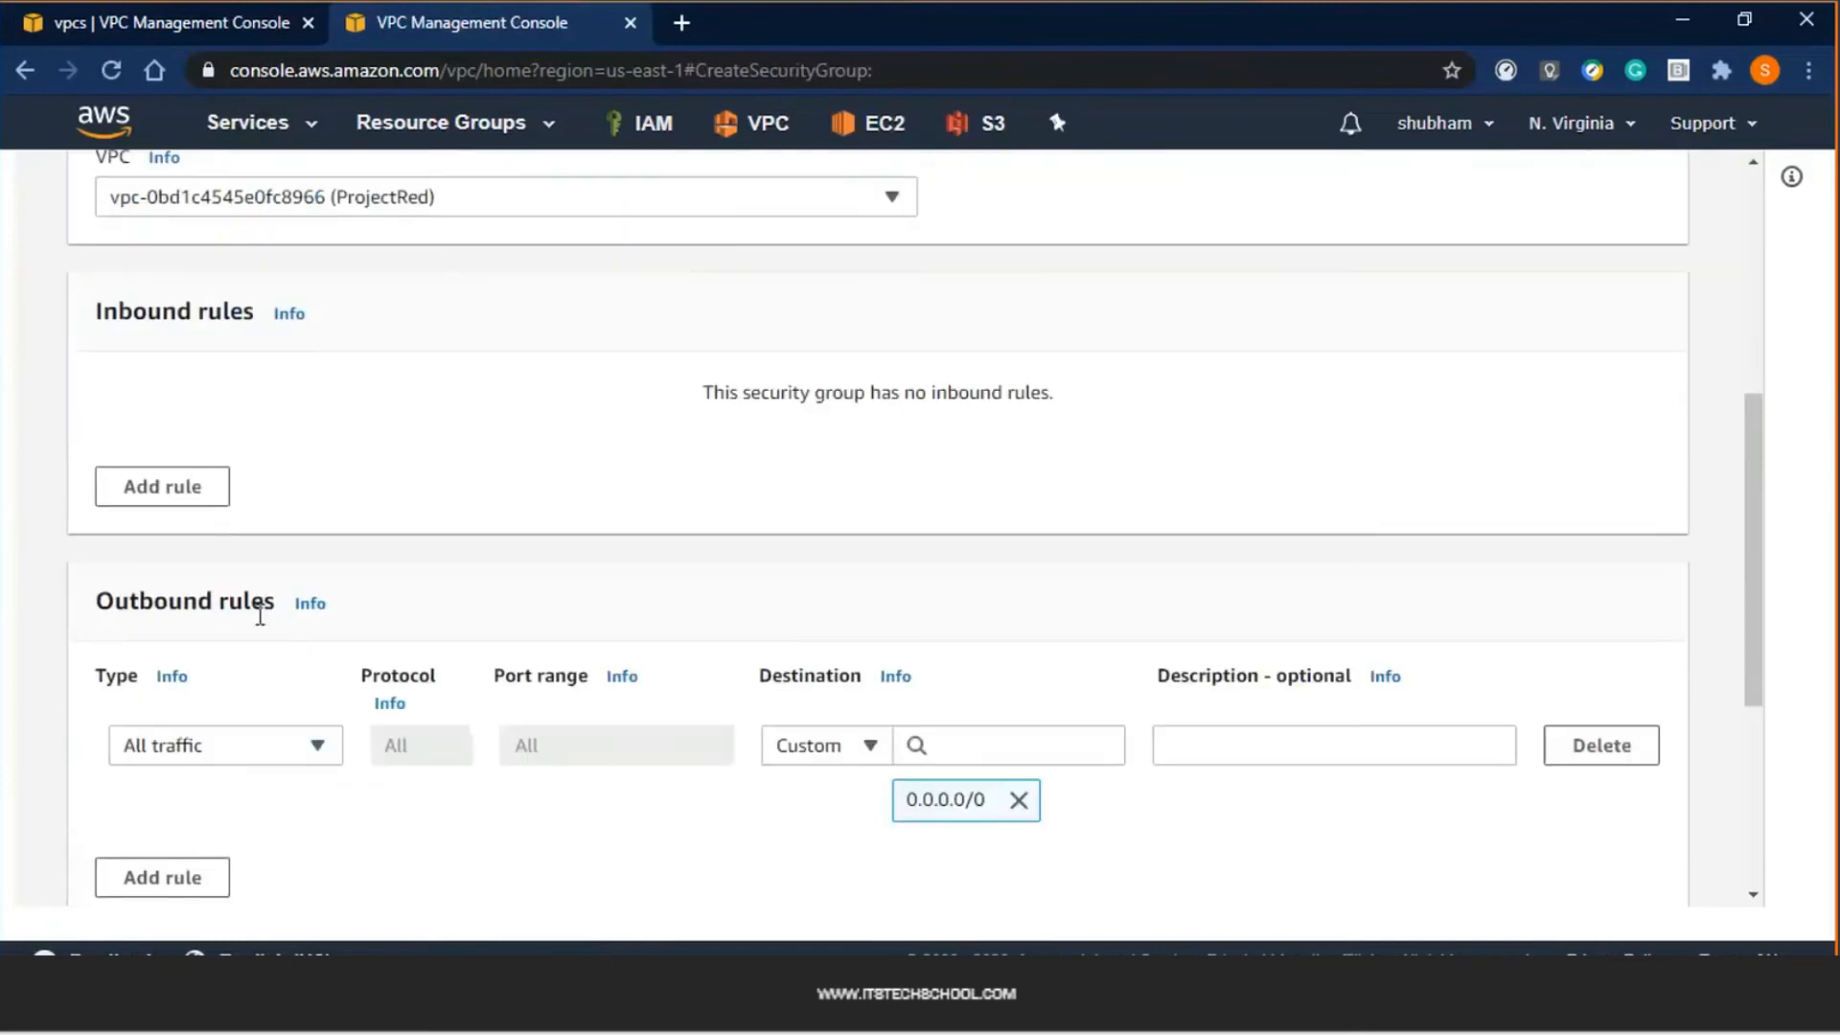
# Add three inbound rules of type SSH, MYSQL/Aurora and Custom ICMP - IPv6.
pyautogui.click(205, 491)
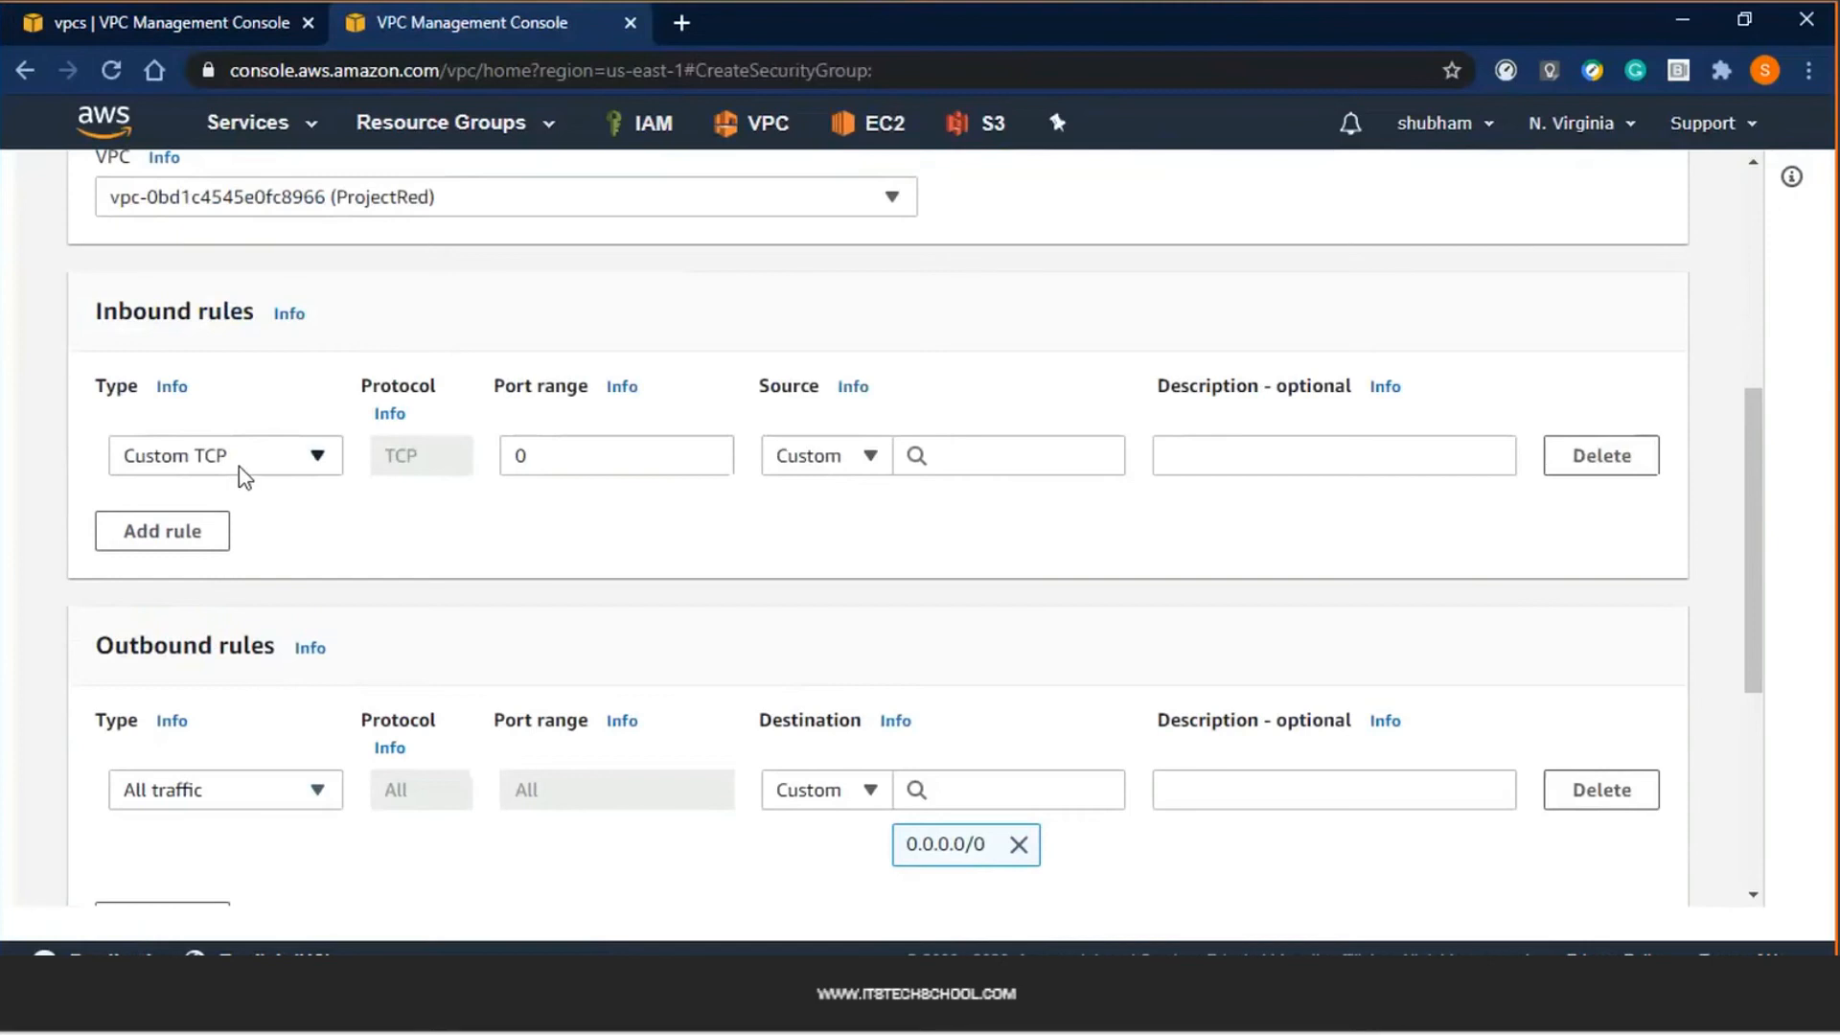
pyautogui.click(238, 466)
pyautogui.write('ss')
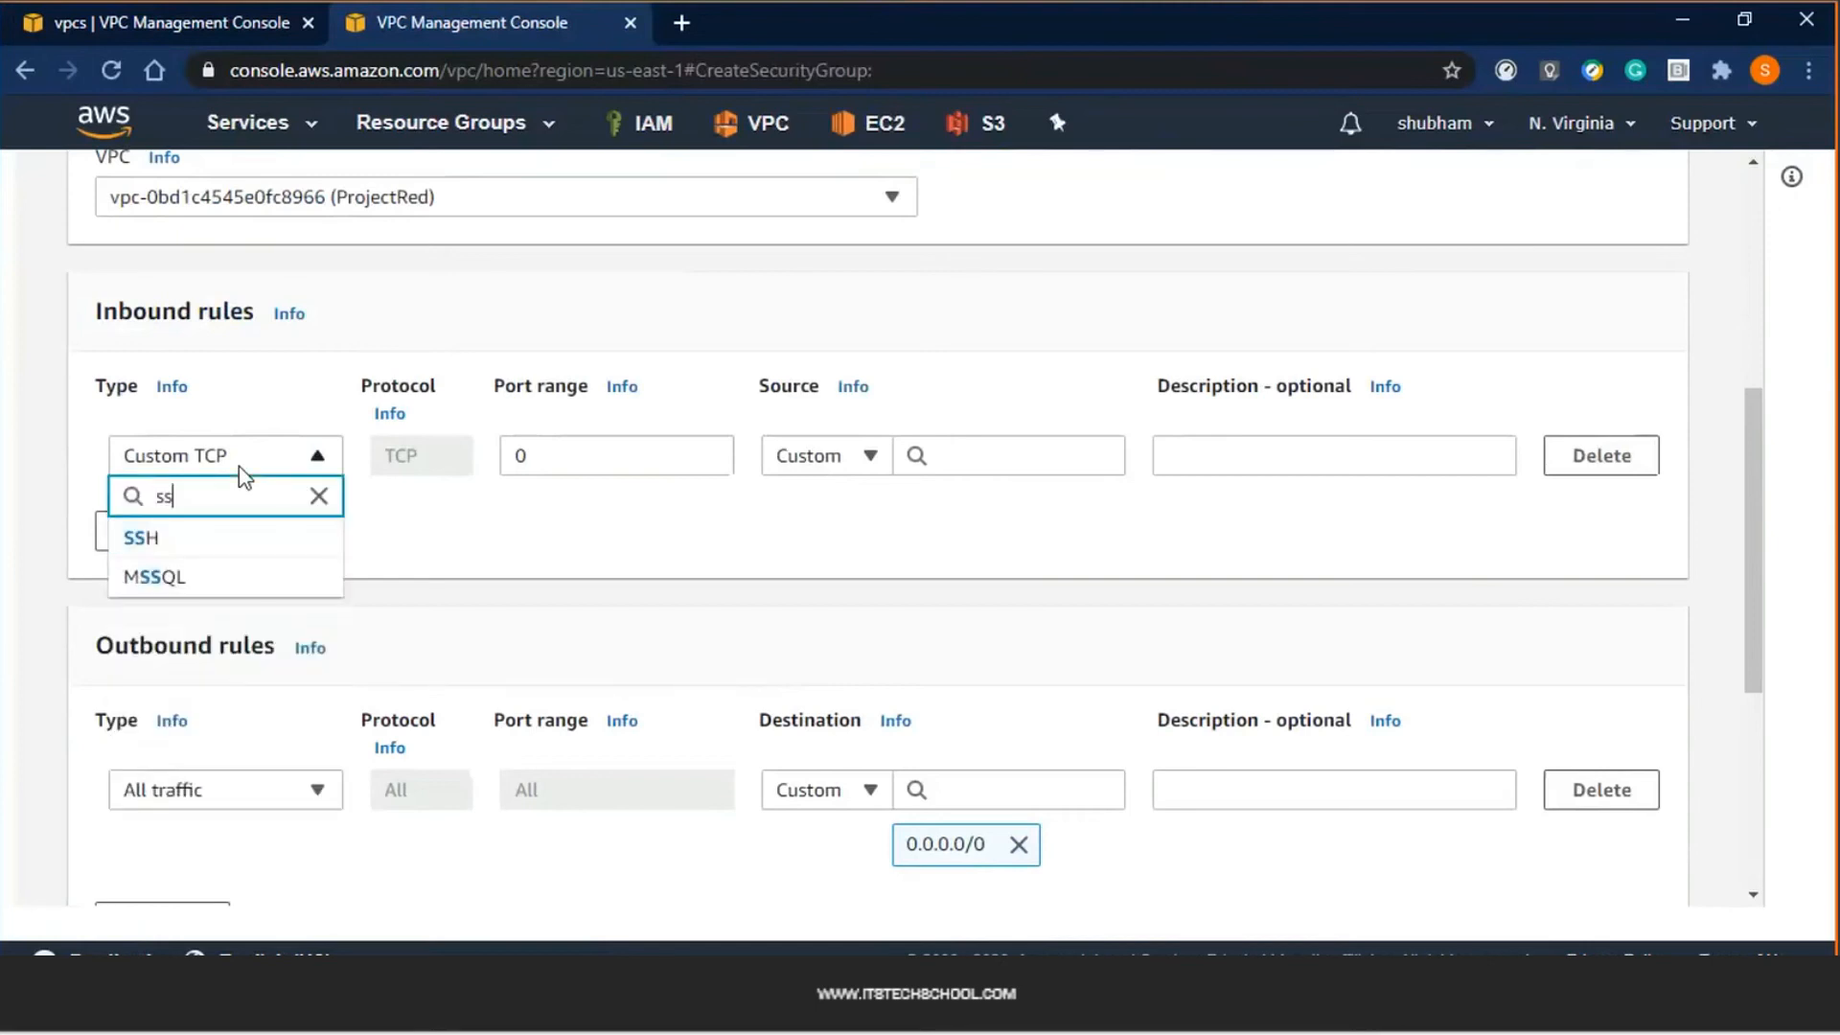
pyautogui.click(175, 551)
pyautogui.click(213, 539)
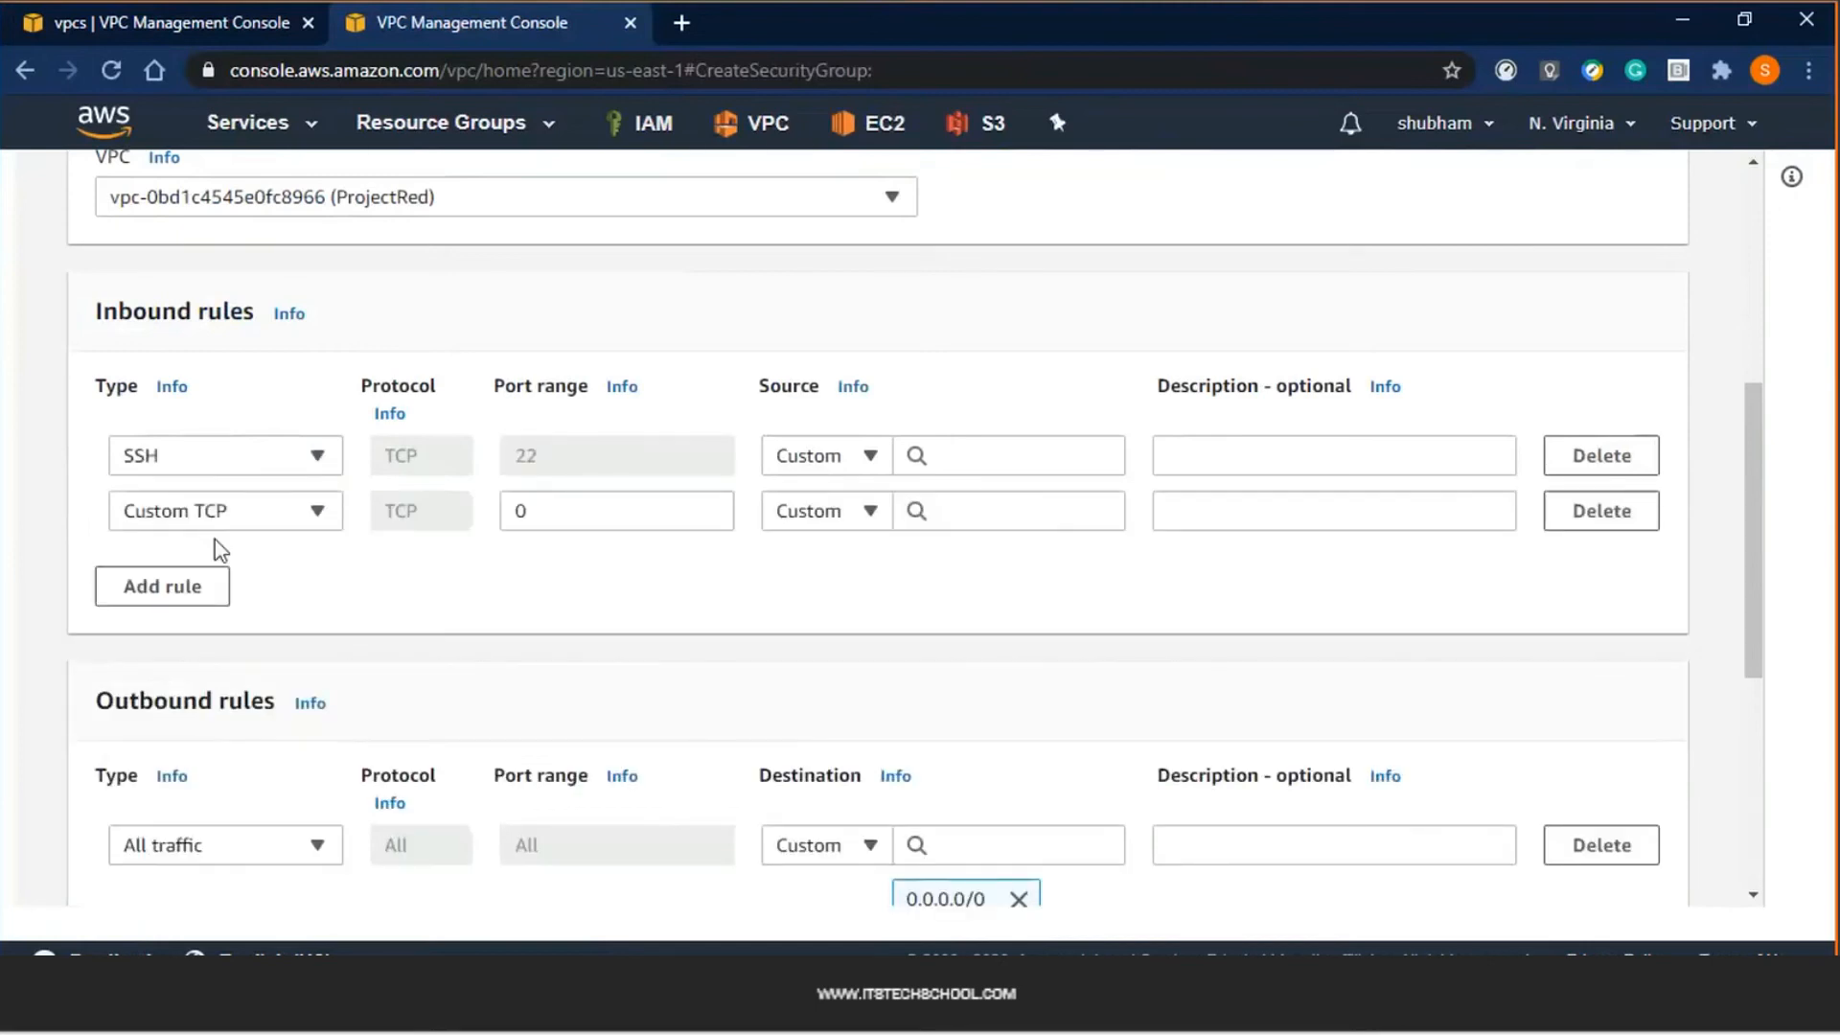
pyautogui.click(228, 511)
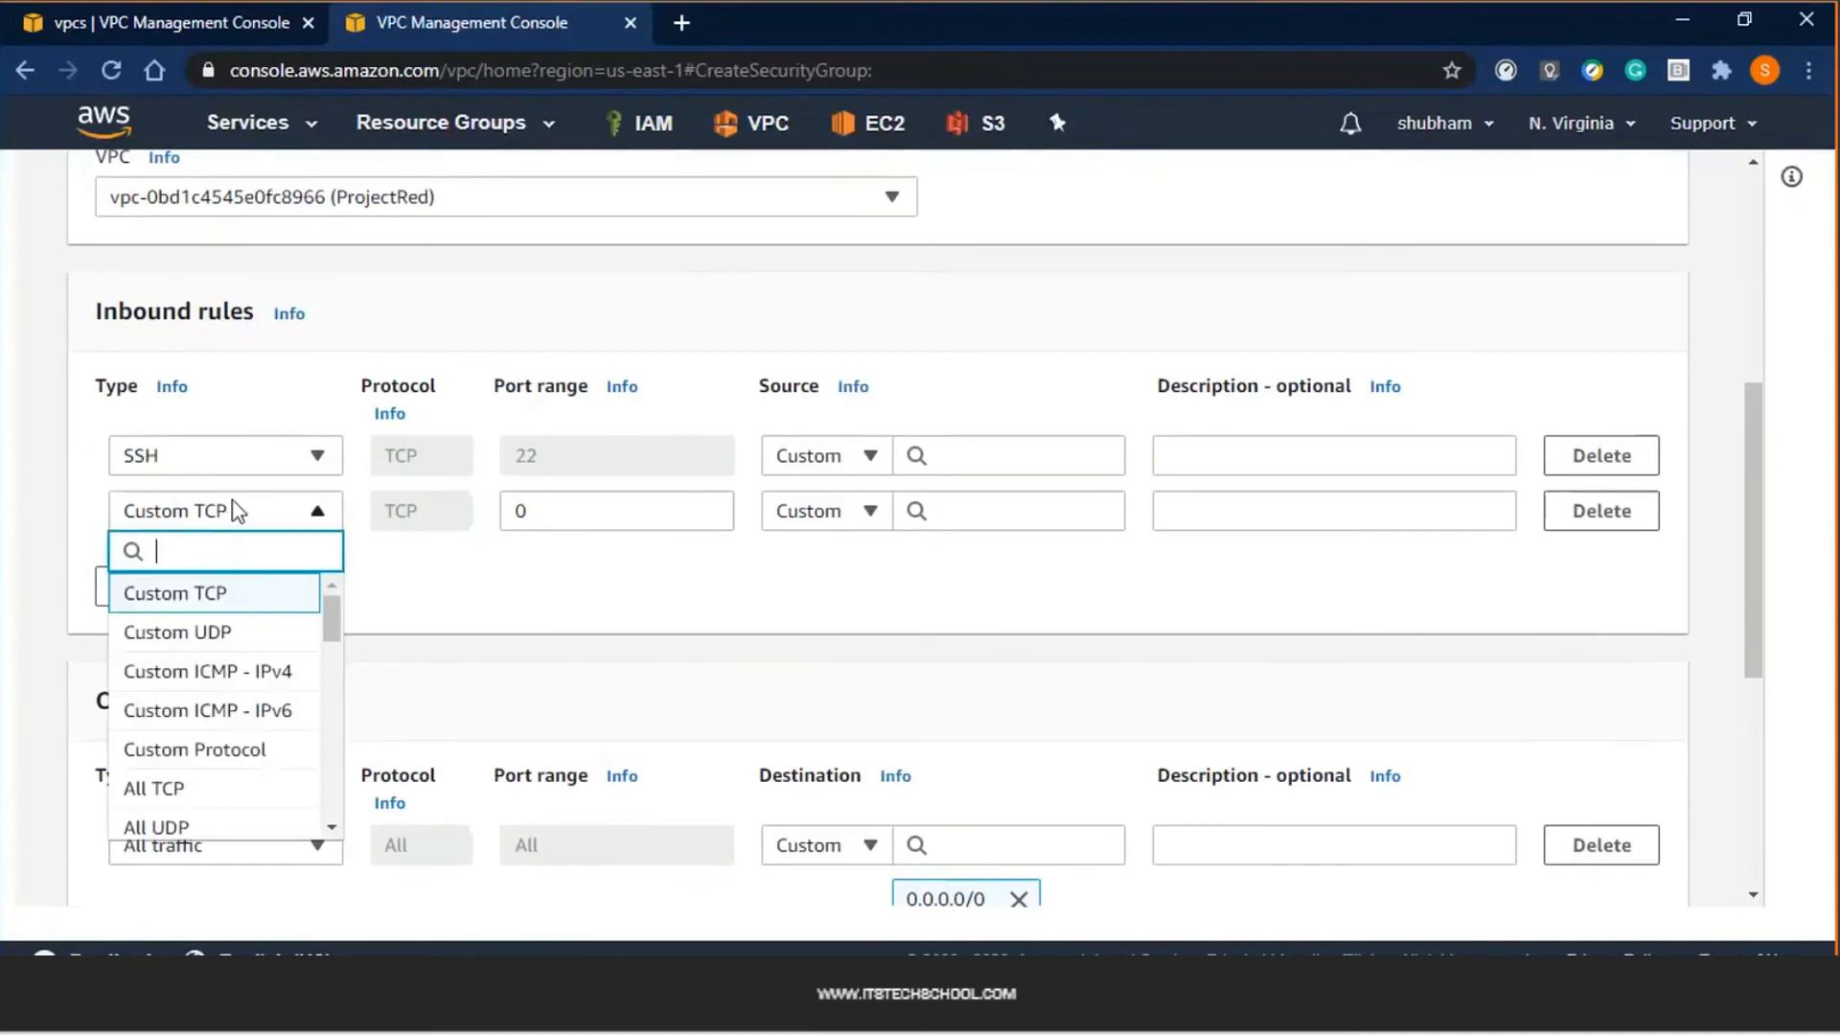
pyautogui.write('my')
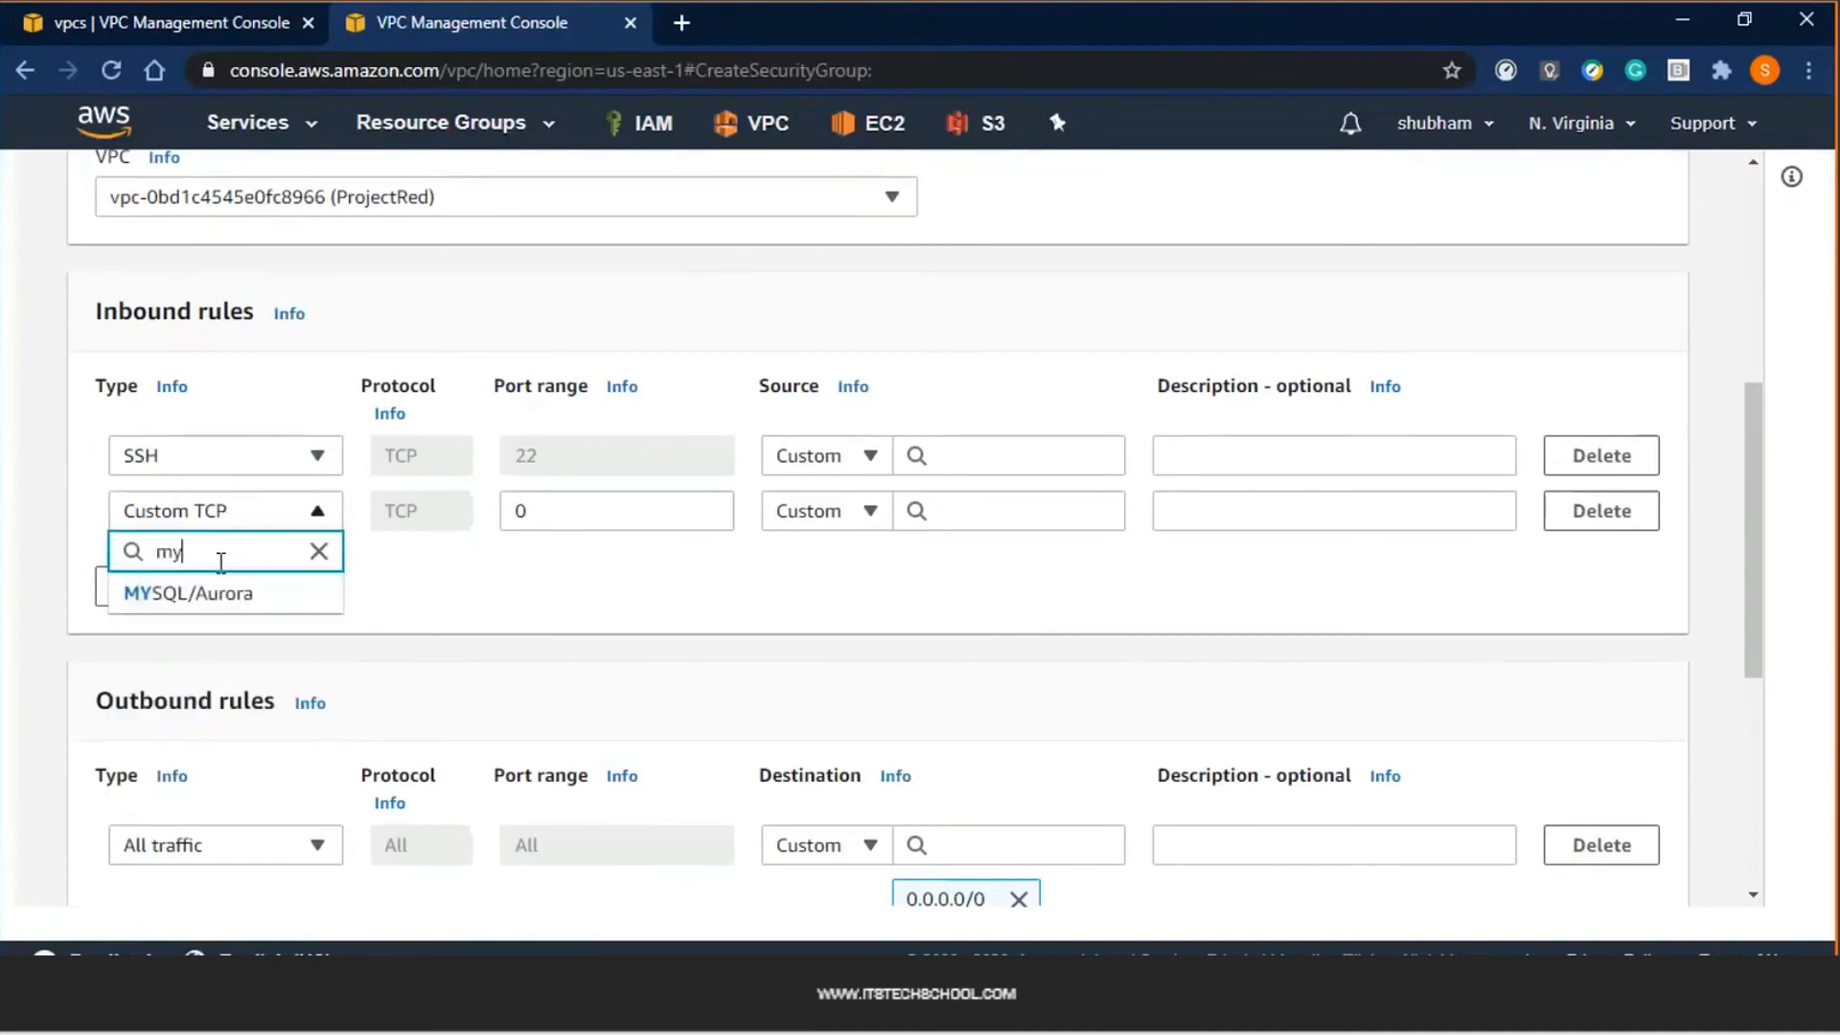
pyautogui.click(218, 594)
pyautogui.click(191, 588)
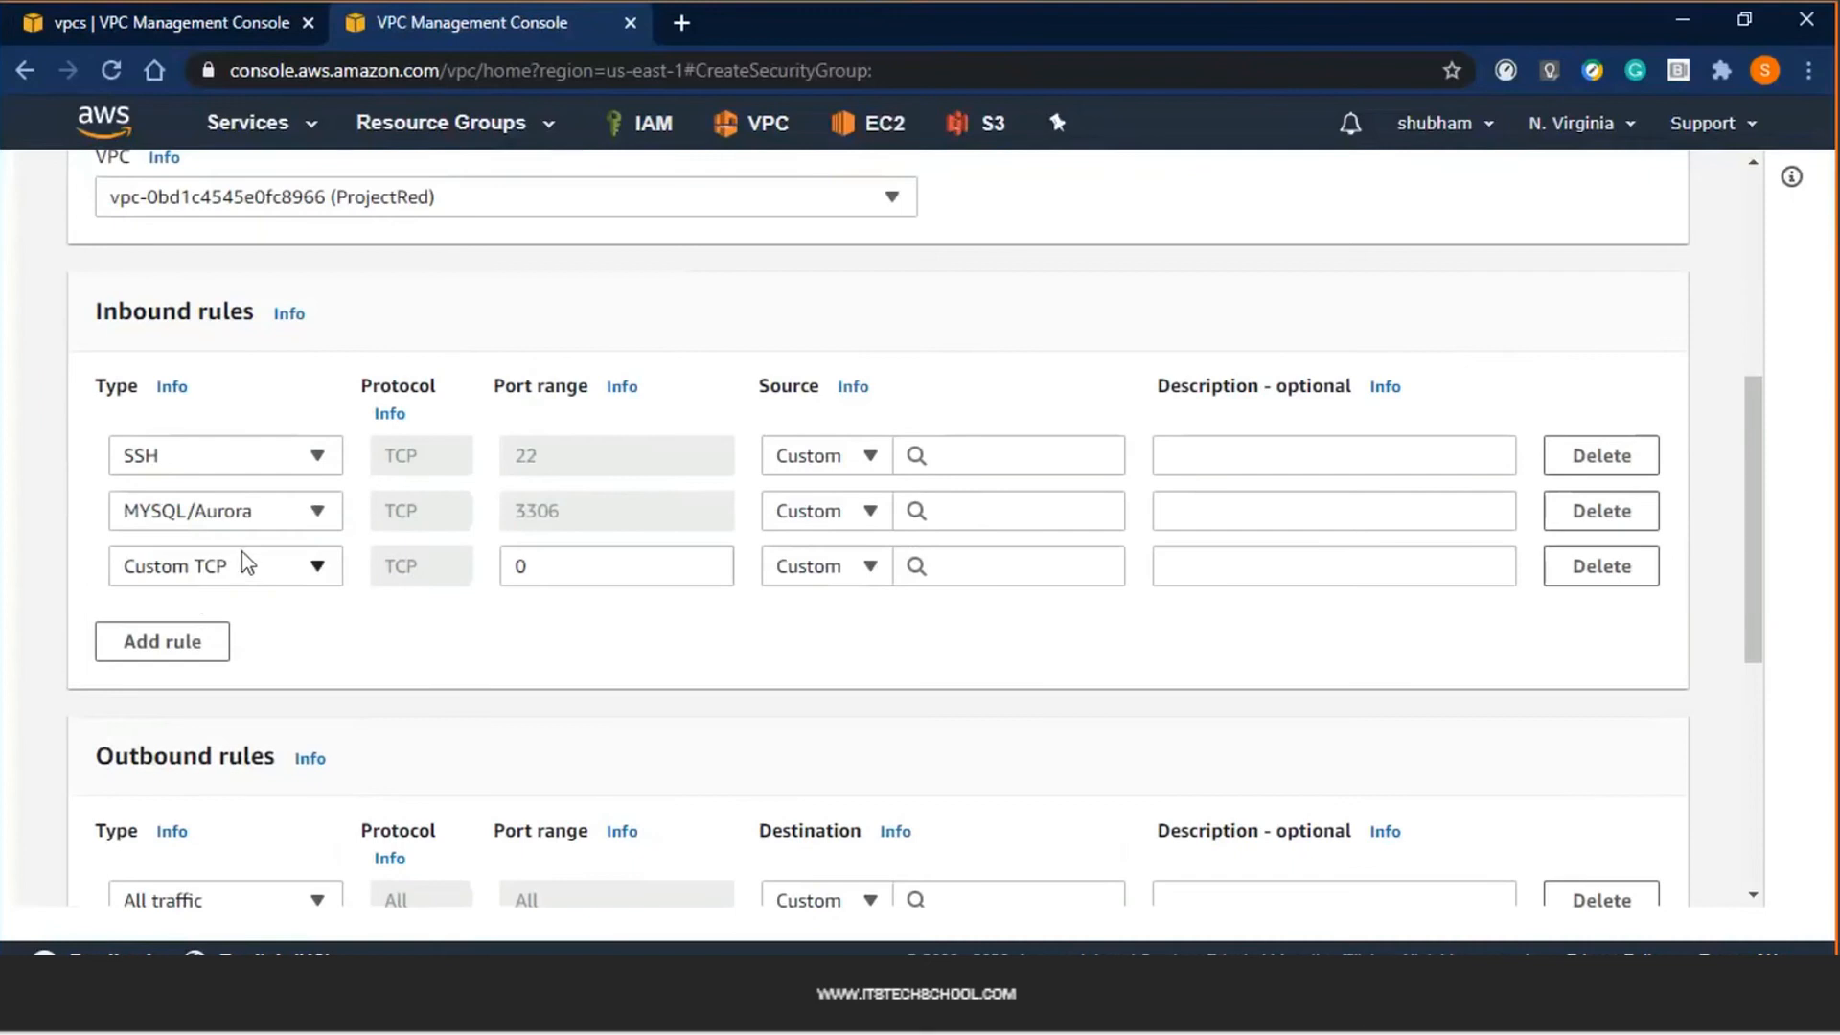
pyautogui.click(267, 569)
pyautogui.click(253, 414)
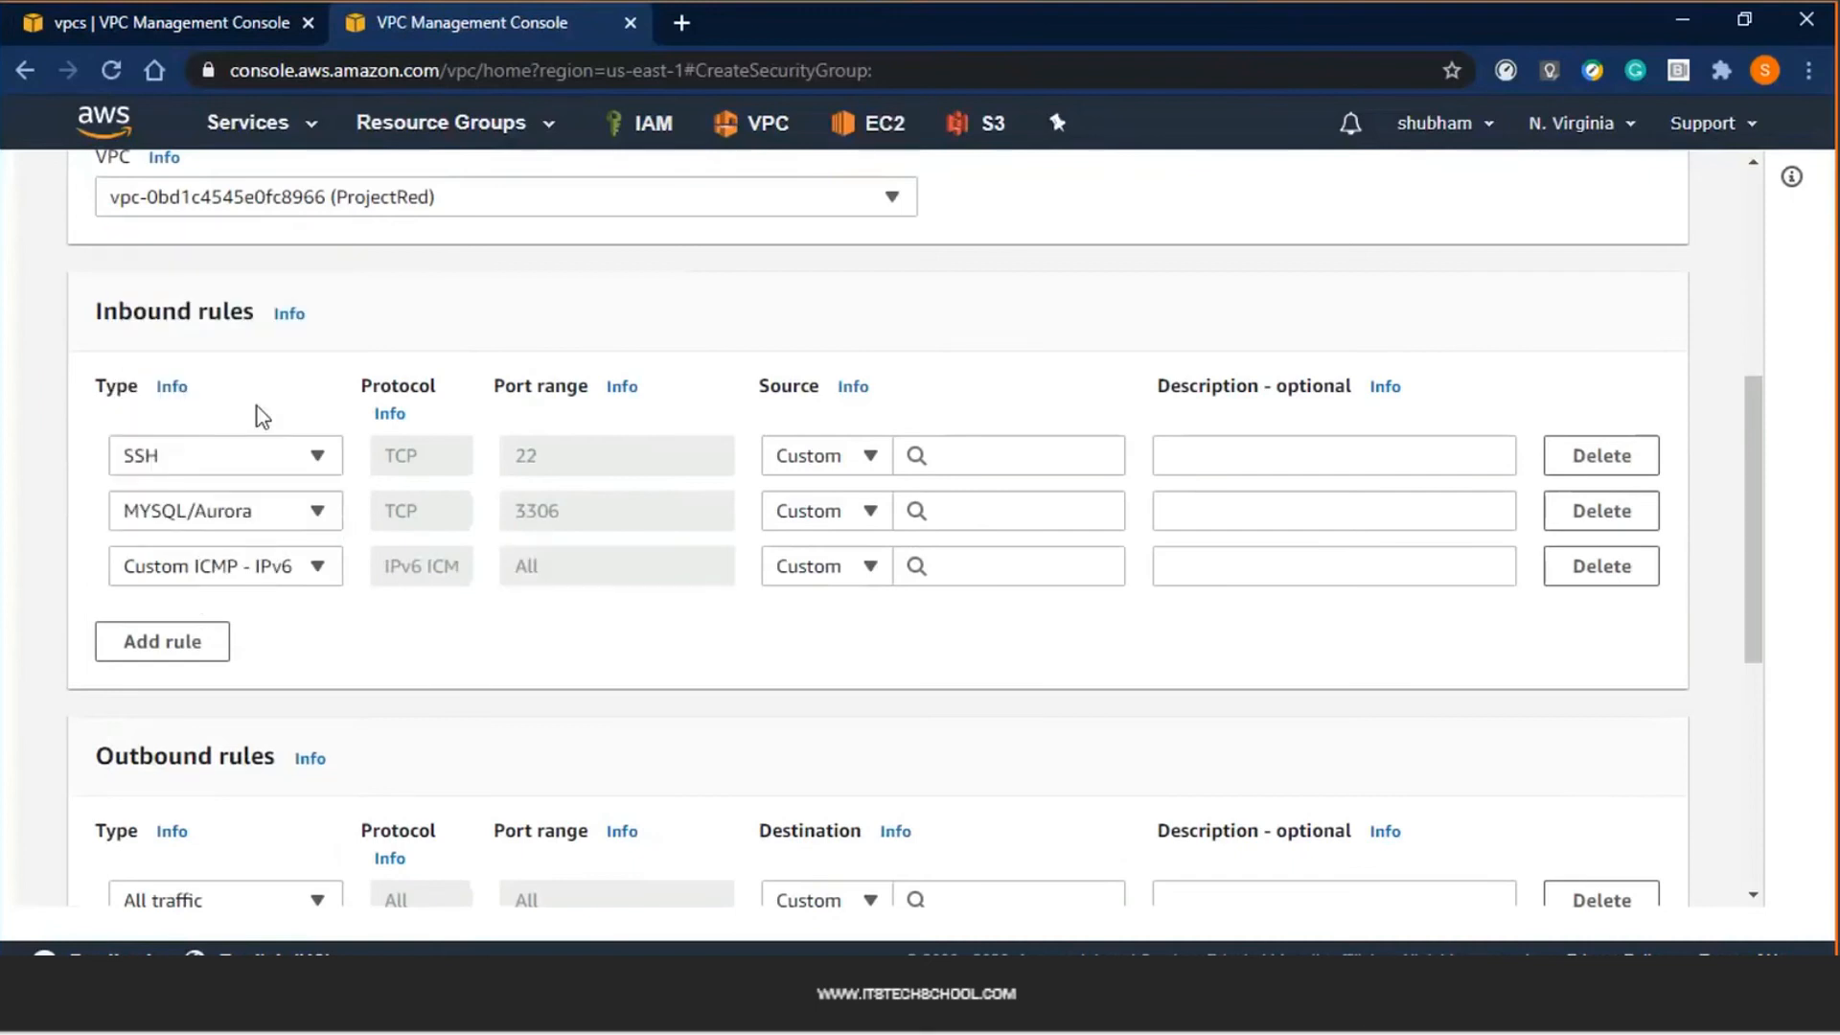
# Set each rule's source to 192.168.0.0/16 and create RedDB-SG.
pyautogui.click(997, 458)
pyautogui.write('192.168.0.0/16')
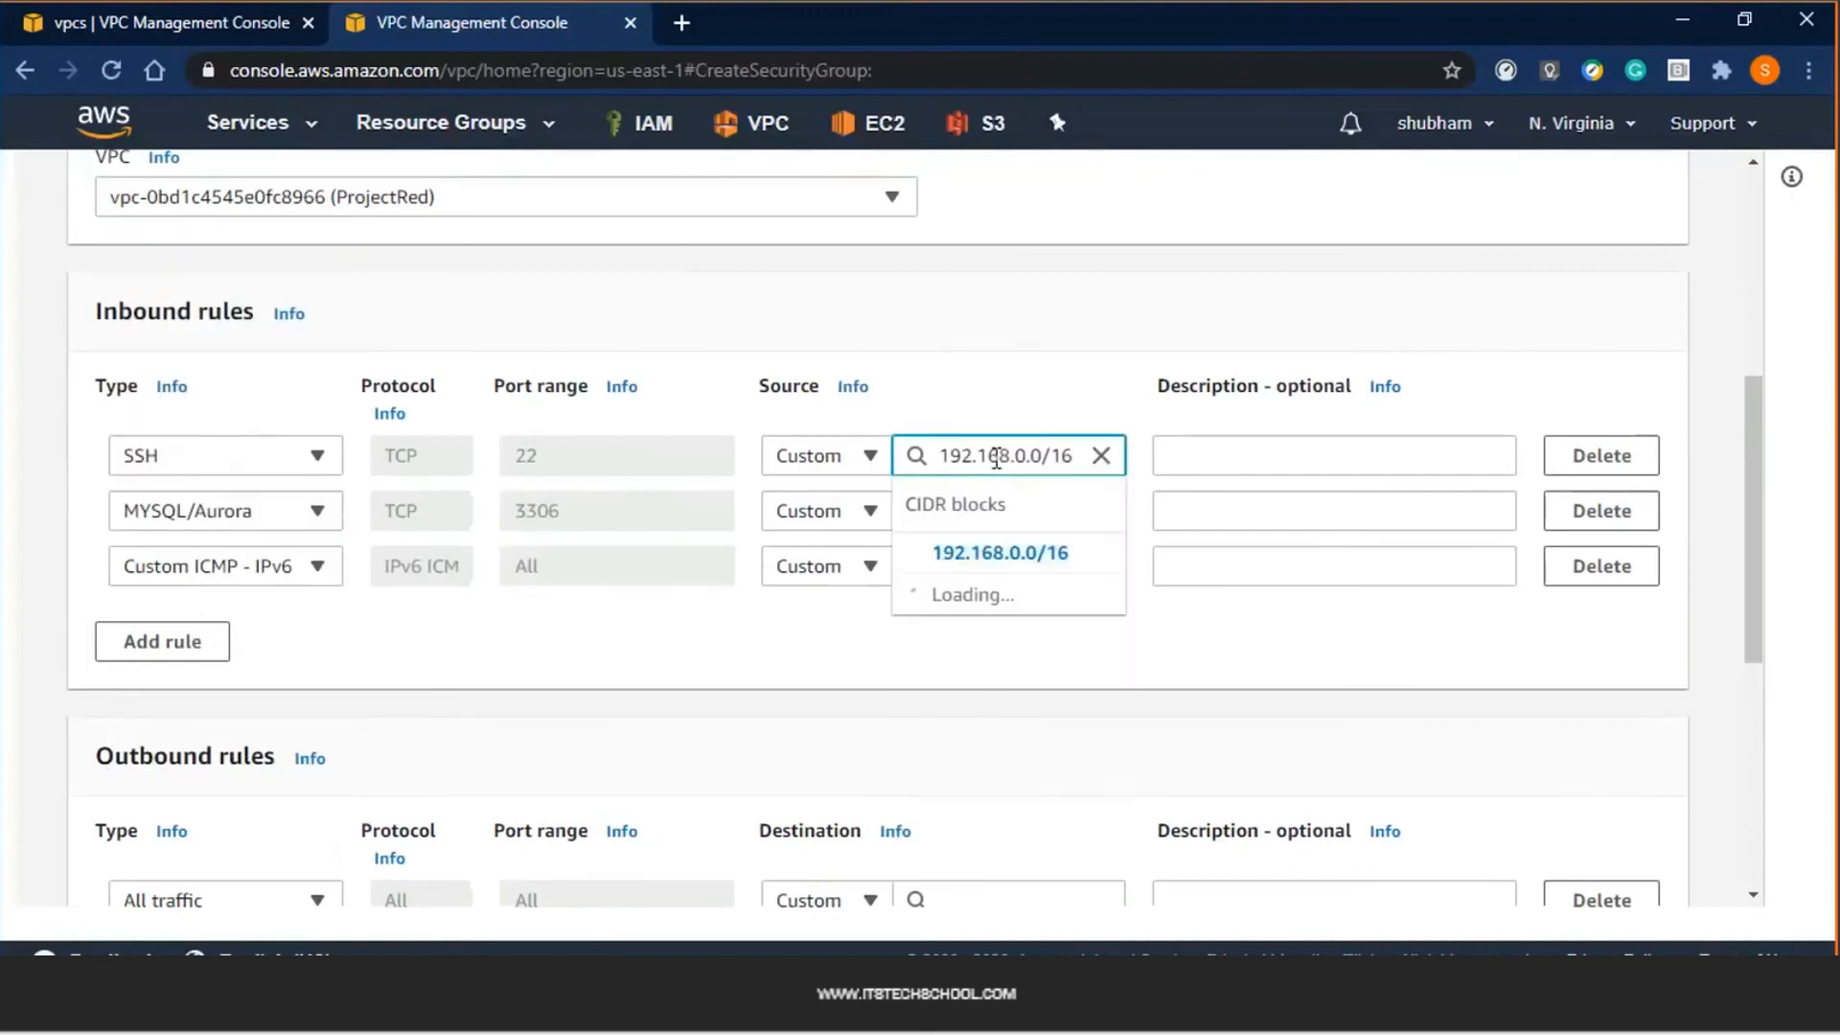
pyautogui.press('Return')
pyautogui.click(1031, 569)
pyautogui.hotkey('ctrl', 'v')
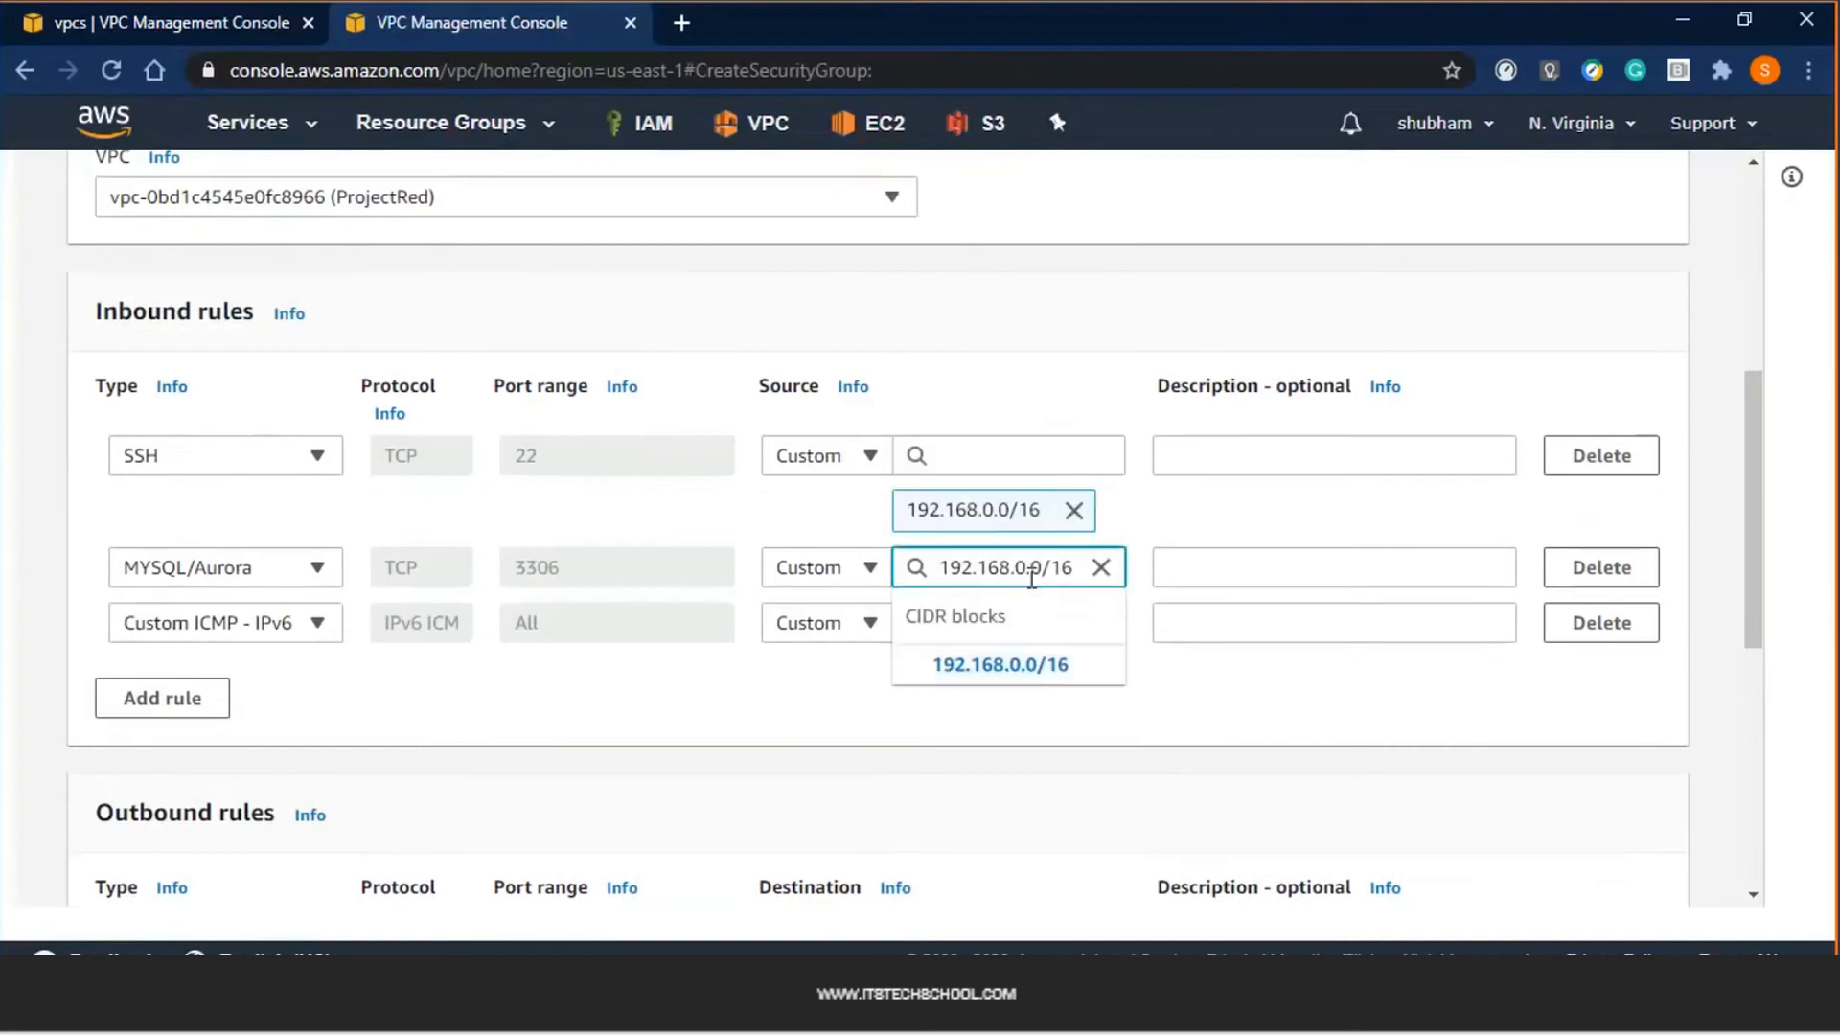
pyautogui.press('Return')
pyautogui.click(998, 693)
pyautogui.hotkey('ctrl', 'v')
pyautogui.press('Return')
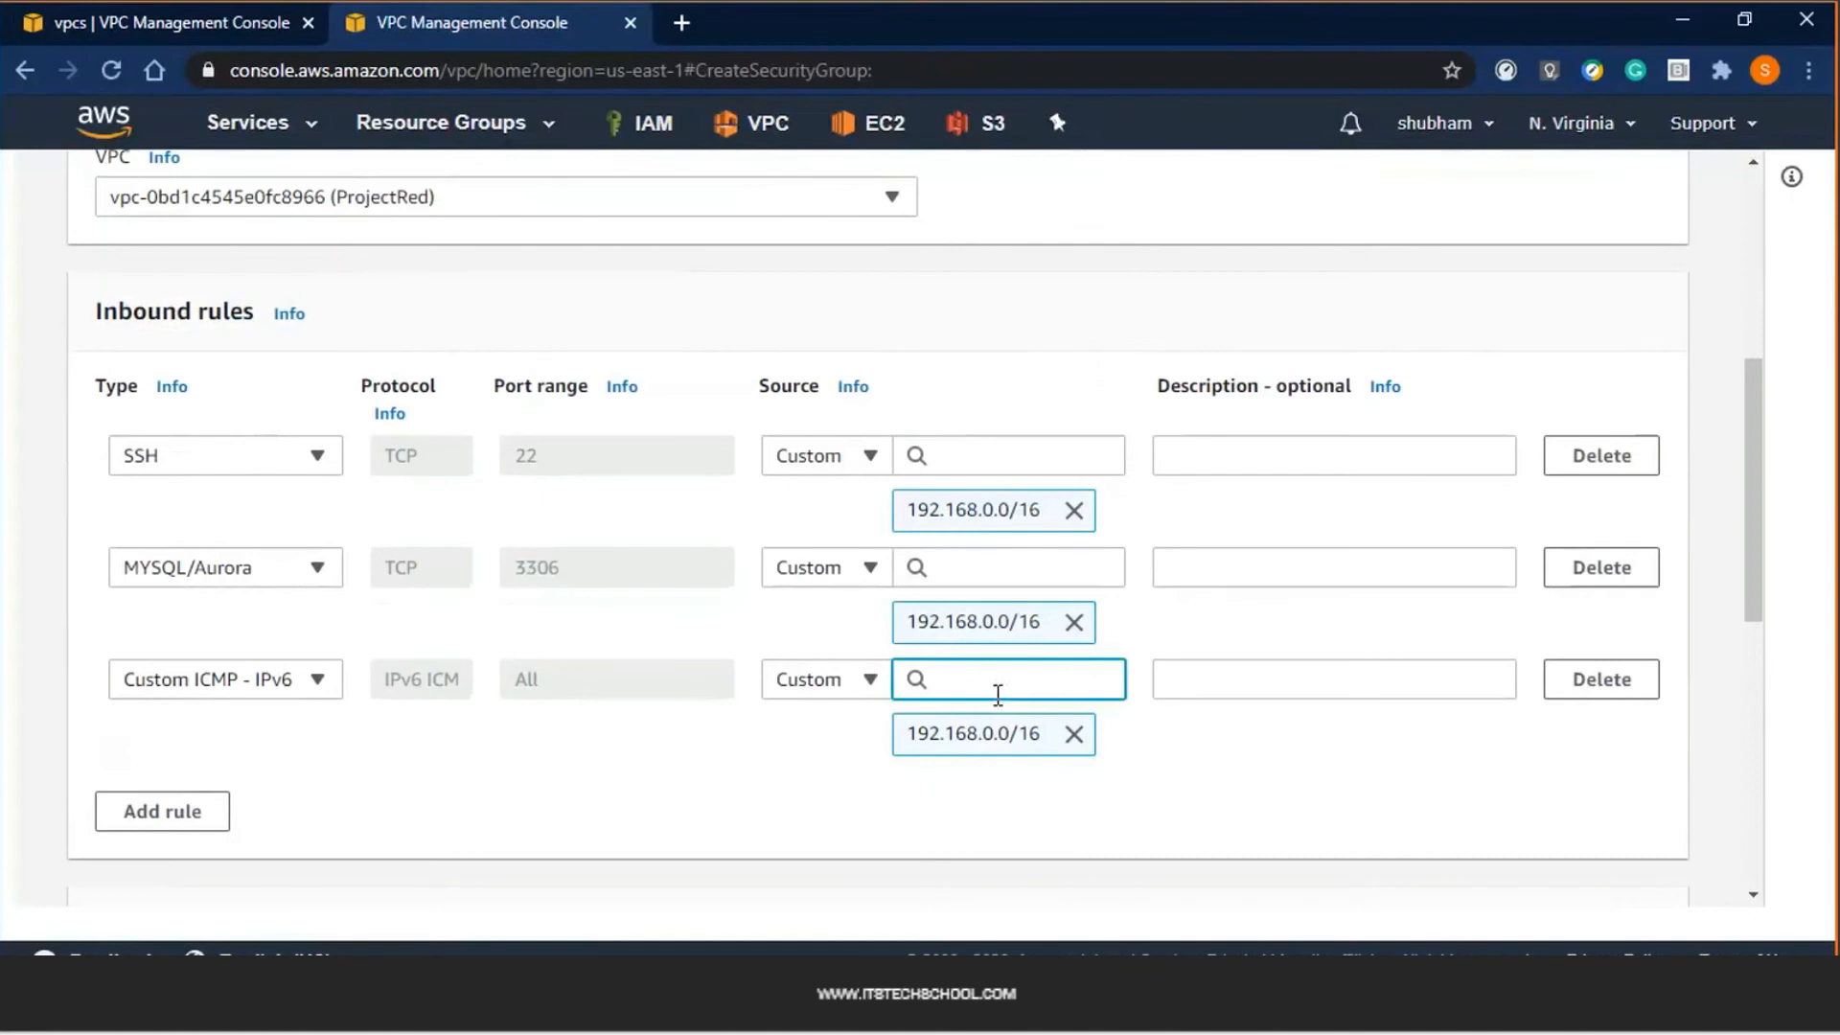
pyautogui.scroll(-10, 1572, 828)
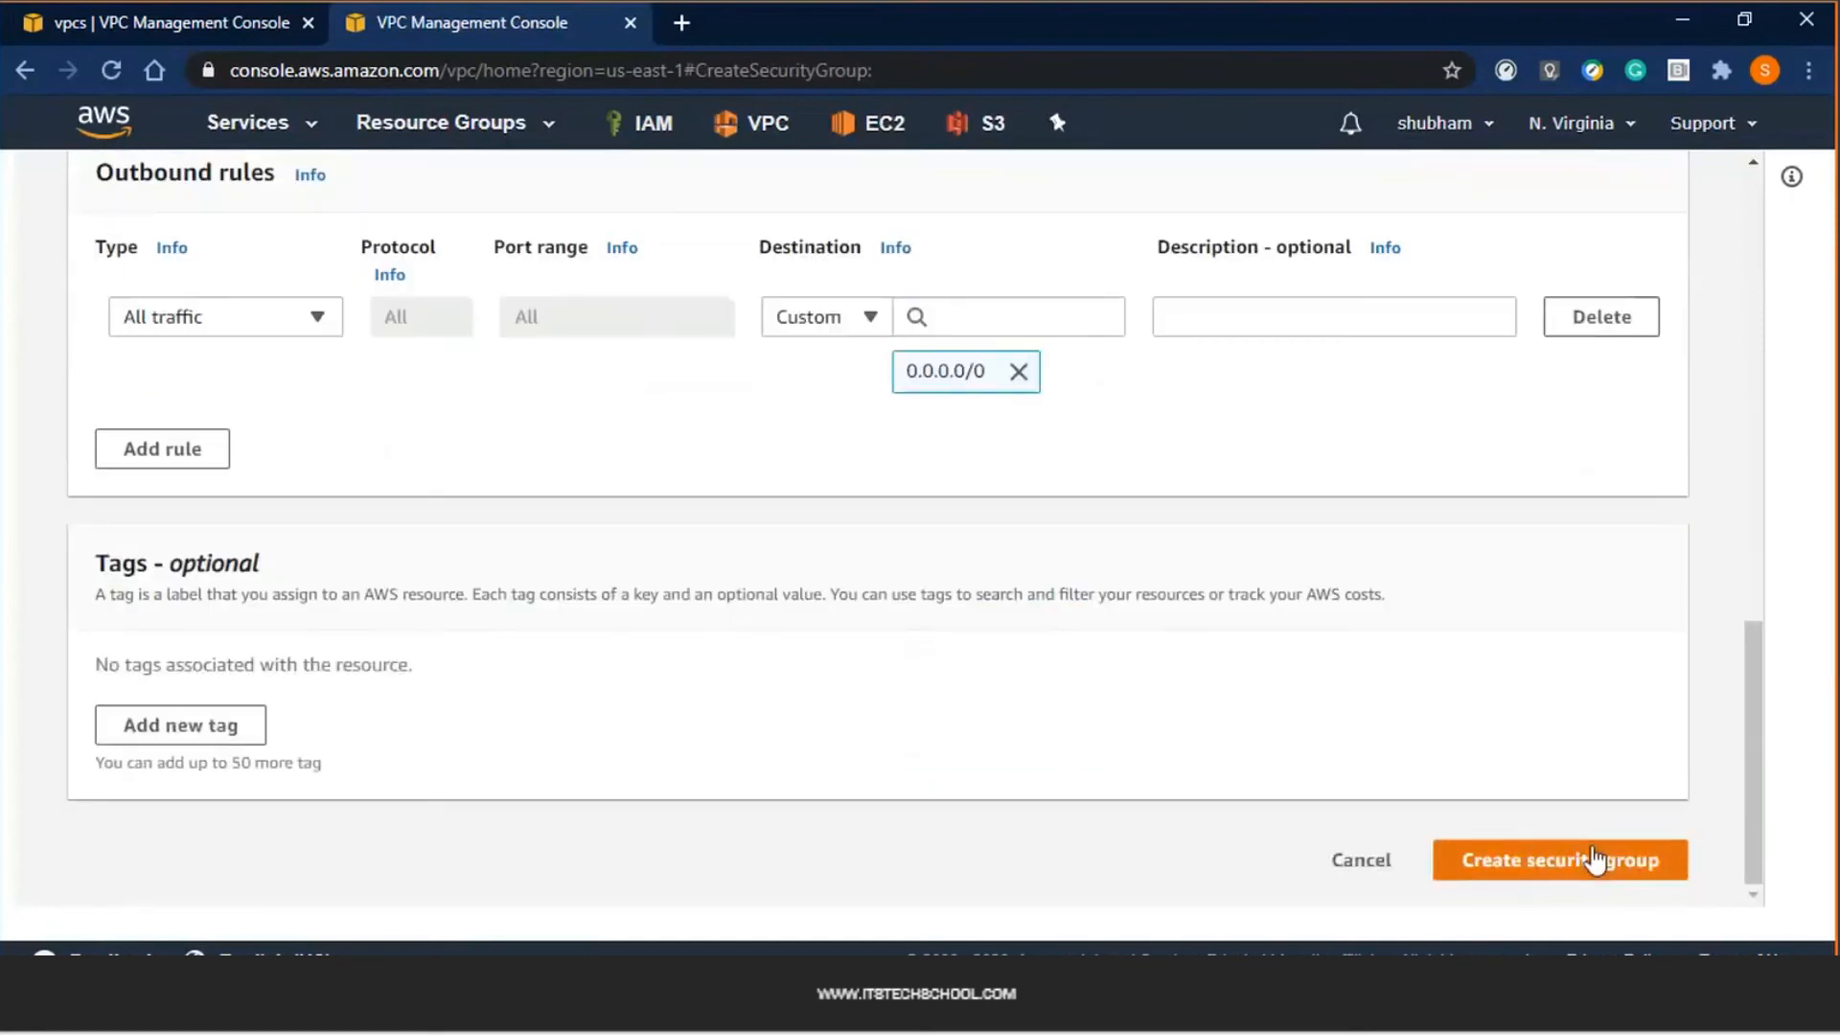
pyautogui.click(1597, 859)
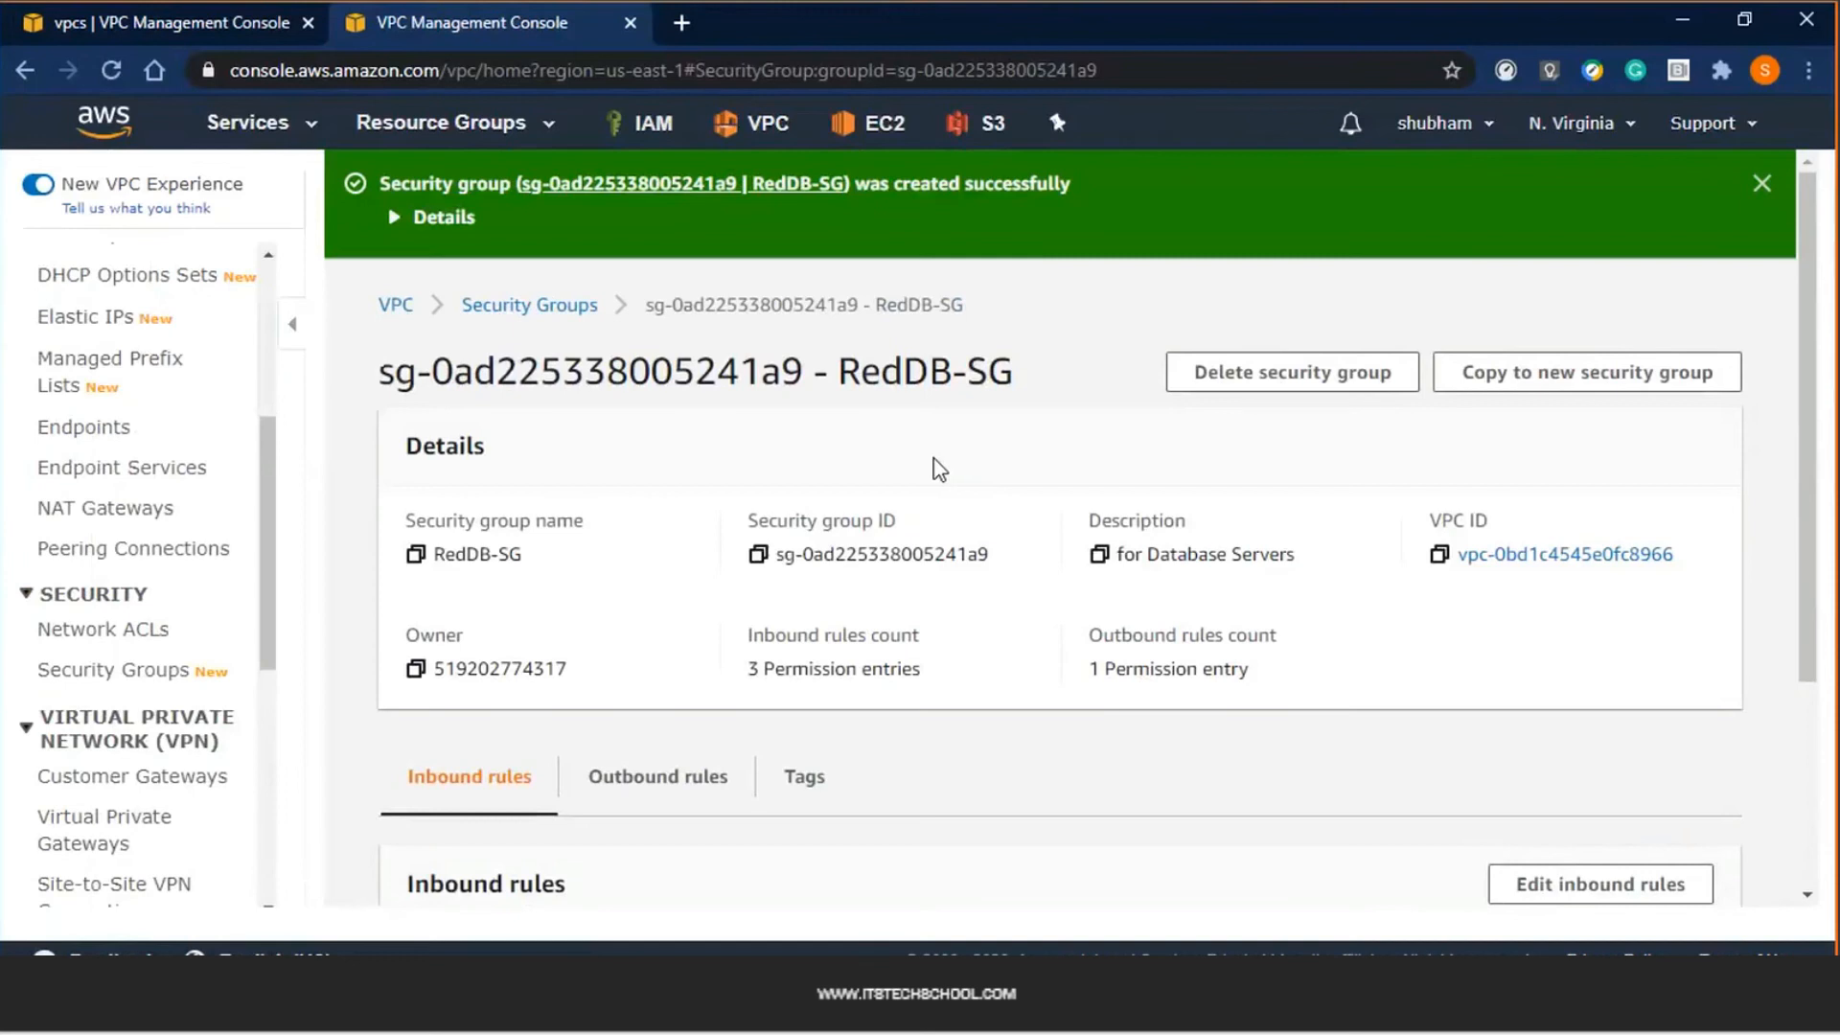
# Begin a third new security group from the Security Groups list and select its name field.
pyautogui.scroll(-3, 1009, 554)
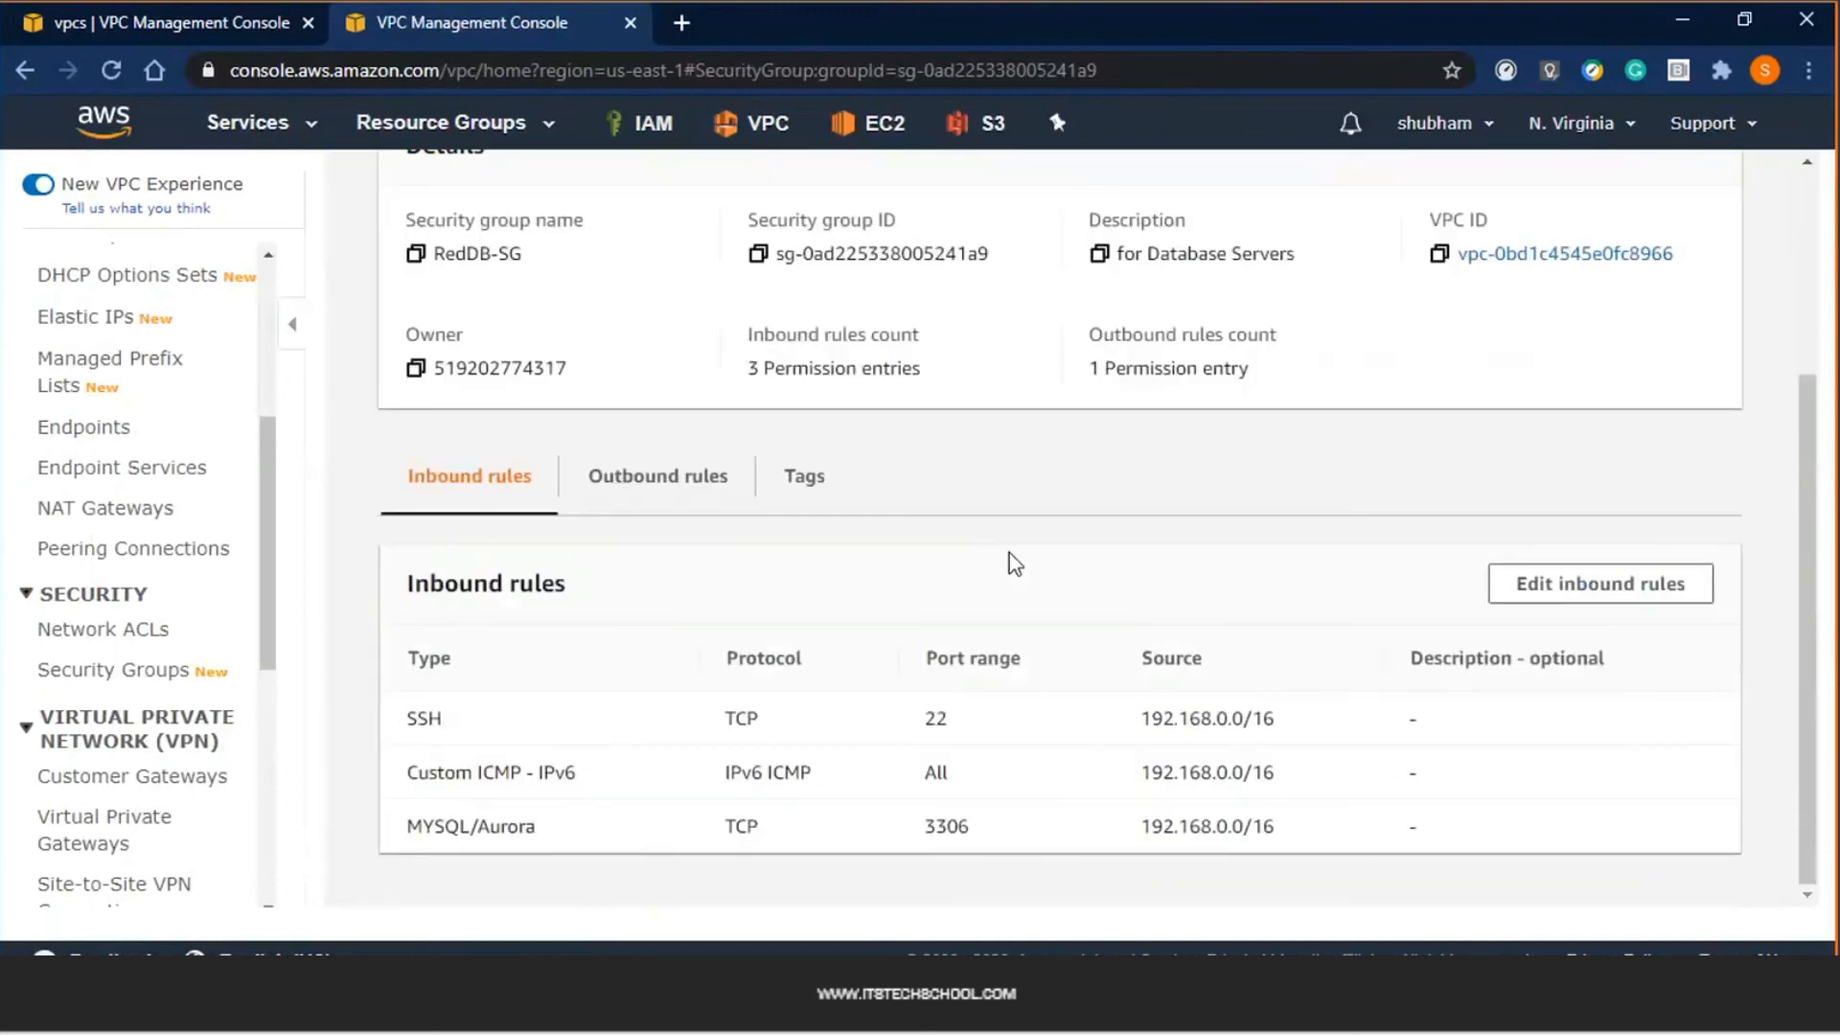
pyautogui.scroll(3, 1009, 554)
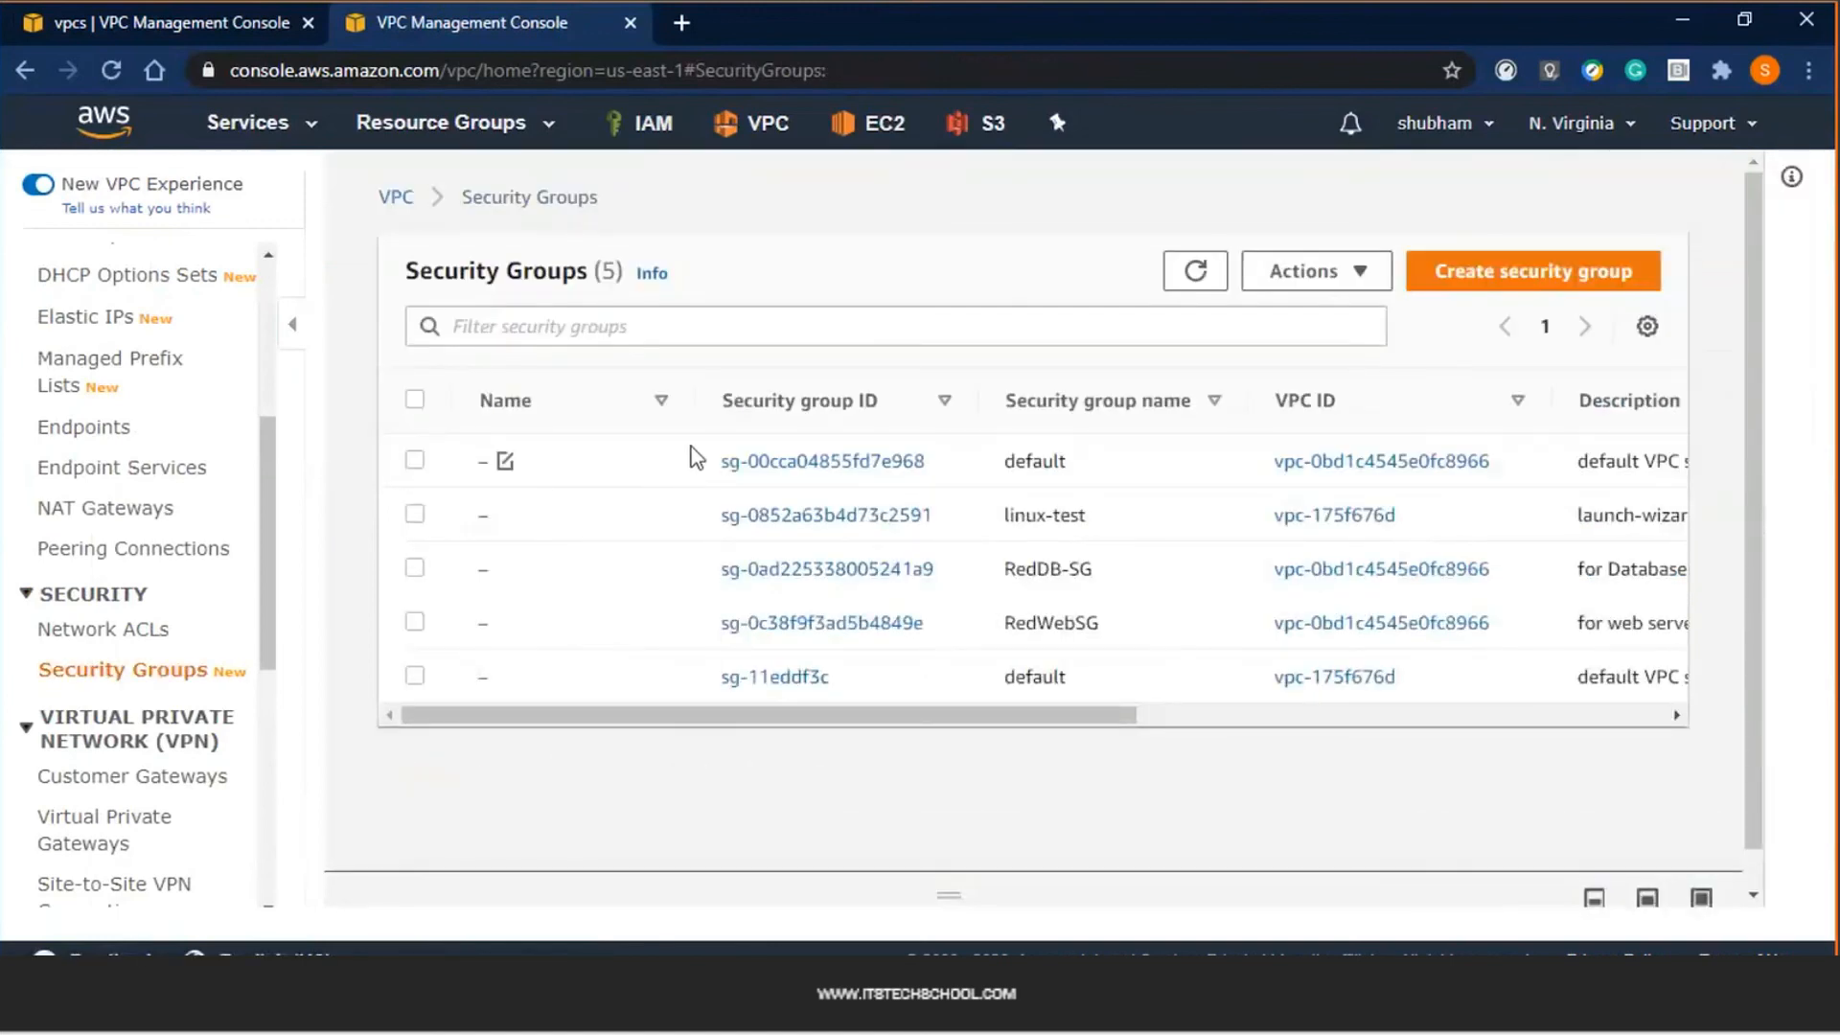
pyautogui.click(1487, 288)
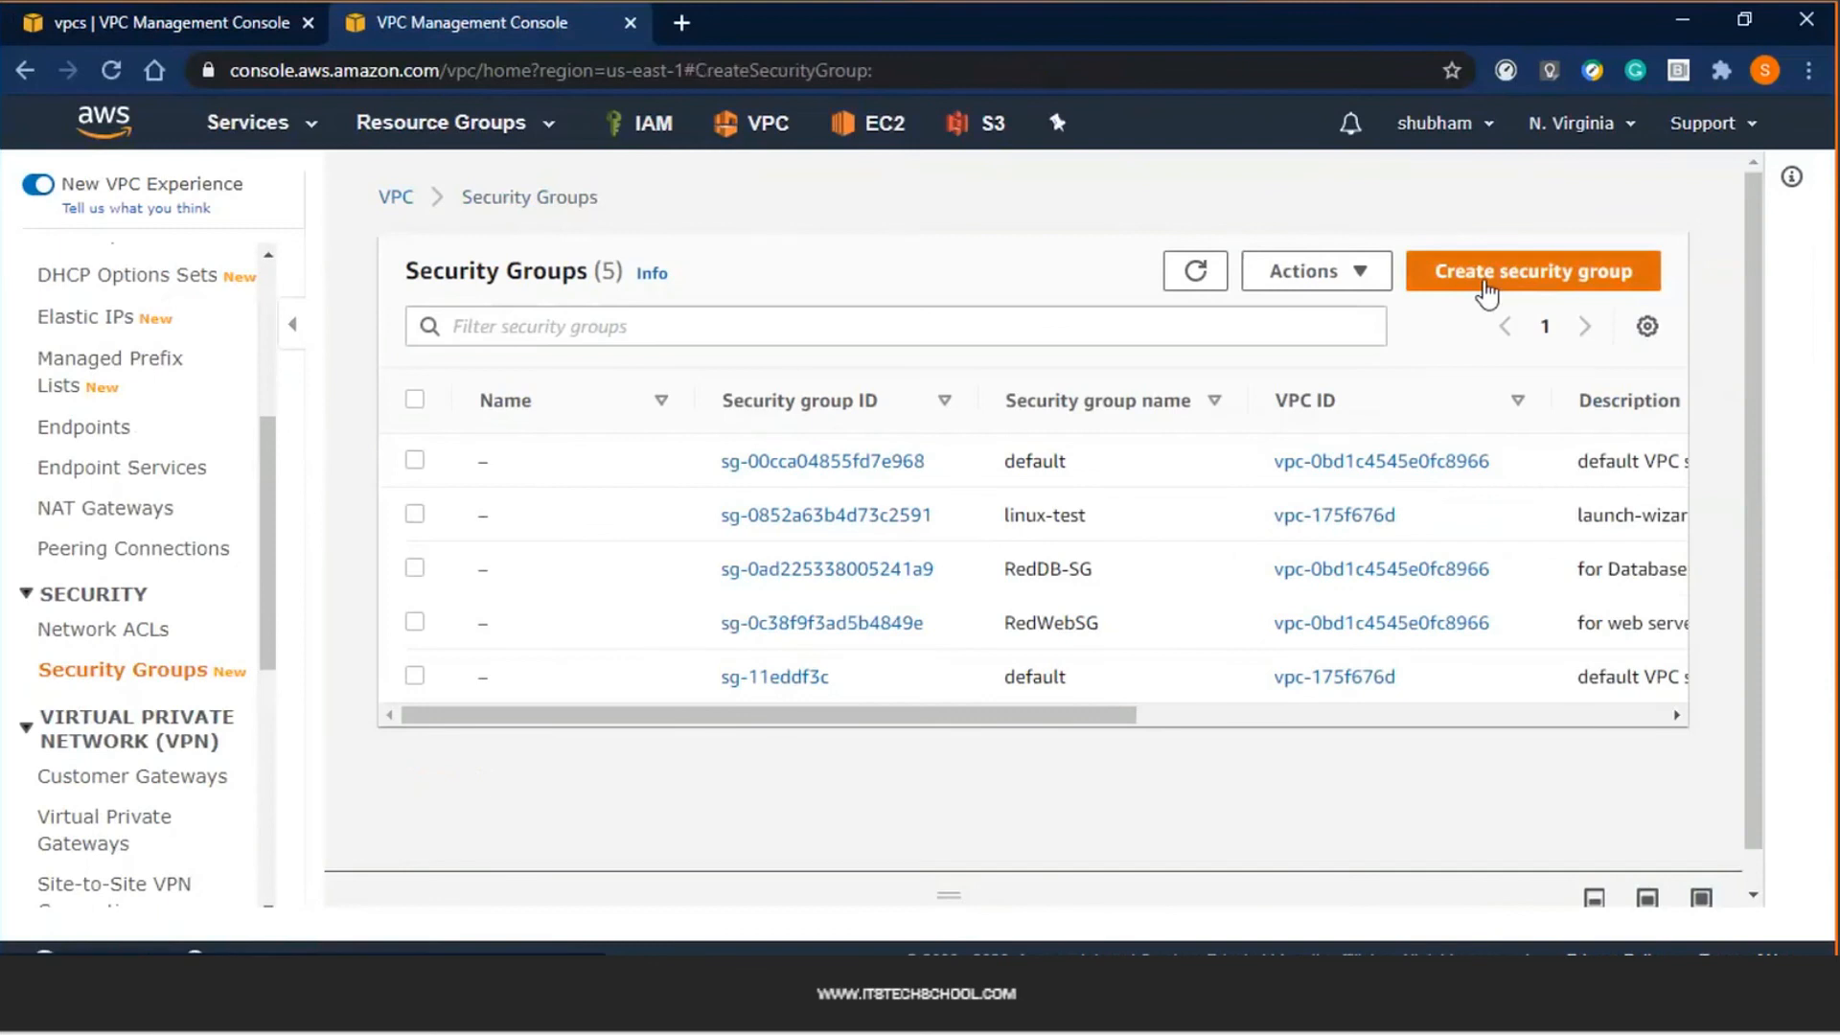
pyautogui.click(422, 509)
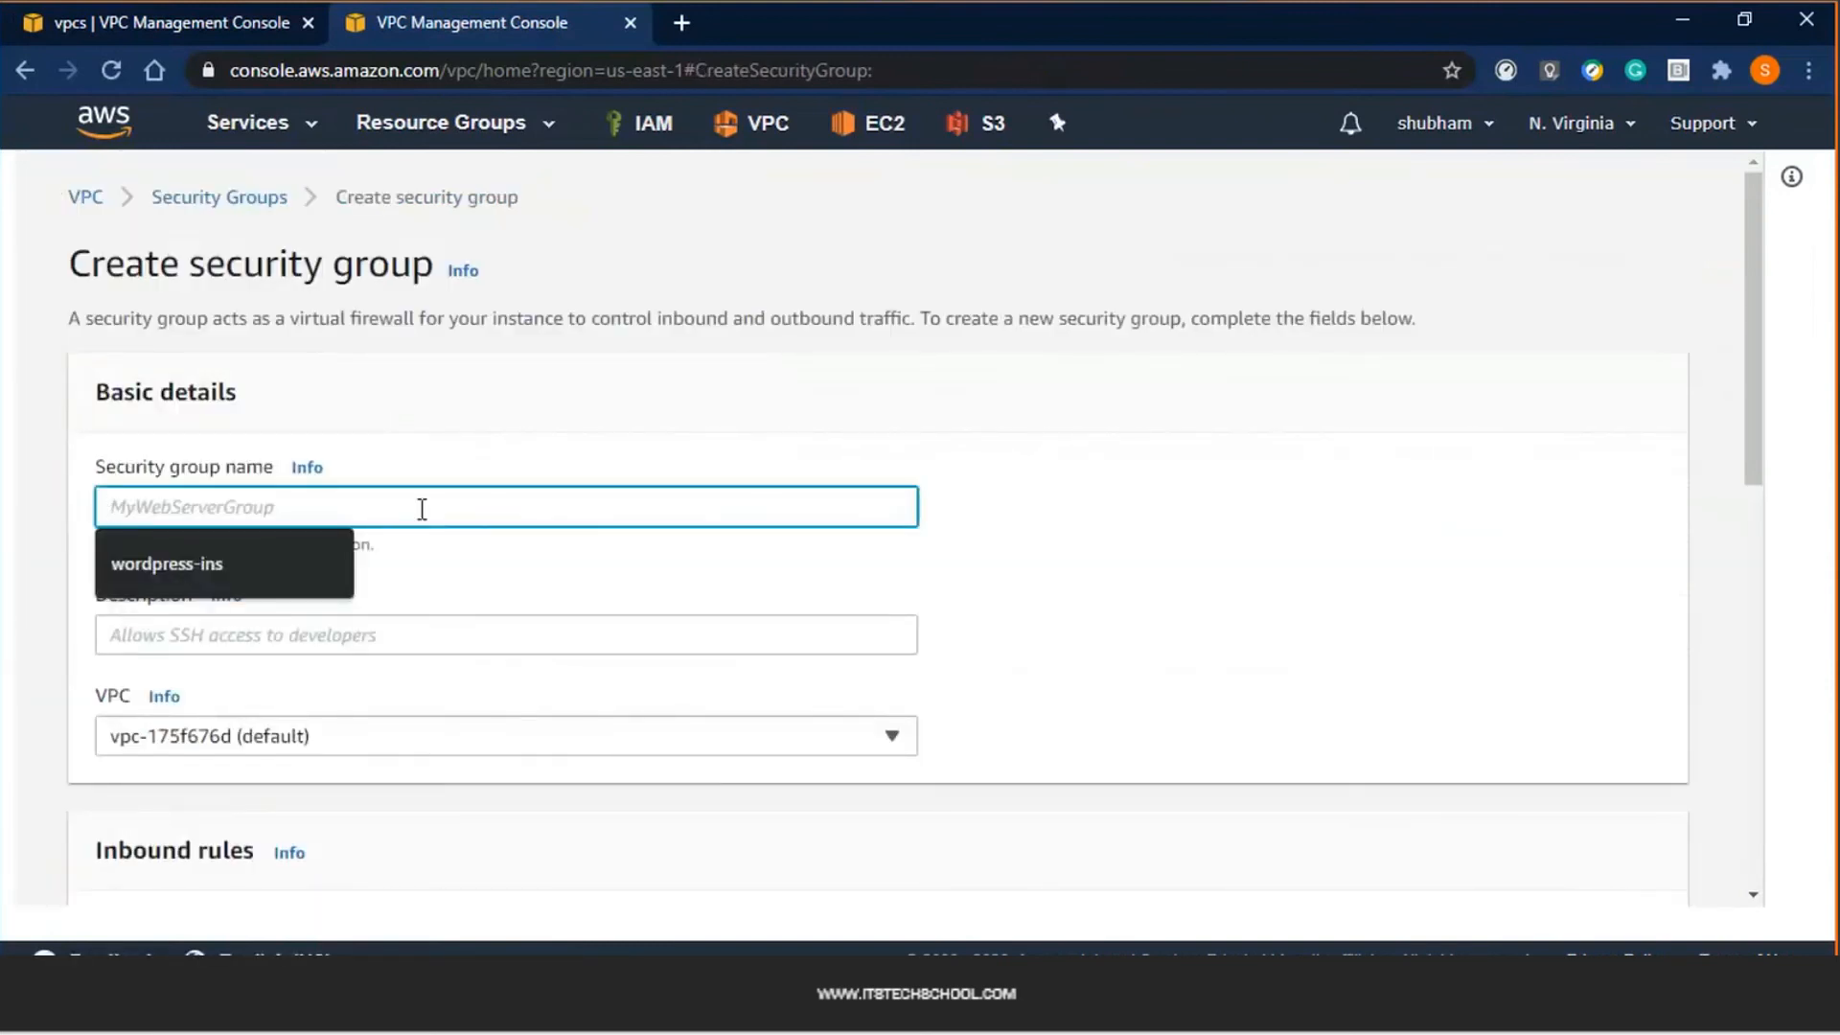
# Enter the name RedJump-SG and the description 'For jump server'.
pyautogui.write('Red')
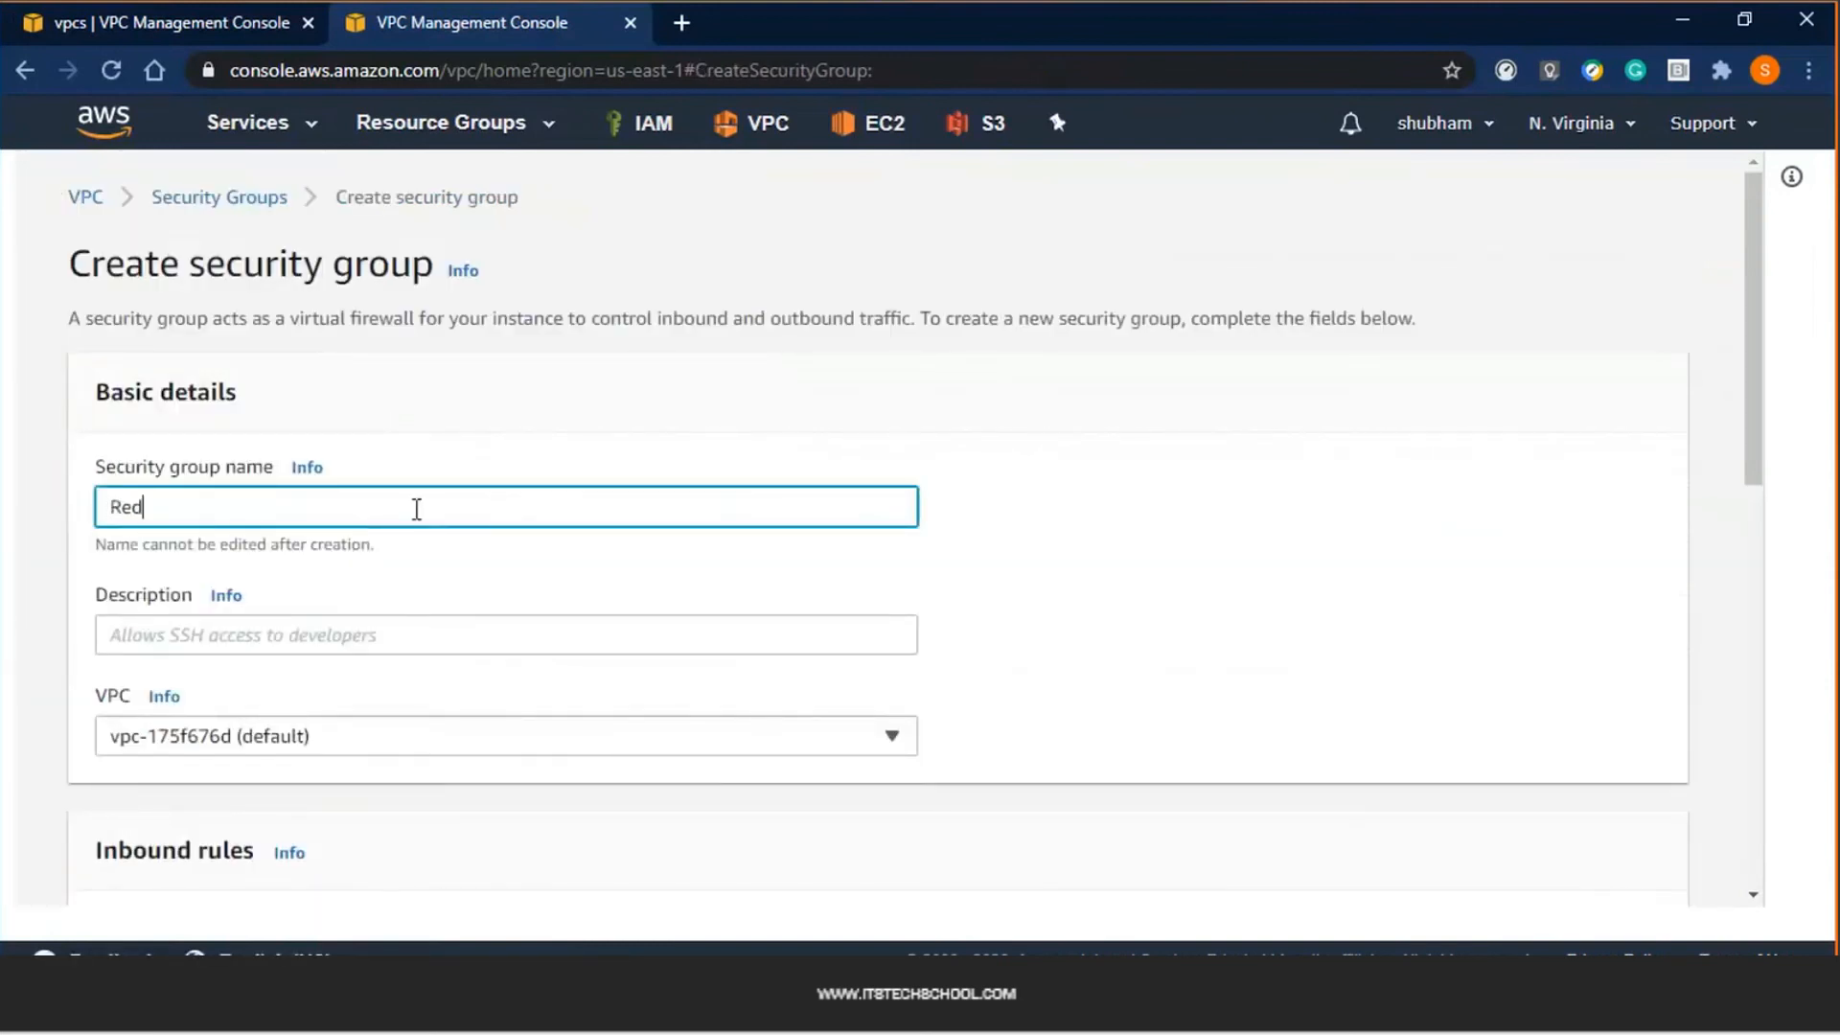
pyautogui.write('JumpSG')
pyautogui.press('Left')
pyautogui.press('Left')
pyautogui.write('-')
pyautogui.click(179, 635)
pyautogui.write('For jum')
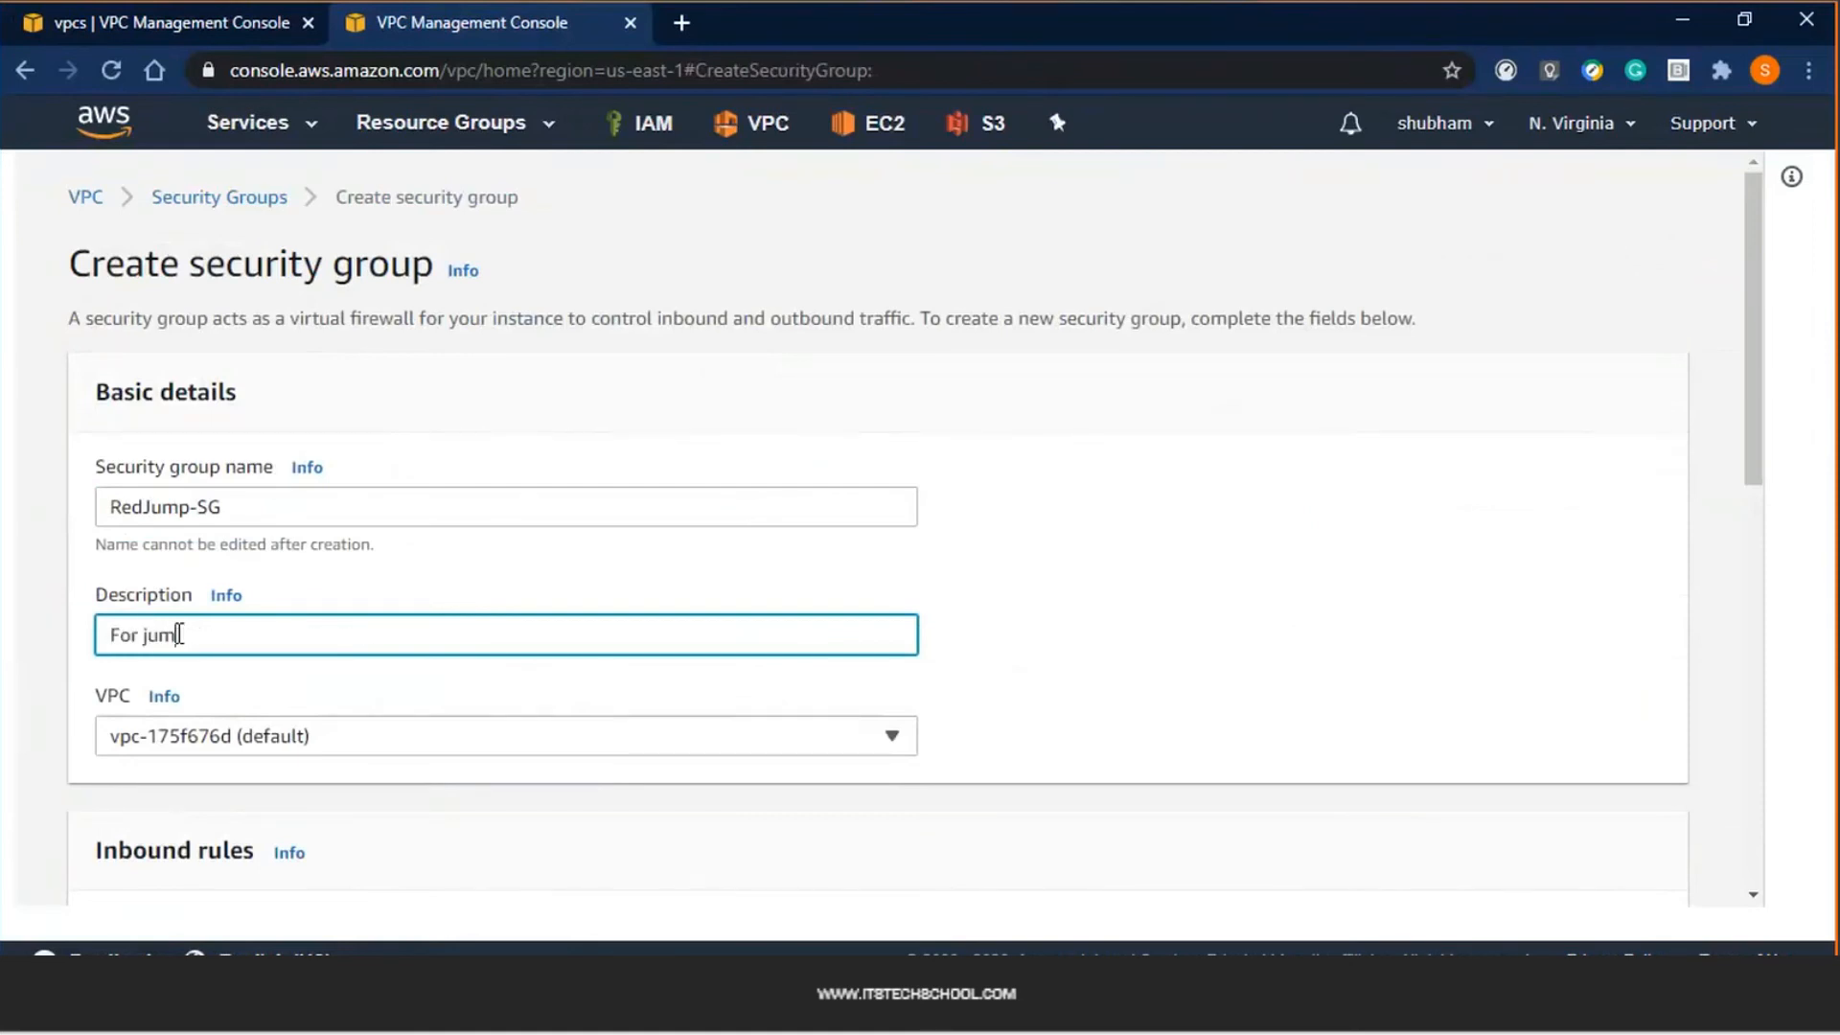
pyautogui.write('p server')
# Assign the group to the ProjectRed VPC and add an inbound rule.
pyautogui.click(257, 743)
pyautogui.click(383, 633)
pyautogui.scroll(-4, 345, 706)
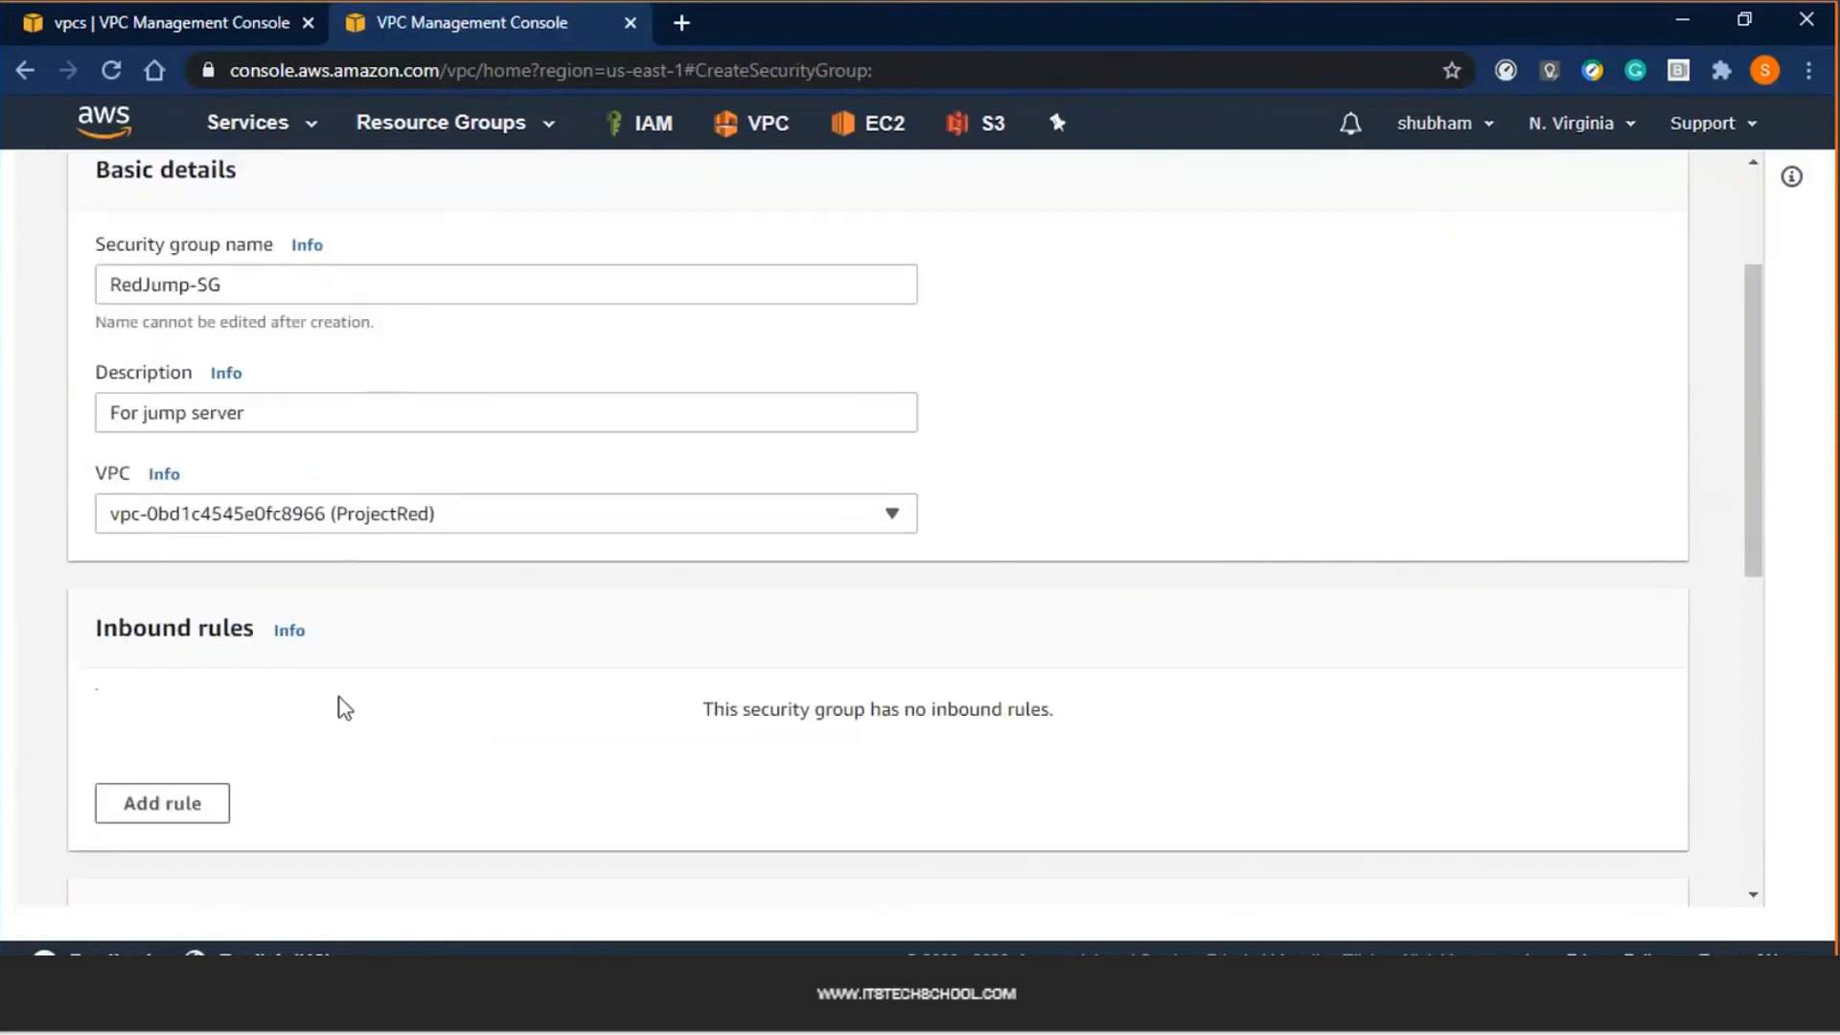
pyautogui.click(182, 622)
# Make the inbound rule RDP with source 0.0.0.0/0.
pyautogui.click(244, 585)
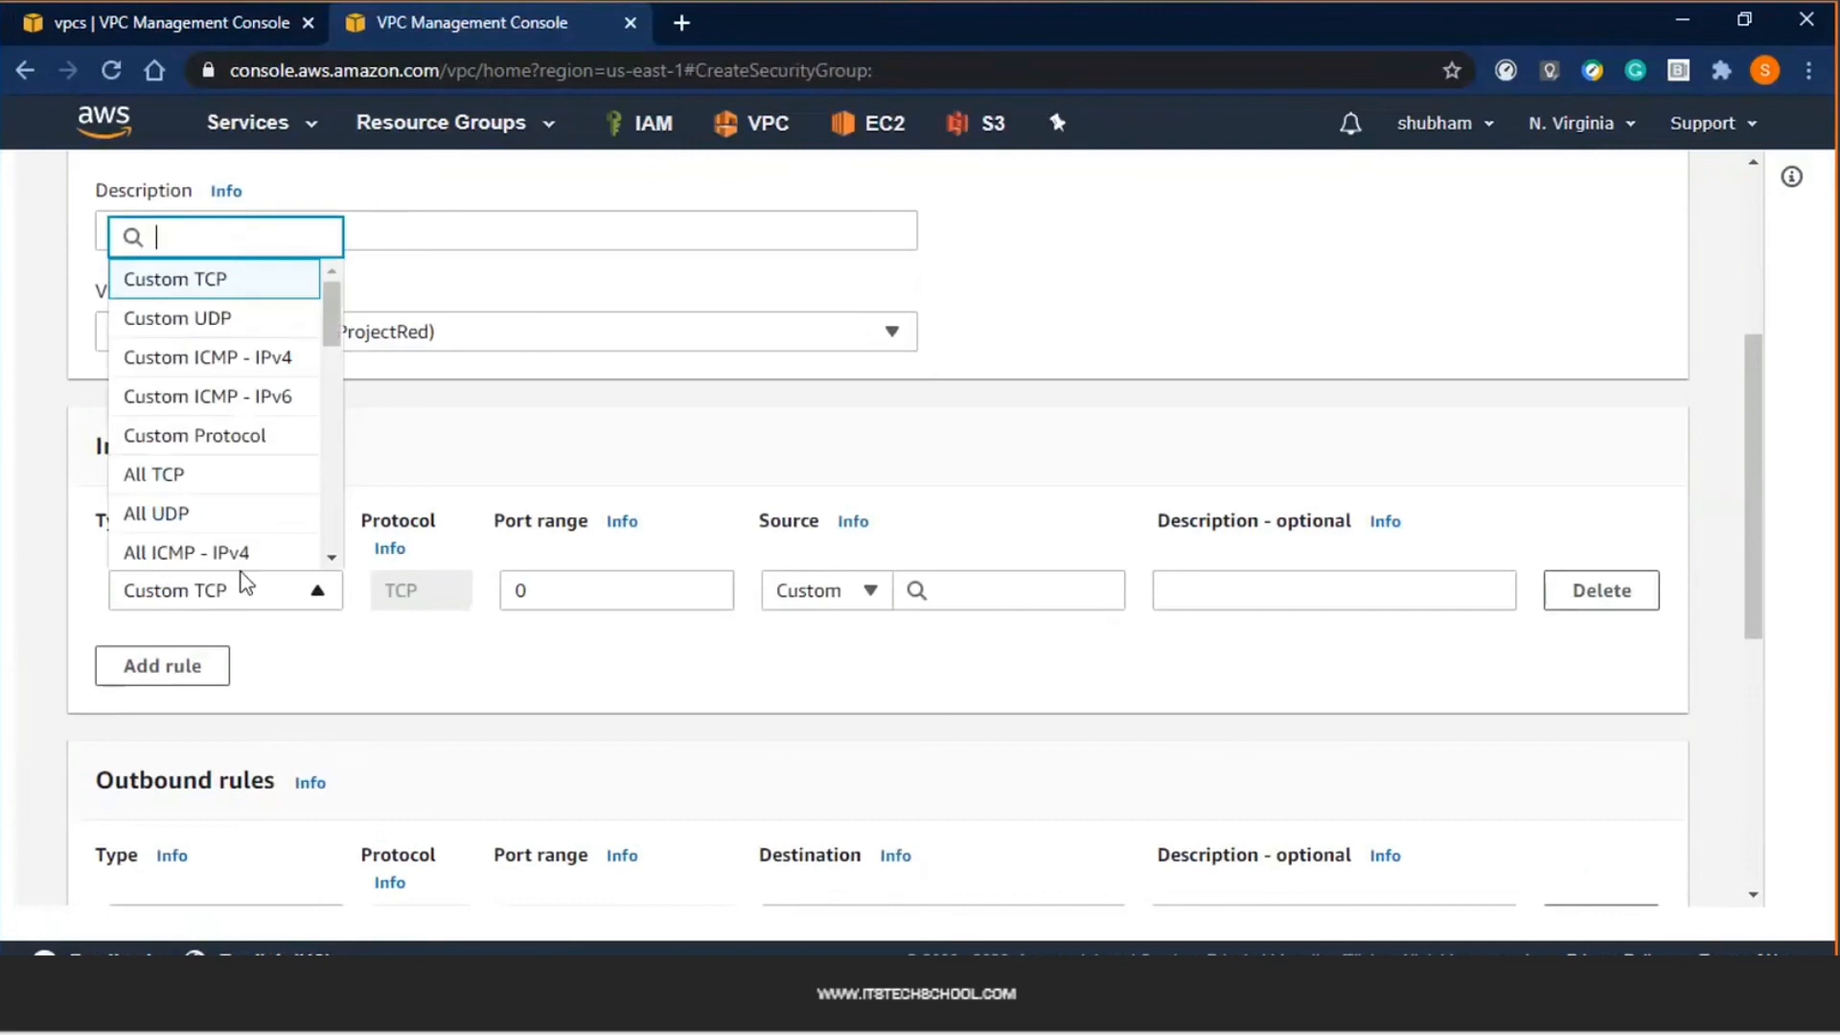
pyautogui.write('rdp')
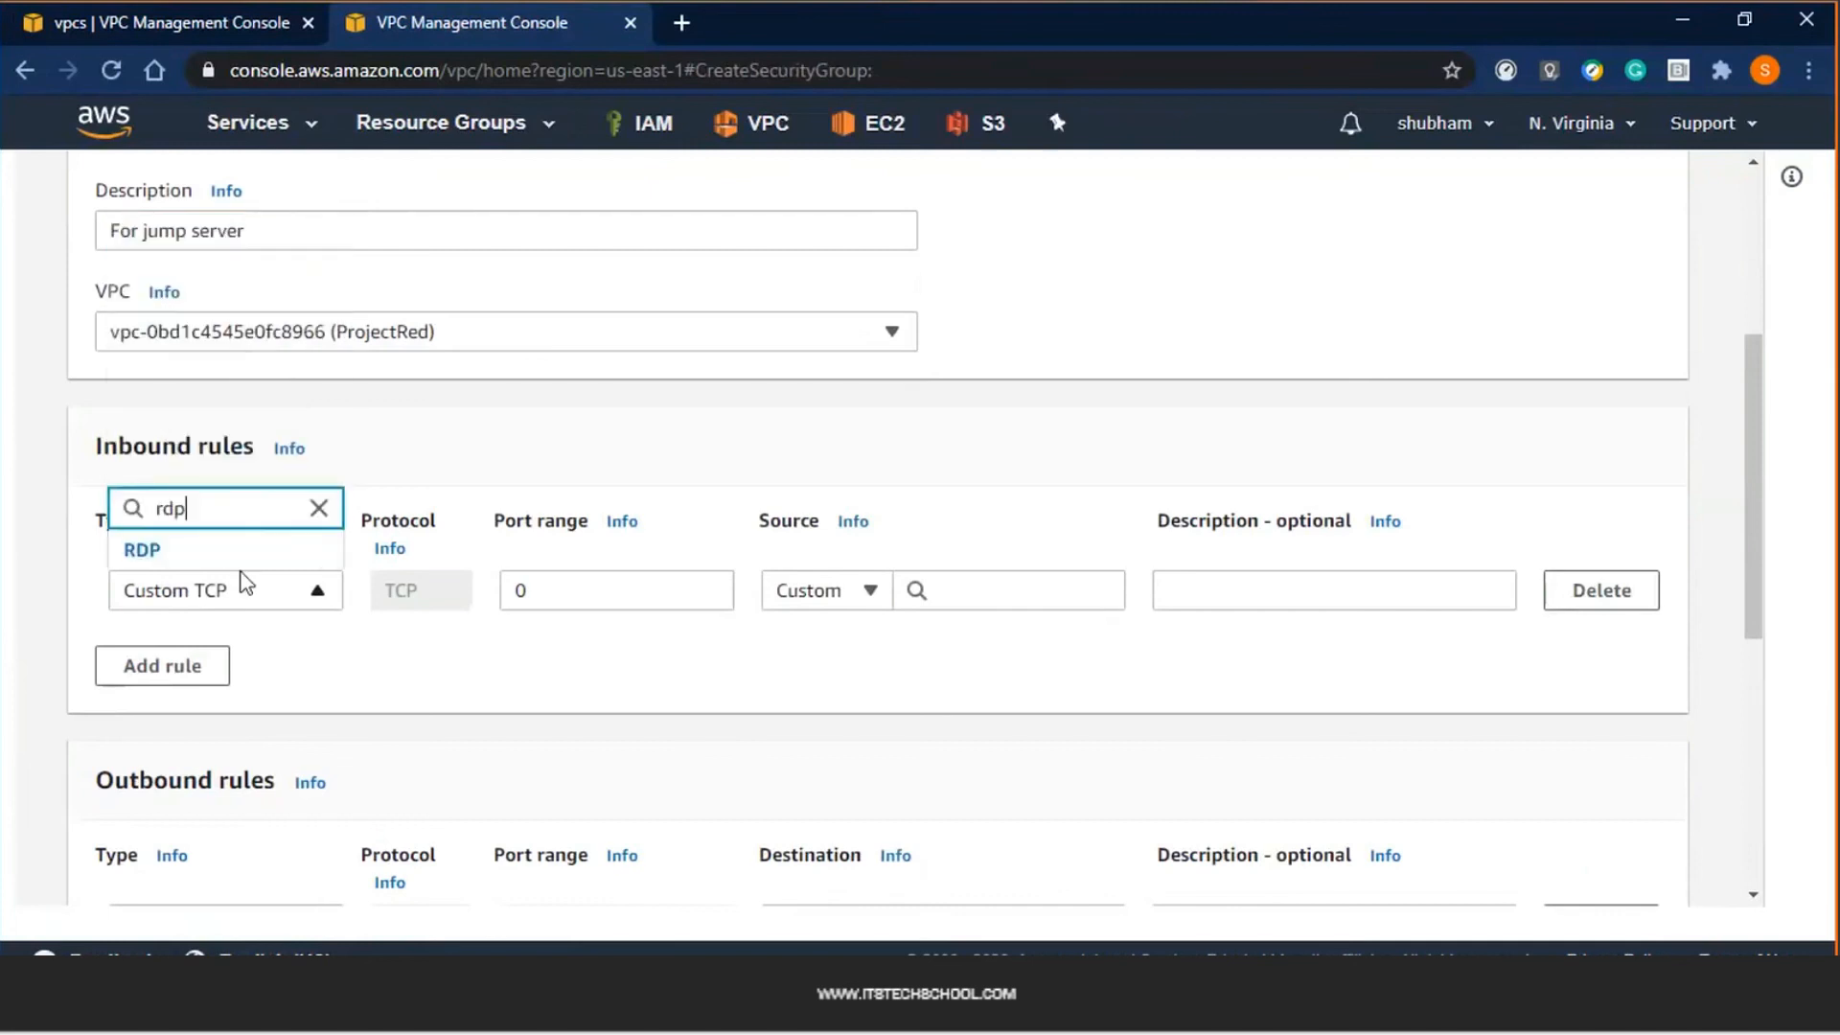
pyautogui.click(191, 550)
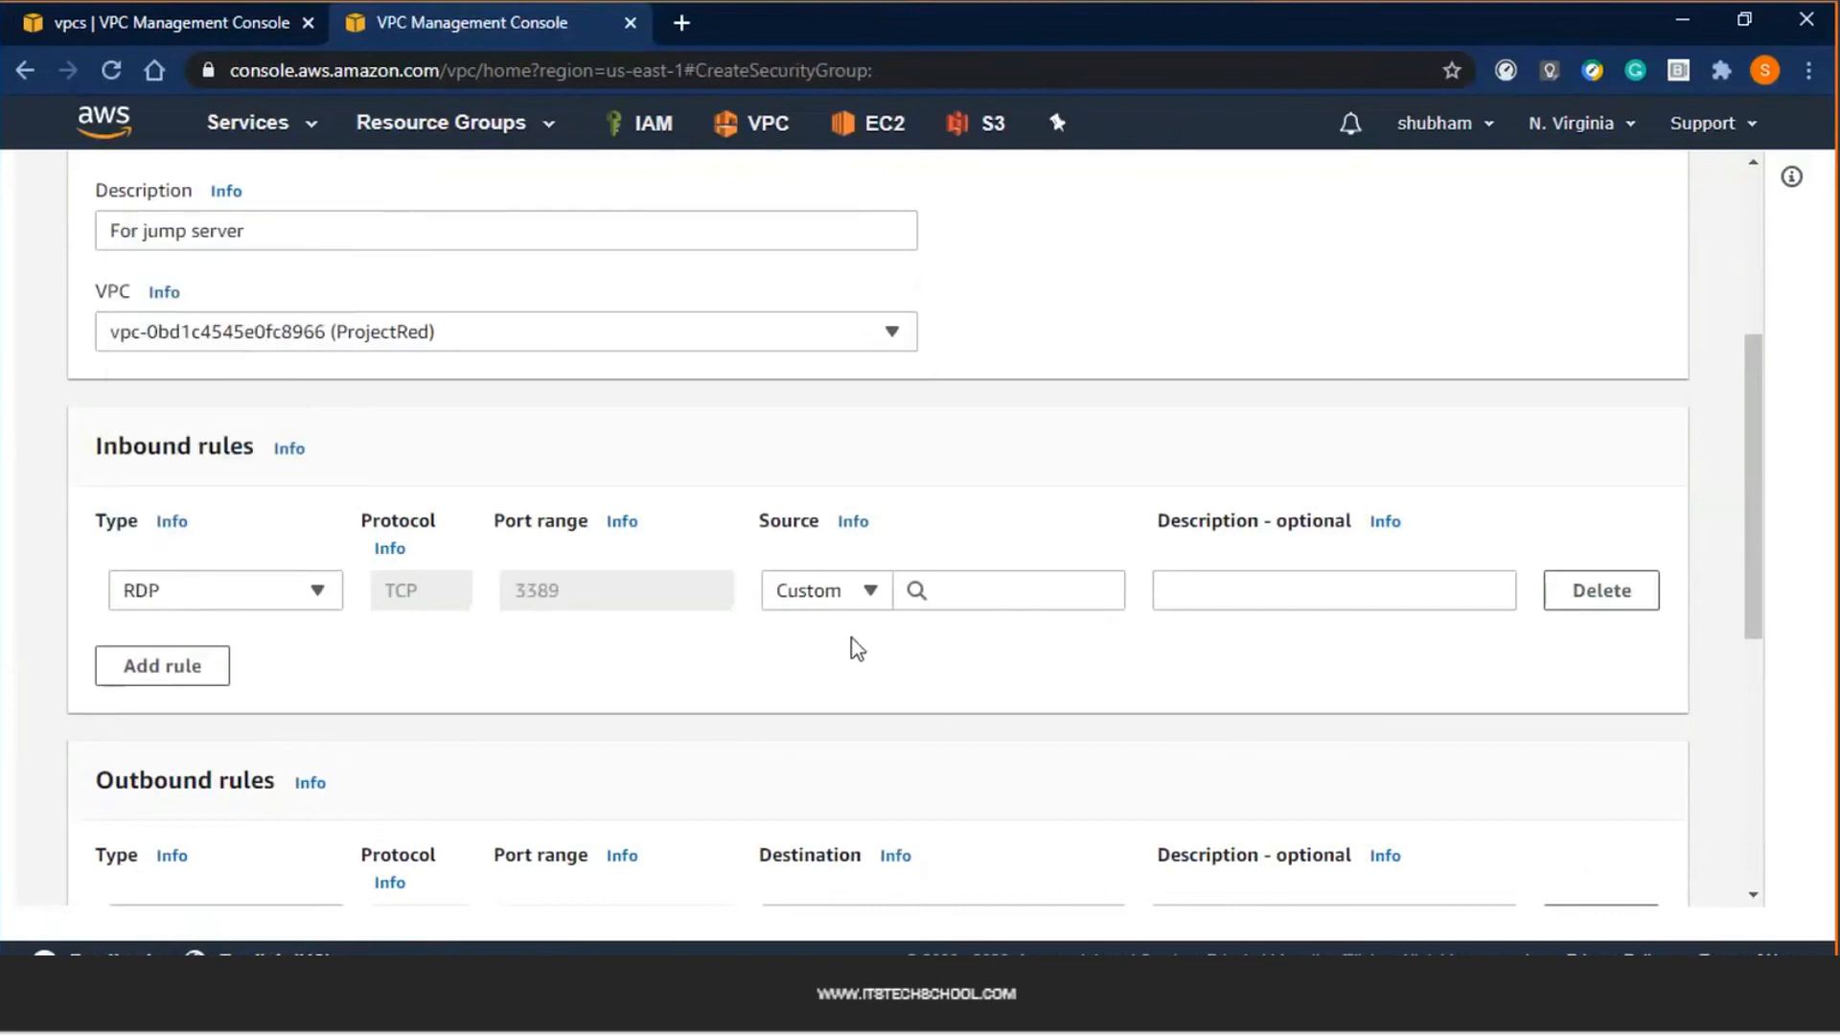
pyautogui.click(975, 591)
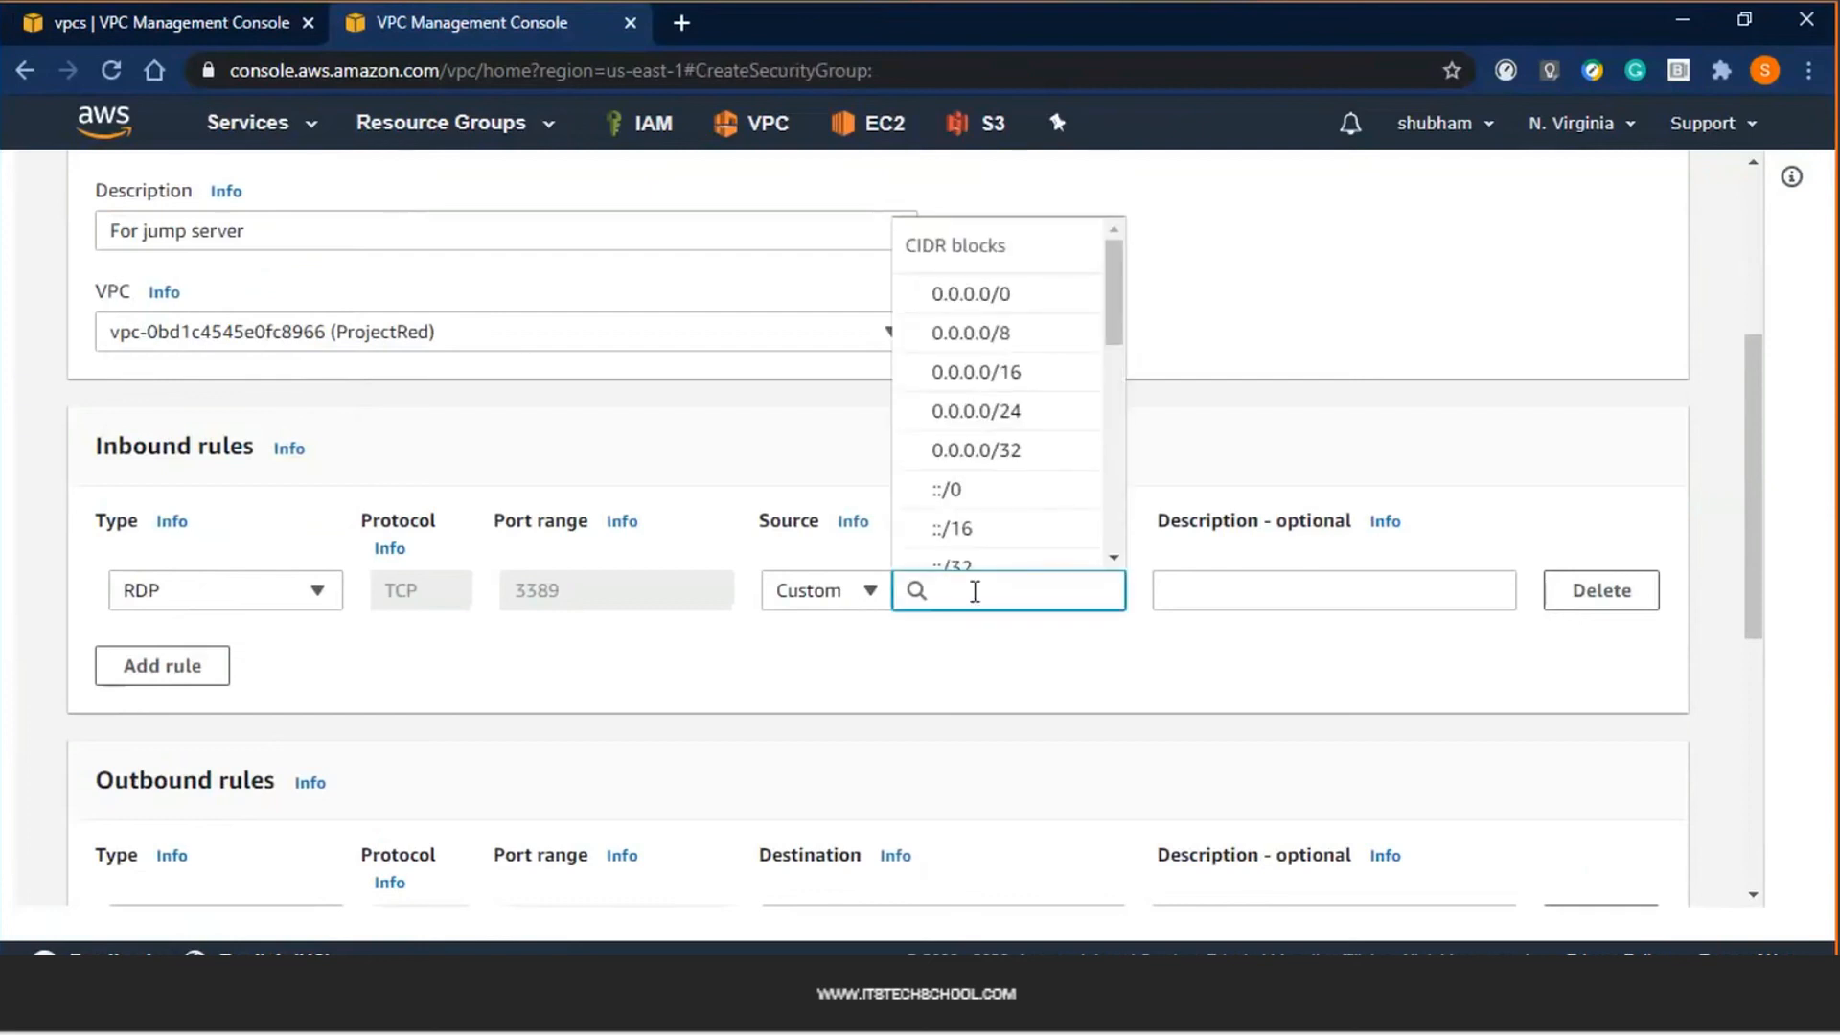
pyautogui.click(1031, 304)
pyautogui.click(1242, 649)
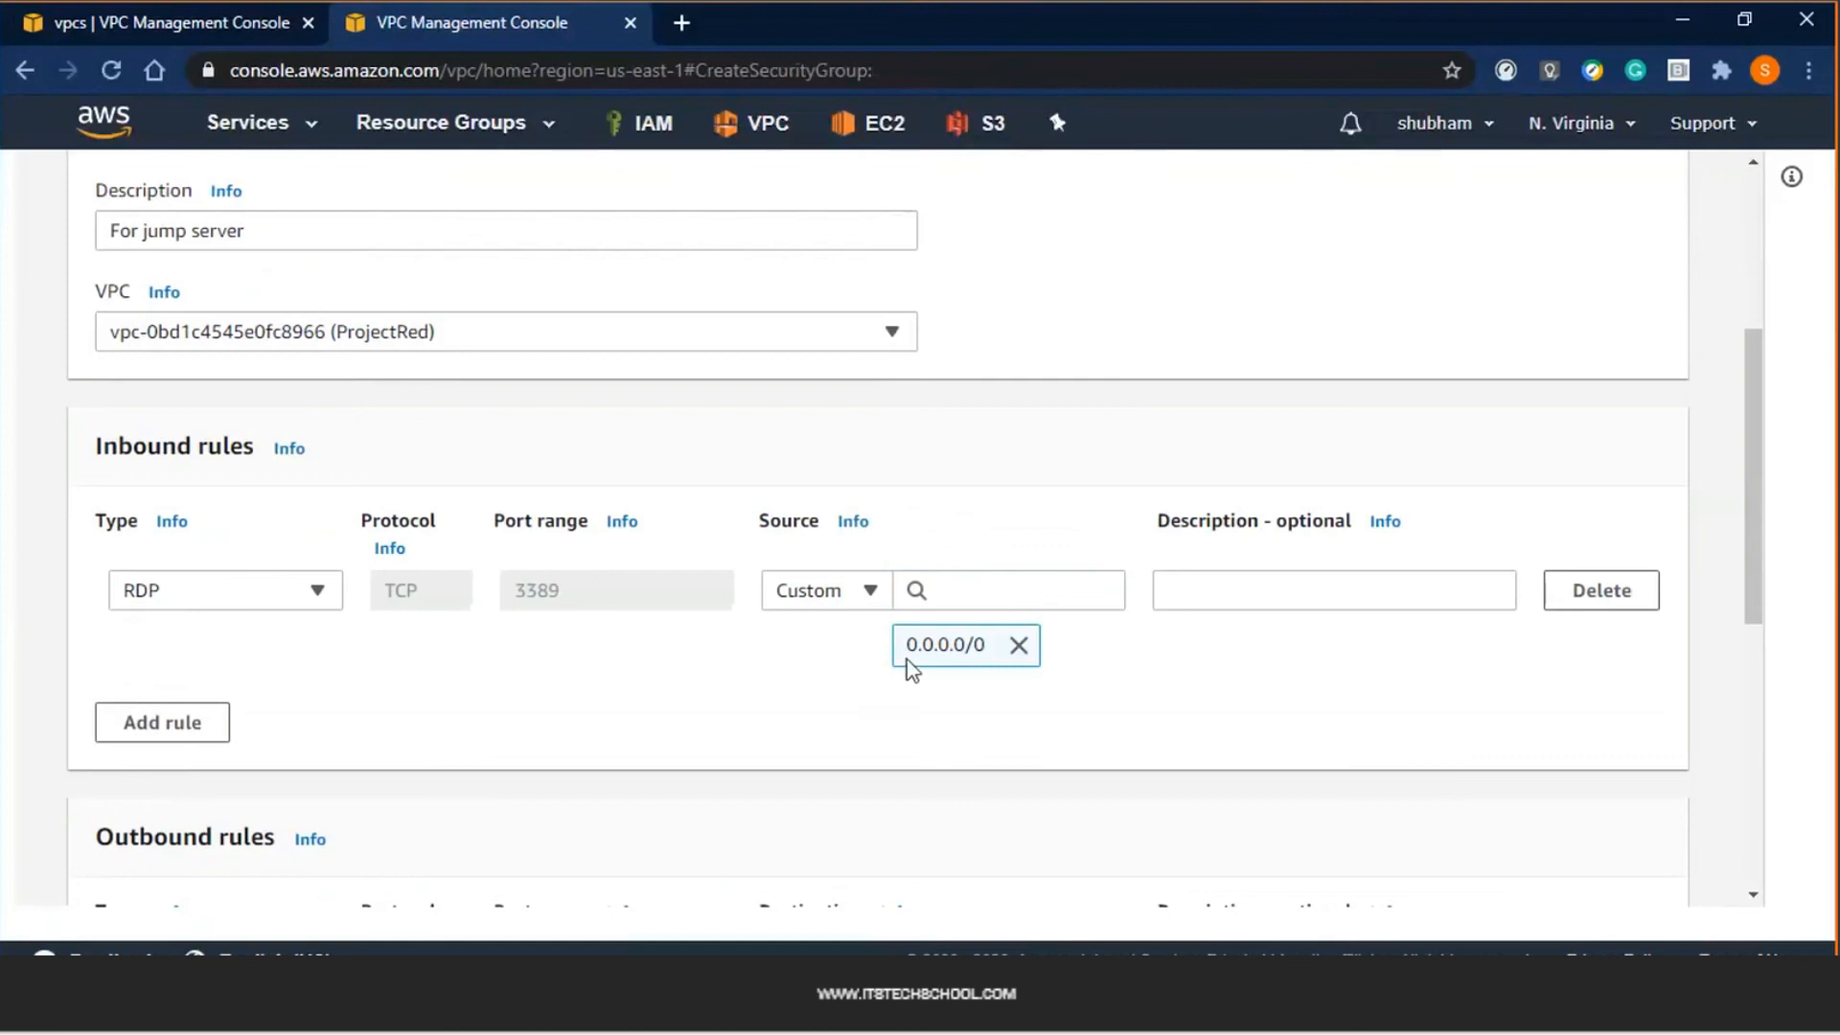
# Try a My IP source for the RDP rule, then remove it.
pyautogui.click(816, 602)
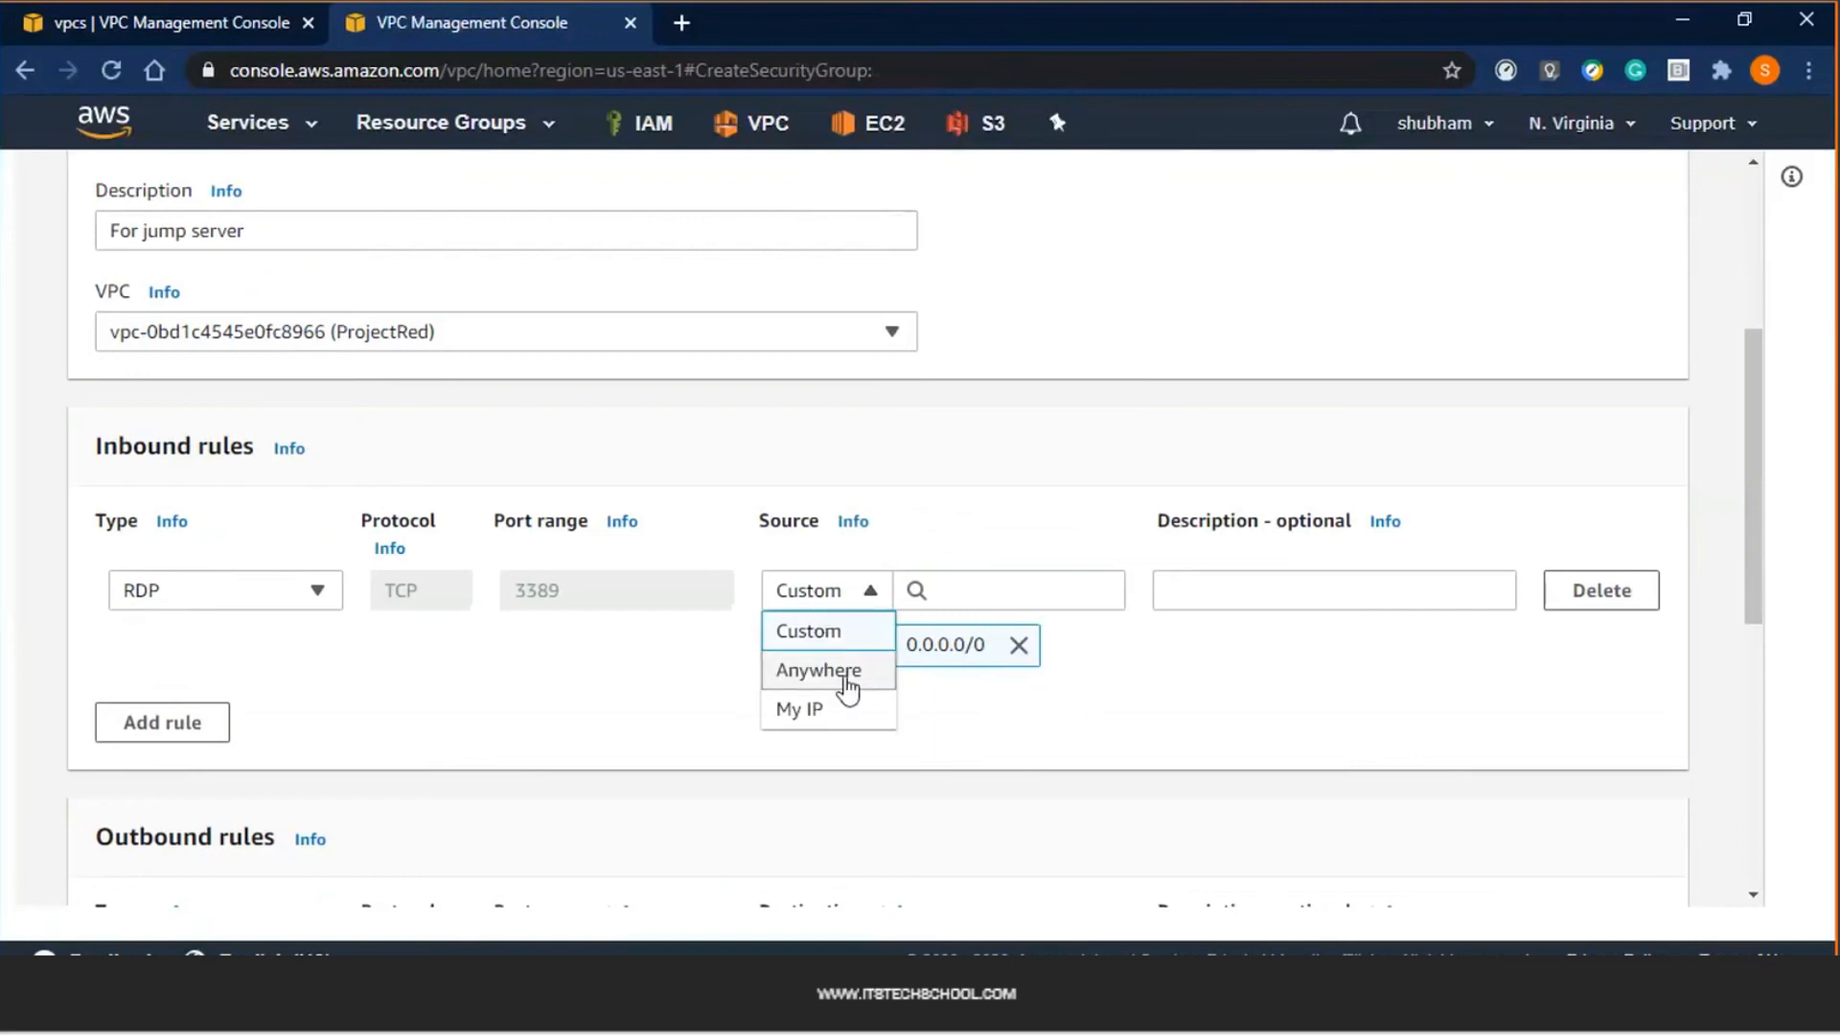
pyautogui.click(830, 709)
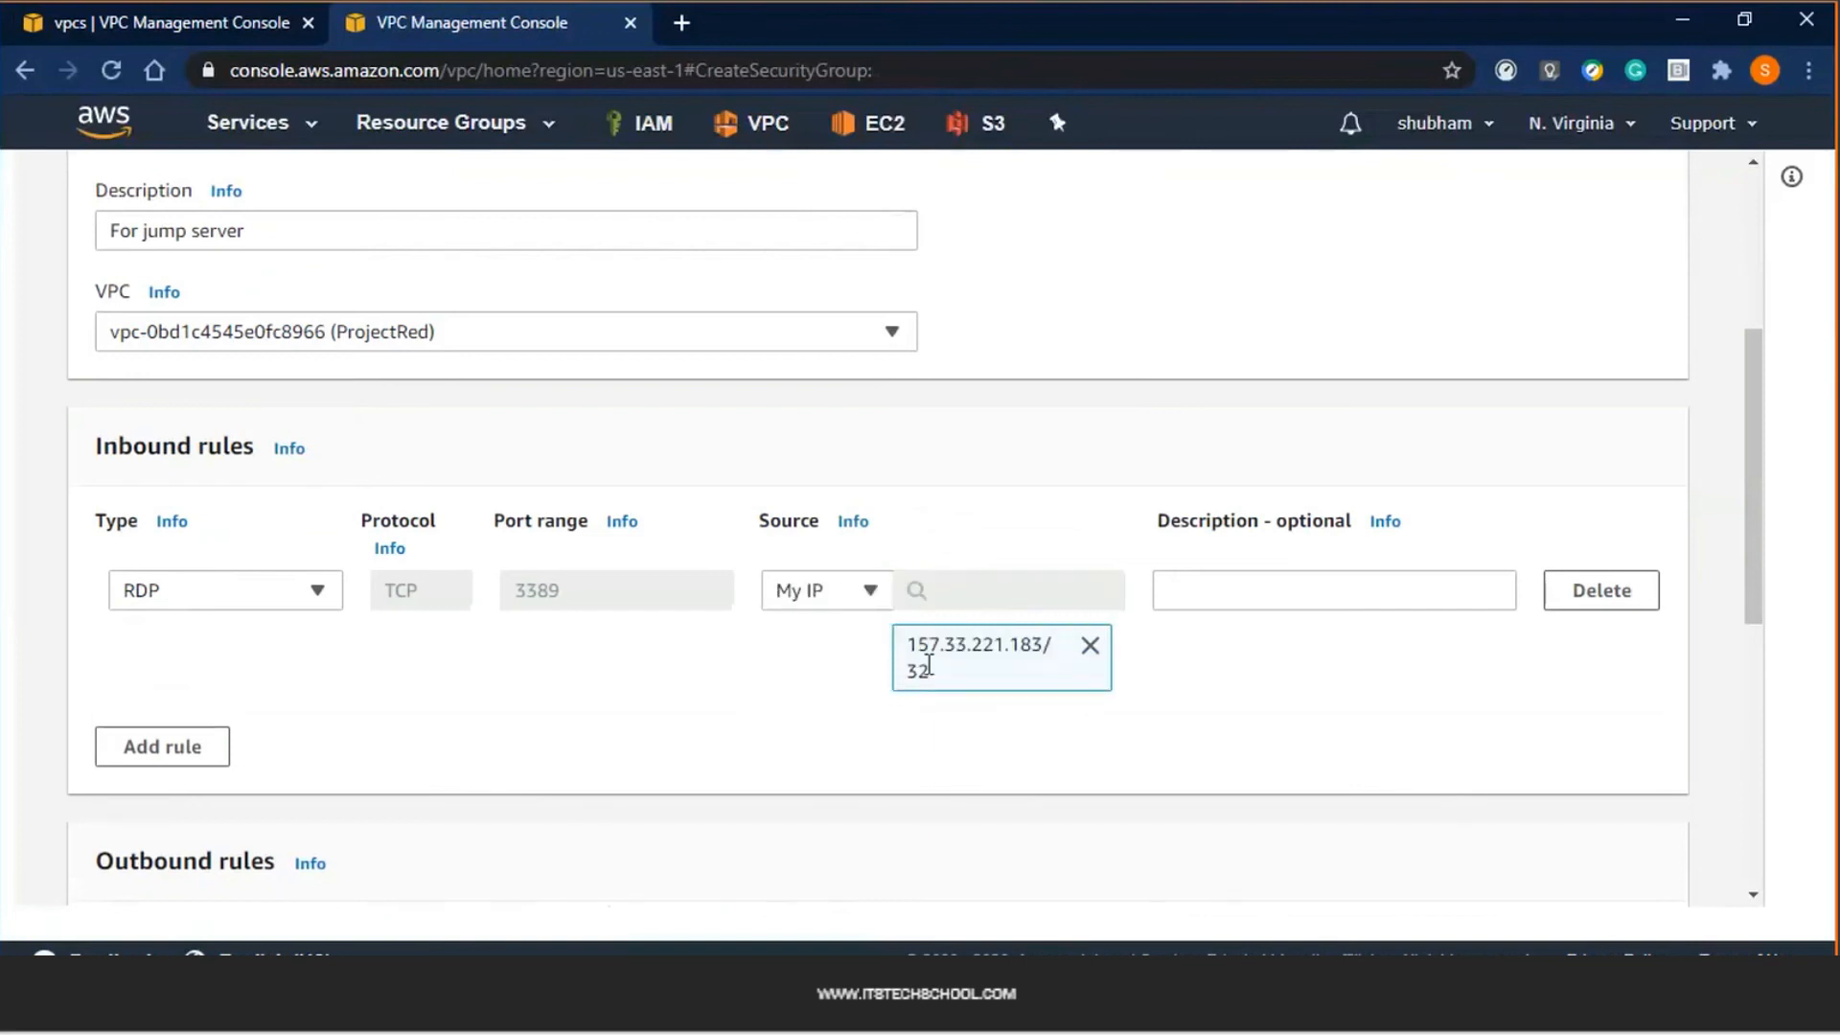
pyautogui.moveTo(933, 678); pyautogui.dragTo(904, 655)
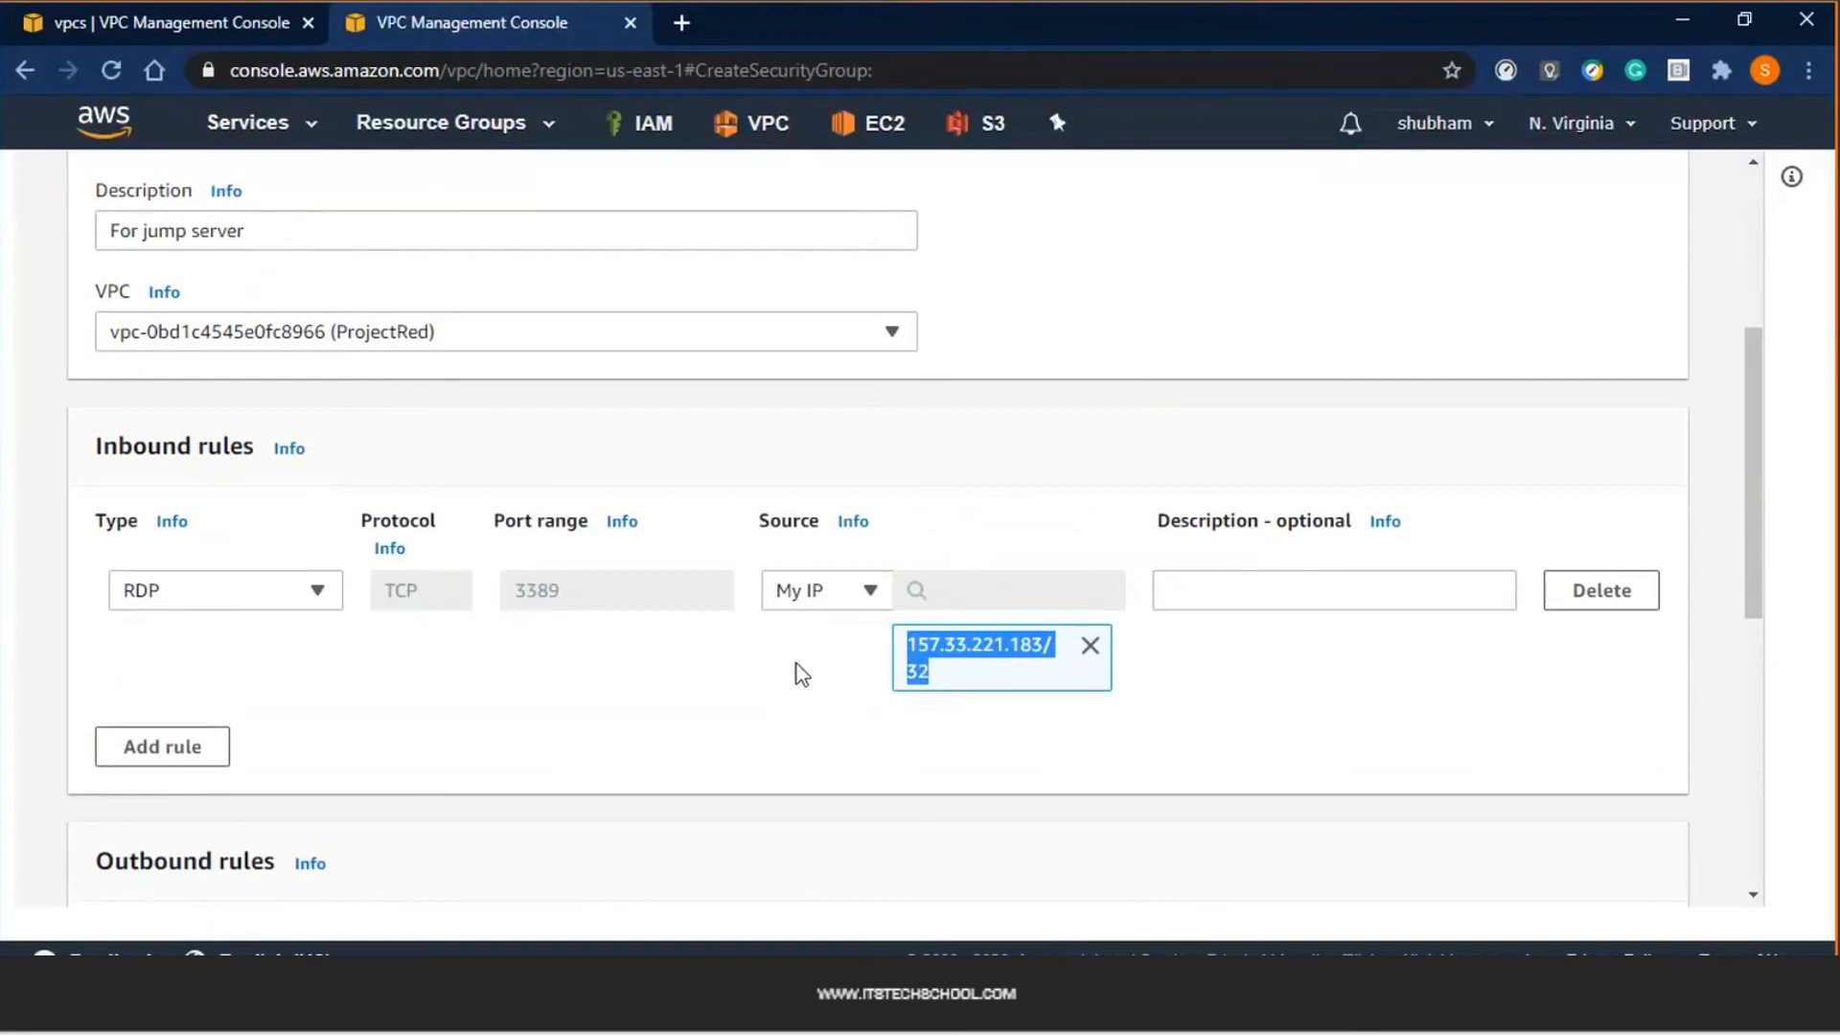
pyautogui.click(1090, 645)
# Re-enter 0.0.0.0/0 as a custom source and create RedJump-SG.
pyautogui.click(827, 602)
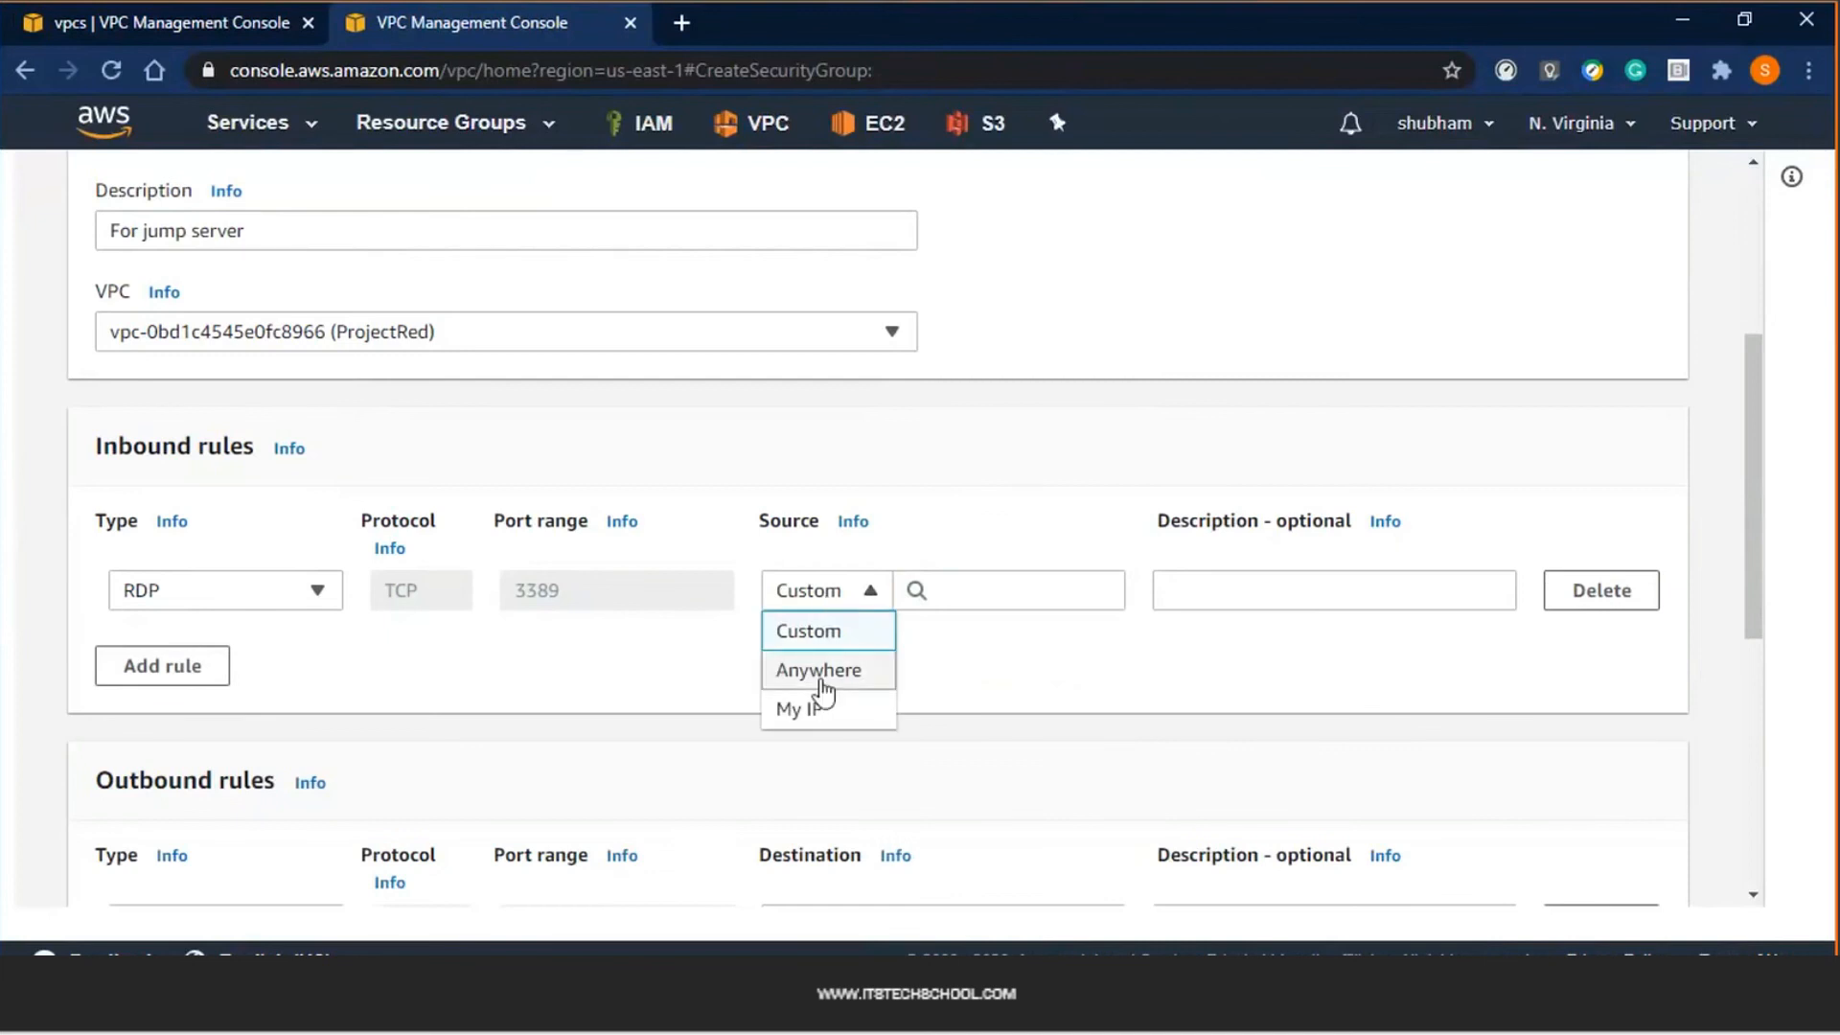
pyautogui.click(979, 590)
pyautogui.write('0.')
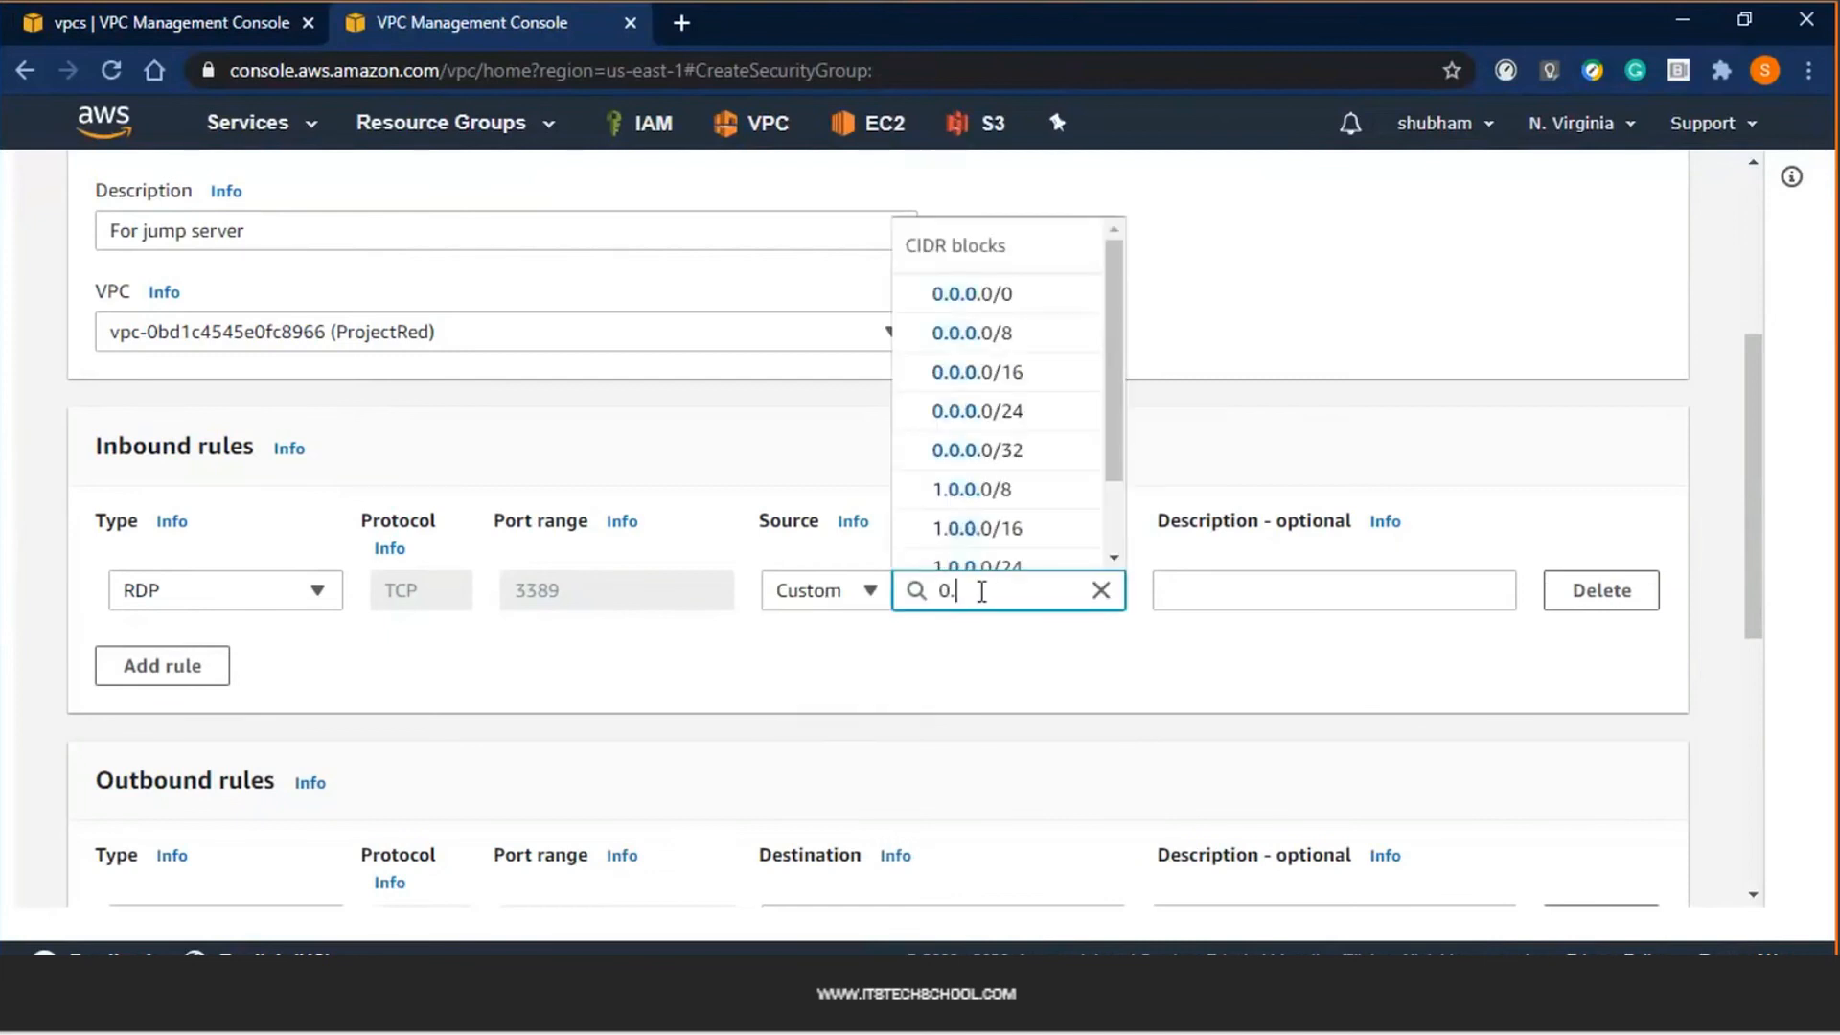
pyautogui.write('0.0.0/0')
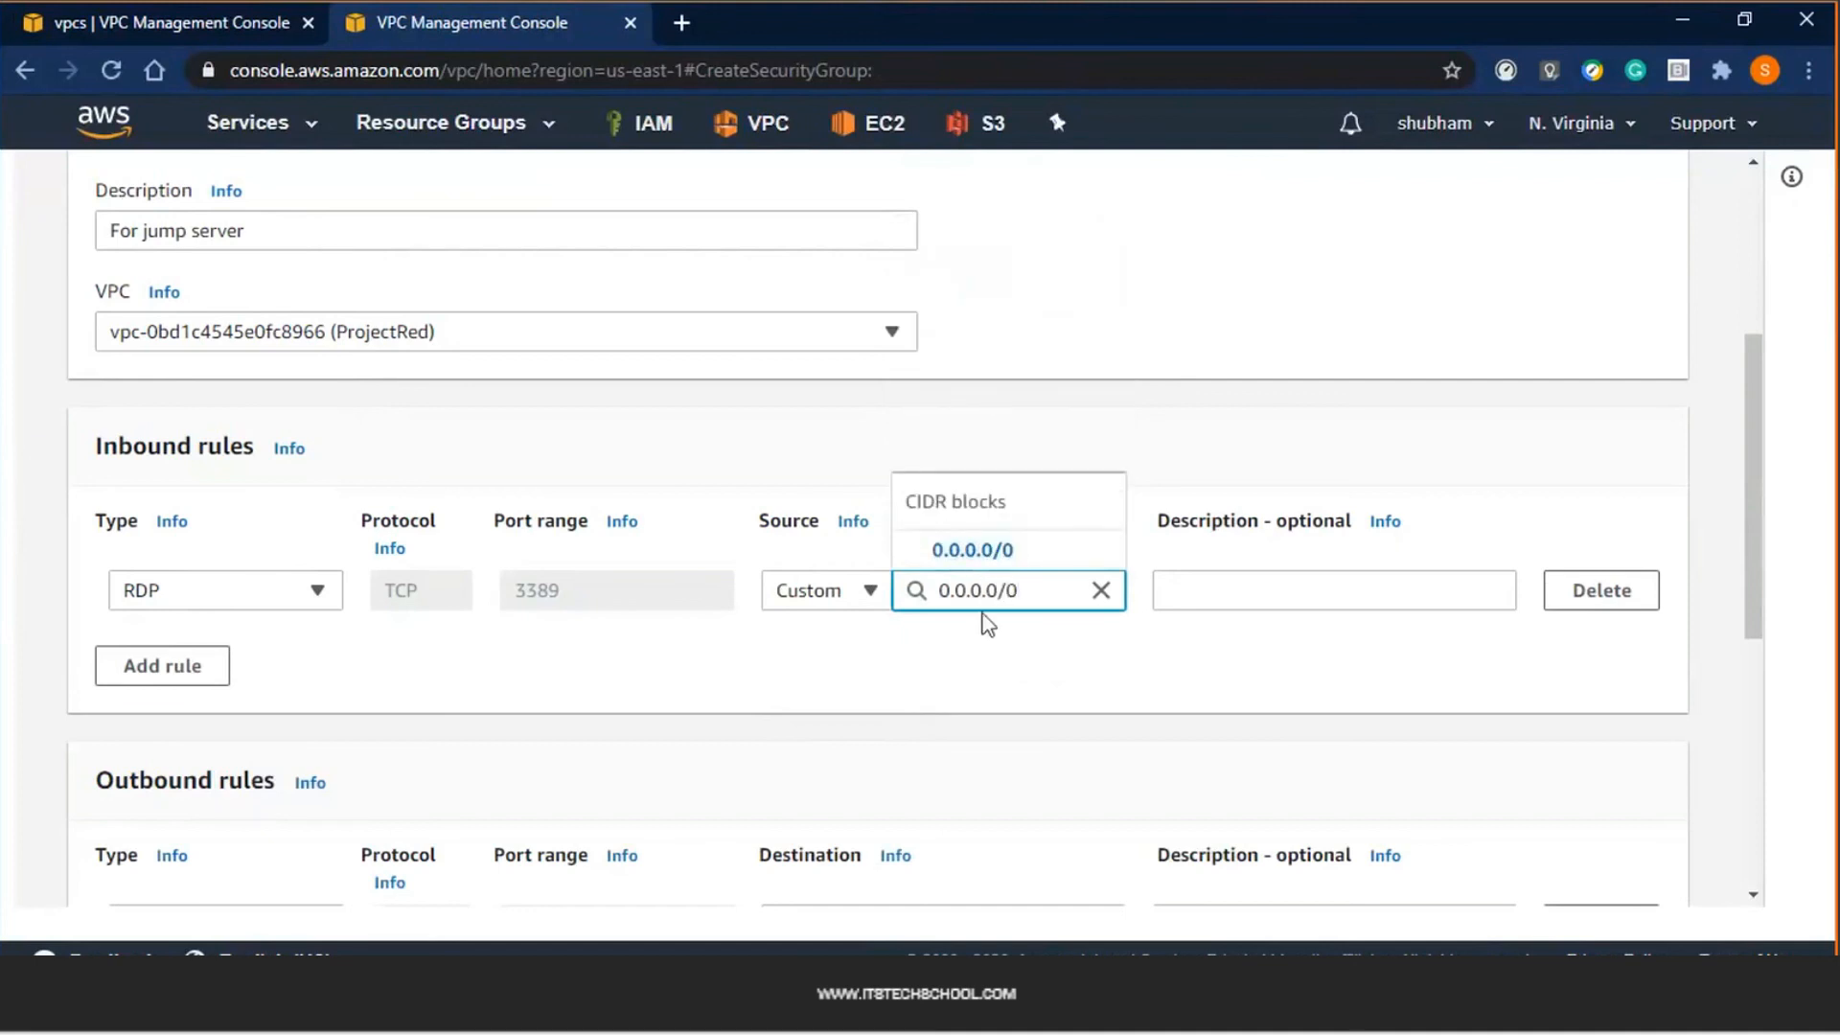
pyautogui.press('Return')
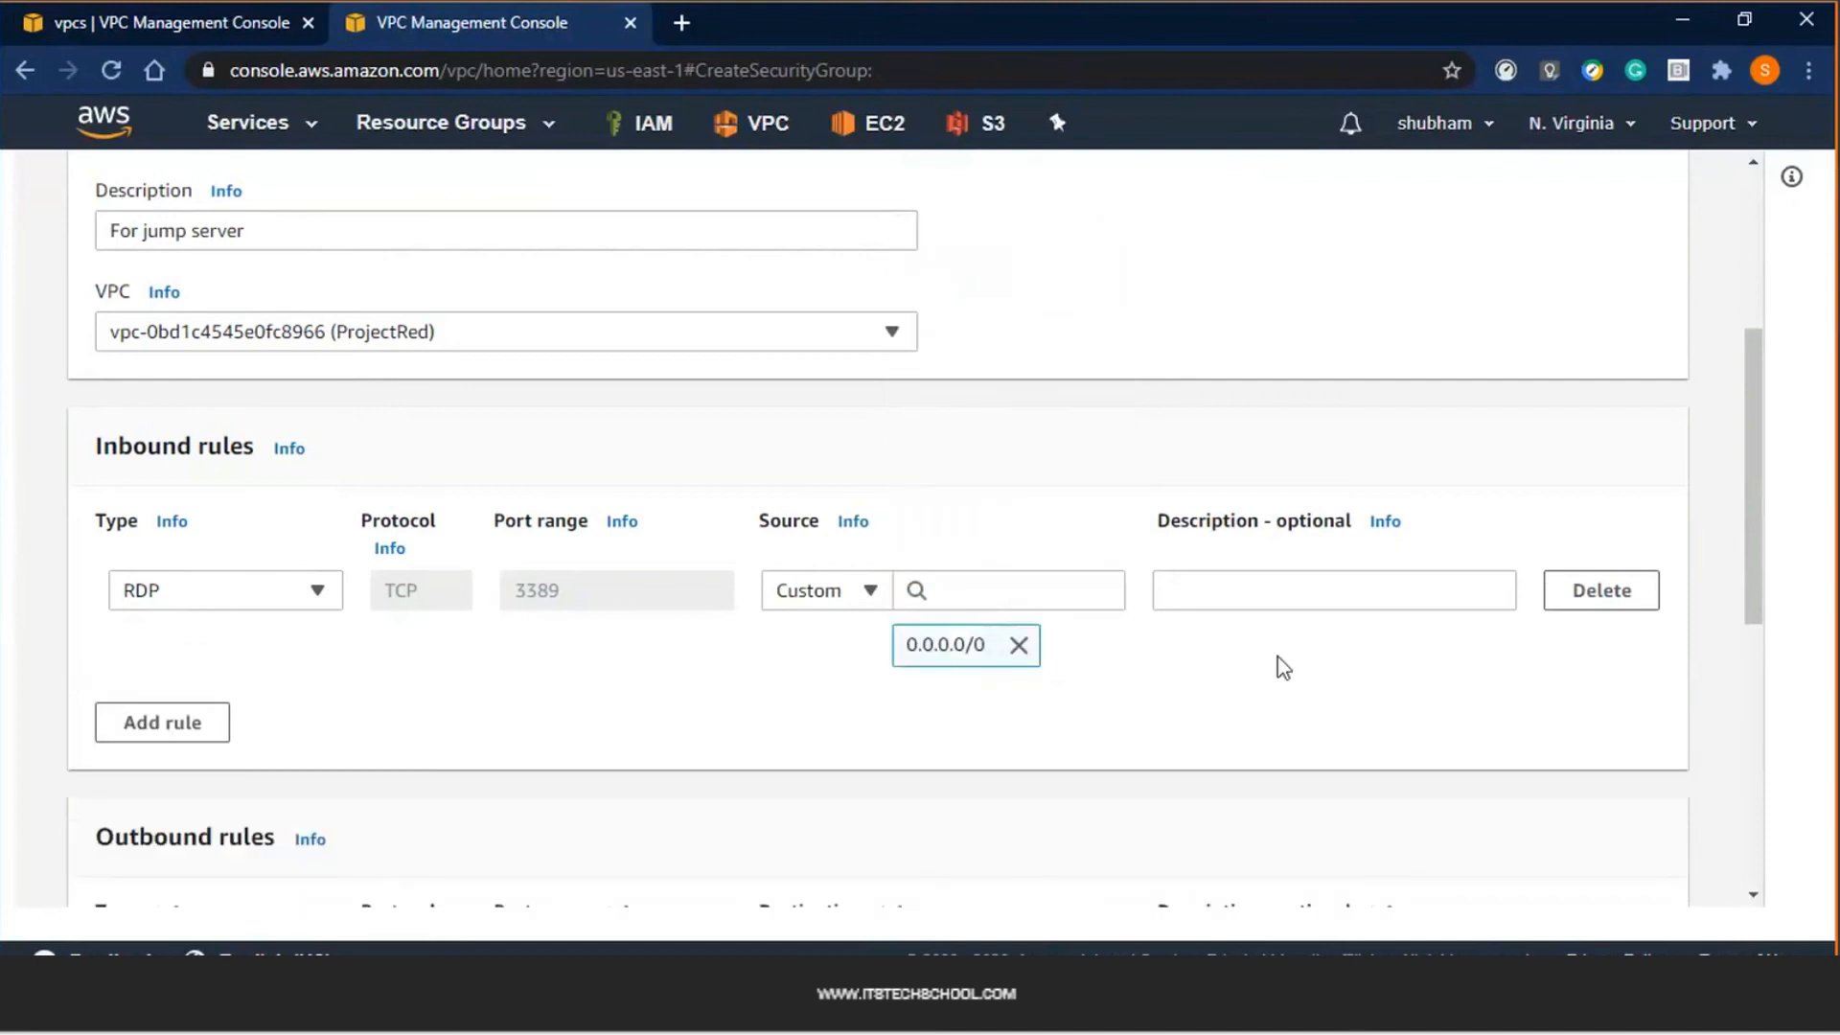
pyautogui.scroll(-6, 1284, 668)
pyautogui.click(1523, 855)
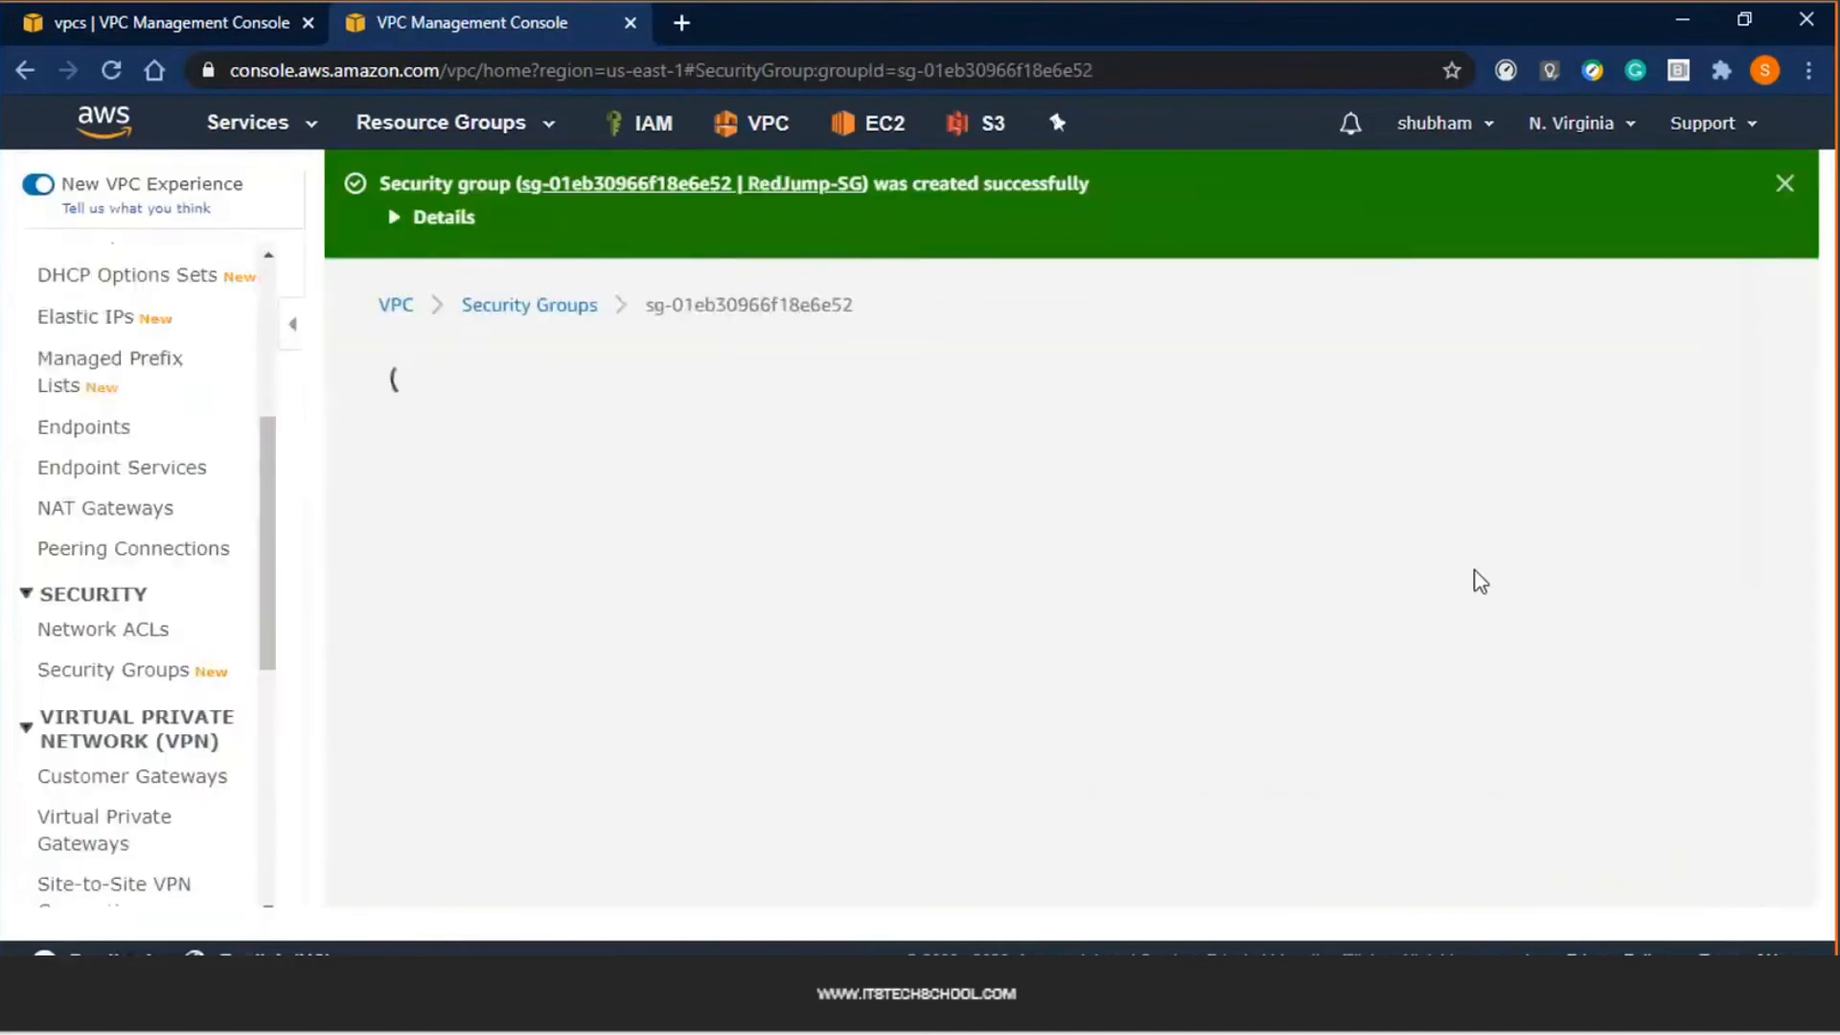
# Dismiss the success banner, return to the Security Groups list and sort it by VPC ID.
pyautogui.click(1762, 179)
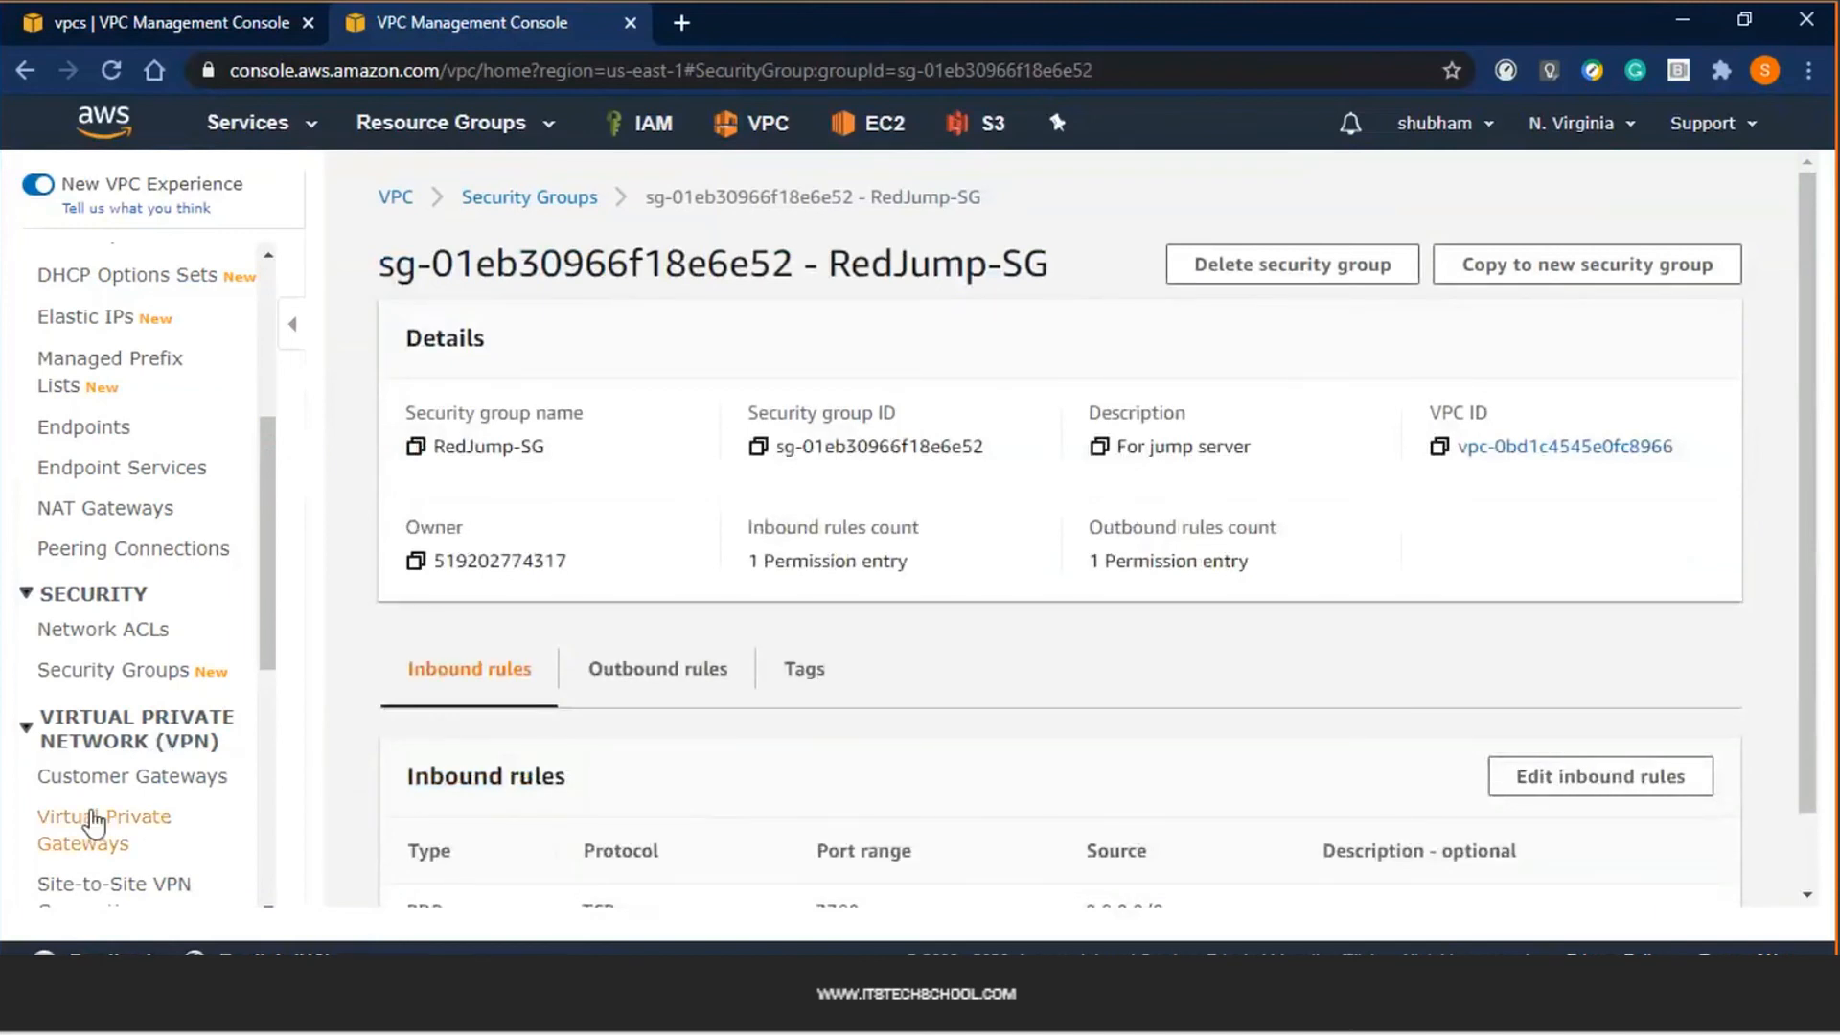
pyautogui.scroll(-1, 134, 700)
pyautogui.scroll(3, 134, 700)
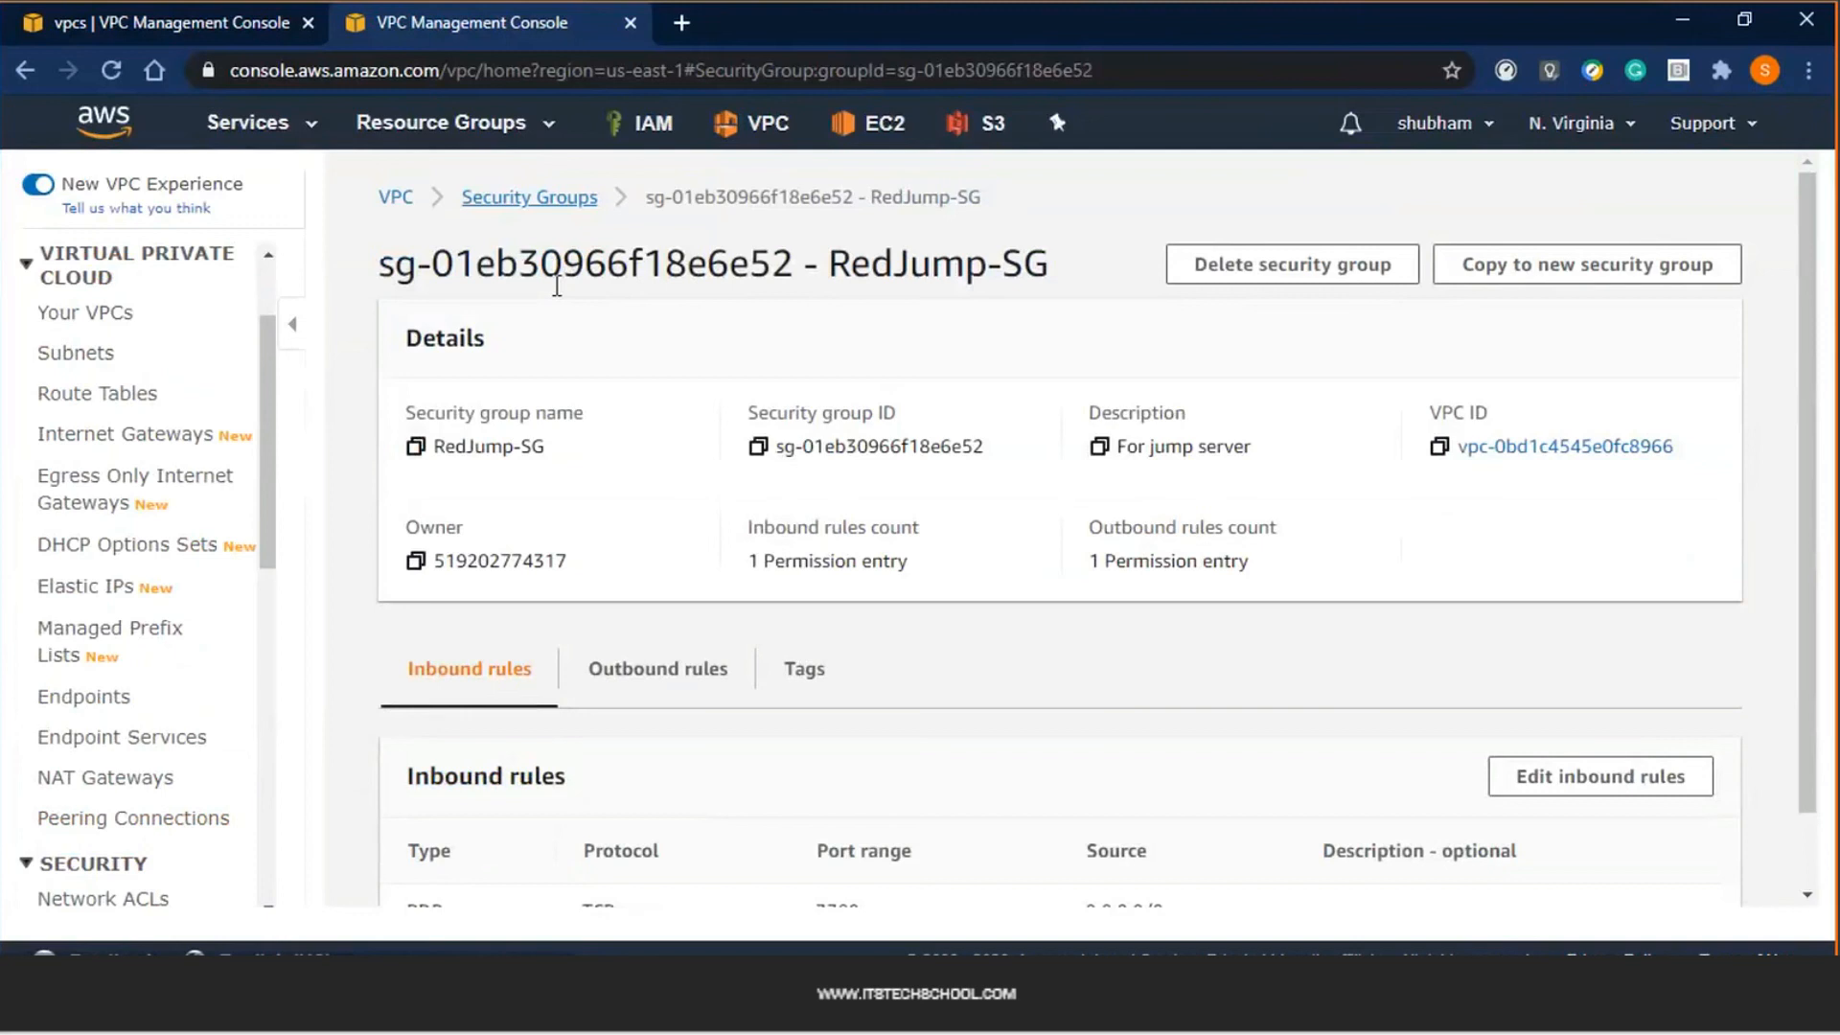
pyautogui.click(543, 191)
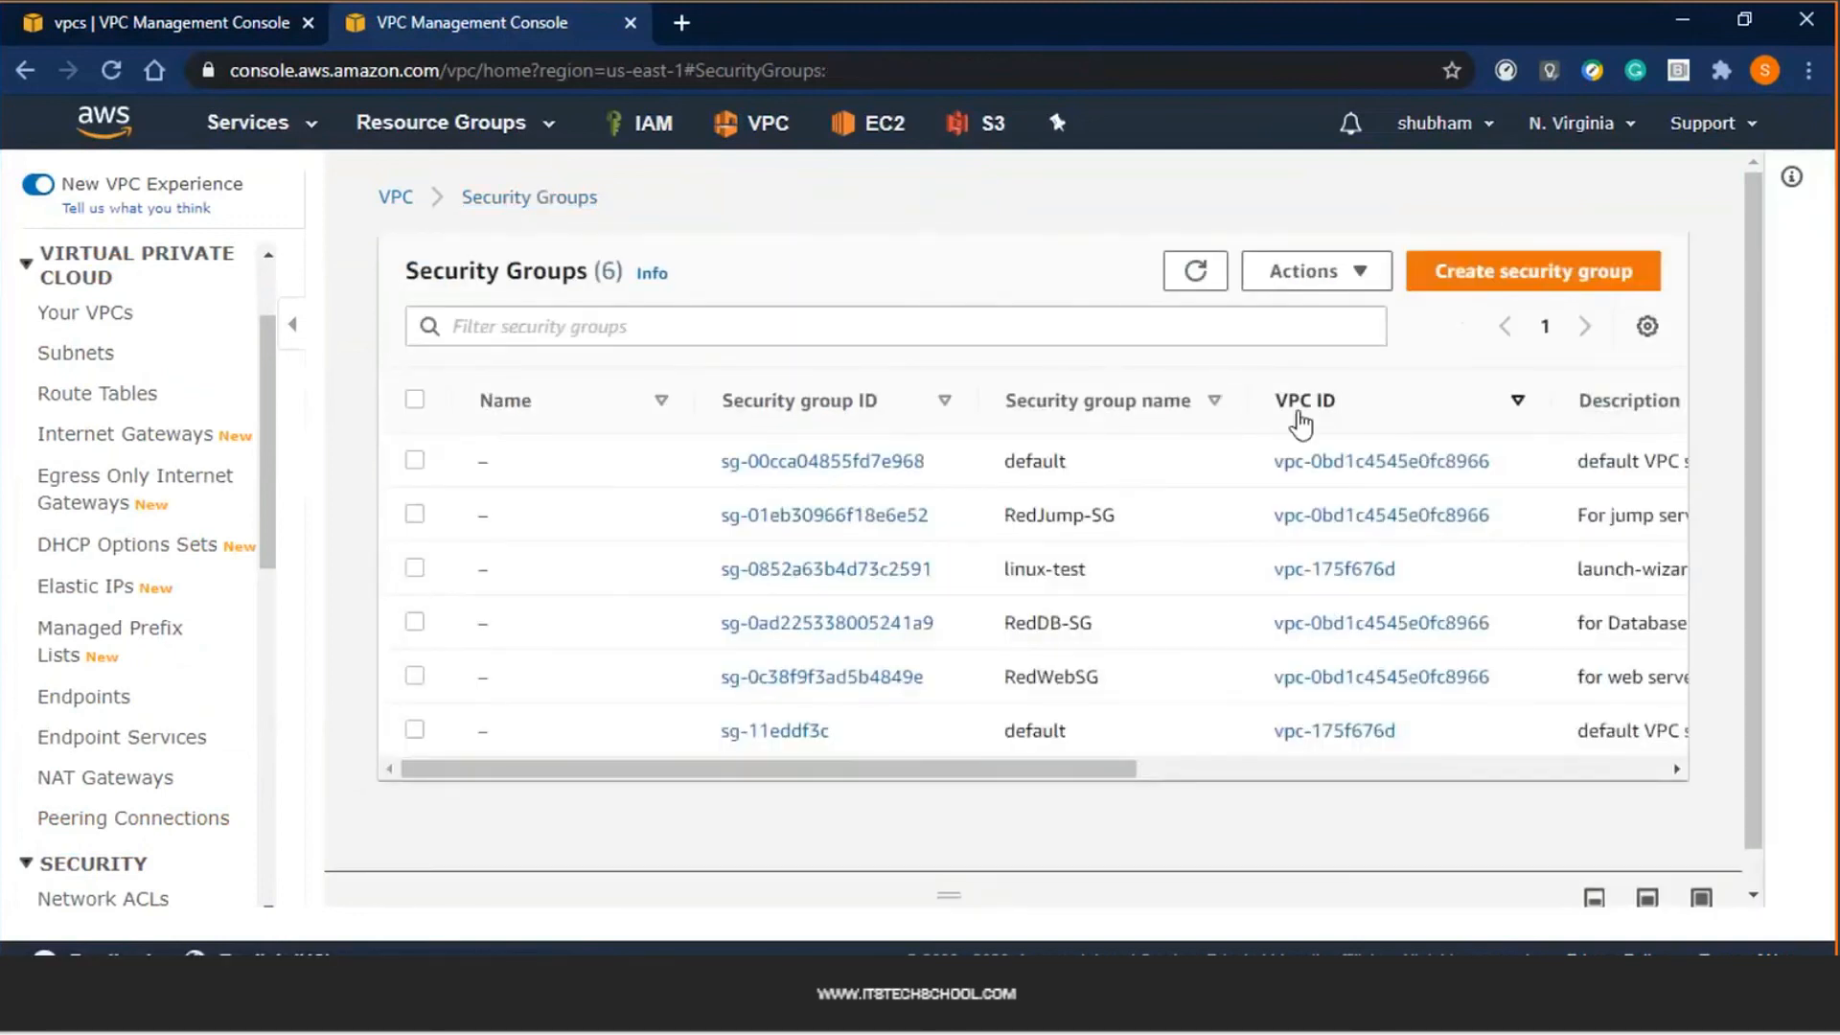
pyautogui.click(1301, 423)
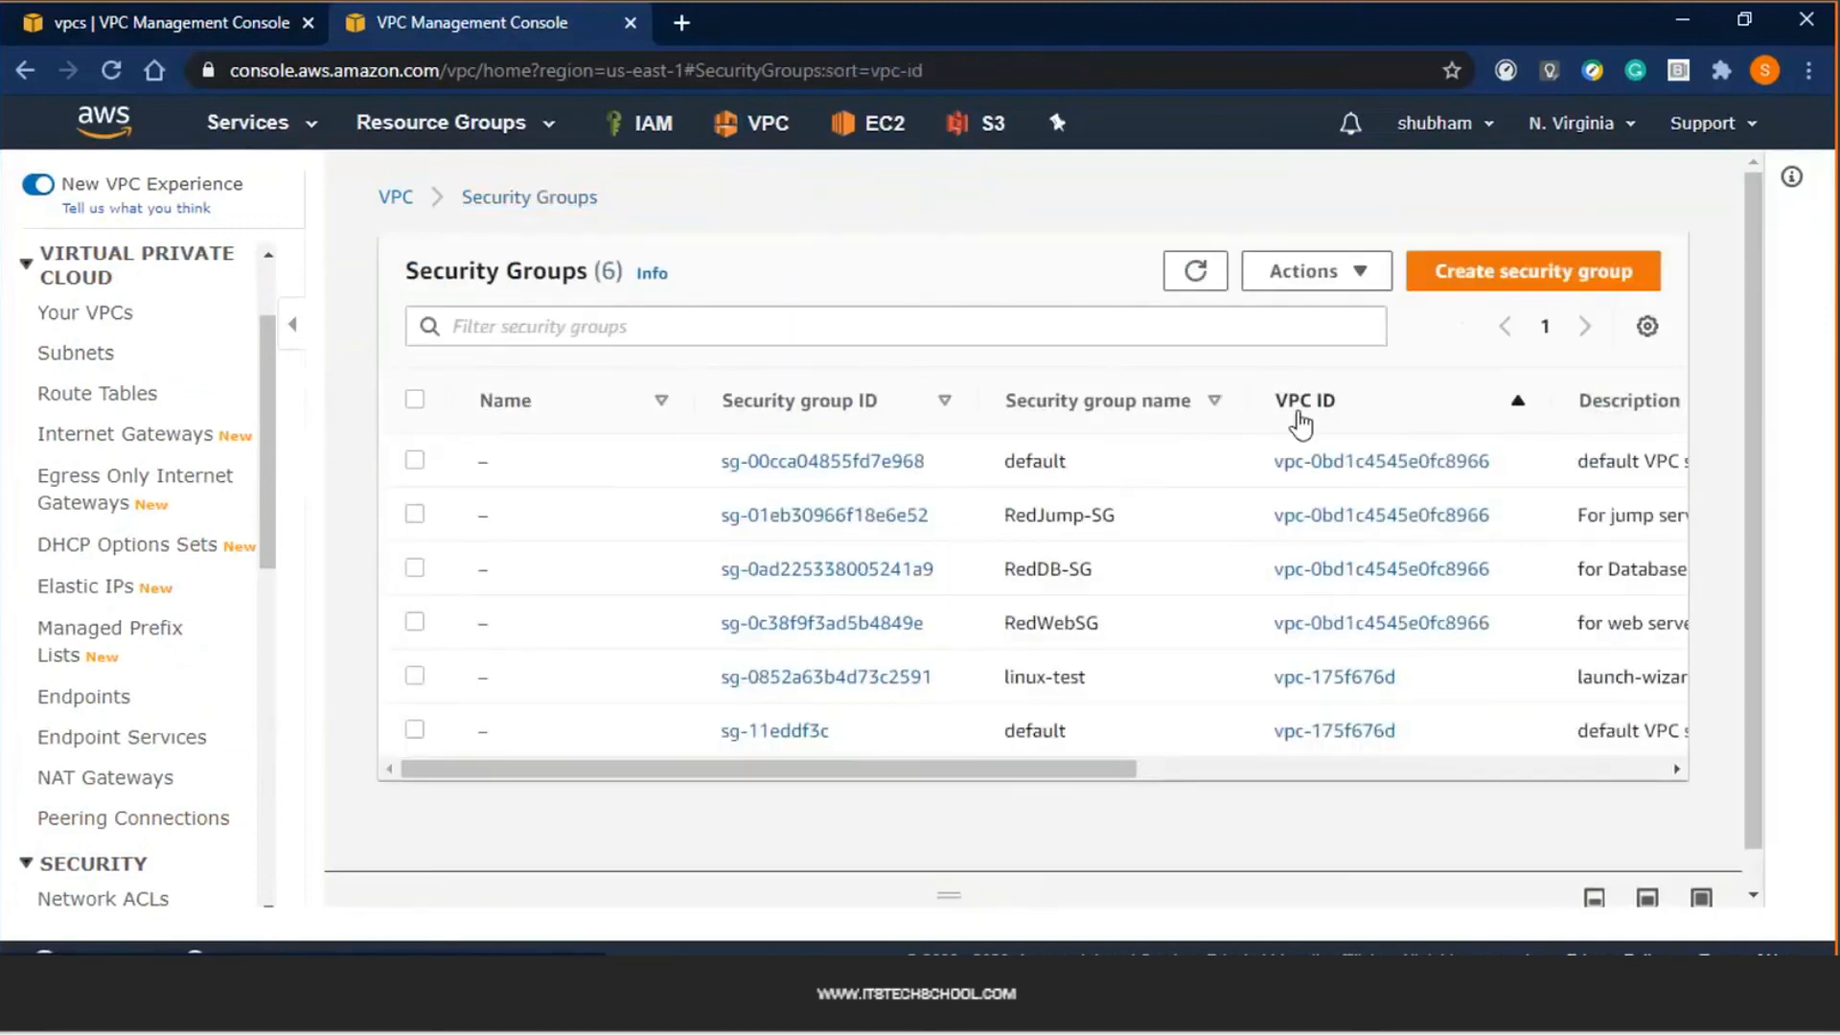
# Select the default group and highlight the RedJump-SG, RedDB-SG and RedWebSG names.
pyautogui.click(1083, 467)
pyautogui.moveTo(1118, 515); pyautogui.dragTo(997, 528)
pyautogui.moveTo(1094, 575); pyautogui.dragTo(996, 579)
pyautogui.moveTo(1101, 623); pyautogui.dragTo(995, 623)
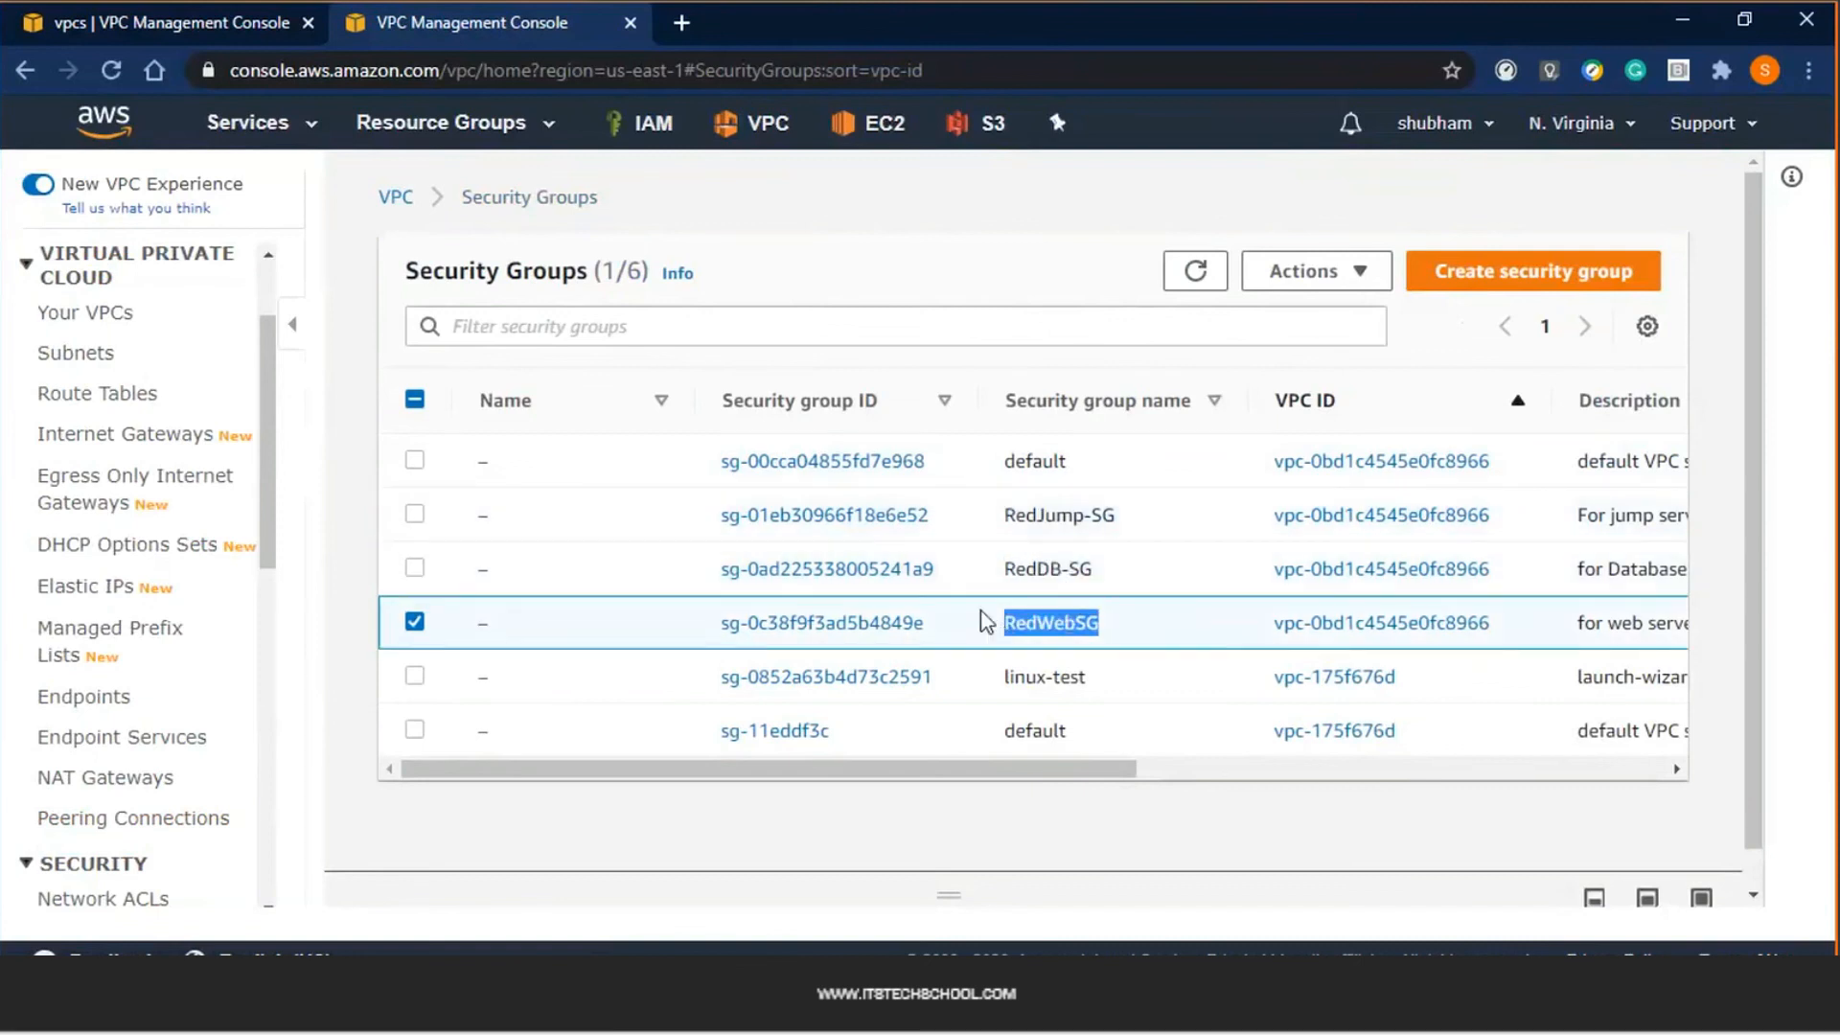